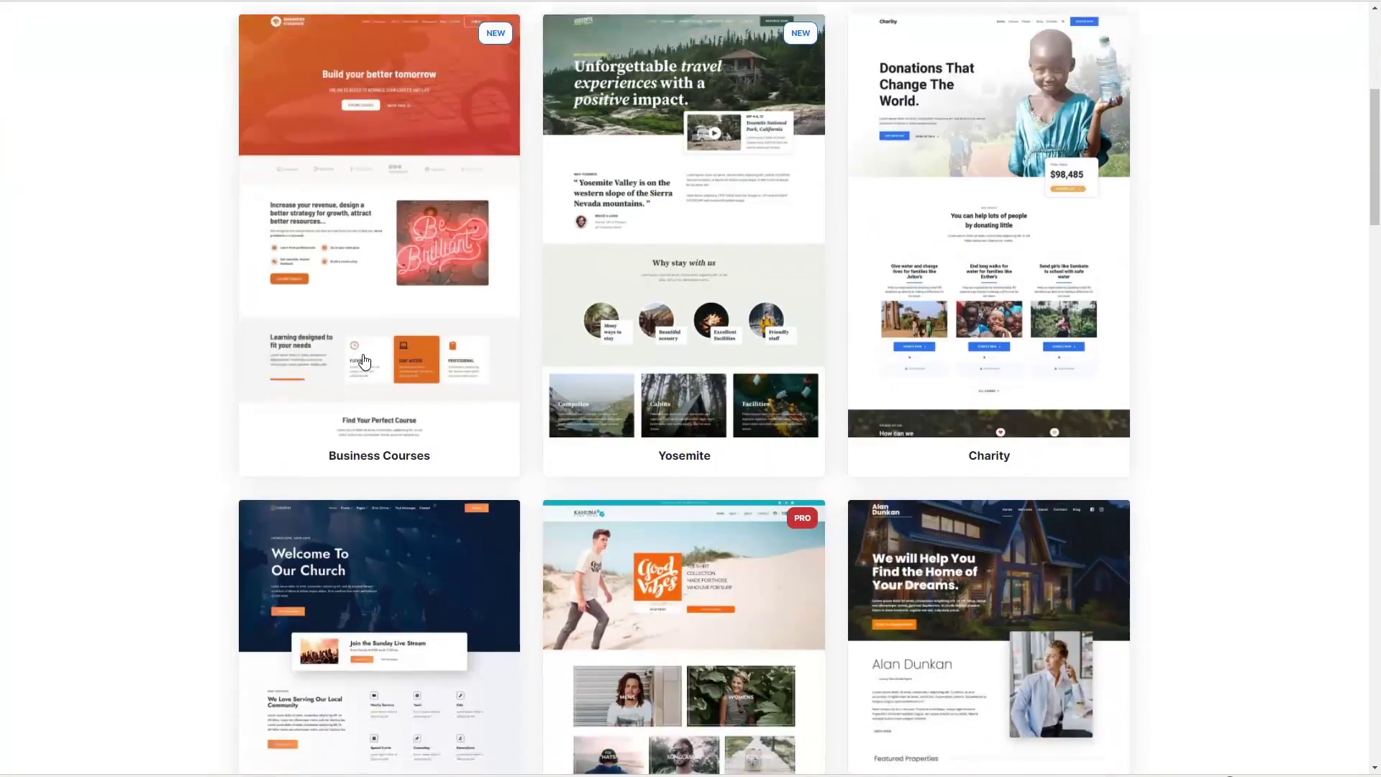
{"action": "scroll", "coordinate": [364, 361], "scroll_direction": "down", "scroll_amount": 19}
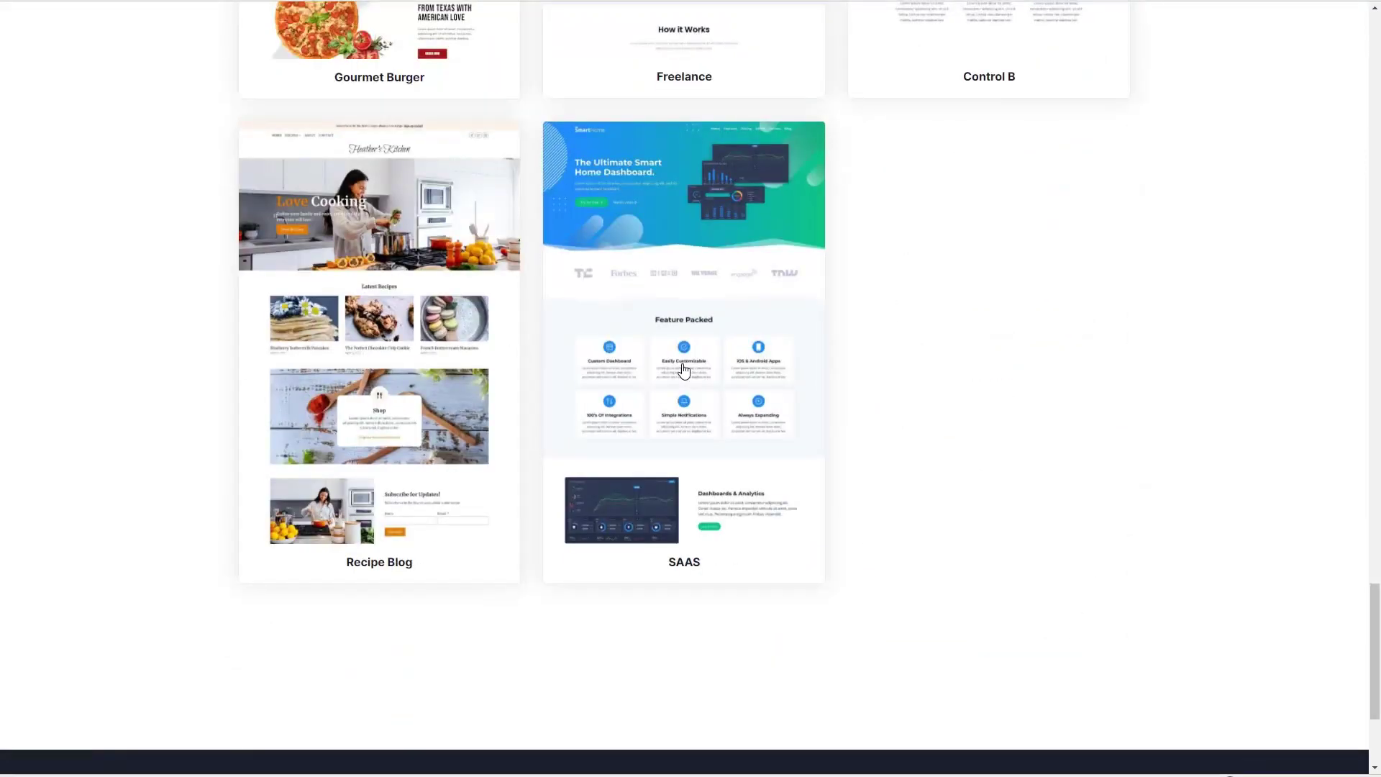
- Scroll the Kadence Starter Templates gallery and open the SAAS template preview
{"action": "left_click", "coordinate": [684, 371]}
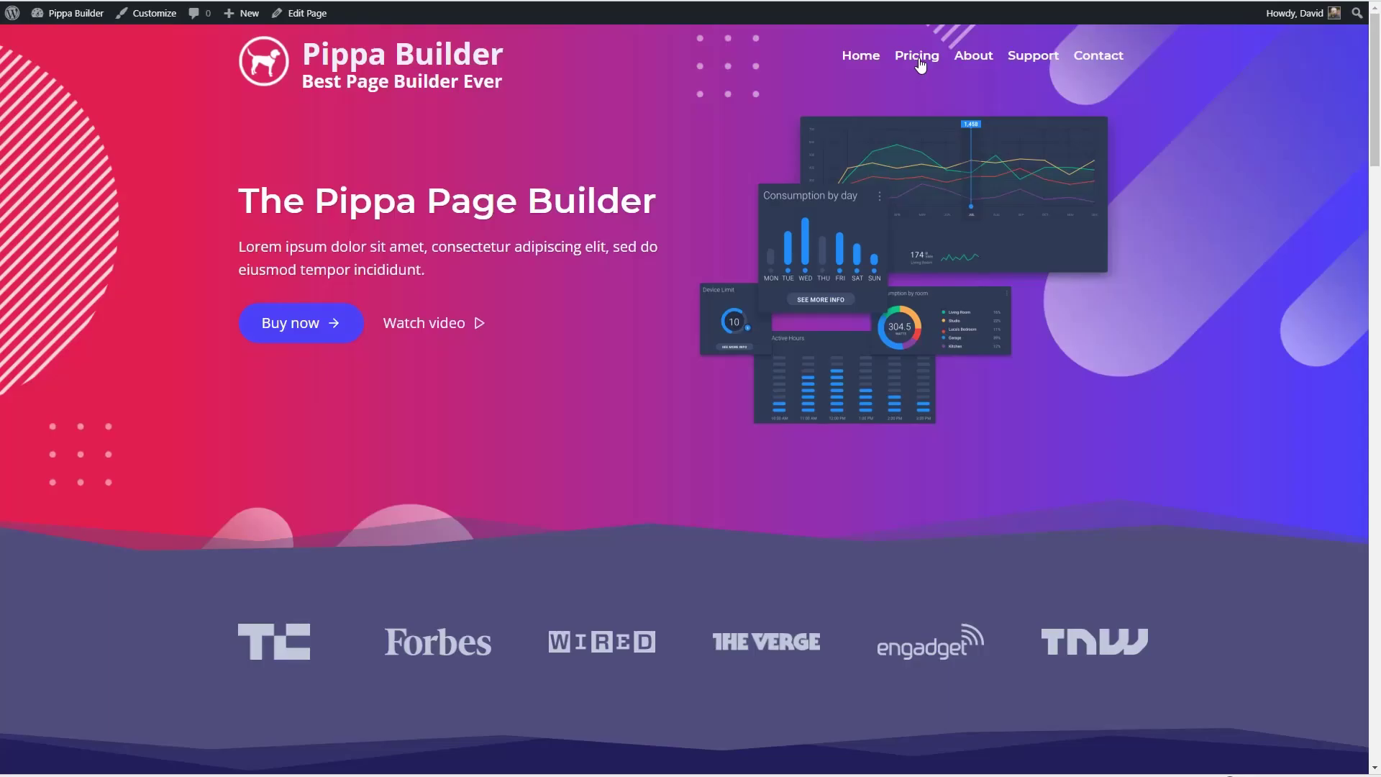
- On the site's Pricing page, select the Pro – $12.00 plan
{"action": "left_click", "coordinate": [917, 55]}
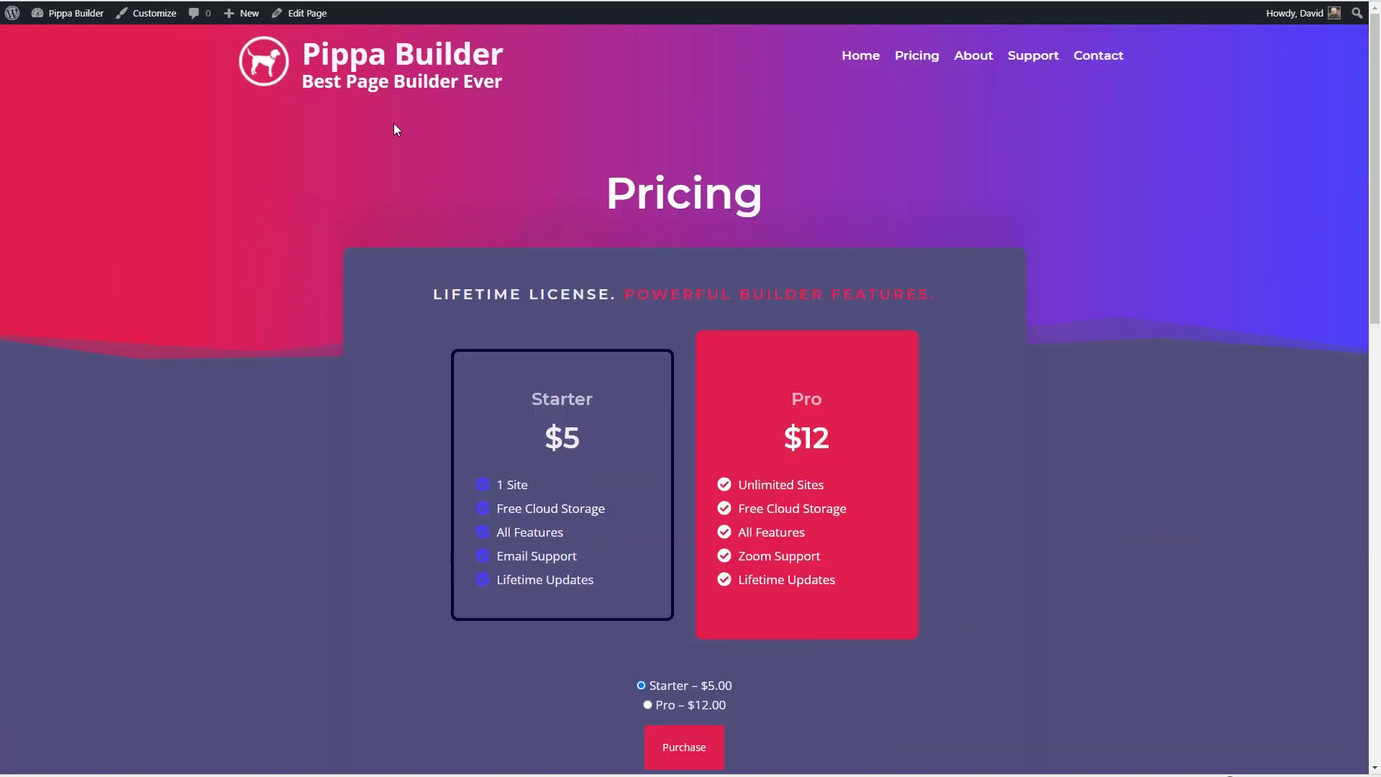
{"action": "scroll", "coordinate": [395, 124], "scroll_direction": "down", "scroll_amount": 3}
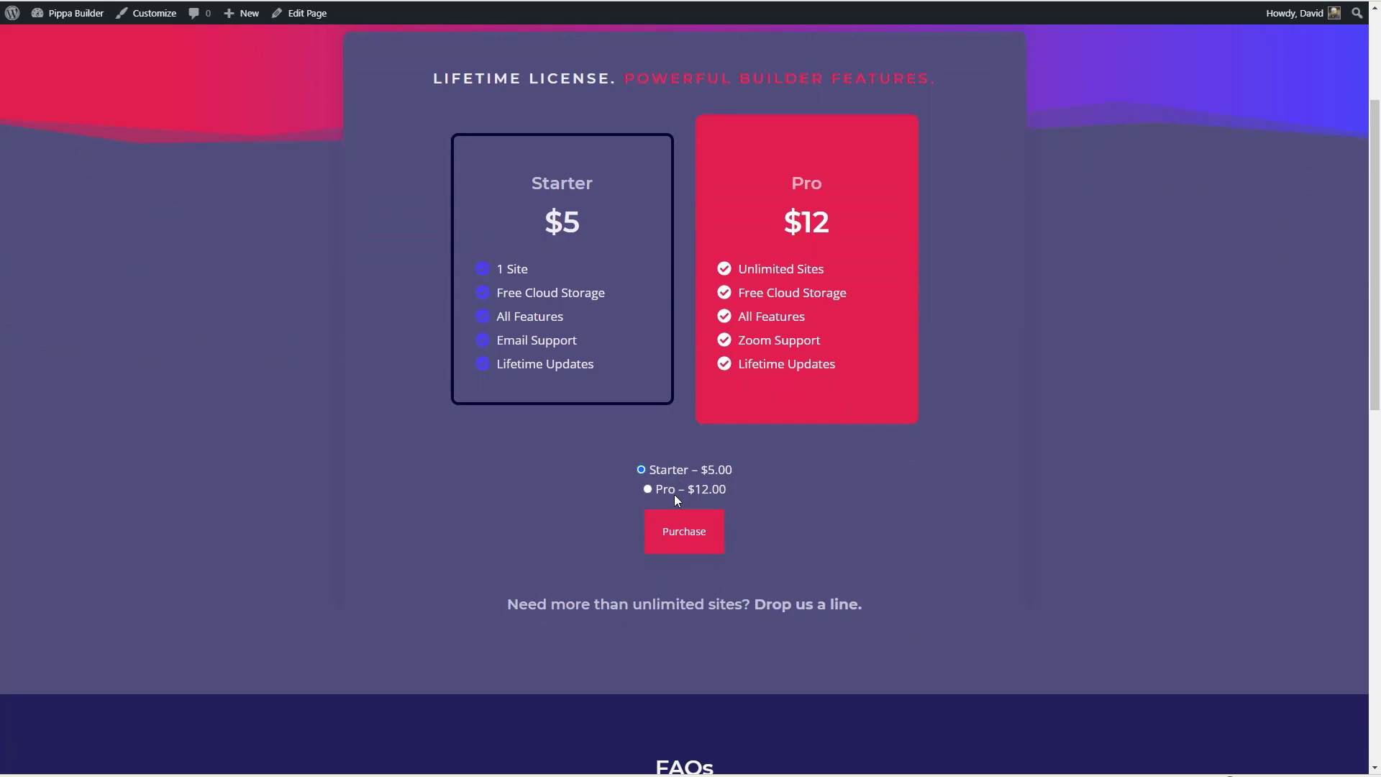
{"action": "left_click", "coordinate": [647, 489]}
- Go from the admin dashboard to Plugins and start adding a new plugin
{"action": "mouse_move", "coordinate": [72, 13]}
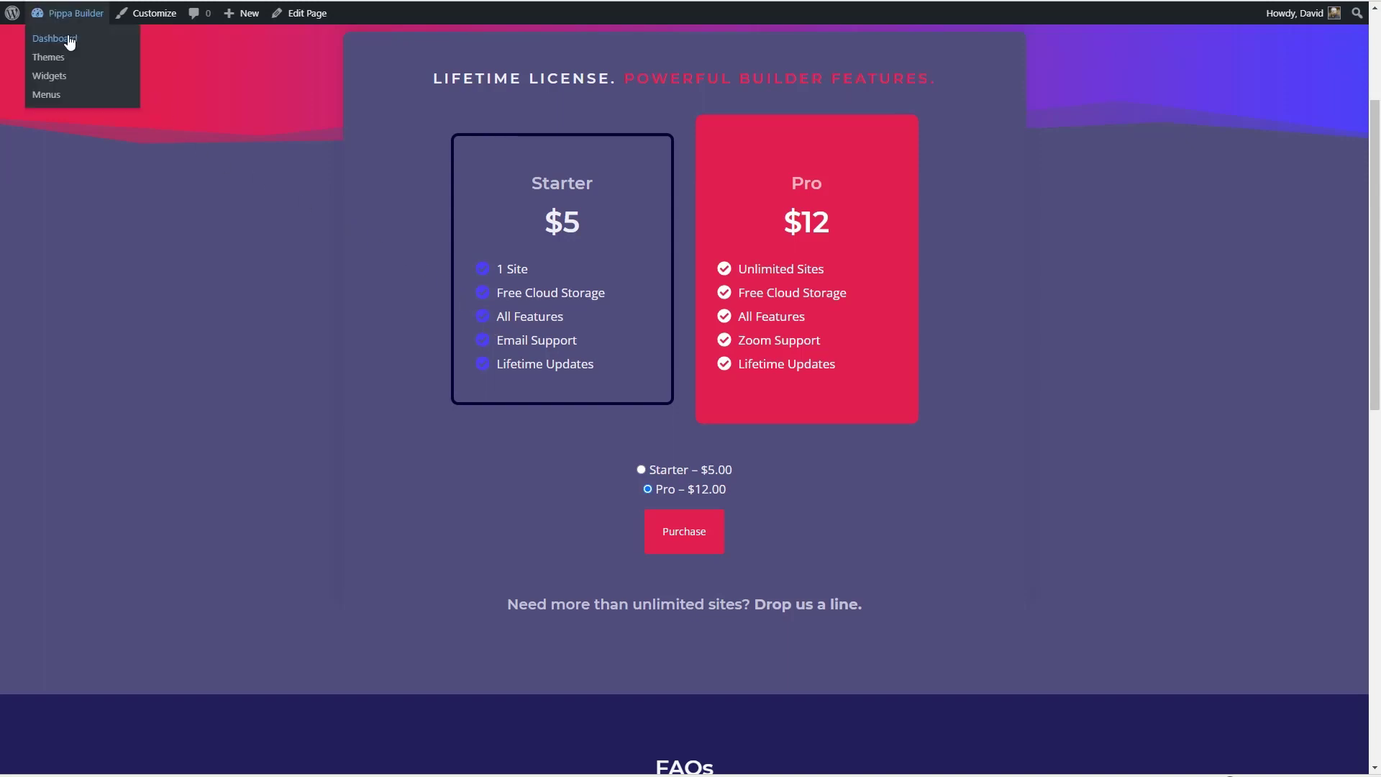
{"action": "left_click", "coordinate": [68, 39]}
{"action": "left_click", "coordinate": [42, 233]}
{"action": "left_click", "coordinate": [220, 52]}
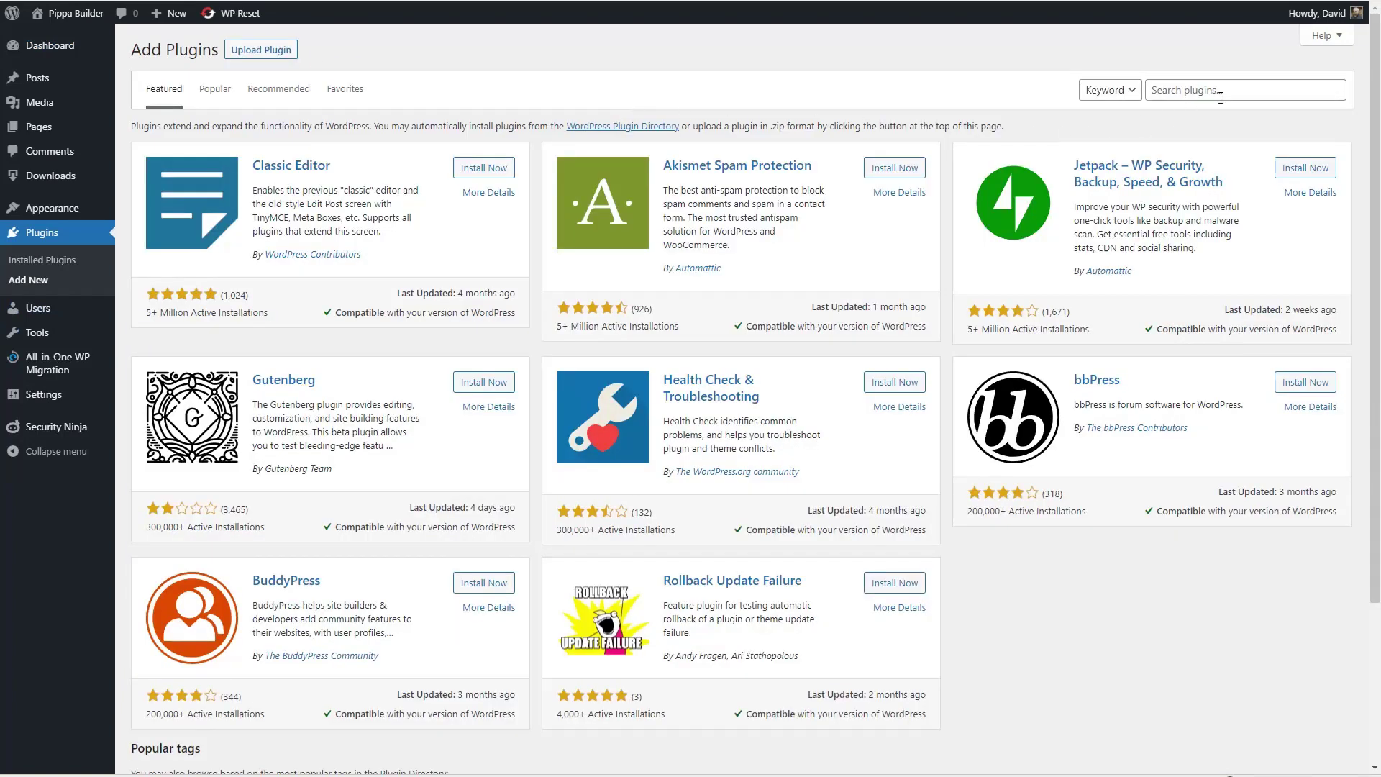
- Search the plugin directory for 'fluent support' and install the Fluent Support plugin
{"action": "left_click", "coordinate": [1215, 92]}
{"action": "type", "text": "fluent suppo"}
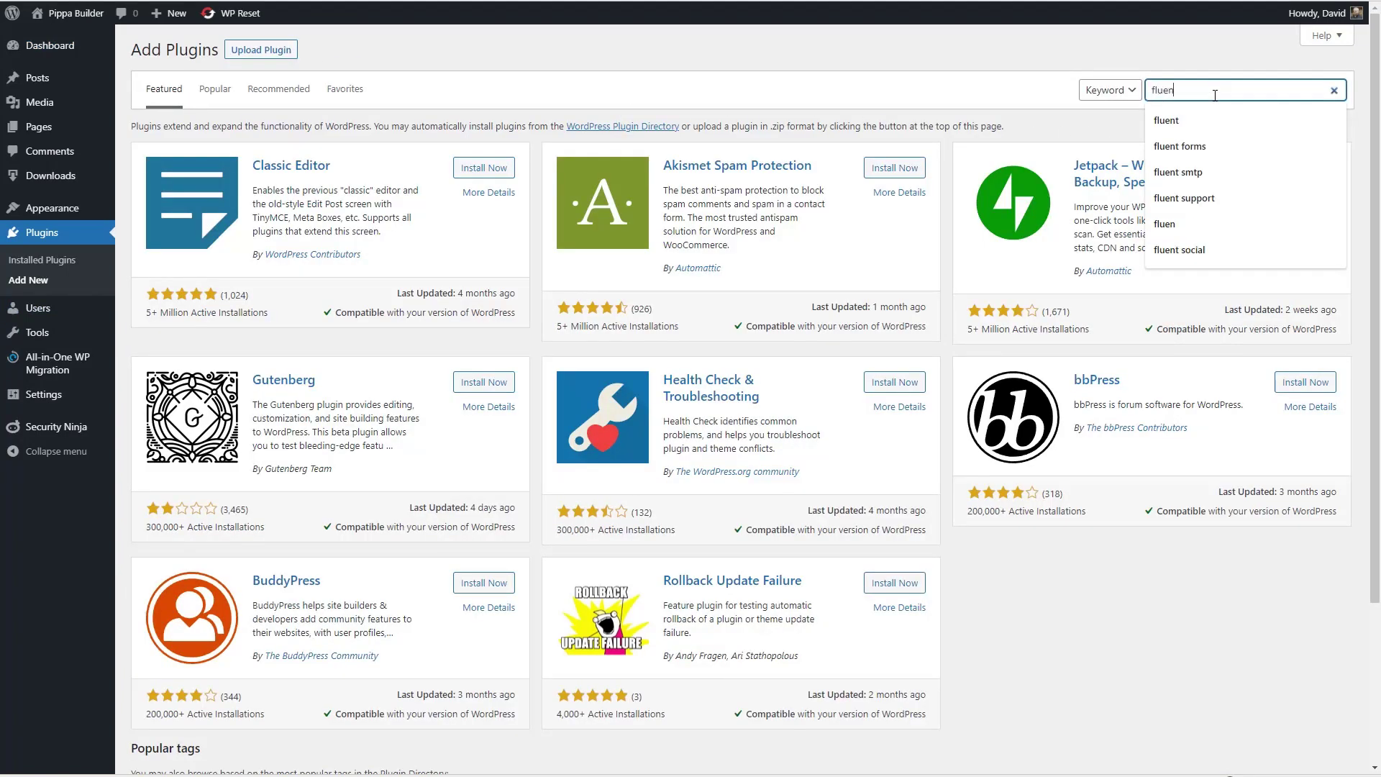
{"action": "type", "text": "rt"}
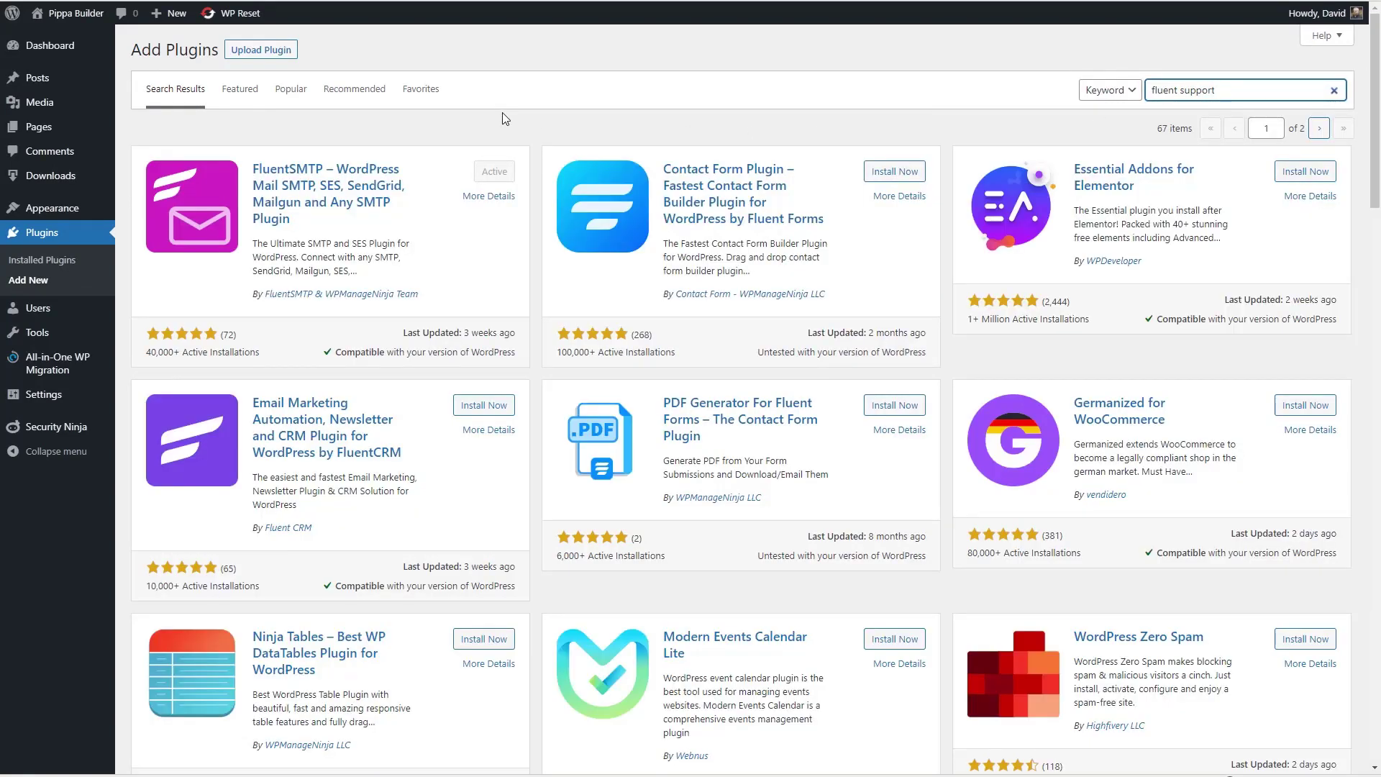
{"action": "scroll", "coordinate": [506, 118], "scroll_direction": "down", "scroll_amount": 8}
{"action": "scroll", "coordinate": [506, 119], "scroll_direction": "down", "scroll_amount": 2}
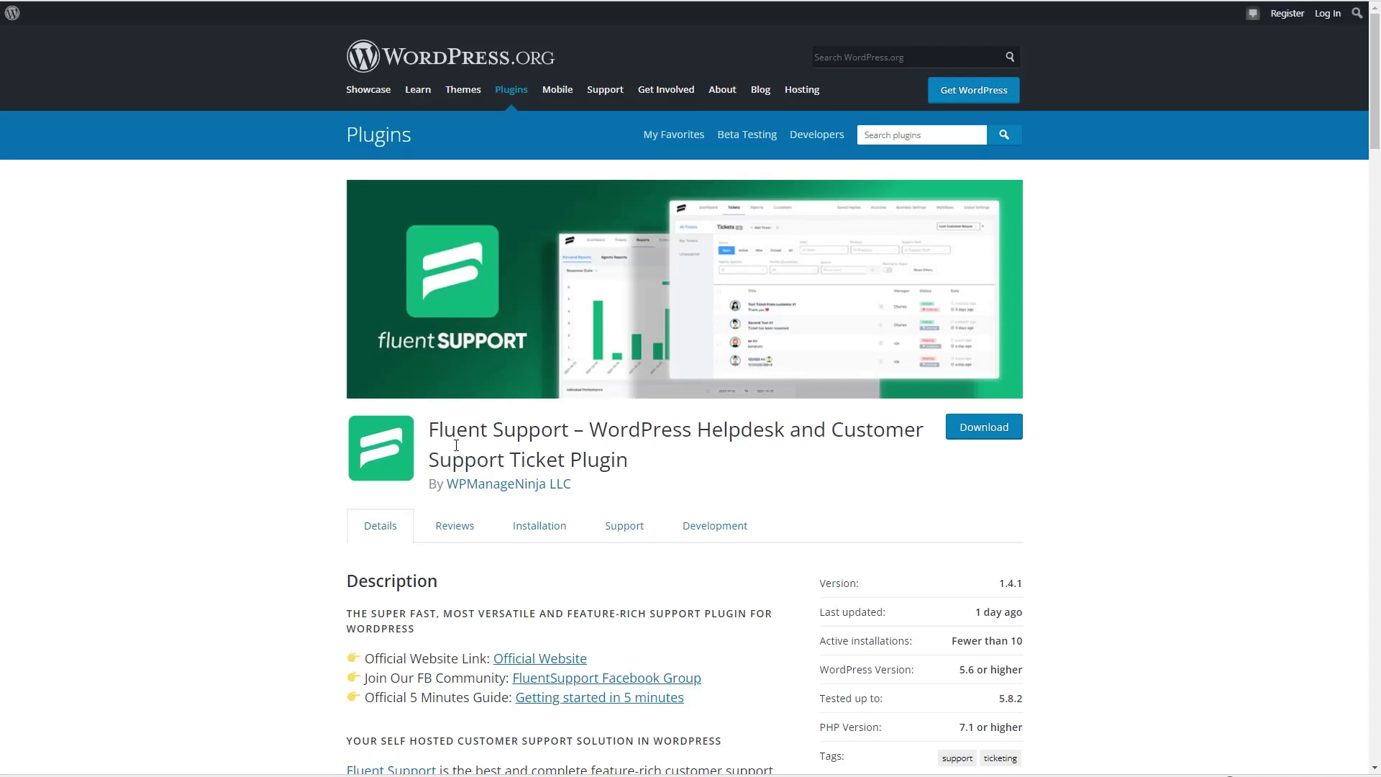
{"action": "scroll", "coordinate": [517, 385], "scroll_direction": "down", "scroll_amount": 2}
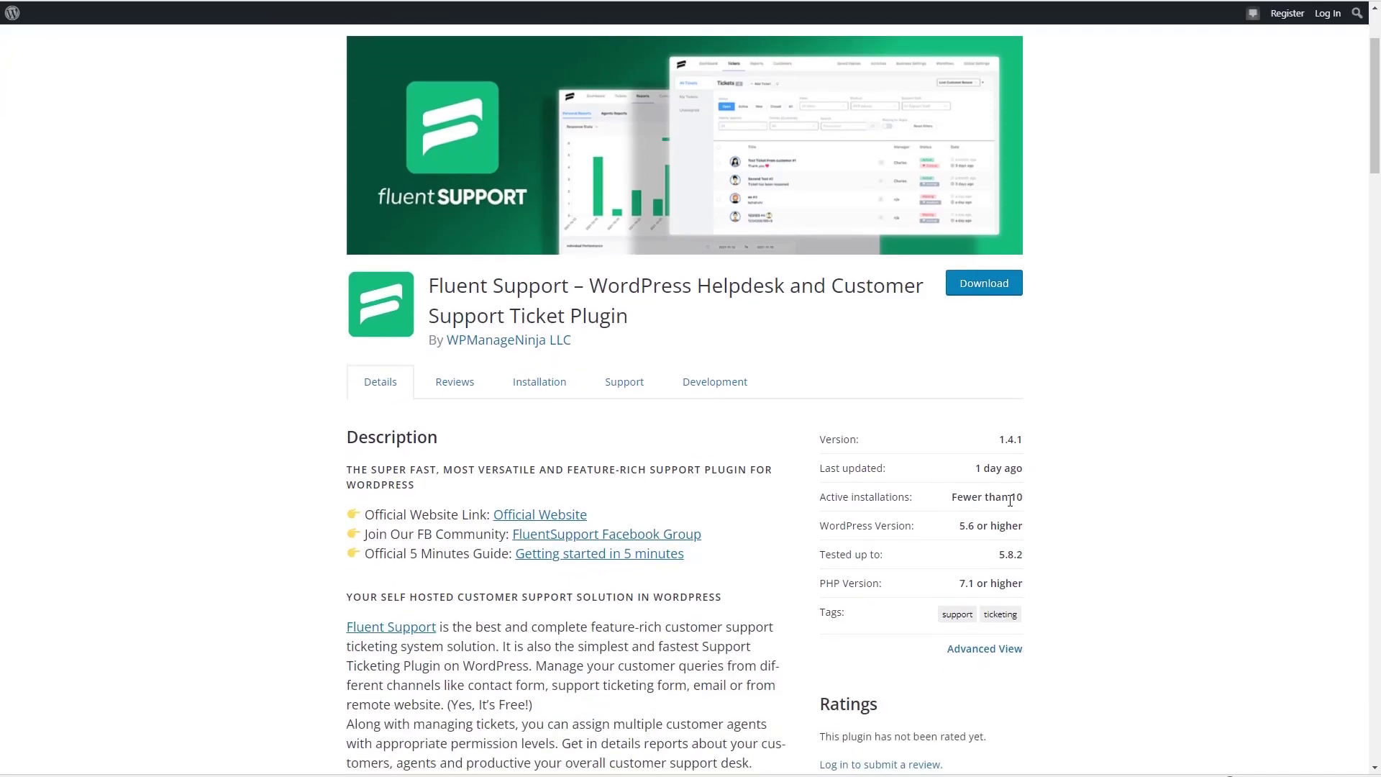
{"action": "scroll", "coordinate": [1016, 498], "scroll_direction": "up", "scroll_amount": 3}
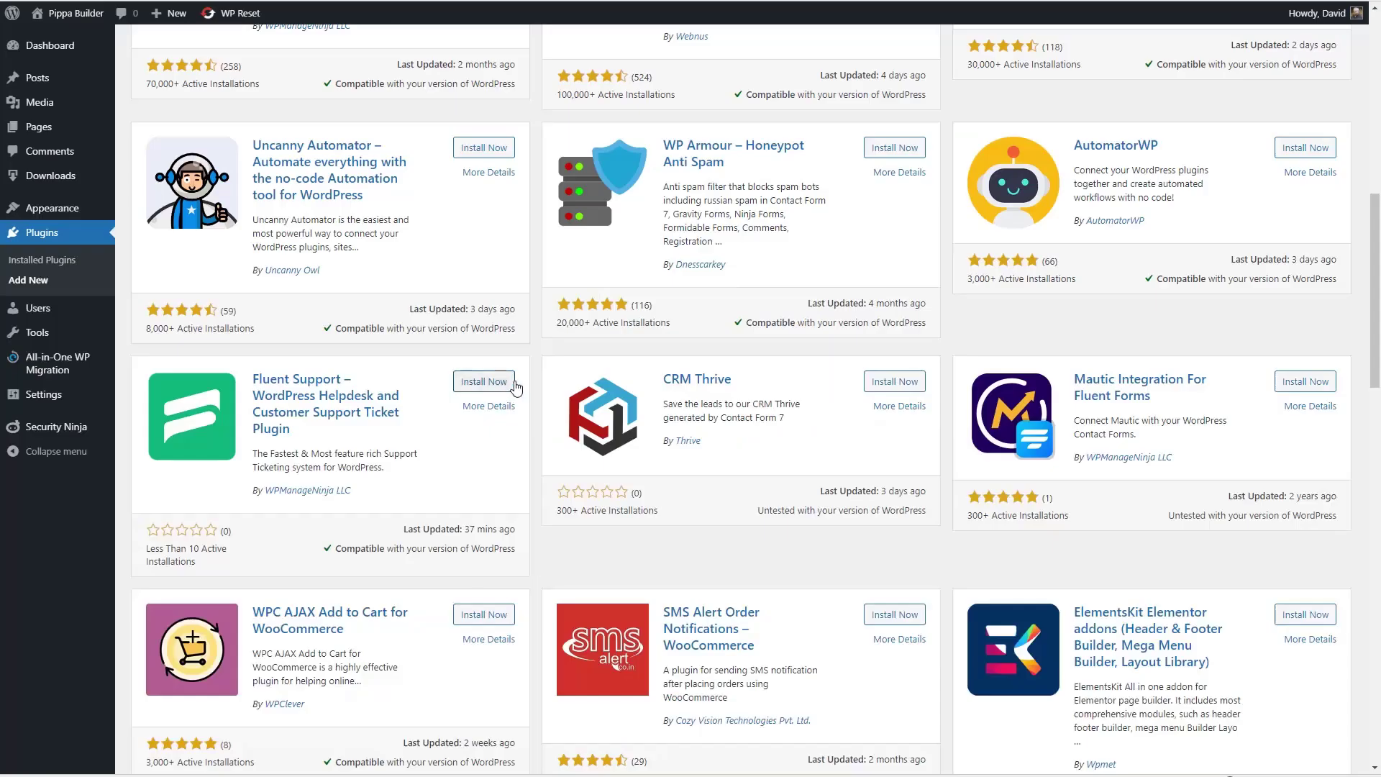
{"action": "left_click", "coordinate": [480, 382]}
- Activate Fluent Support and open its dashboard to begin setup
{"action": "left_click", "coordinate": [480, 381]}
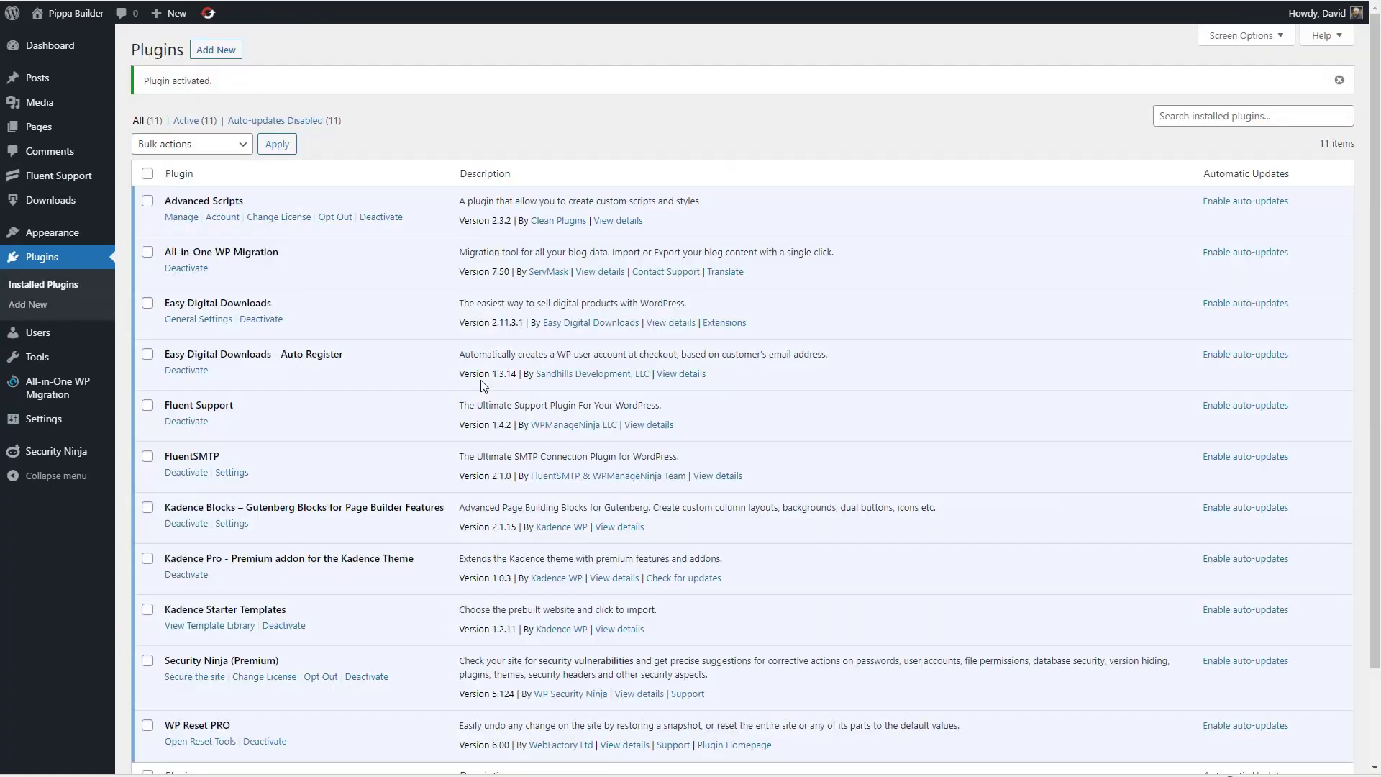
{"action": "mouse_move", "coordinate": [60, 180]}
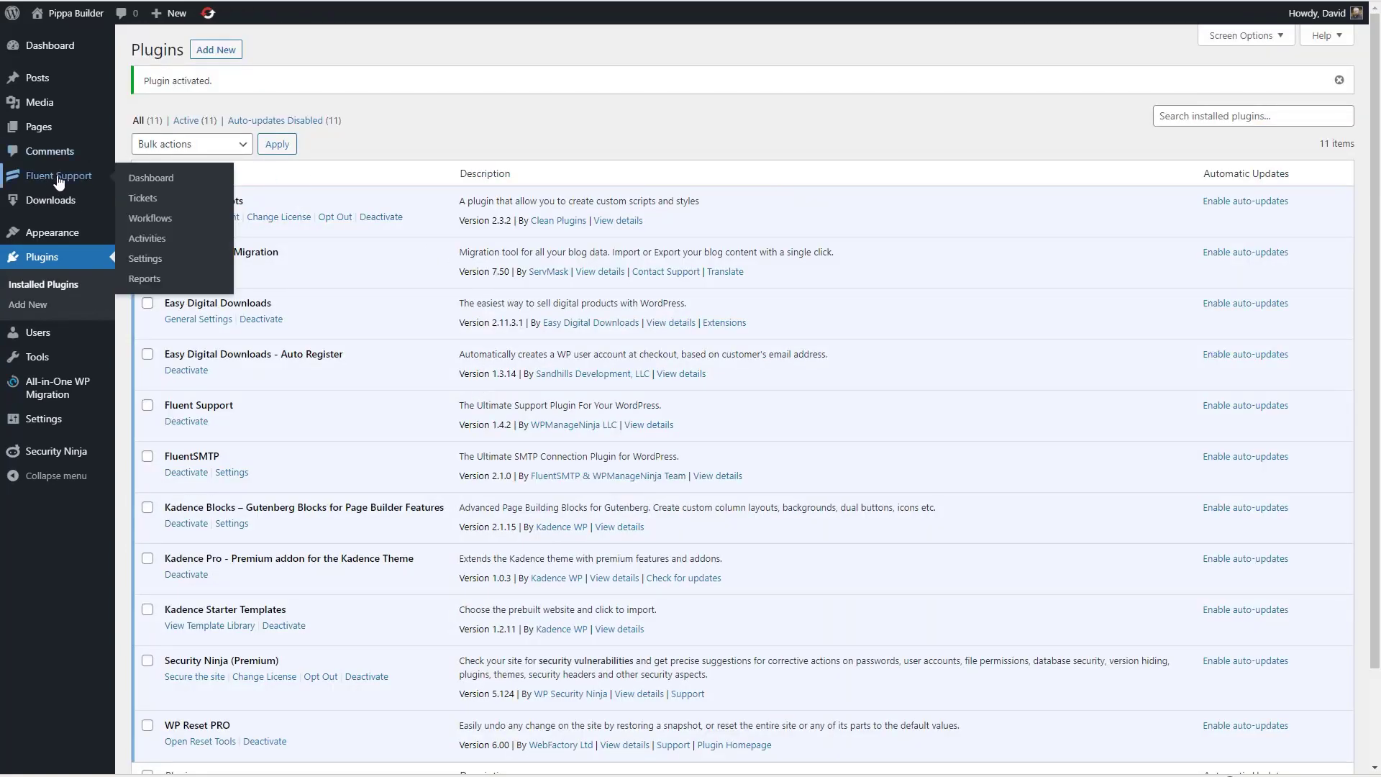
{"action": "left_click", "coordinate": [147, 180]}
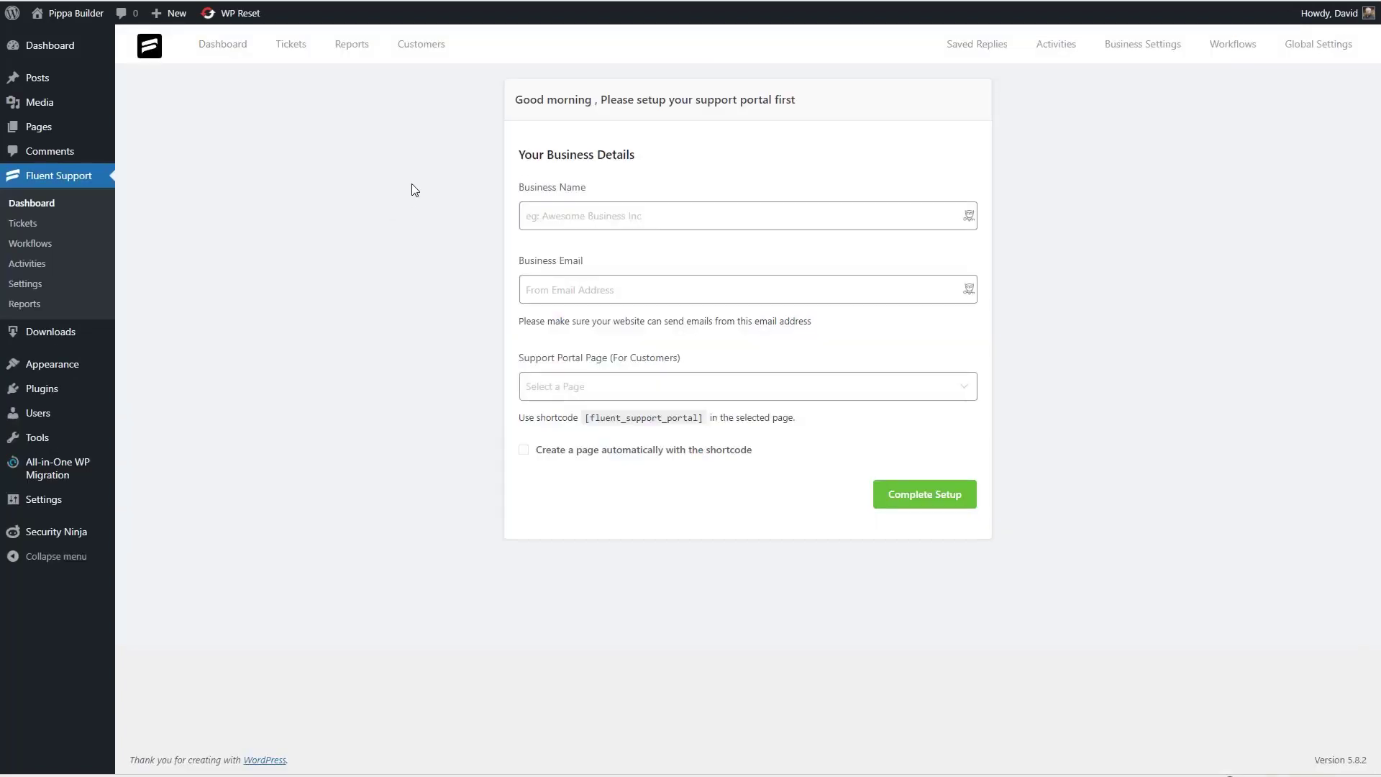
- Enter 'Pippa Builder Company' as the business name and fill in the business email
{"action": "left_click", "coordinate": [593, 213]}
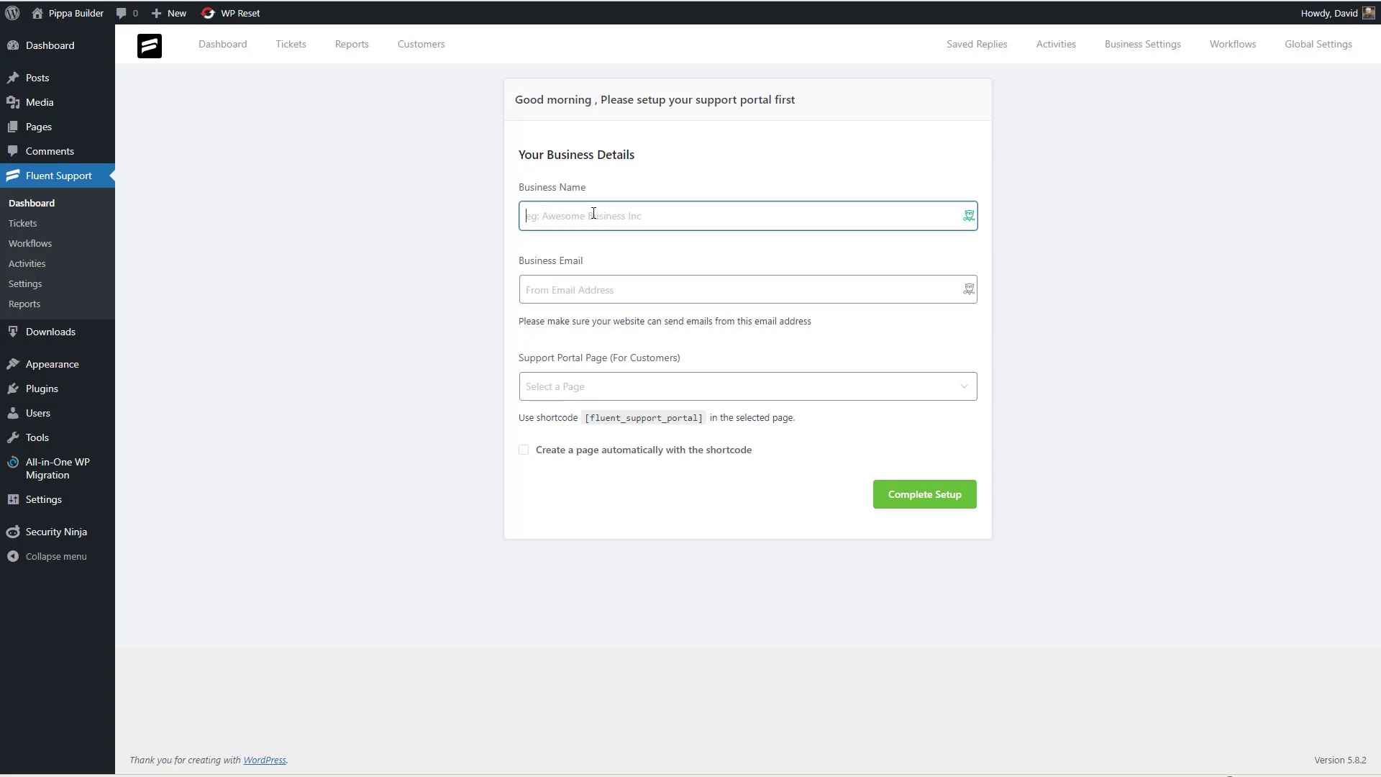
{"action": "type", "text": "Pippa "}
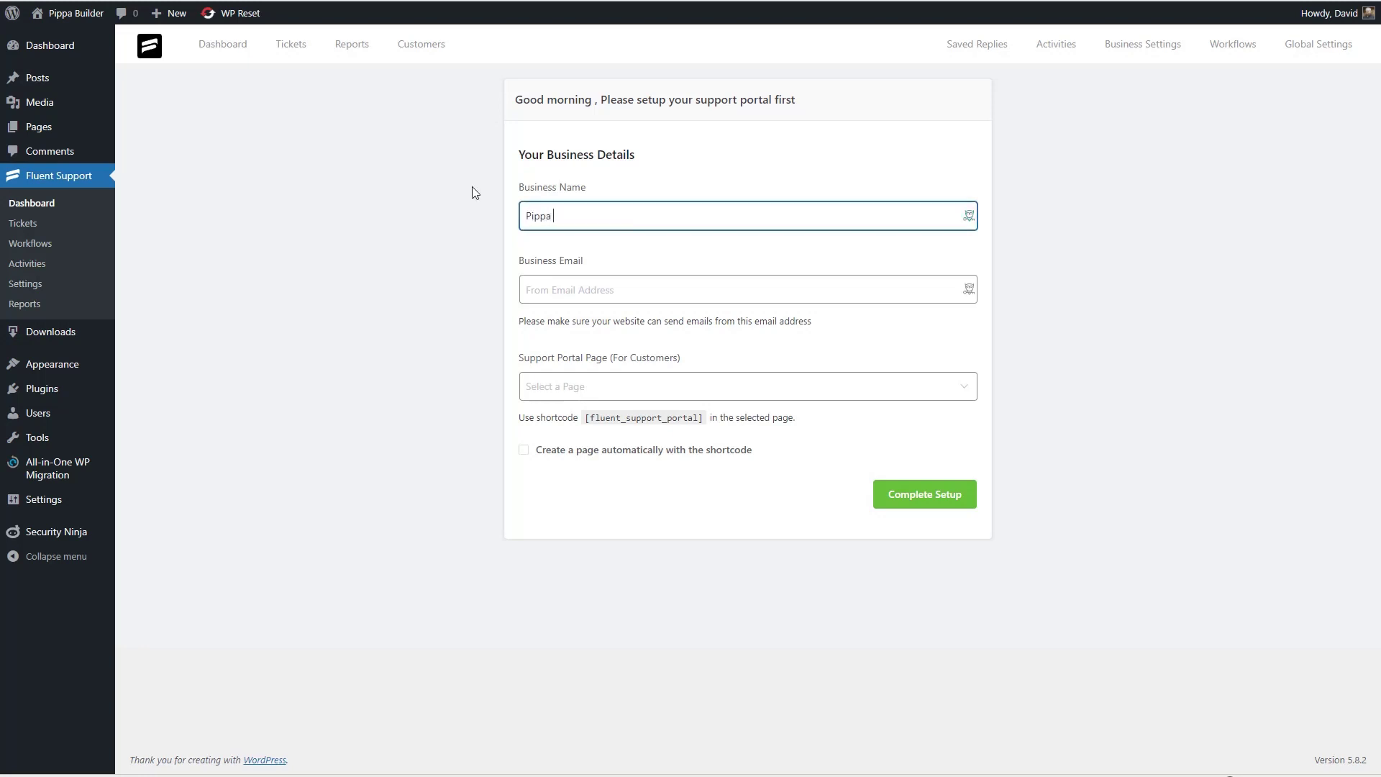
{"action": "type", "text": "Builder Company"}
{"action": "left_click", "coordinate": [546, 289]}
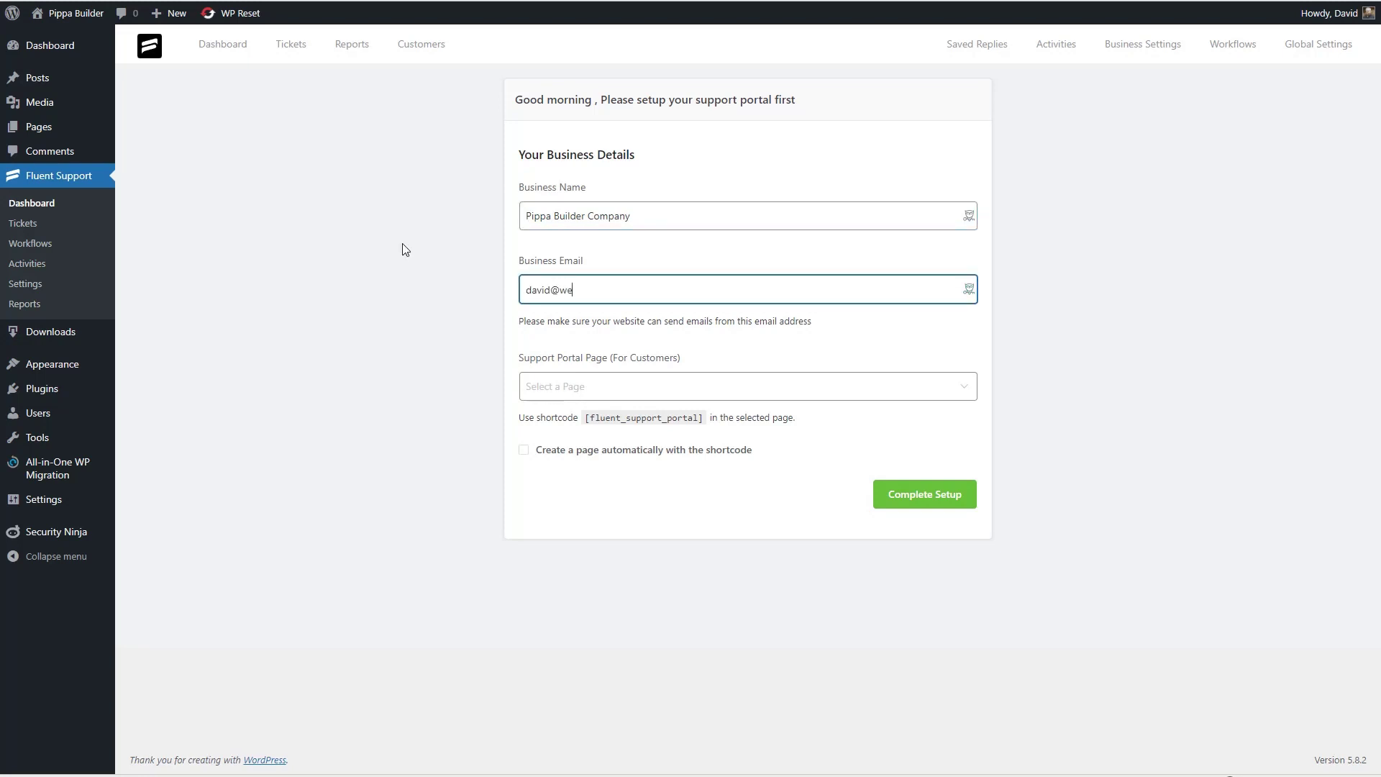
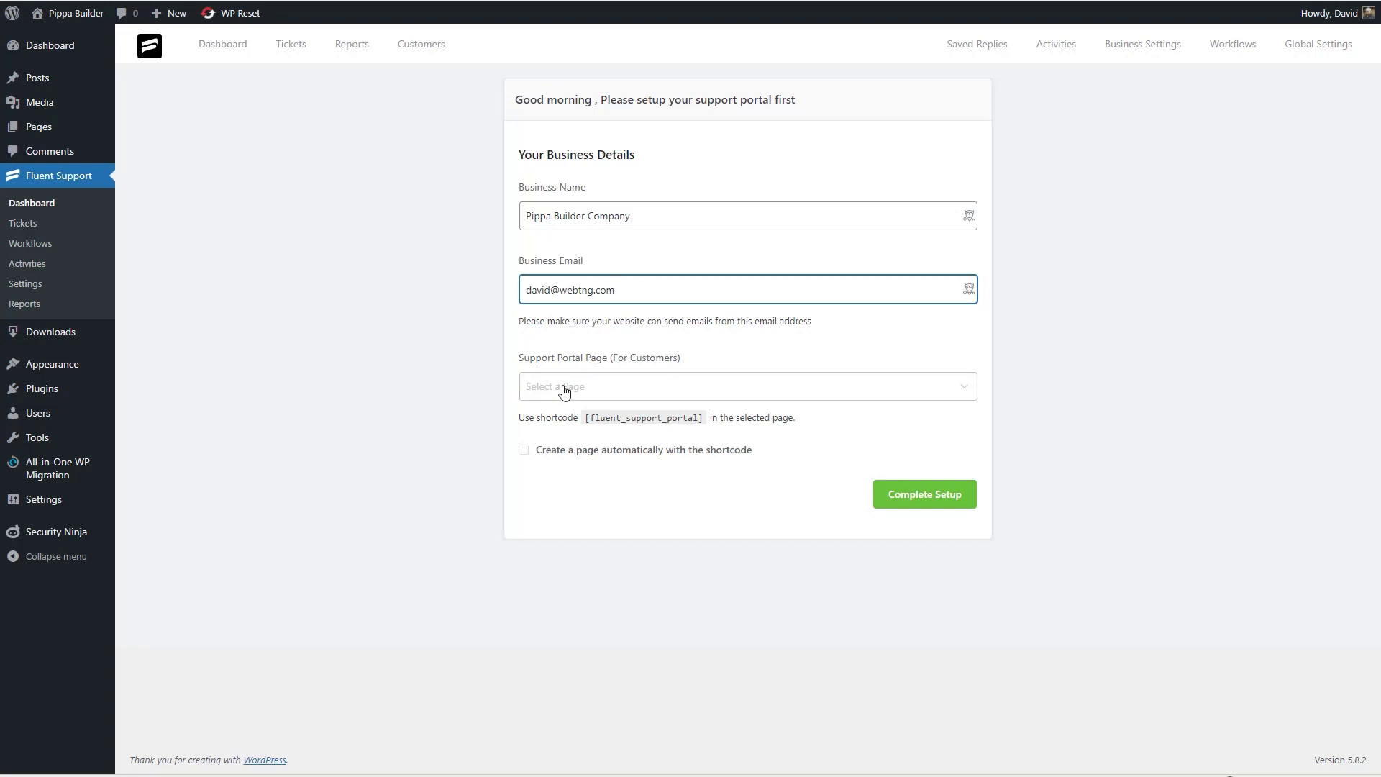
- Open the All Pages list in a new browser tab
{"action": "mouse_move", "coordinate": [36, 127]}
{"action": "left_click", "coordinate": [145, 134]}
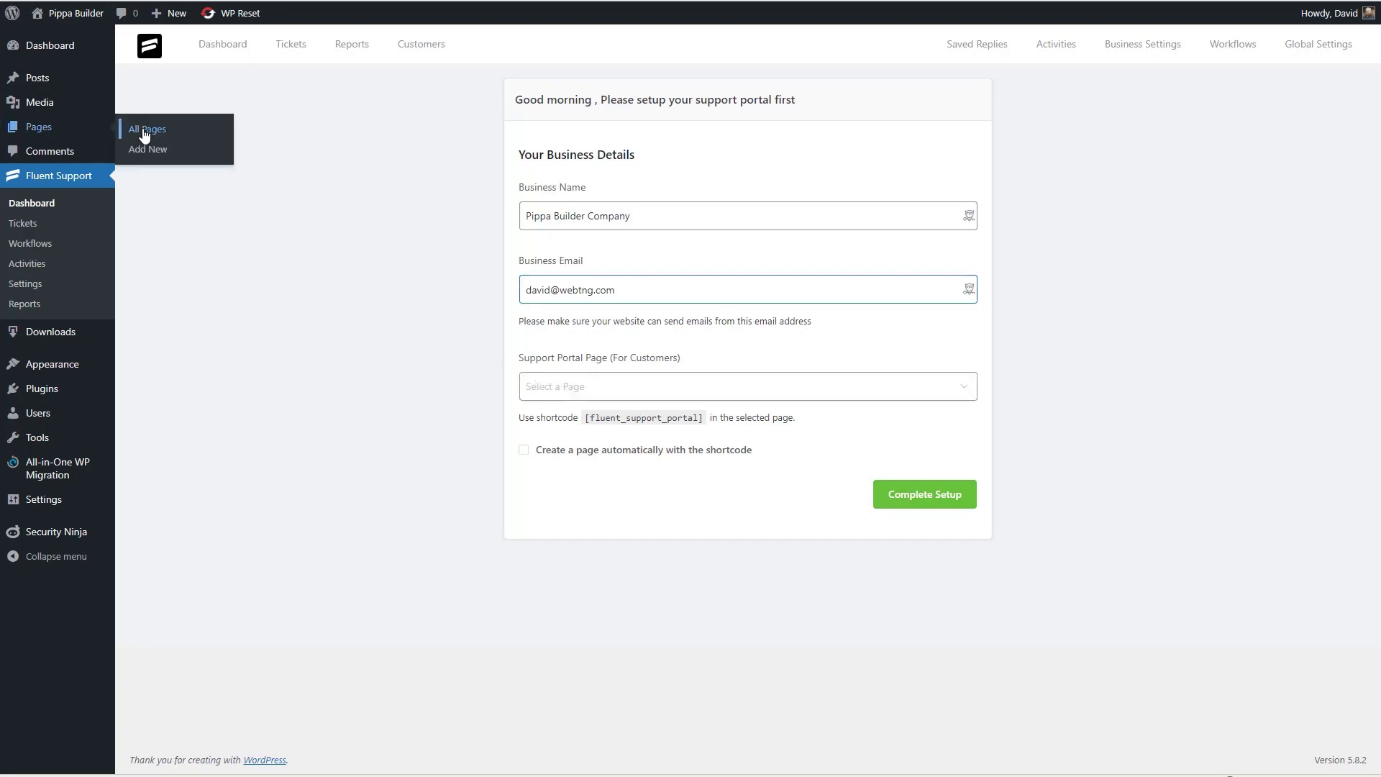
{"action": "right_click", "coordinate": [144, 134]}
{"action": "left_click", "coordinate": [185, 139]}
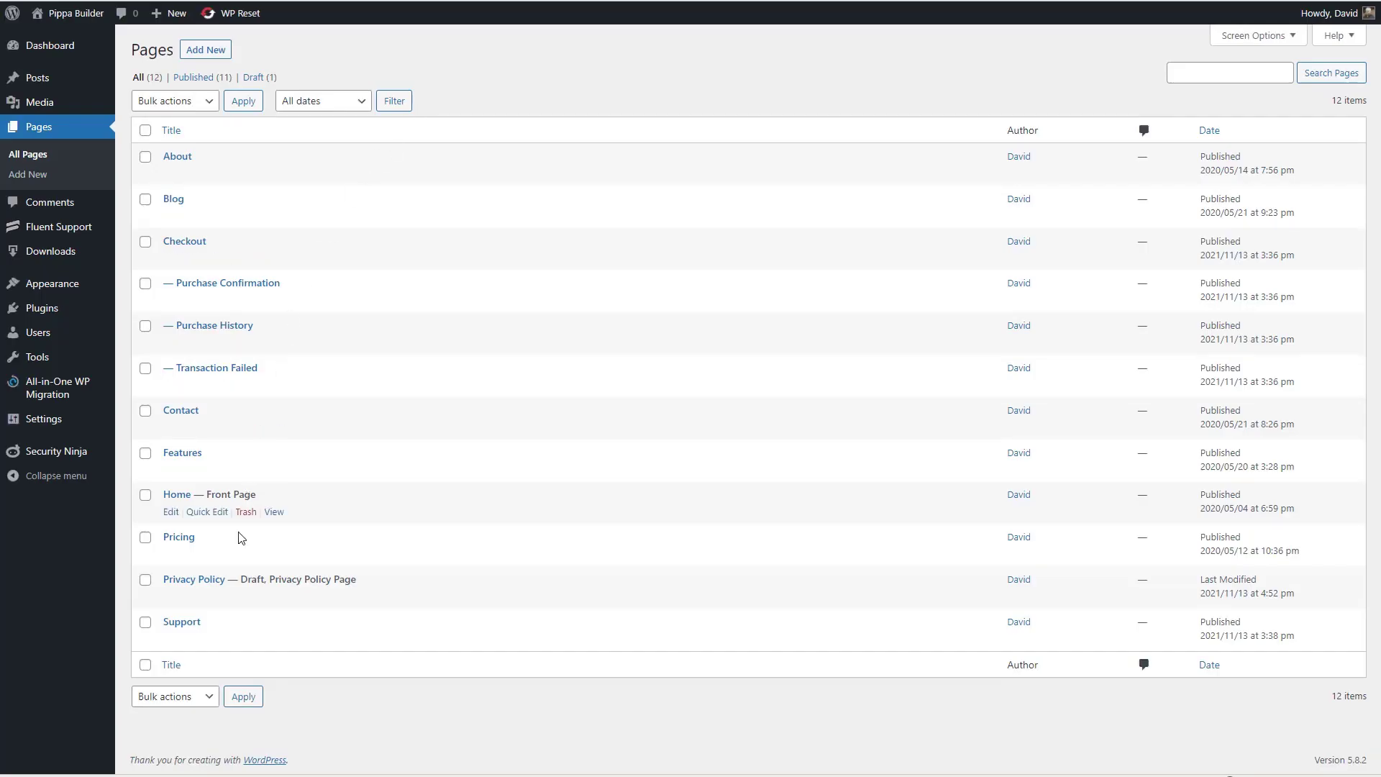
- Open the Support page for editing and choose Support as the customer portal page
{"action": "left_click", "coordinate": [183, 621]}
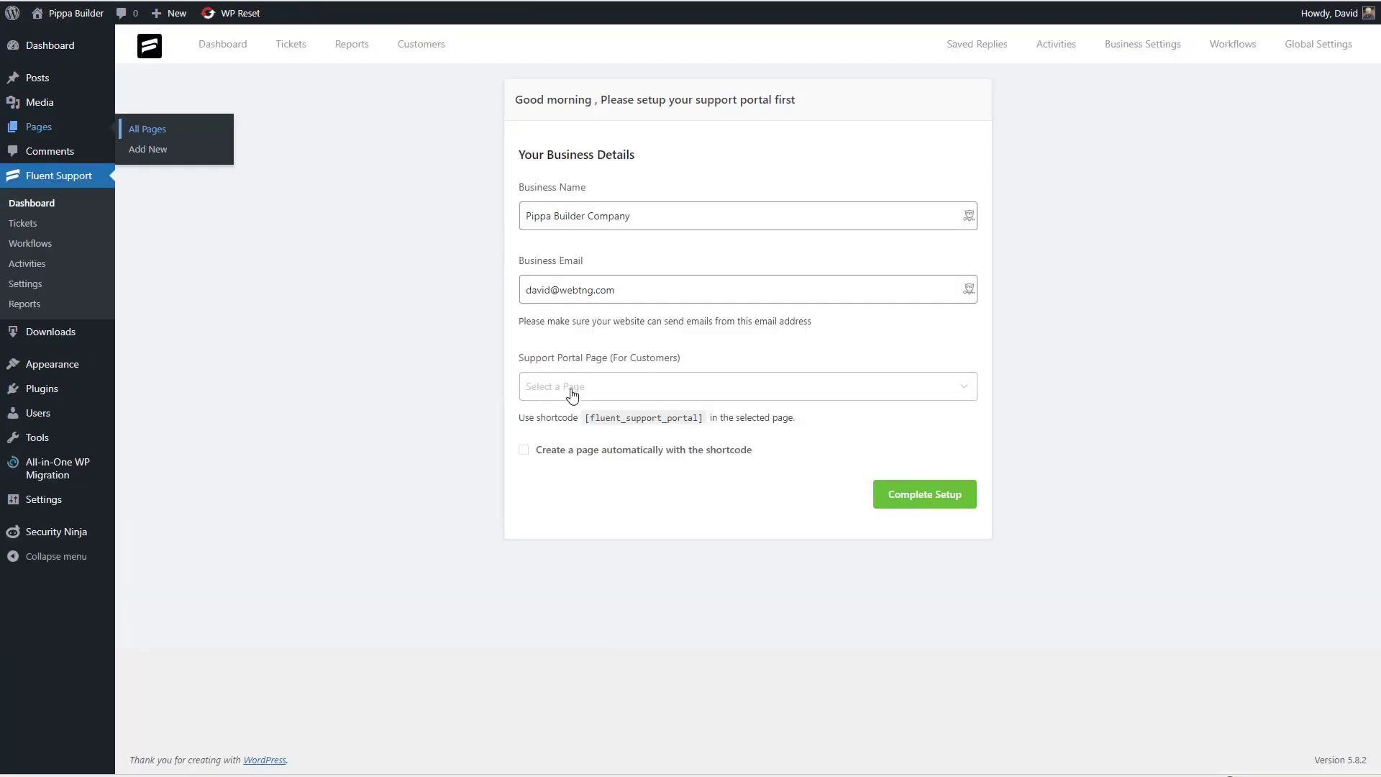
{"action": "left_click", "coordinate": [571, 387]}
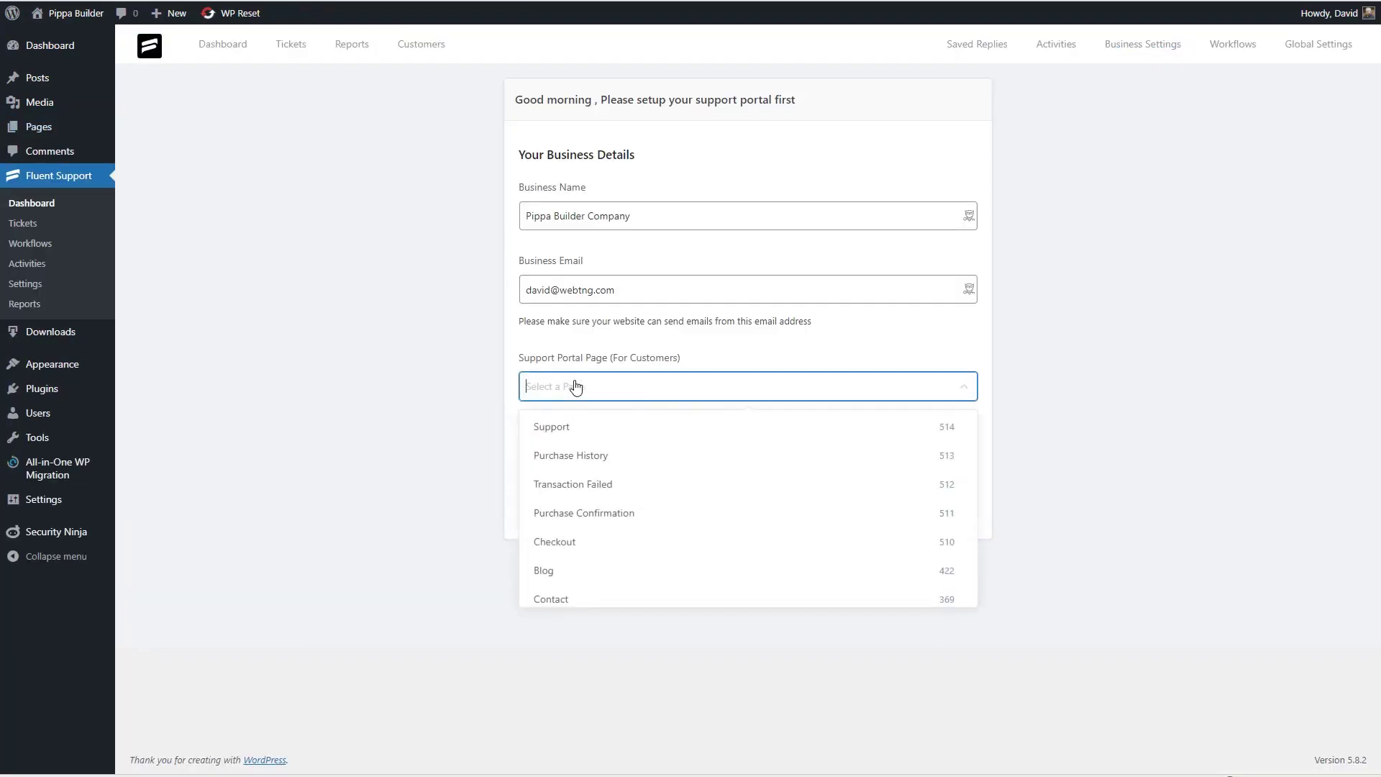
{"action": "left_click", "coordinate": [597, 431]}
- Paste [fluent_support_portal] into a Shortcode block, update the Support page, and complete setup
{"action": "left_click_drag", "start_coordinate": [581, 419], "coordinate": [706, 427]}
{"action": "key", "text": "ctrl+c"}
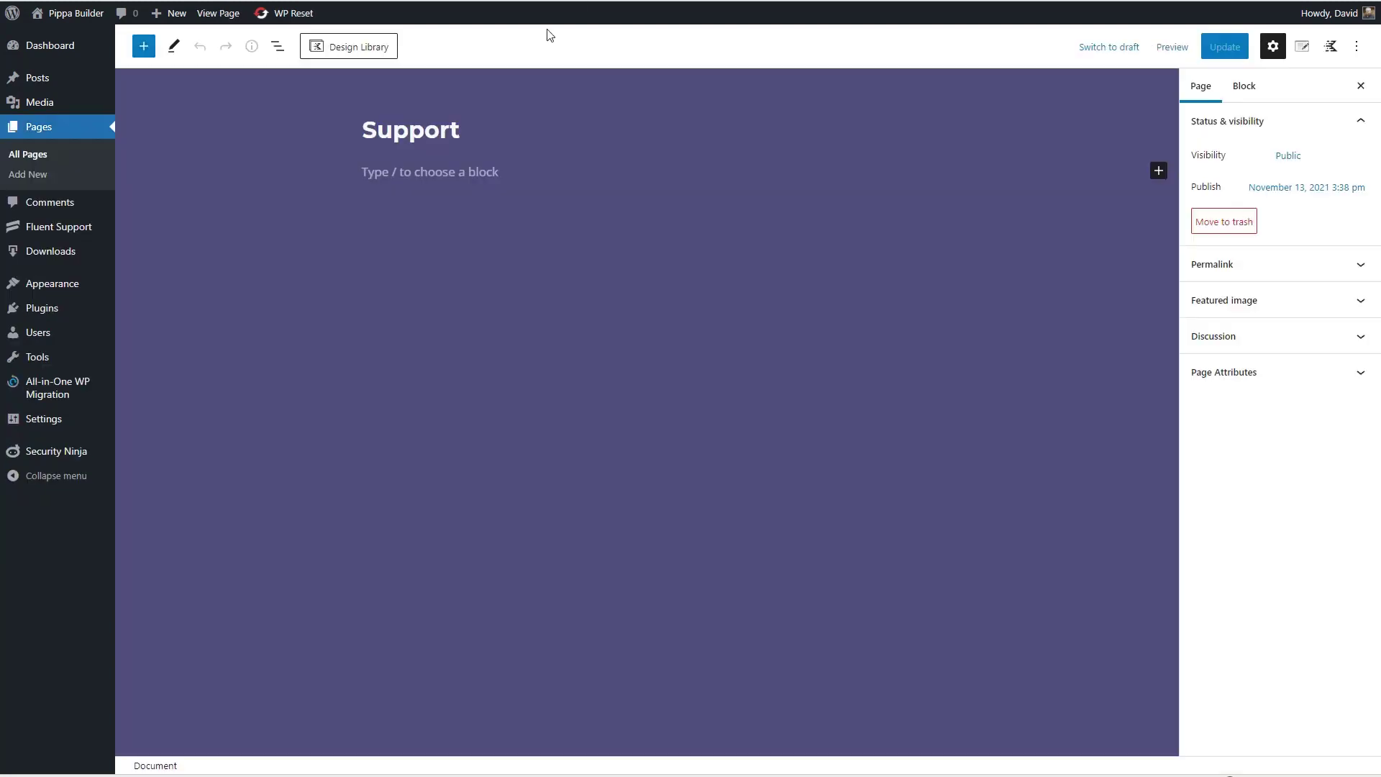
{"action": "type", "text": "/"}
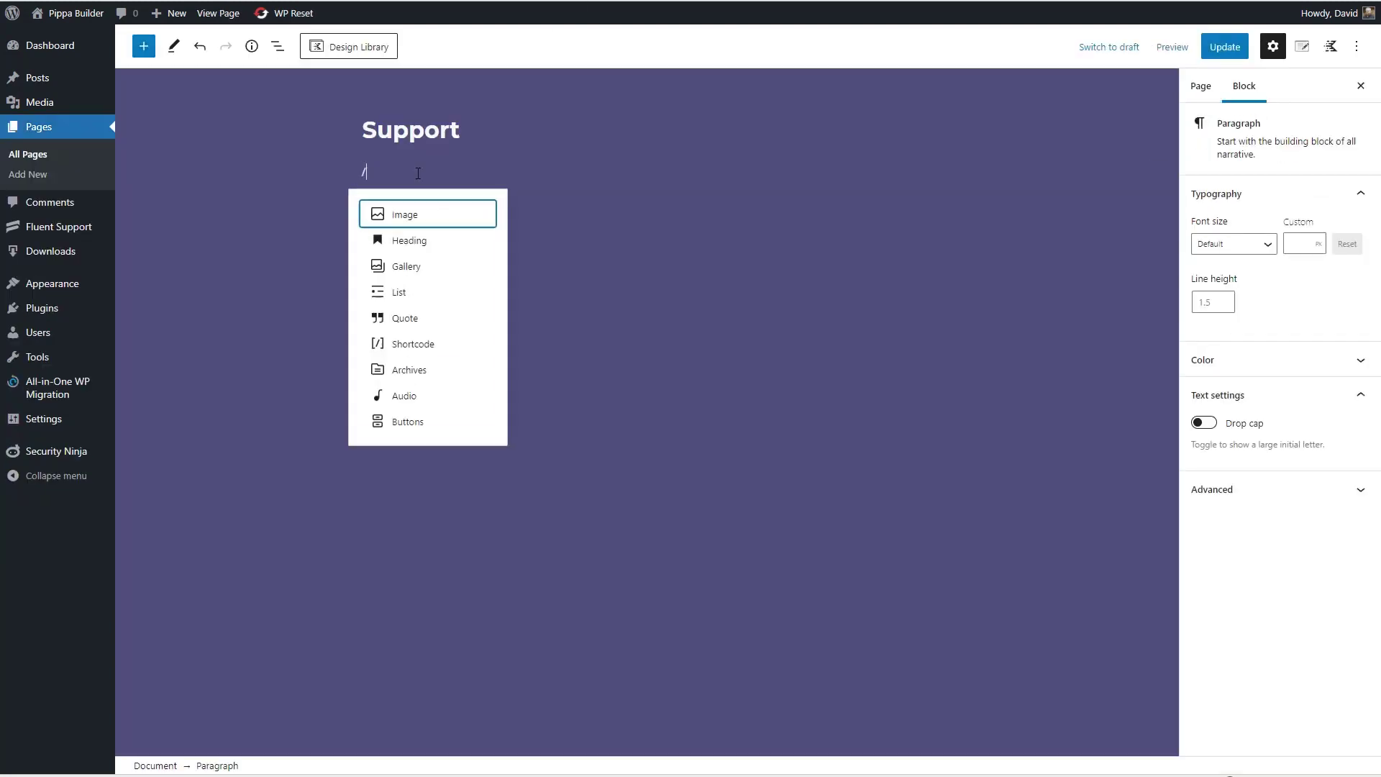
{"action": "key", "text": "ctrl+v"}
{"action": "left_click", "coordinate": [1224, 46]}
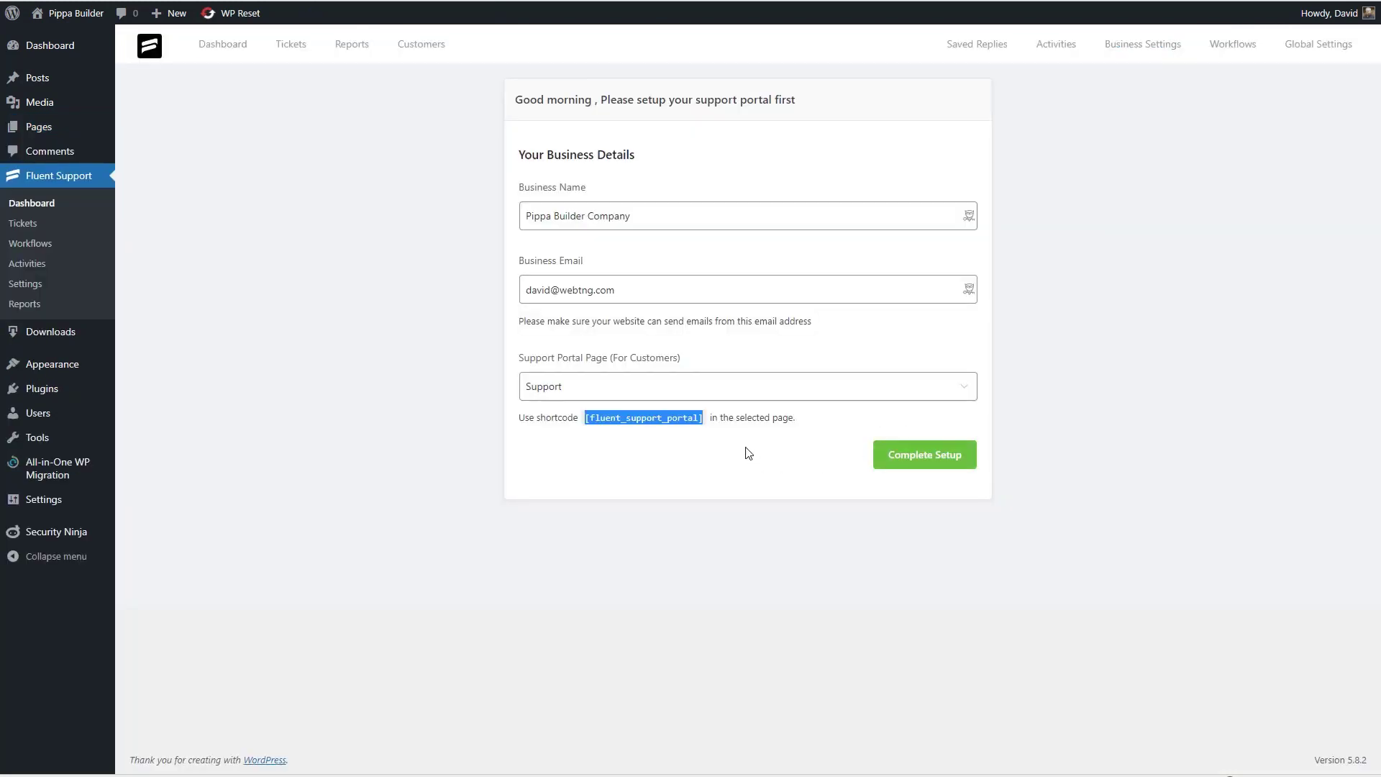
{"action": "left_click", "coordinate": [751, 452]}
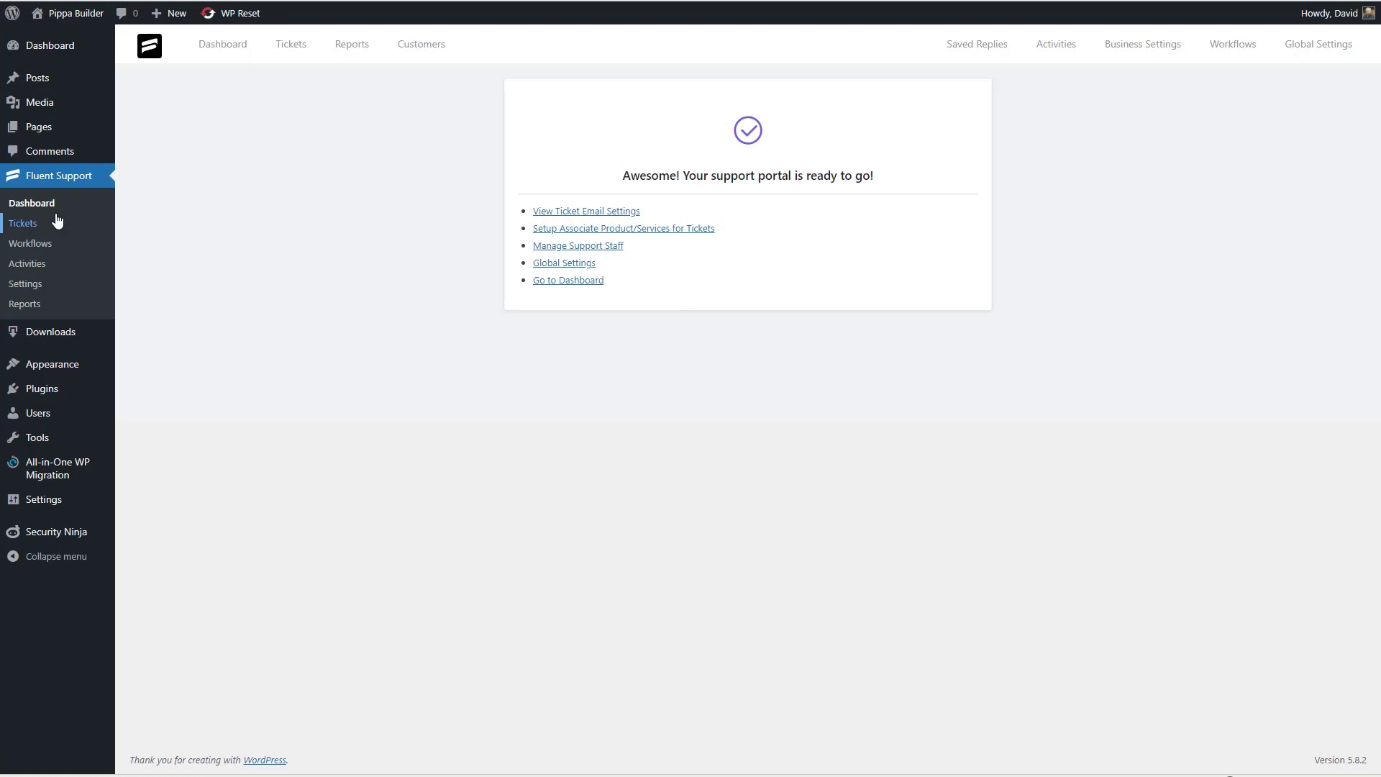
- In Fluent Support settings, keep Support as the portal page and view the Pro-only Ticket Tags
{"action": "left_click", "coordinate": [23, 286]}
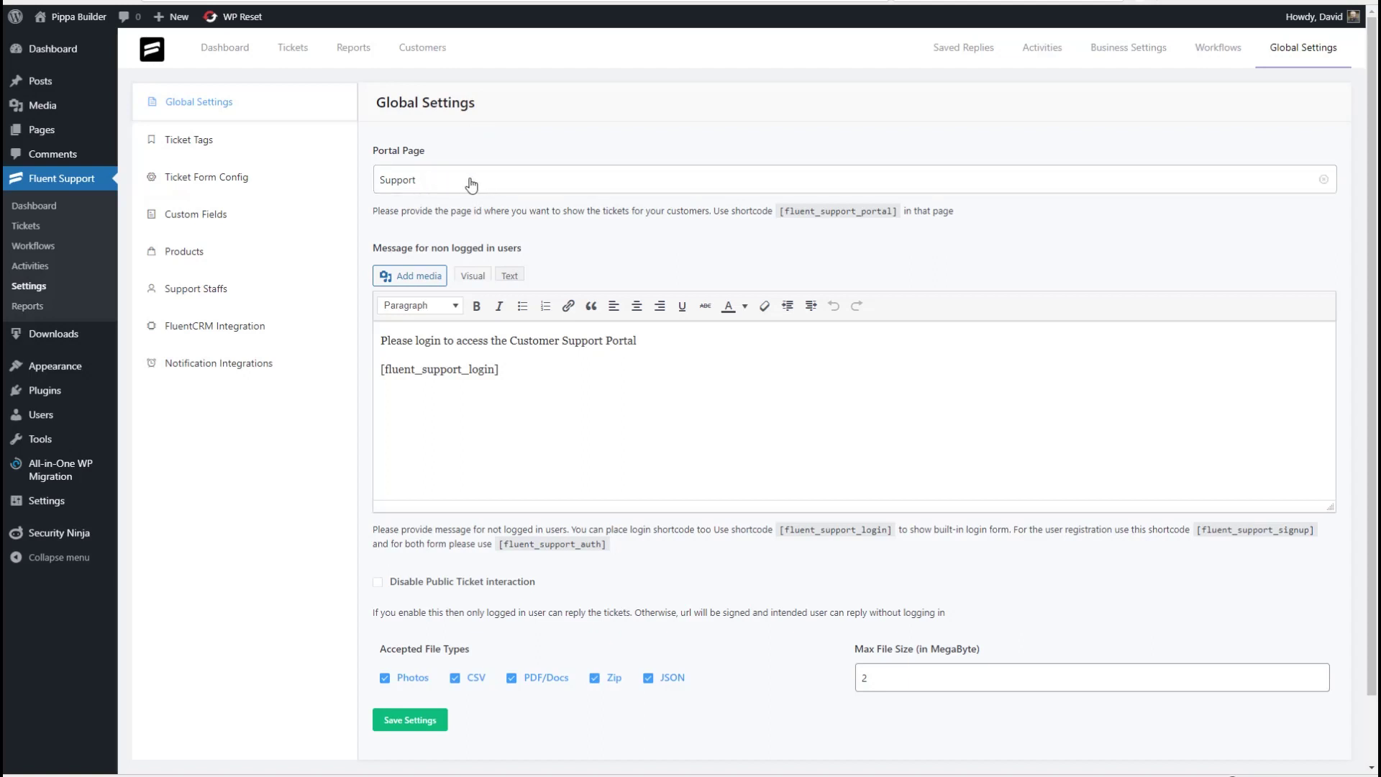
{"action": "left_click", "coordinate": [449, 187]}
{"action": "left_click", "coordinate": [449, 186]}
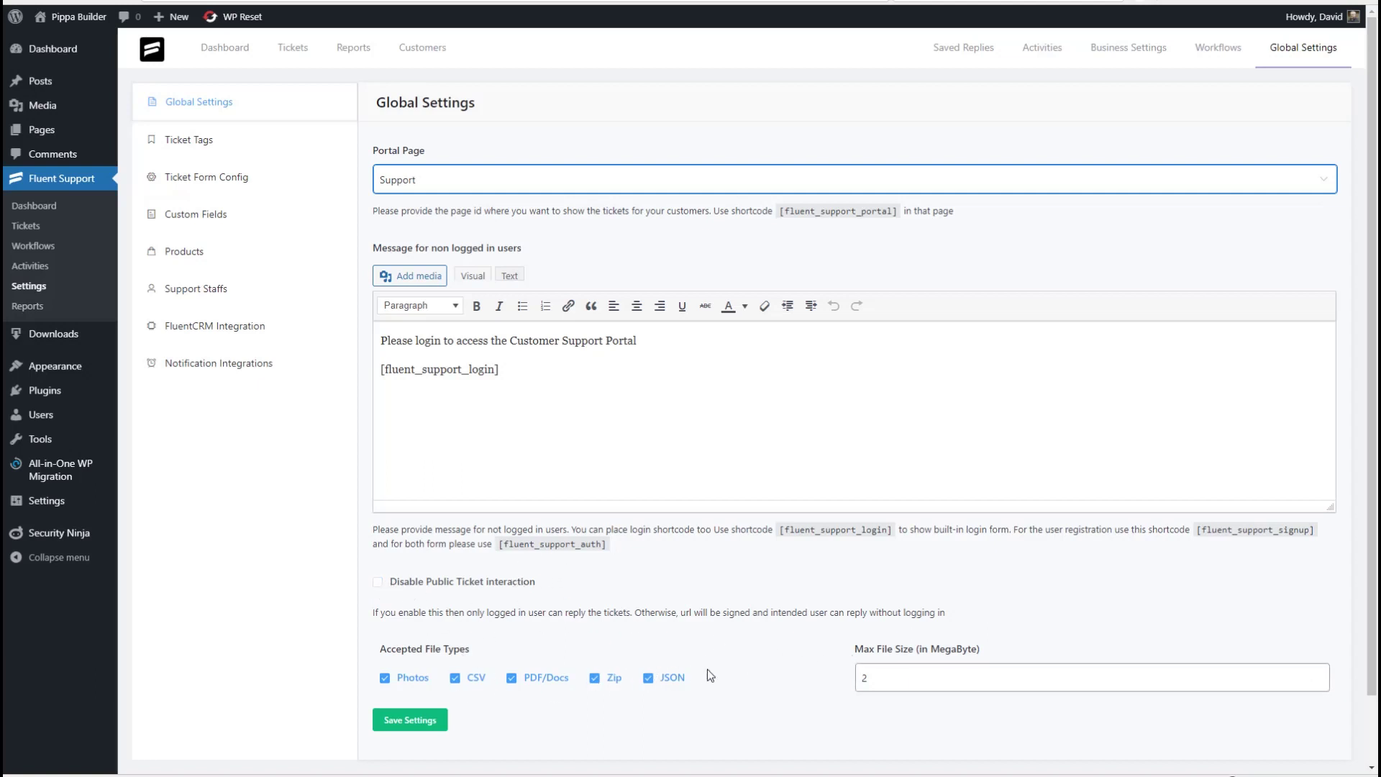
{"action": "left_click", "coordinate": [266, 141]}
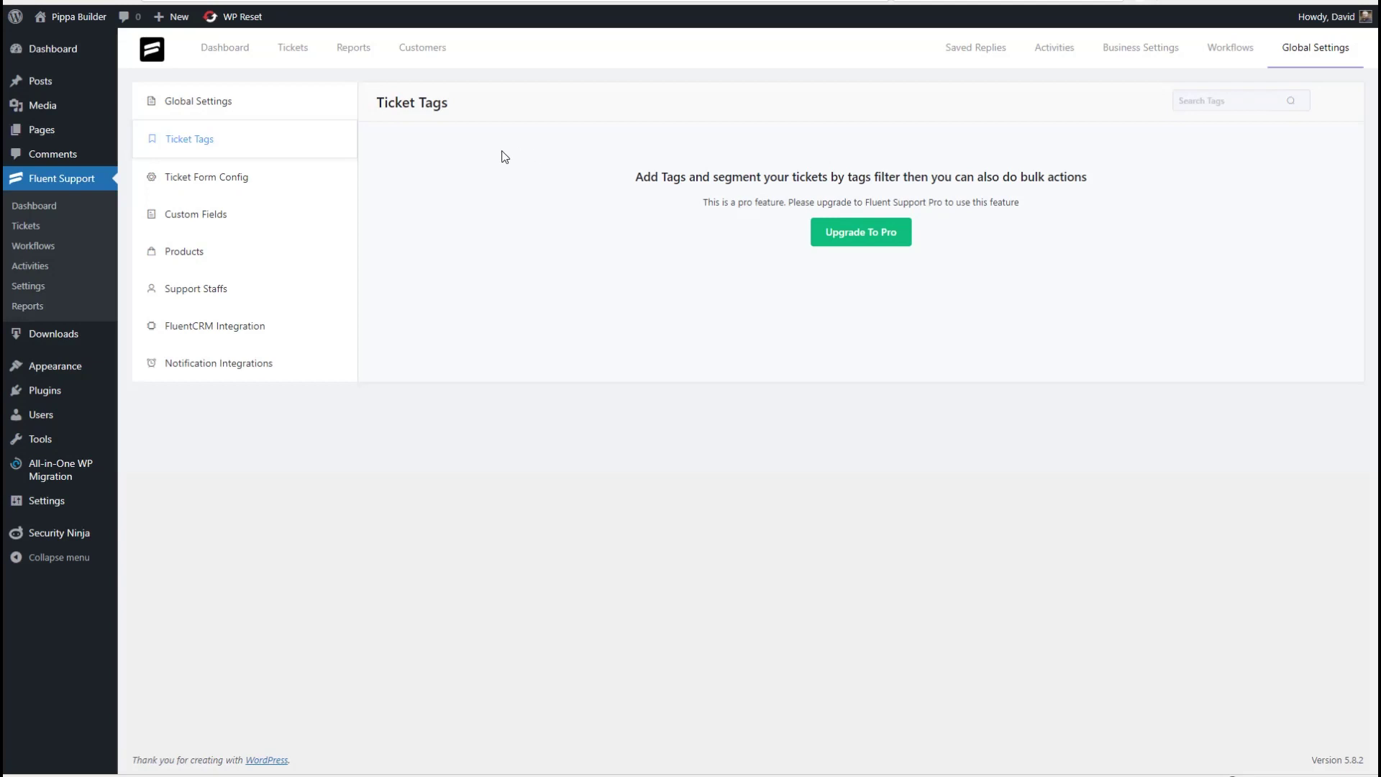
- Review Ticket Form Config, Custom Fields and The Pippa Builder product unchanged, then view Support Staffs
{"action": "left_click", "coordinate": [231, 179]}
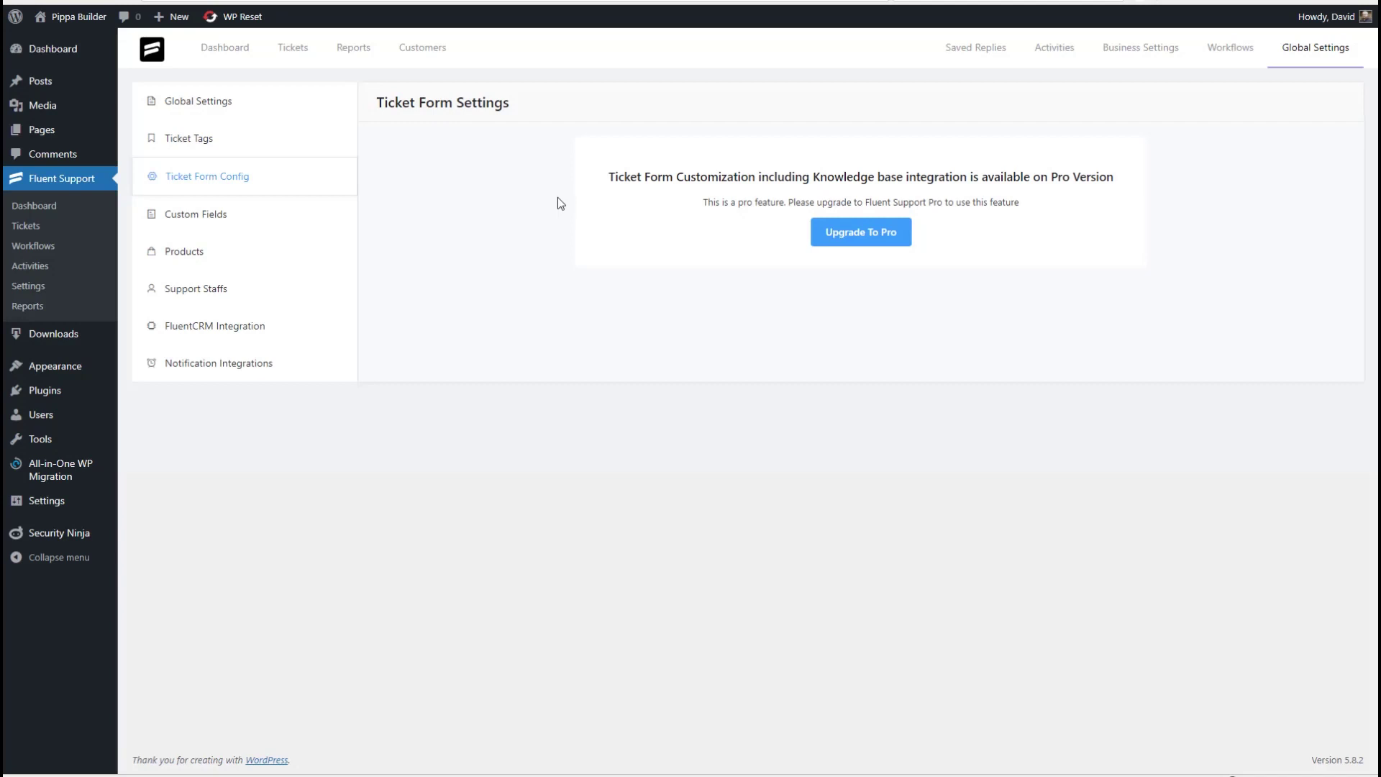
{"action": "left_click", "coordinate": [227, 217]}
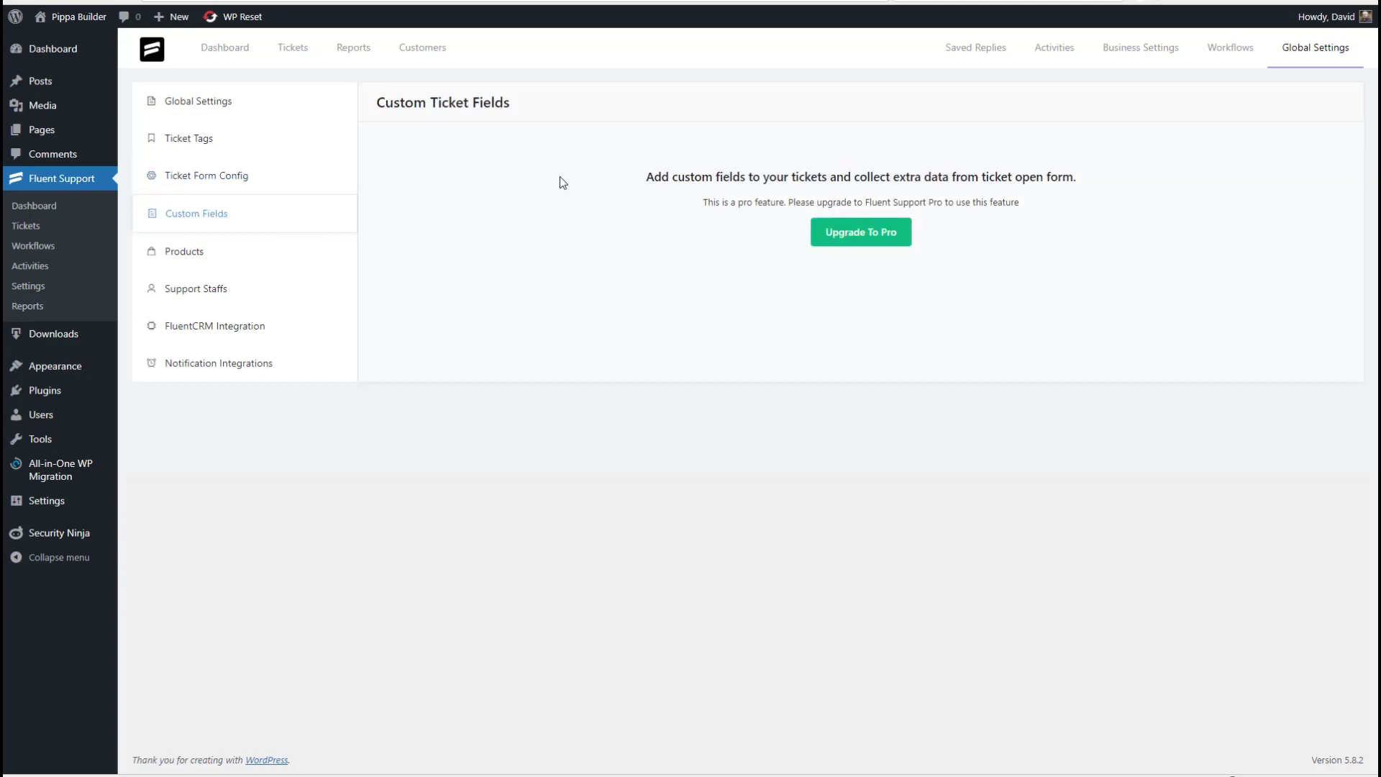
{"action": "left_click", "coordinate": [298, 256]}
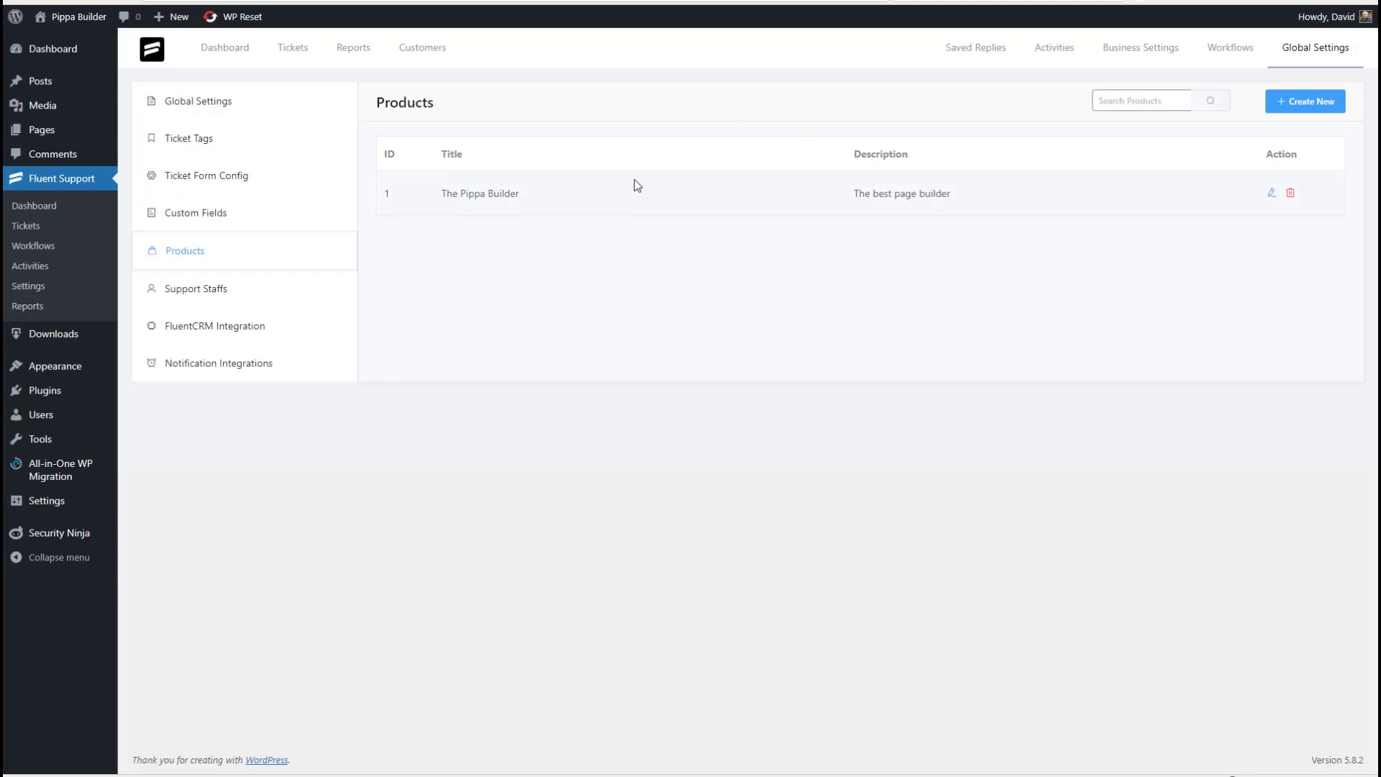
{"action": "left_click", "coordinate": [1270, 193]}
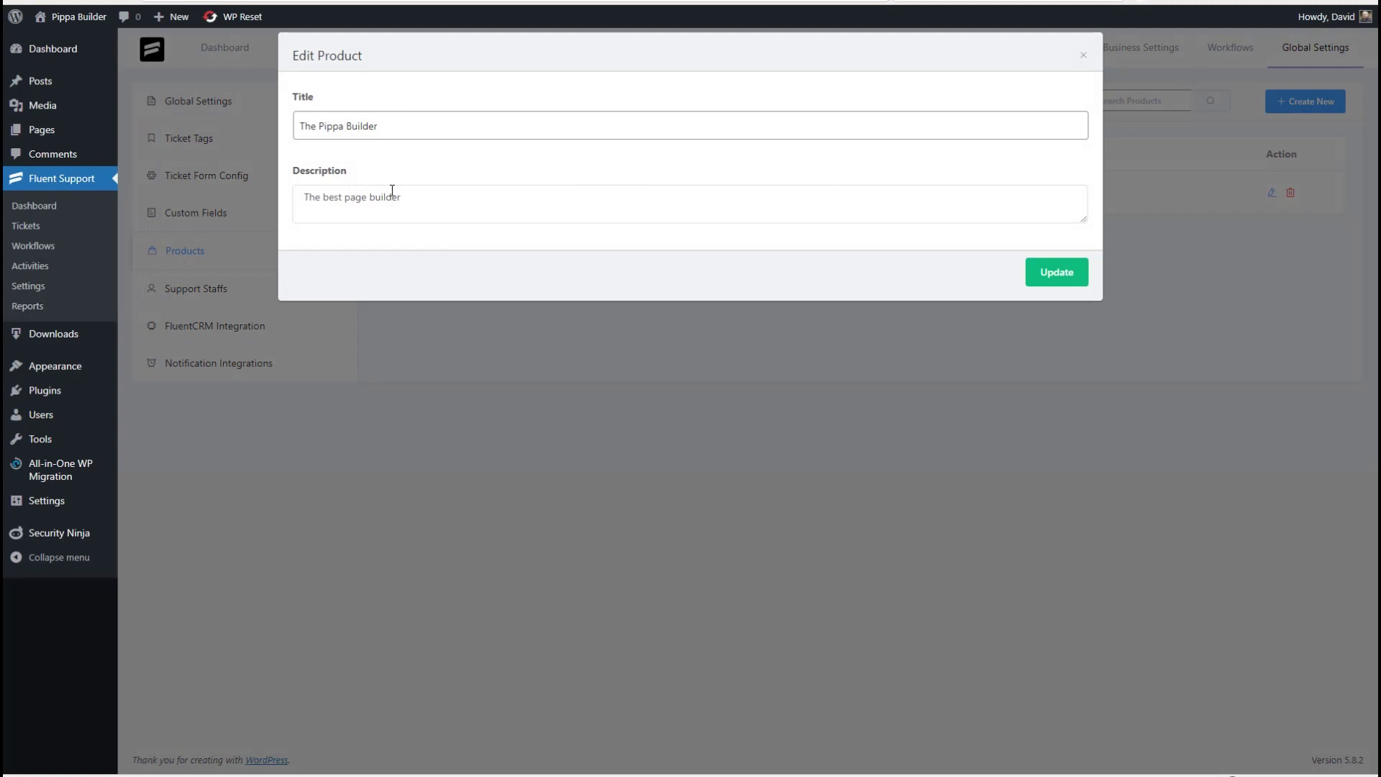
{"action": "left_click", "coordinate": [1083, 55]}
{"action": "left_click", "coordinate": [202, 289]}
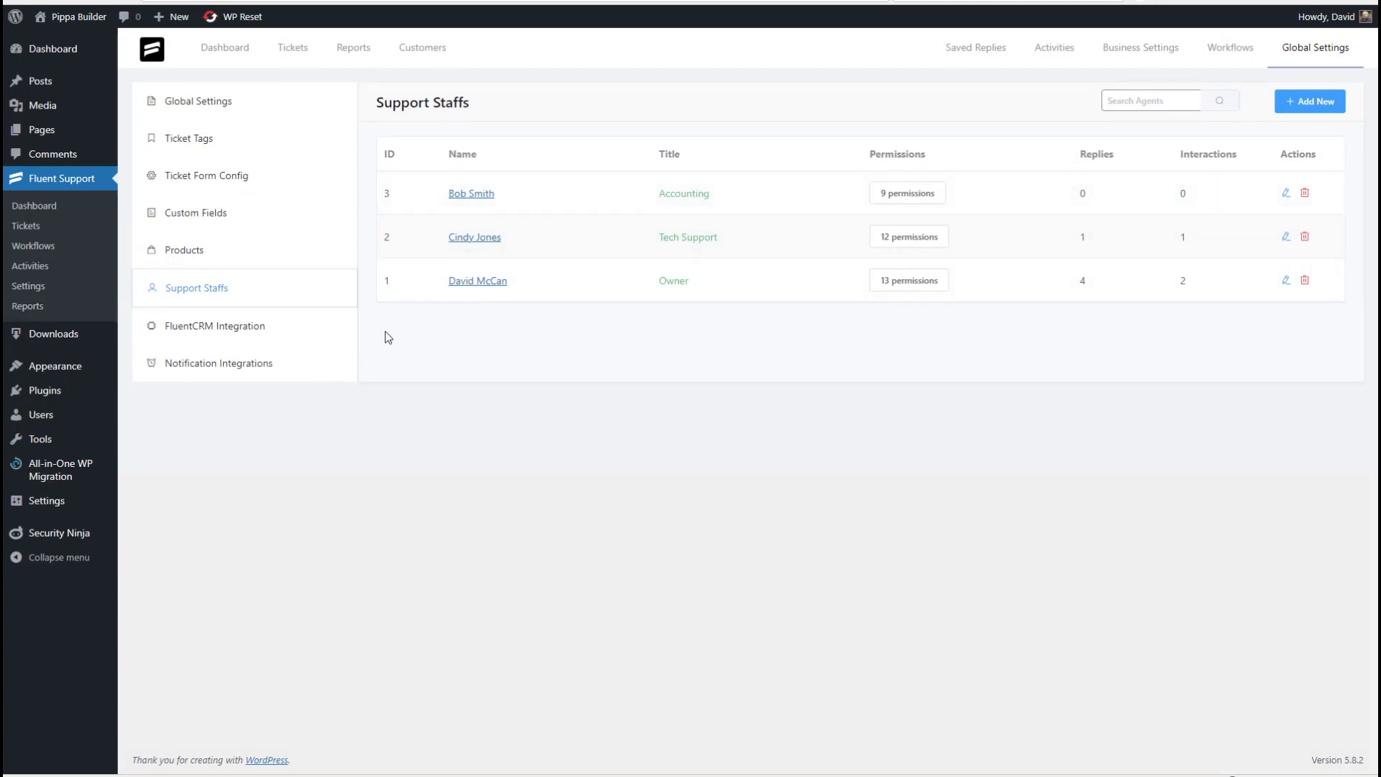
- Inspect the Owner's and Accounting staff permissions without changes, then view FluentCRM Integration settings
{"action": "left_click", "coordinate": [1286, 281]}
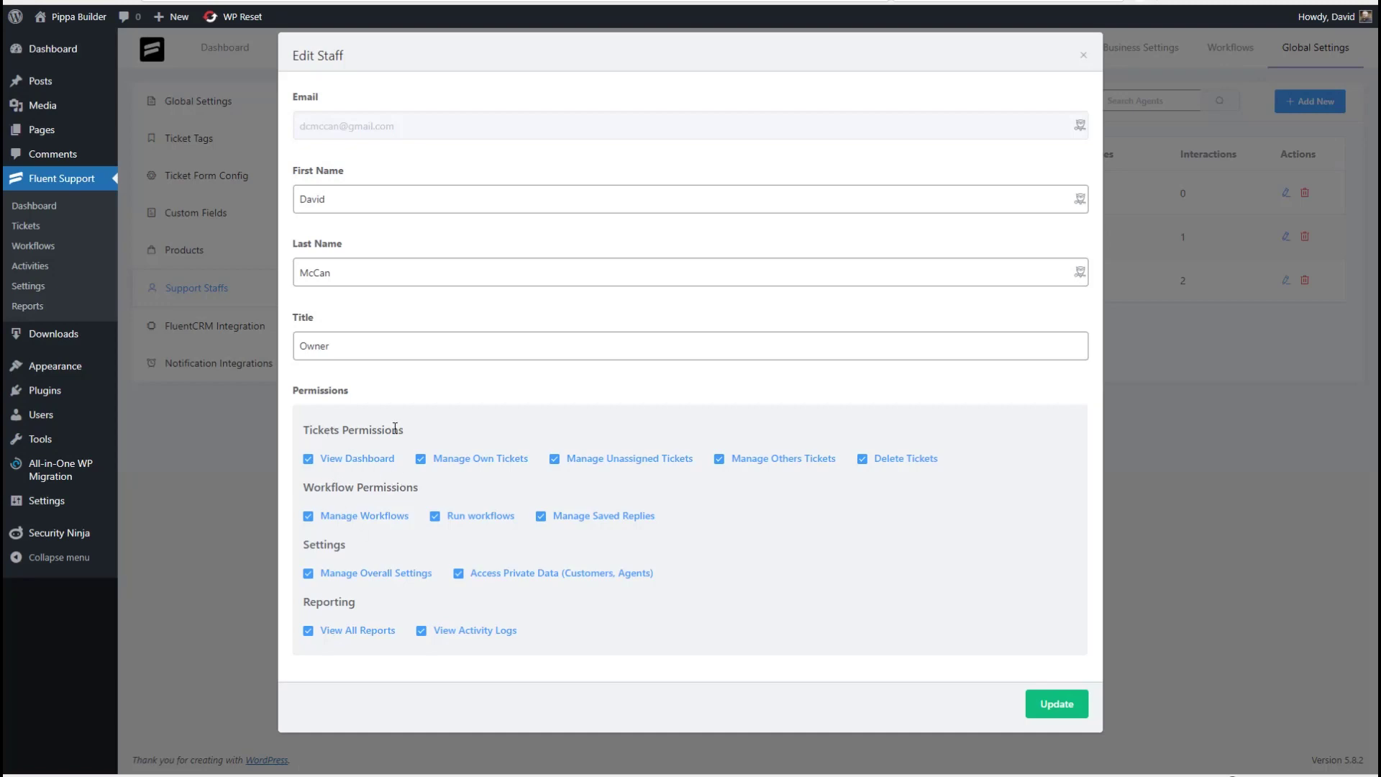
{"action": "left_click", "coordinate": [1083, 55]}
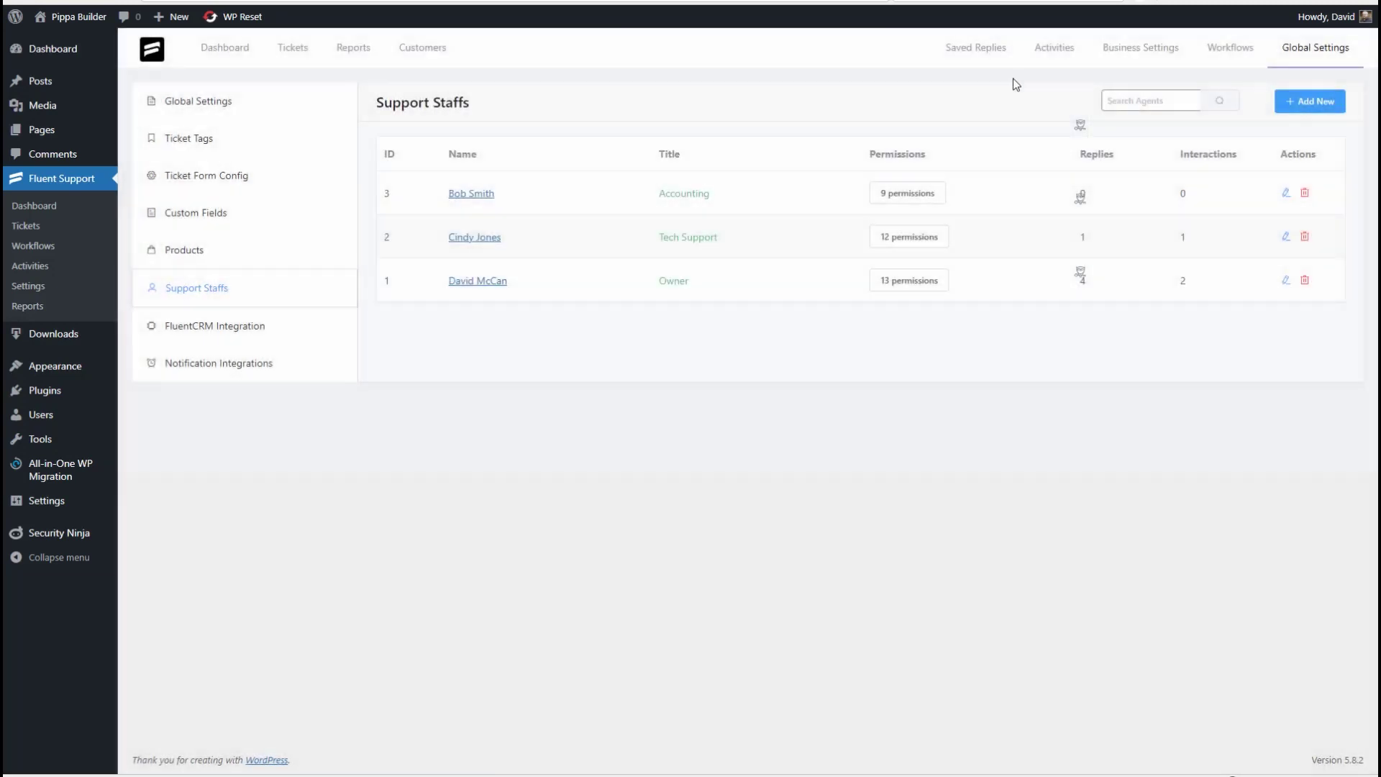
{"action": "left_click", "coordinate": [45, 414]}
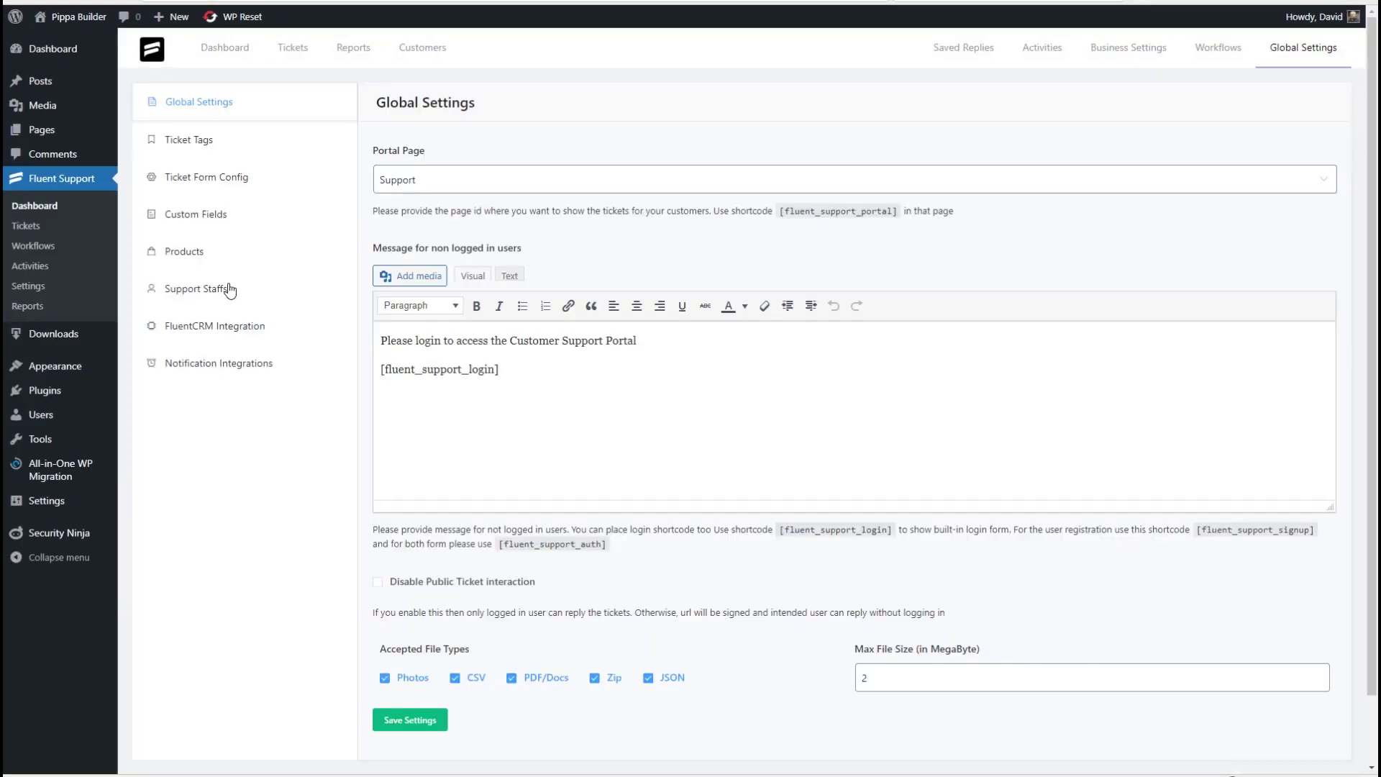
{"action": "left_click", "coordinate": [229, 290]}
{"action": "left_click", "coordinate": [1285, 192]}
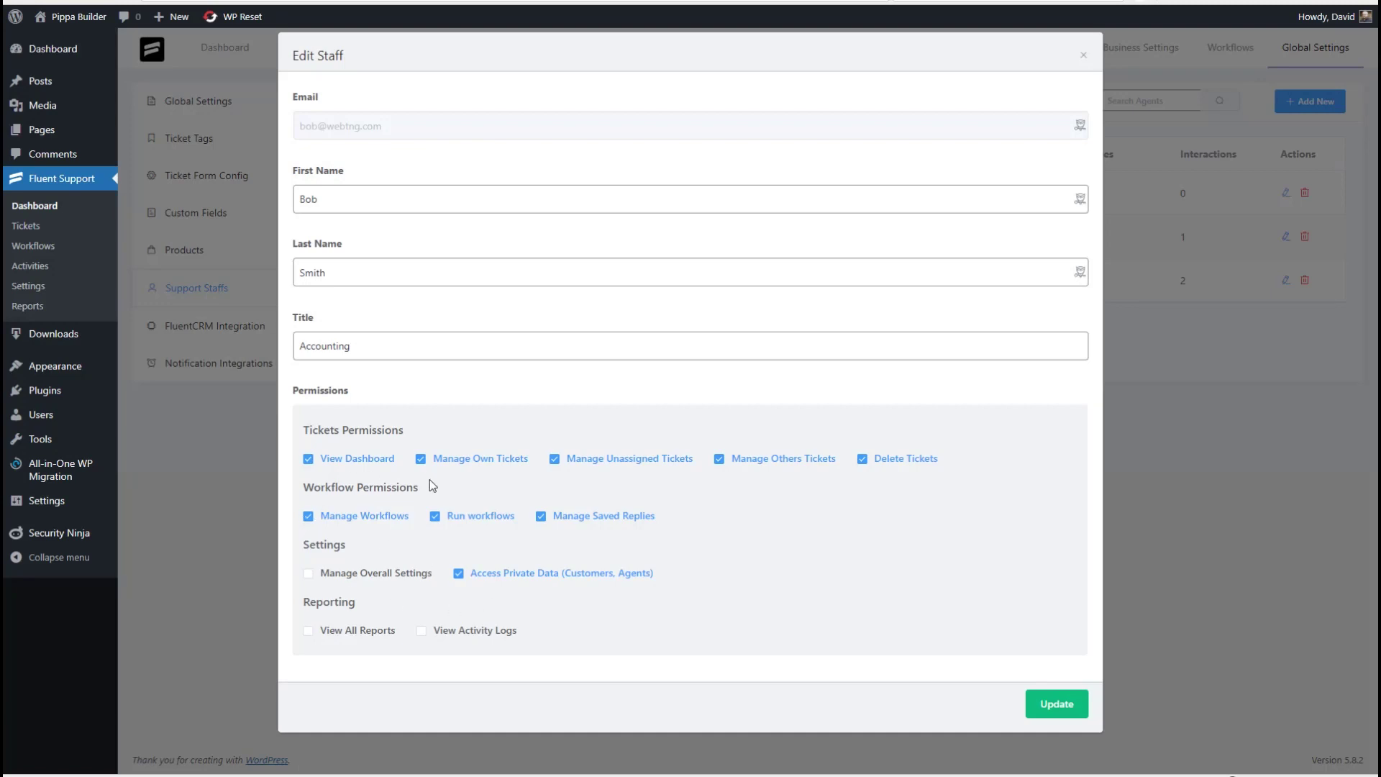
{"action": "left_click", "coordinate": [1083, 55]}
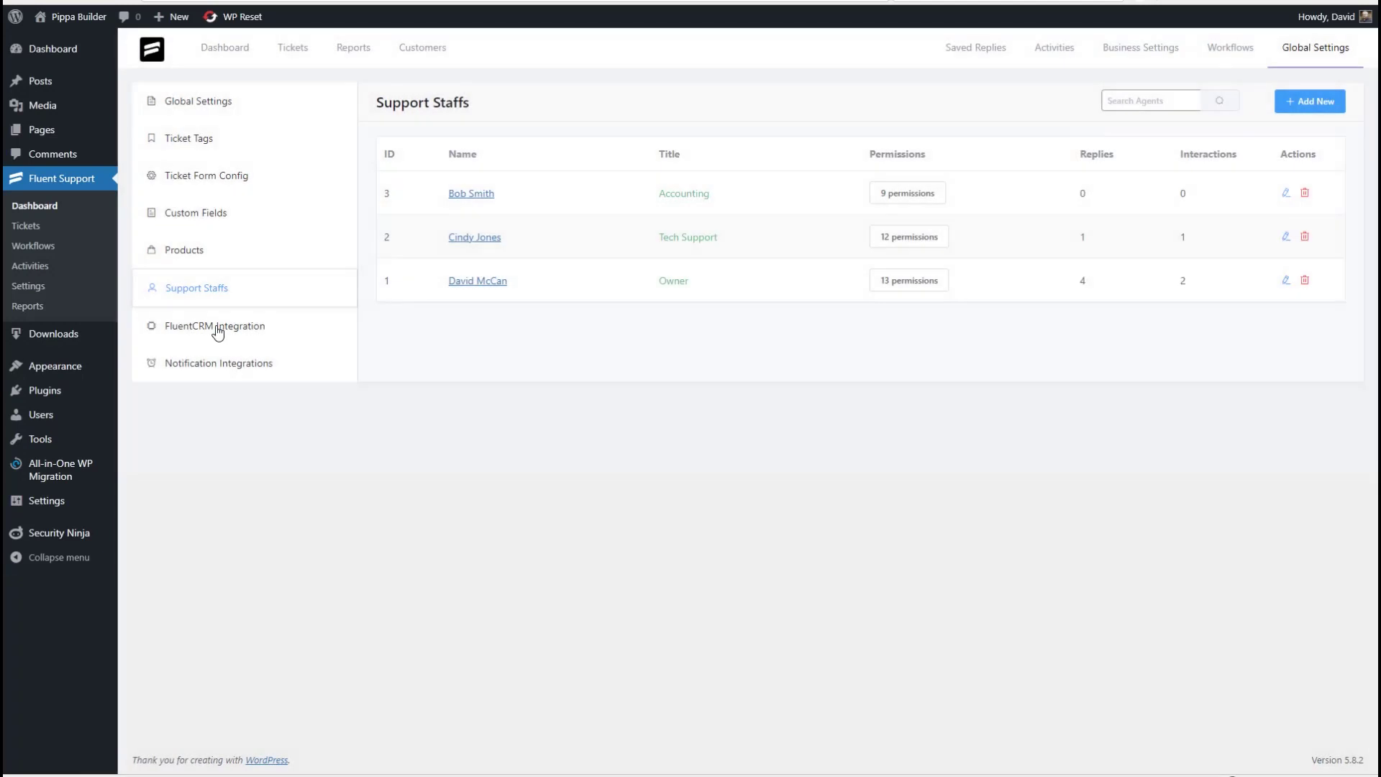
{"action": "left_click", "coordinate": [218, 329]}
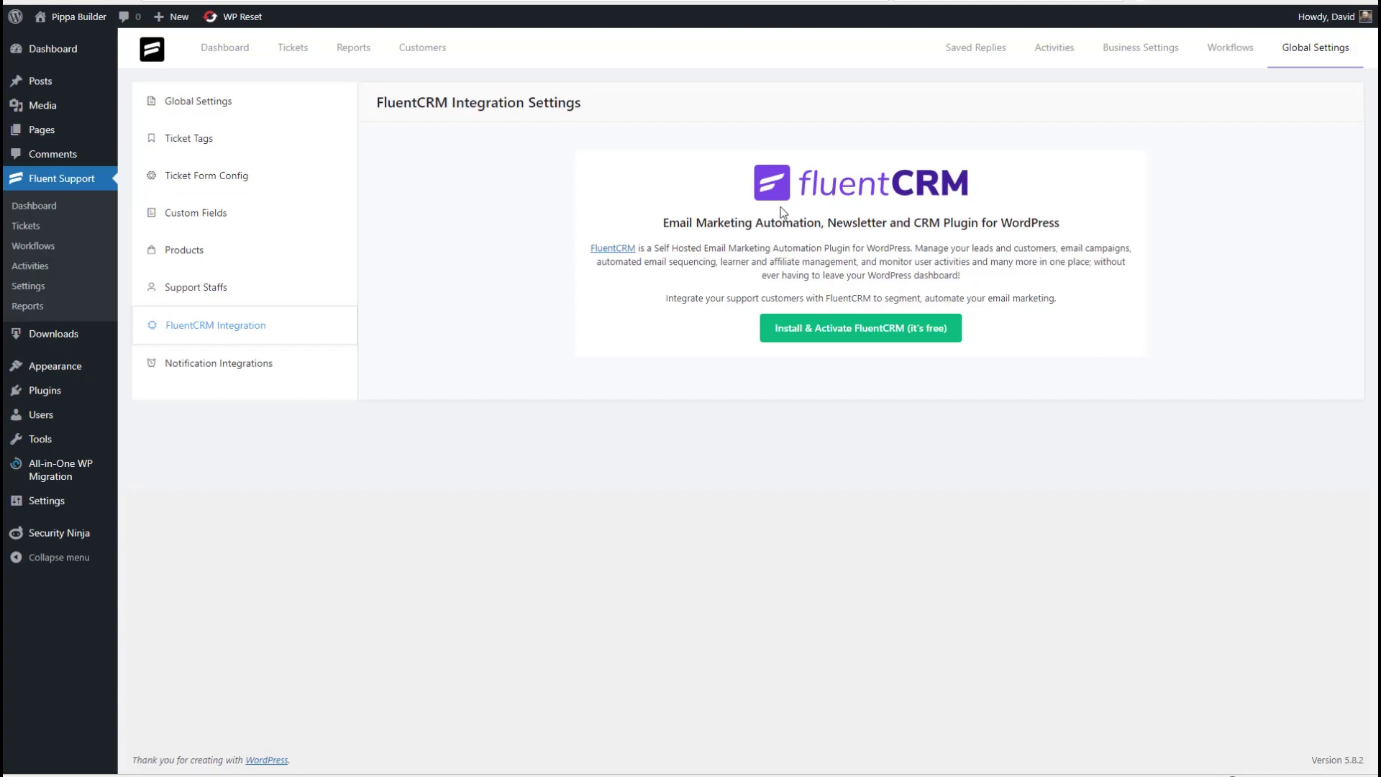
- View the Notification Integrations section of the Fluent Support settings
{"action": "left_click", "coordinate": [197, 366]}
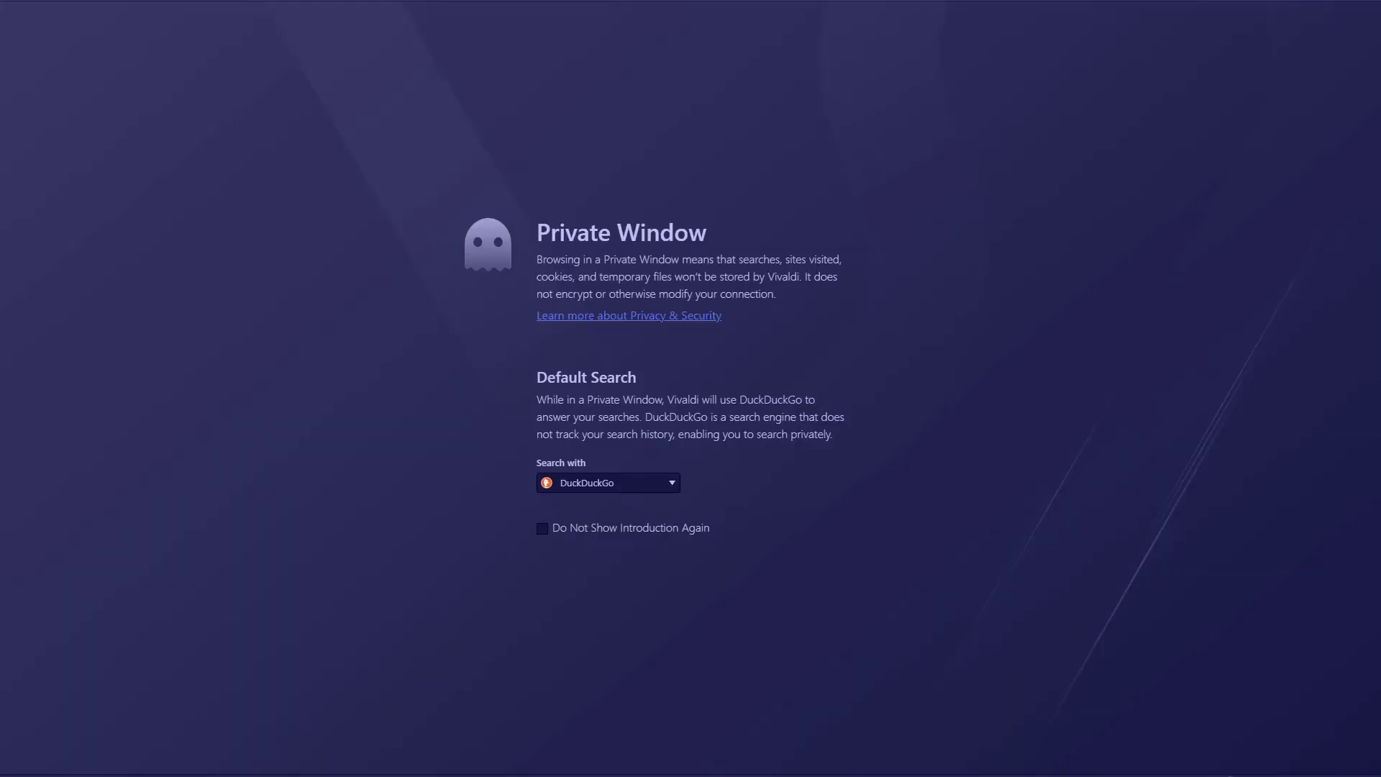
- Load the Pippa Builder site, choose the Pro – $12.00 plan and go to checkout
{"action": "key", "text": "ctrl+v"}
{"action": "key", "text": "Return"}
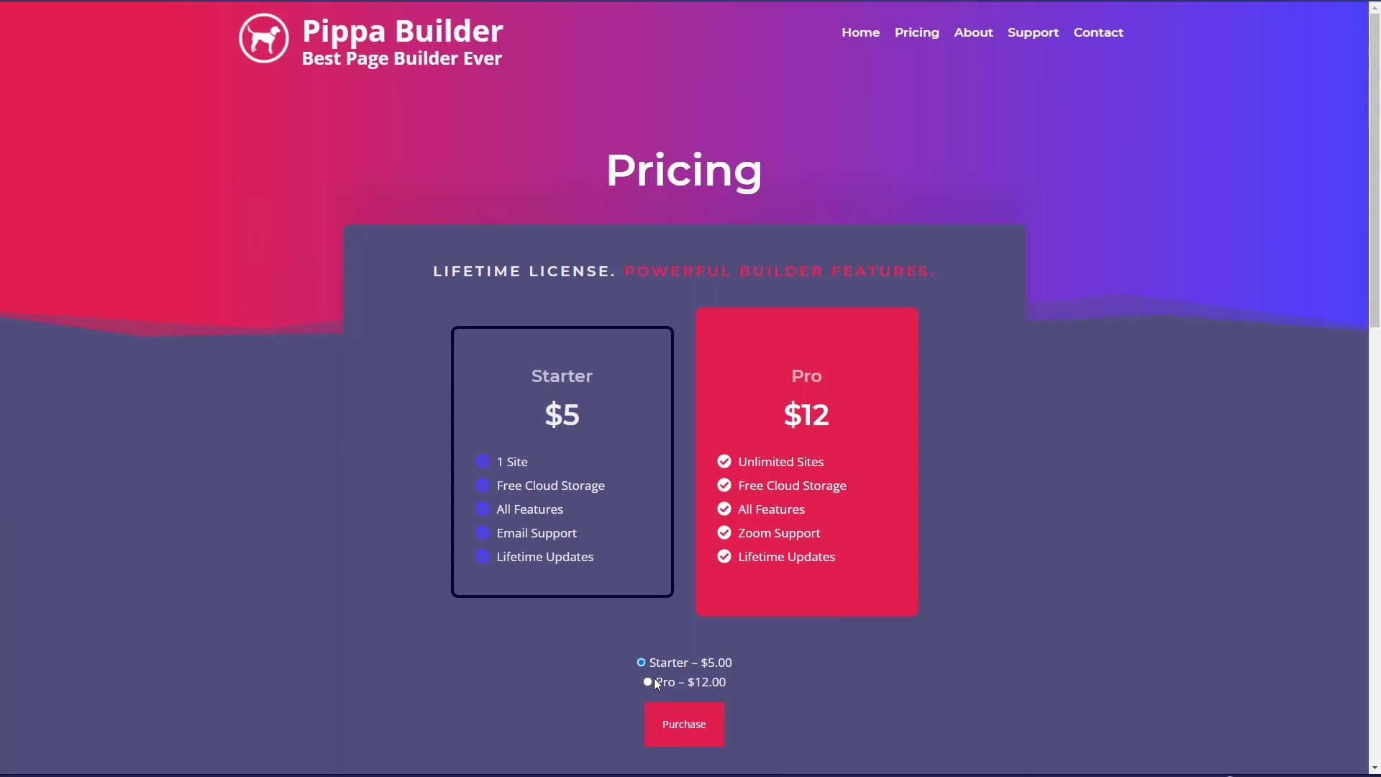
{"action": "left_click", "coordinate": [647, 681]}
{"action": "left_click", "coordinate": [679, 727]}
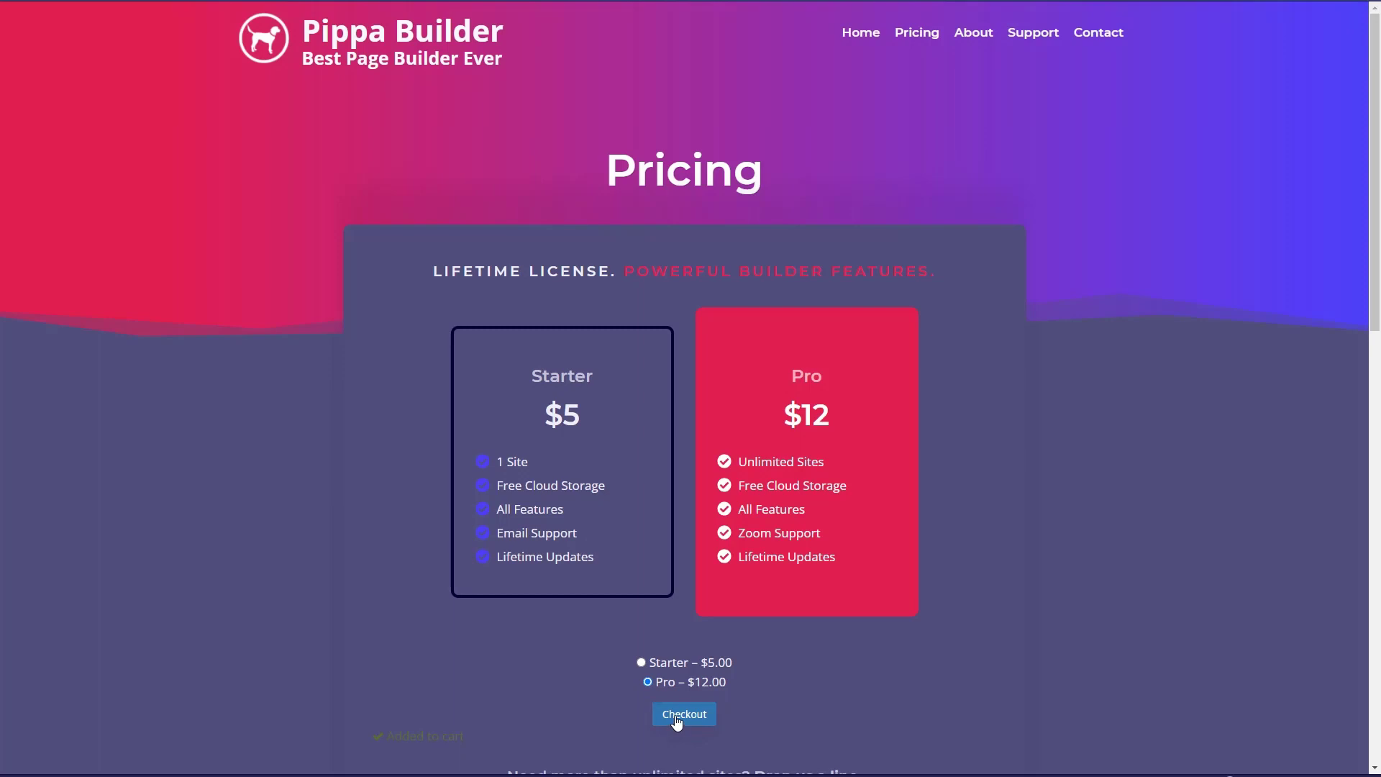
{"action": "left_click", "coordinate": [676, 716]}
- Apply discount code 100OFF, enter the customer's e-mail, and complete the $0.00 purchase
{"action": "scroll", "coordinate": [487, 571], "scroll_direction": "down", "scroll_amount": 2}
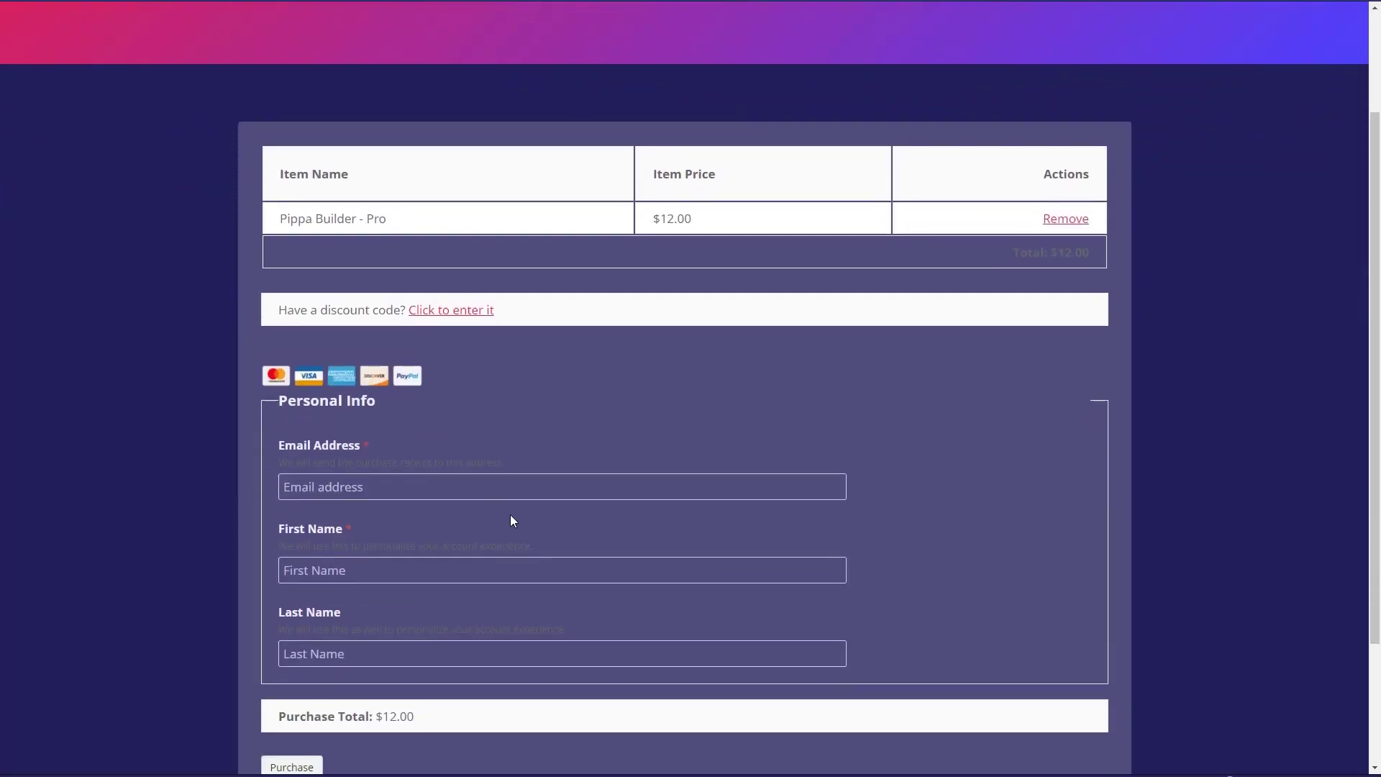
{"action": "left_click", "coordinate": [452, 311]}
{"action": "type", "text": "100"}
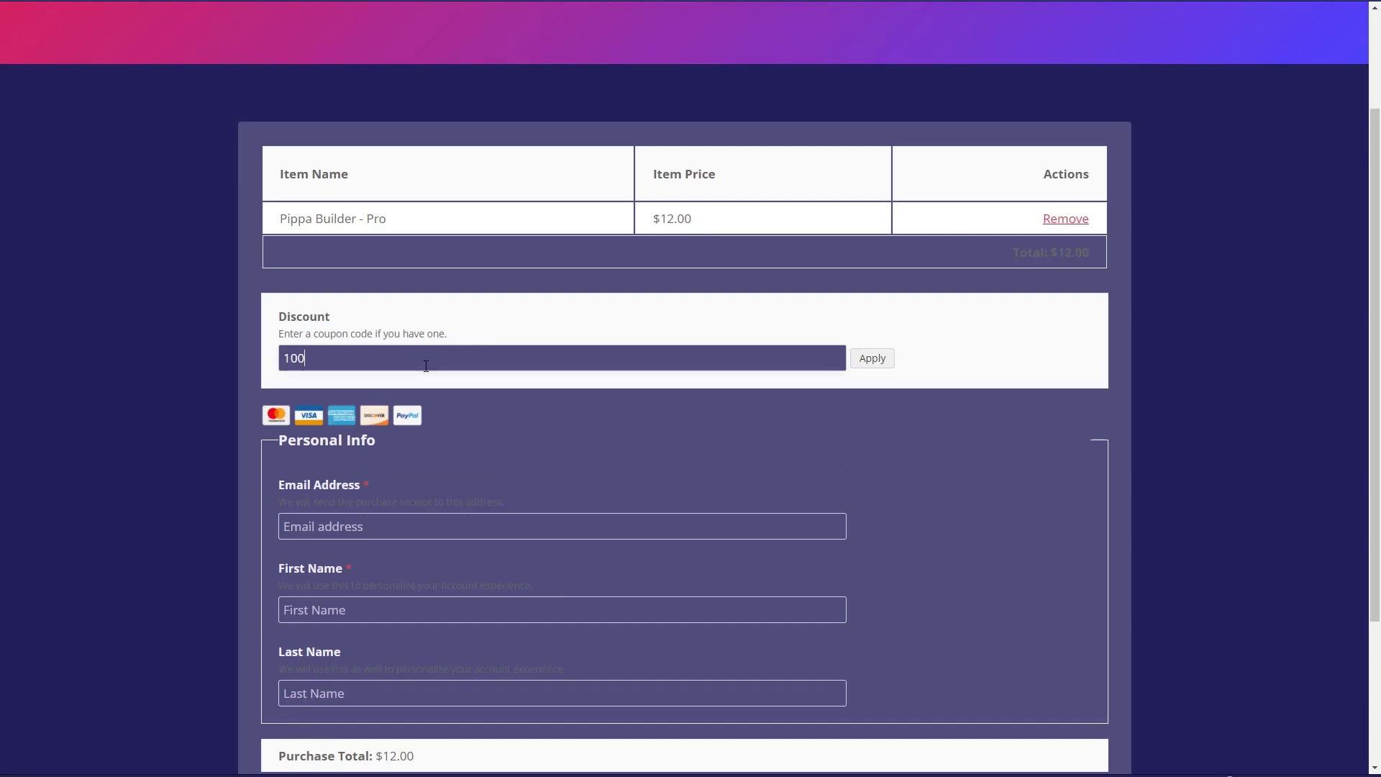
{"action": "type", "text": "OFF"}
{"action": "scroll", "coordinate": [447, 276], "scroll_direction": "down", "scroll_amount": 2}
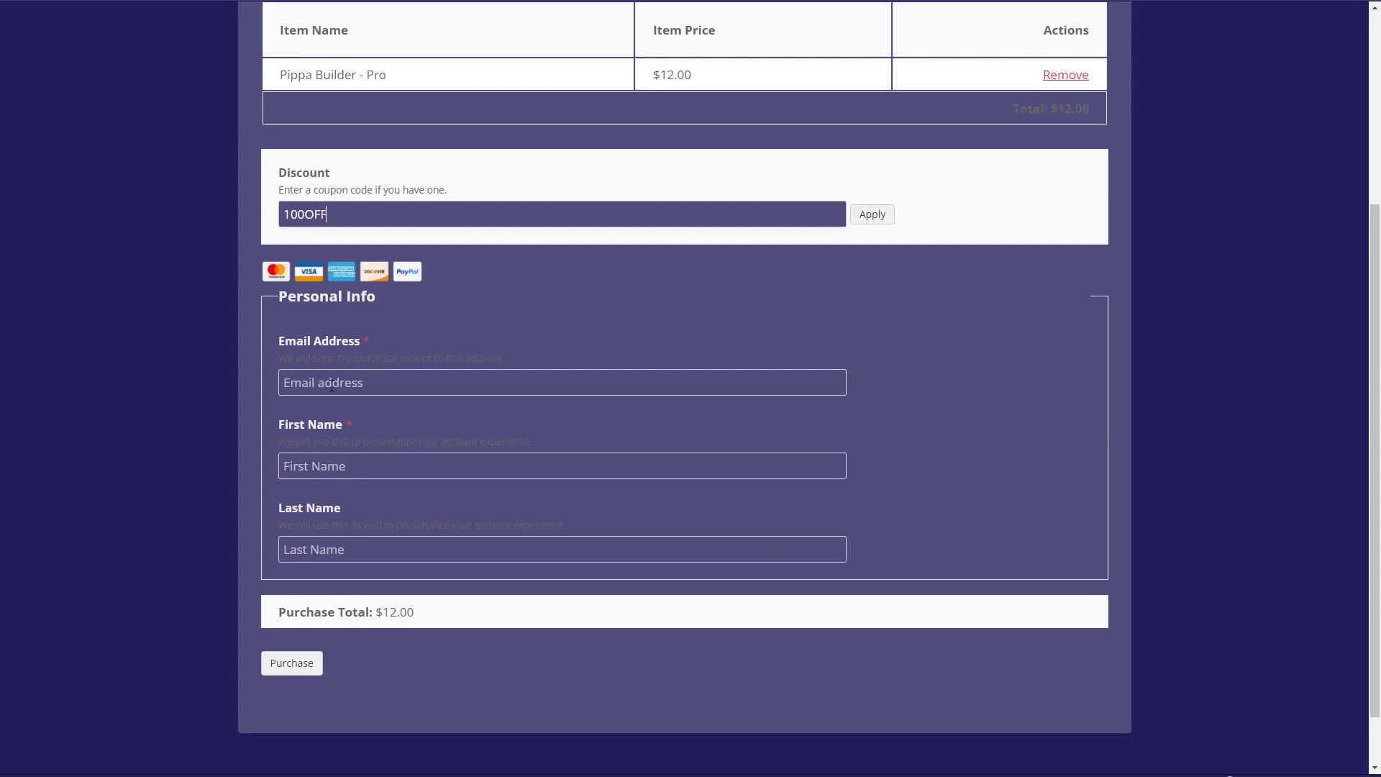
{"action": "left_click", "coordinate": [331, 385]}
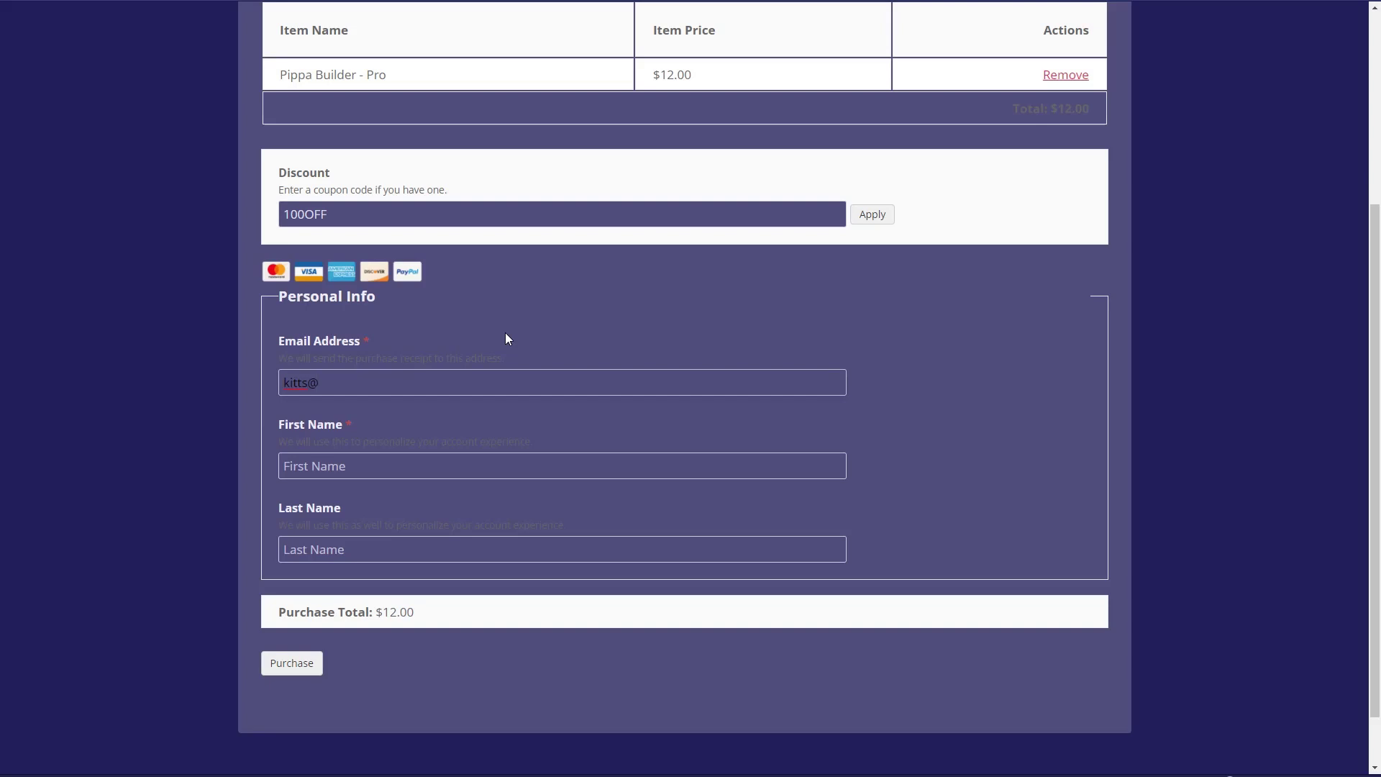
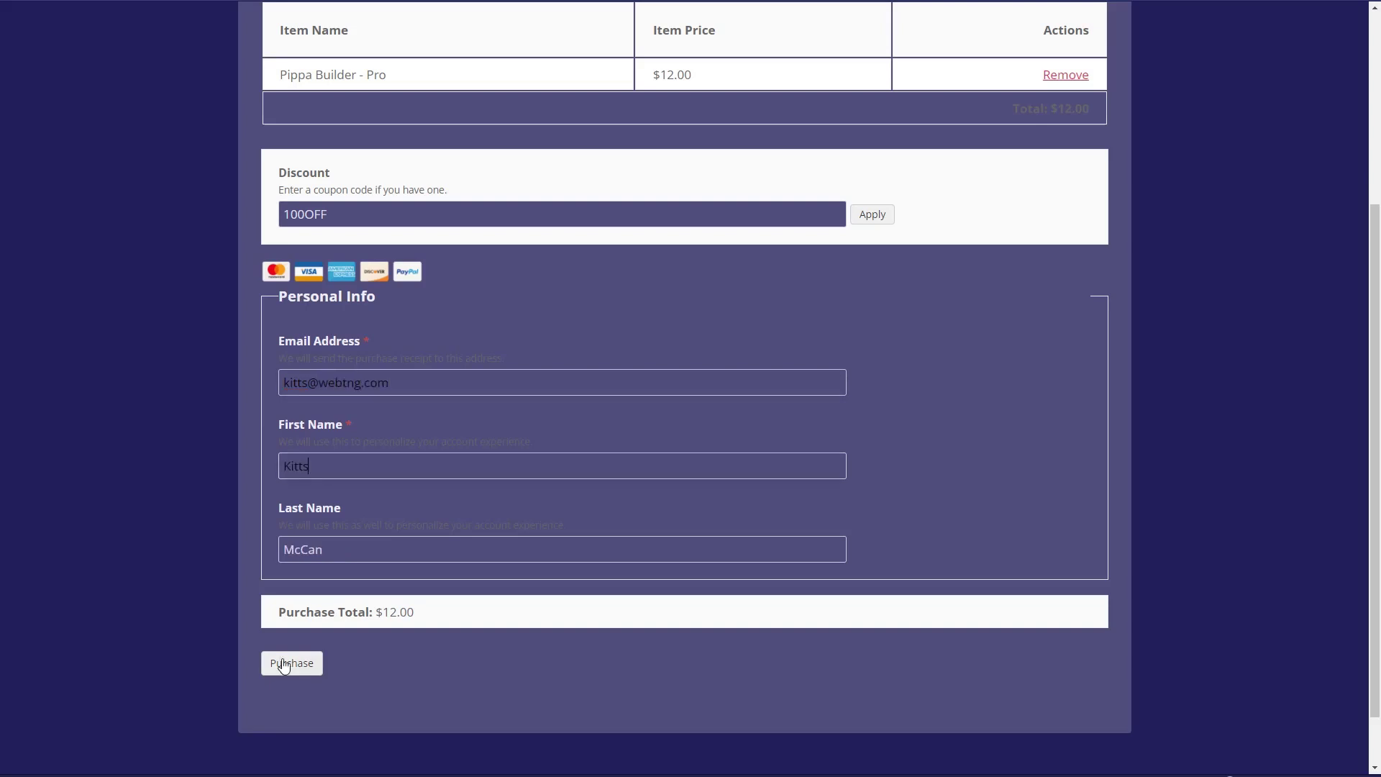
{"action": "left_click", "coordinate": [284, 663]}
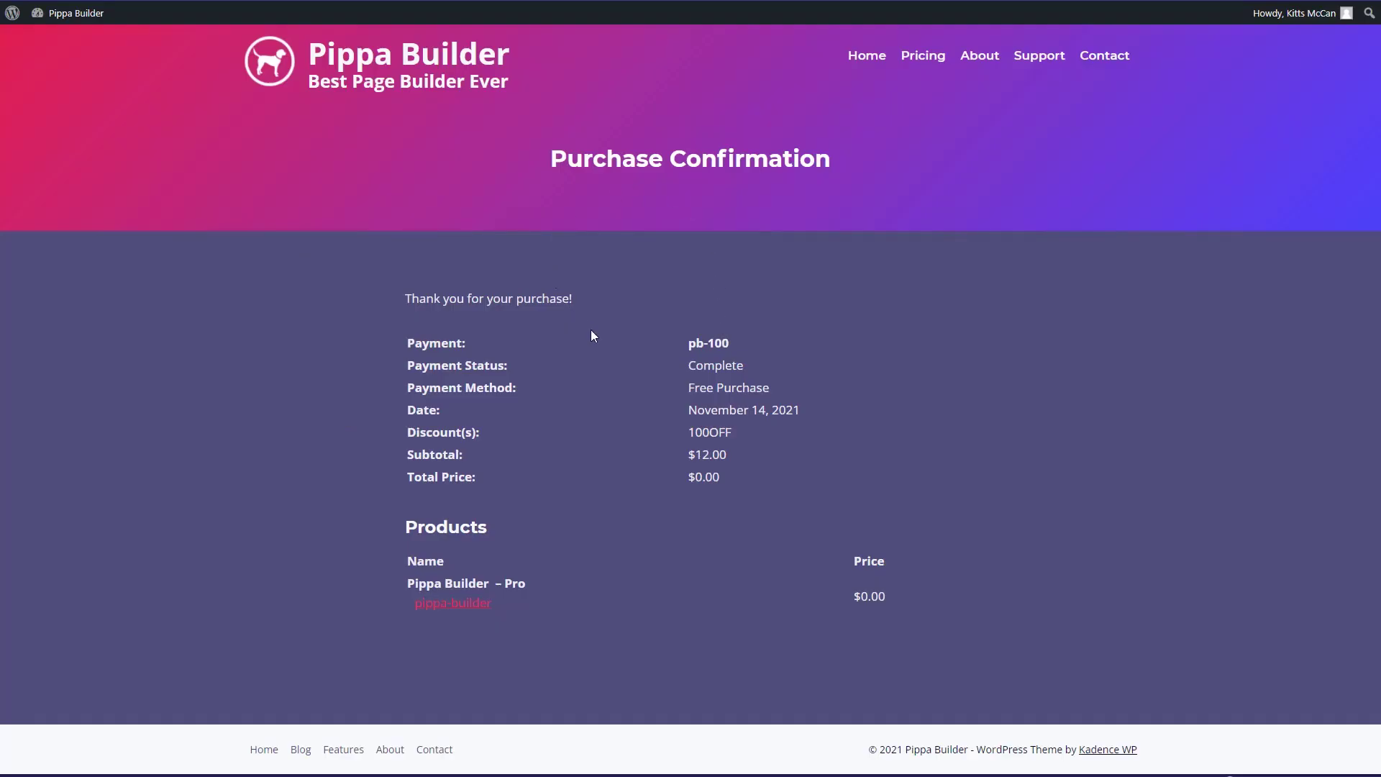
- Cancel the pippa-builder file download and open the site's Support portal
{"action": "left_click", "coordinate": [451, 604]}
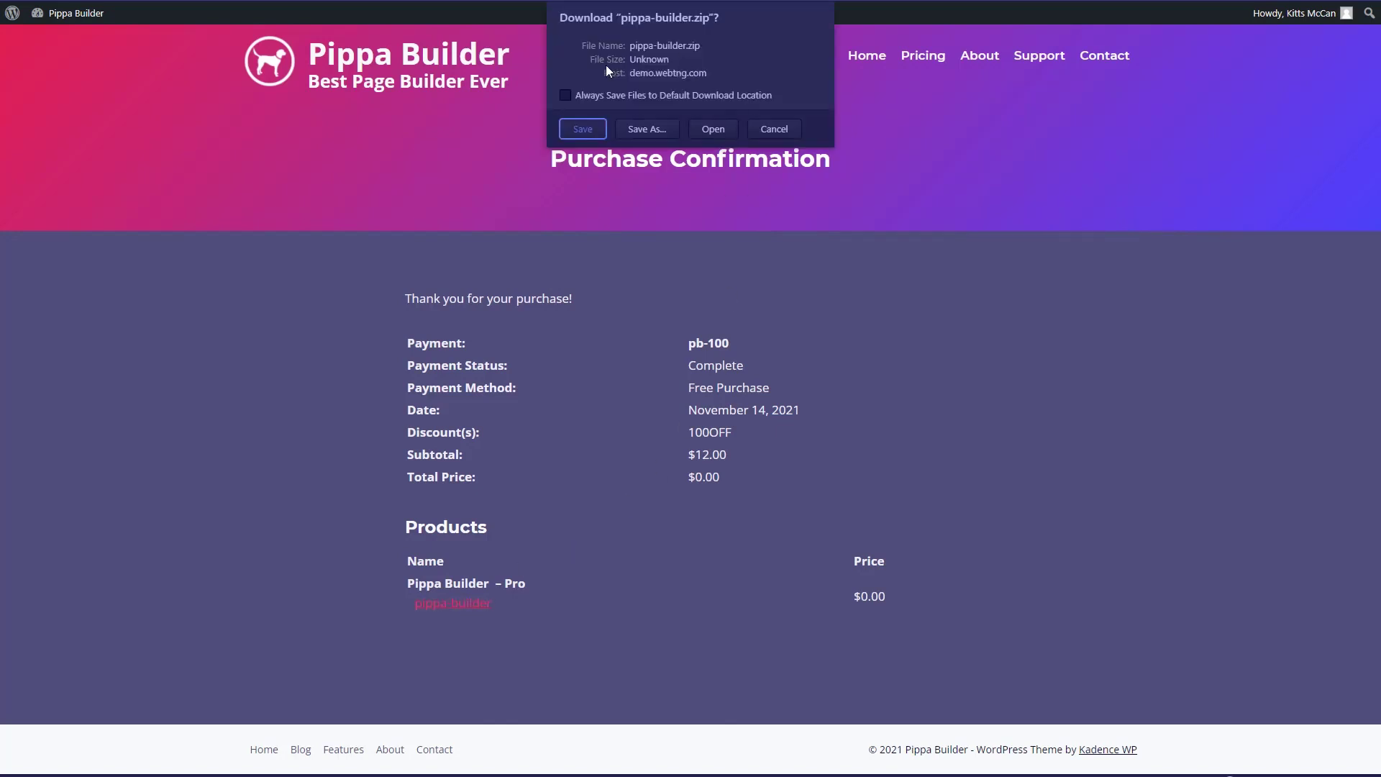
{"action": "left_click", "coordinate": [777, 133]}
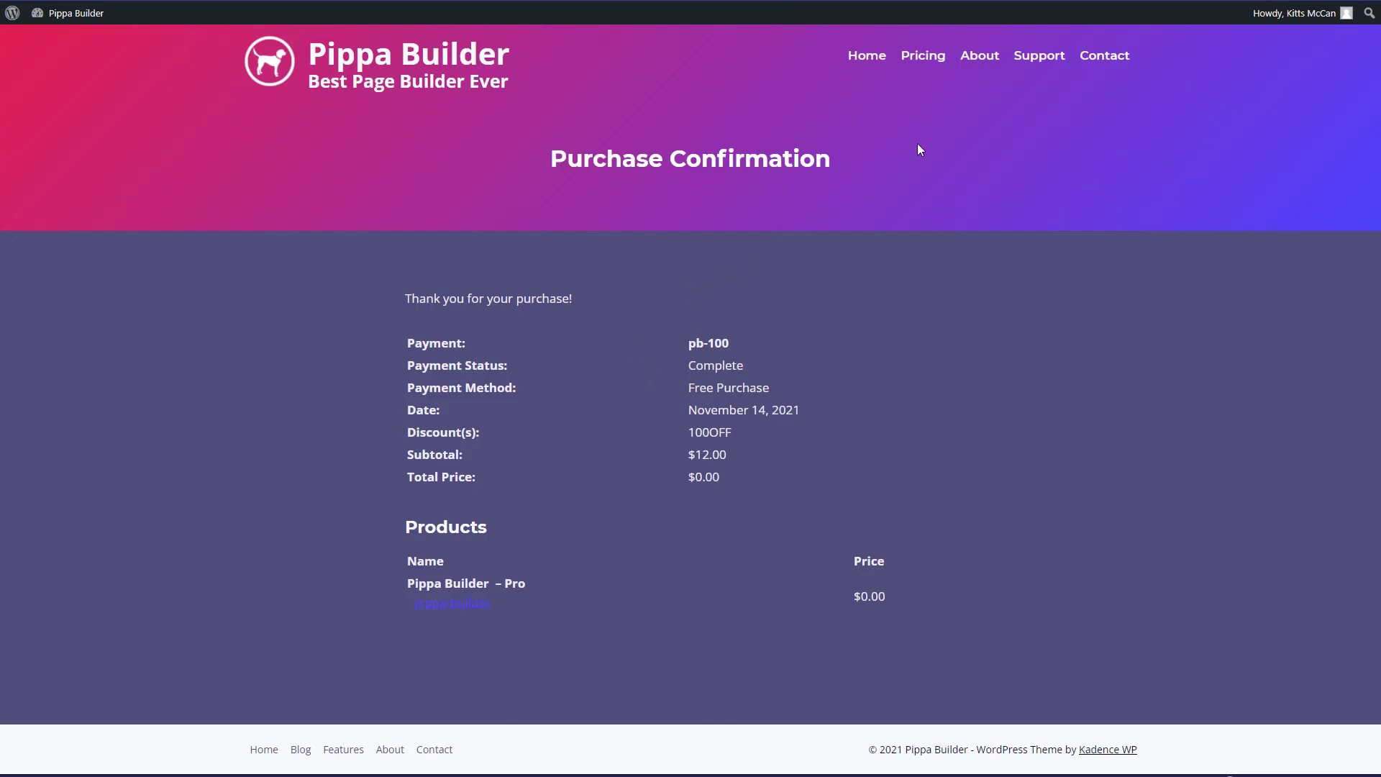
{"action": "left_click", "coordinate": [1031, 63]}
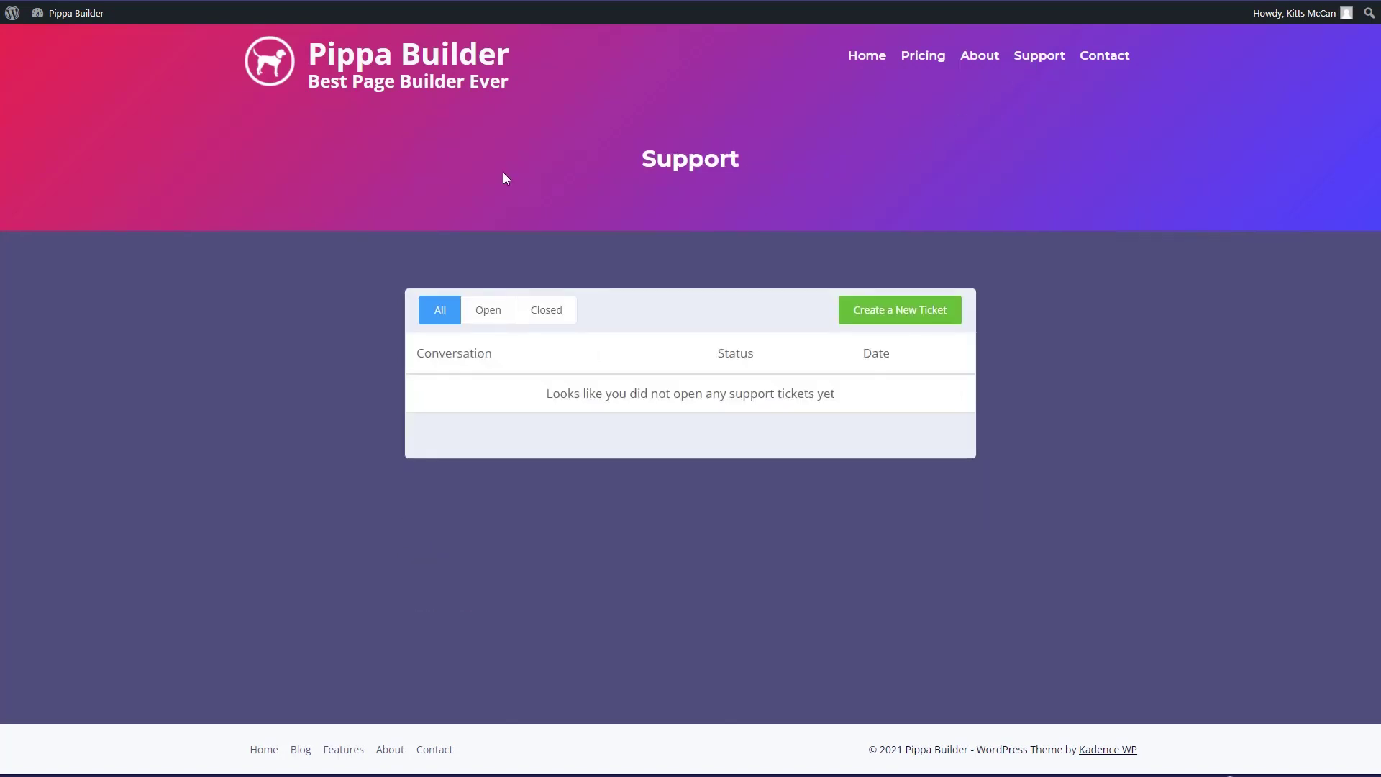
- Start a ticket titled 'Please add a back to top button', noting it'd be a good feature request
{"action": "left_click", "coordinate": [888, 315]}
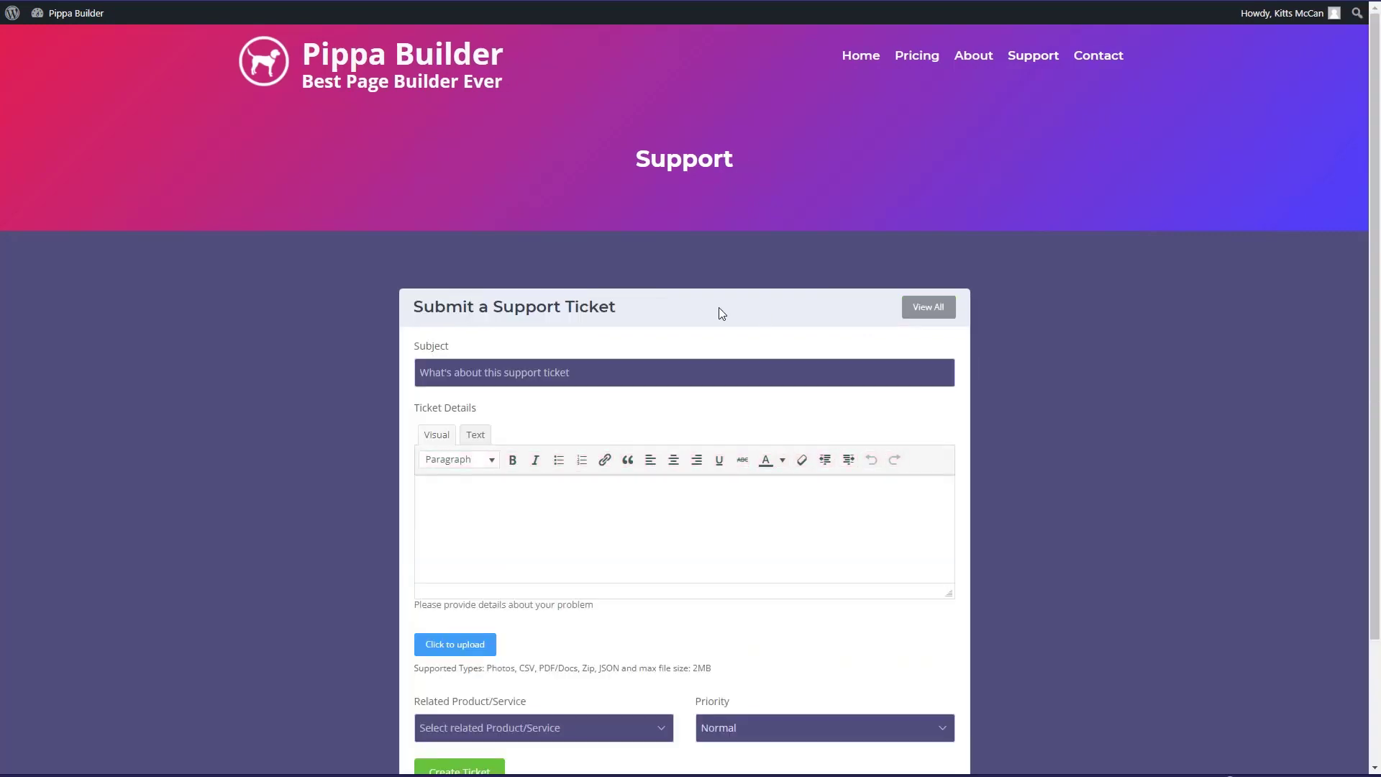
{"action": "scroll", "coordinate": [718, 308], "scroll_direction": "down", "scroll_amount": 2}
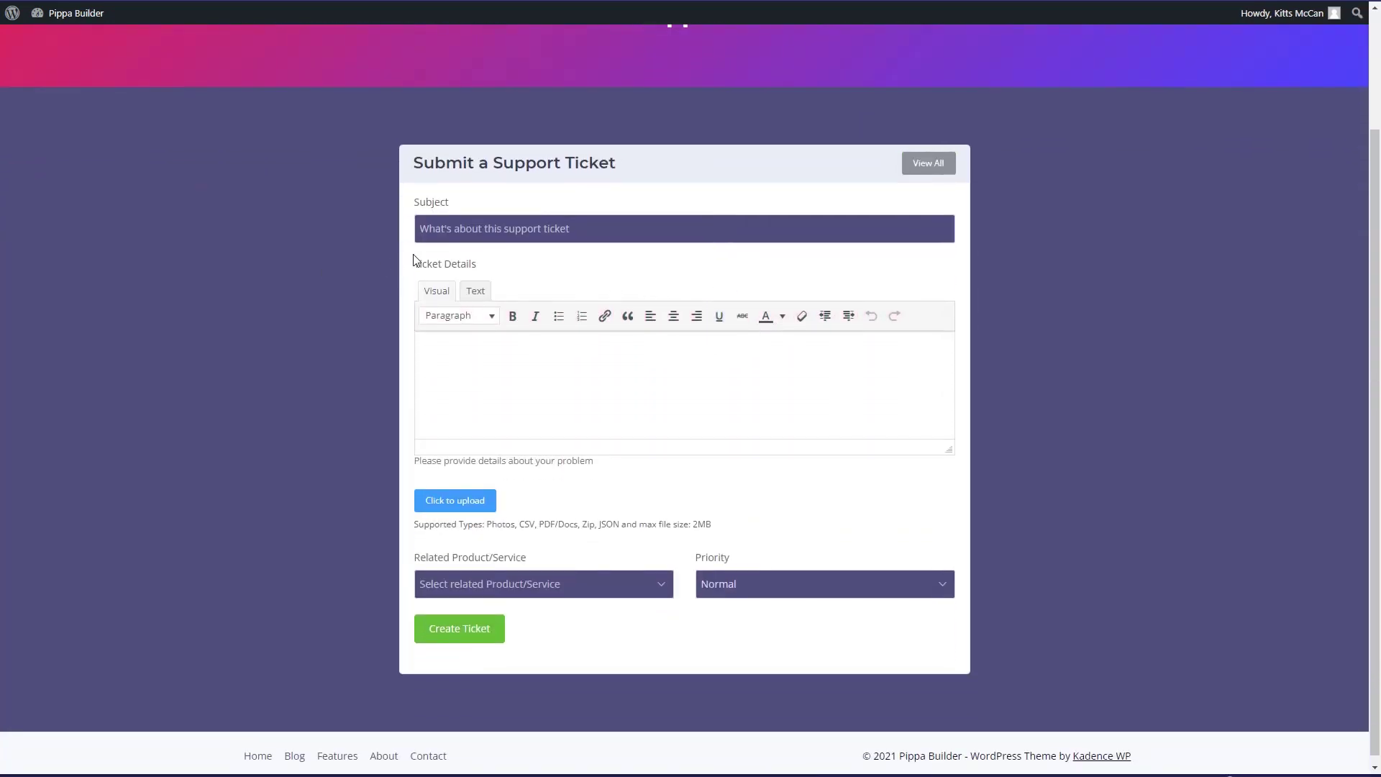
{"action": "type", "text": "Please add a back to top button"}
{"action": "left_click", "coordinate": [469, 379]}
{"action": "type", "text": "This seems like it would be a good feature request."}
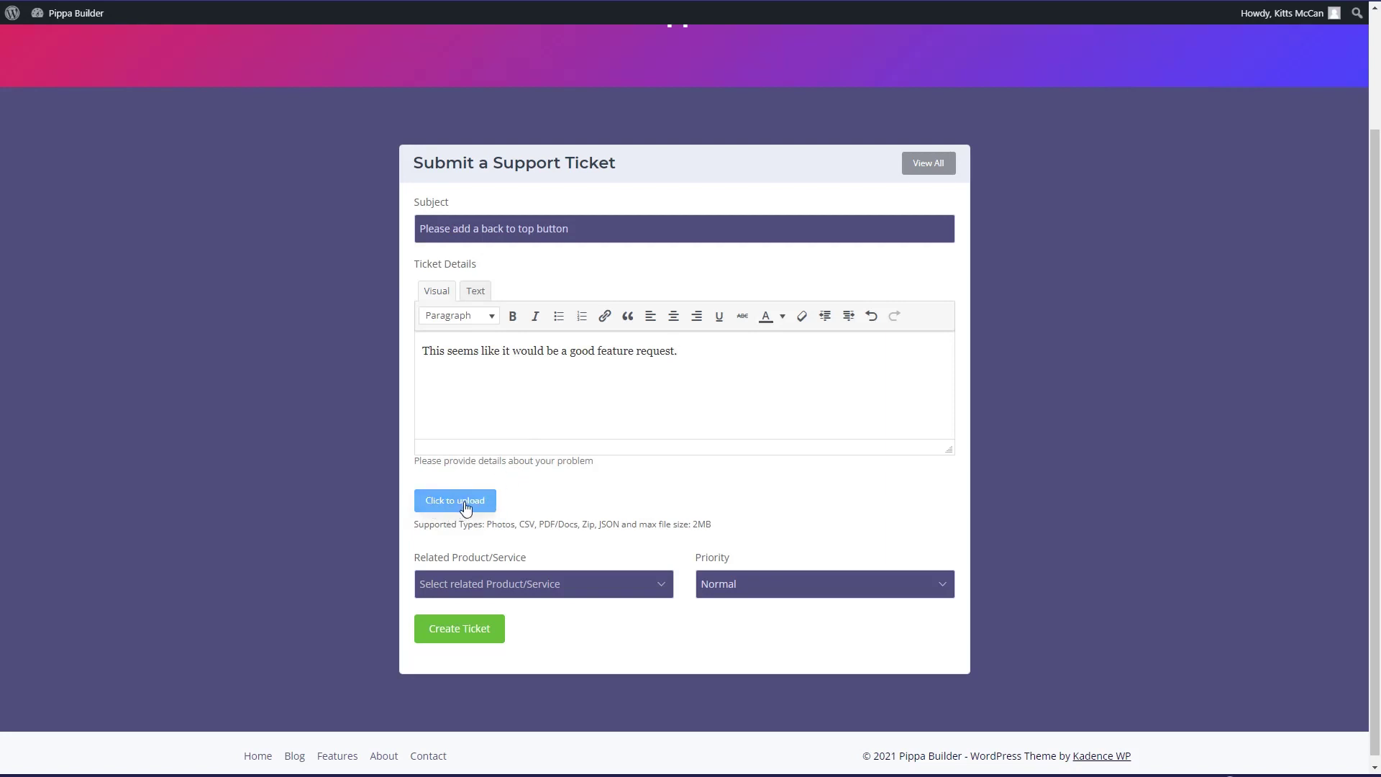
- Link the ticket to The Pippa Builder at Normal priority, submit it, and switch to the home-page window
{"action": "left_click", "coordinate": [575, 583]}
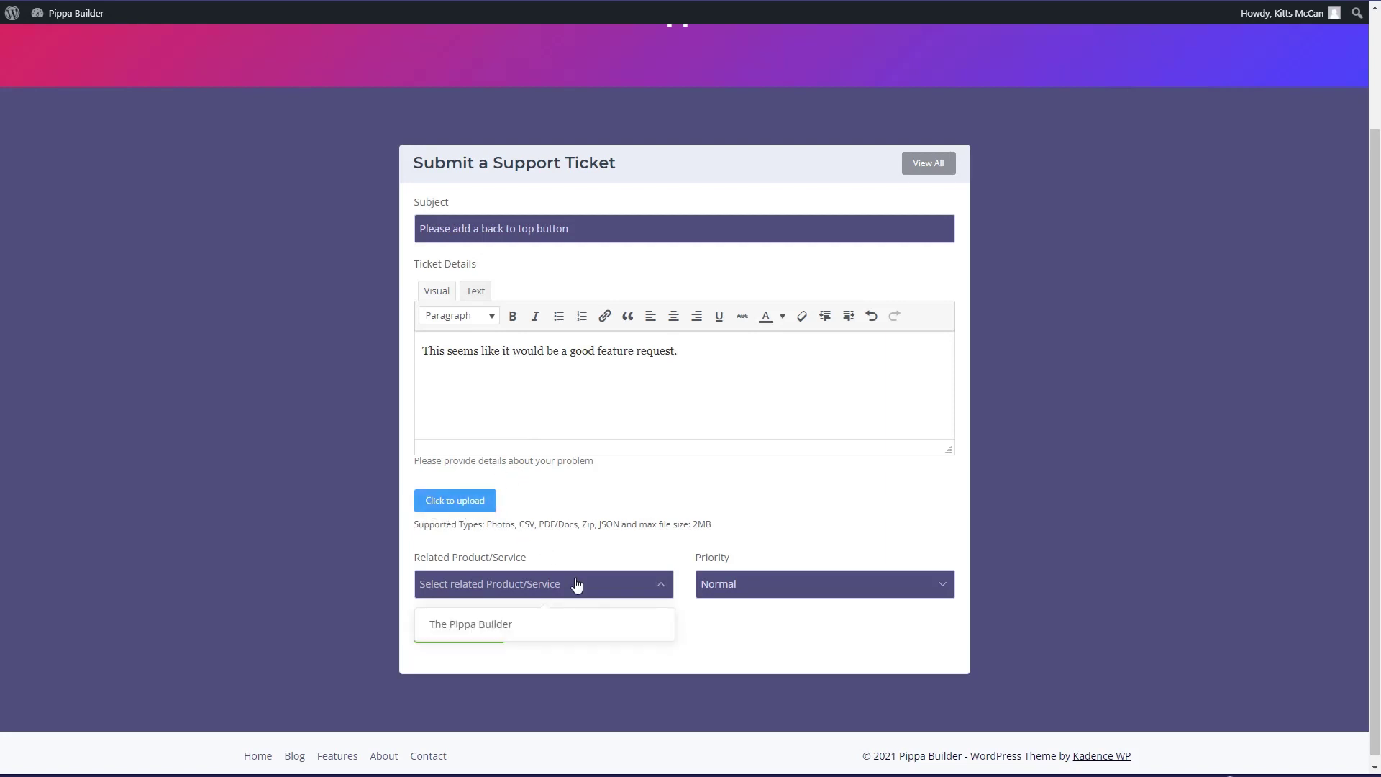
{"action": "left_click", "coordinate": [503, 624]}
{"action": "left_click", "coordinate": [791, 590]}
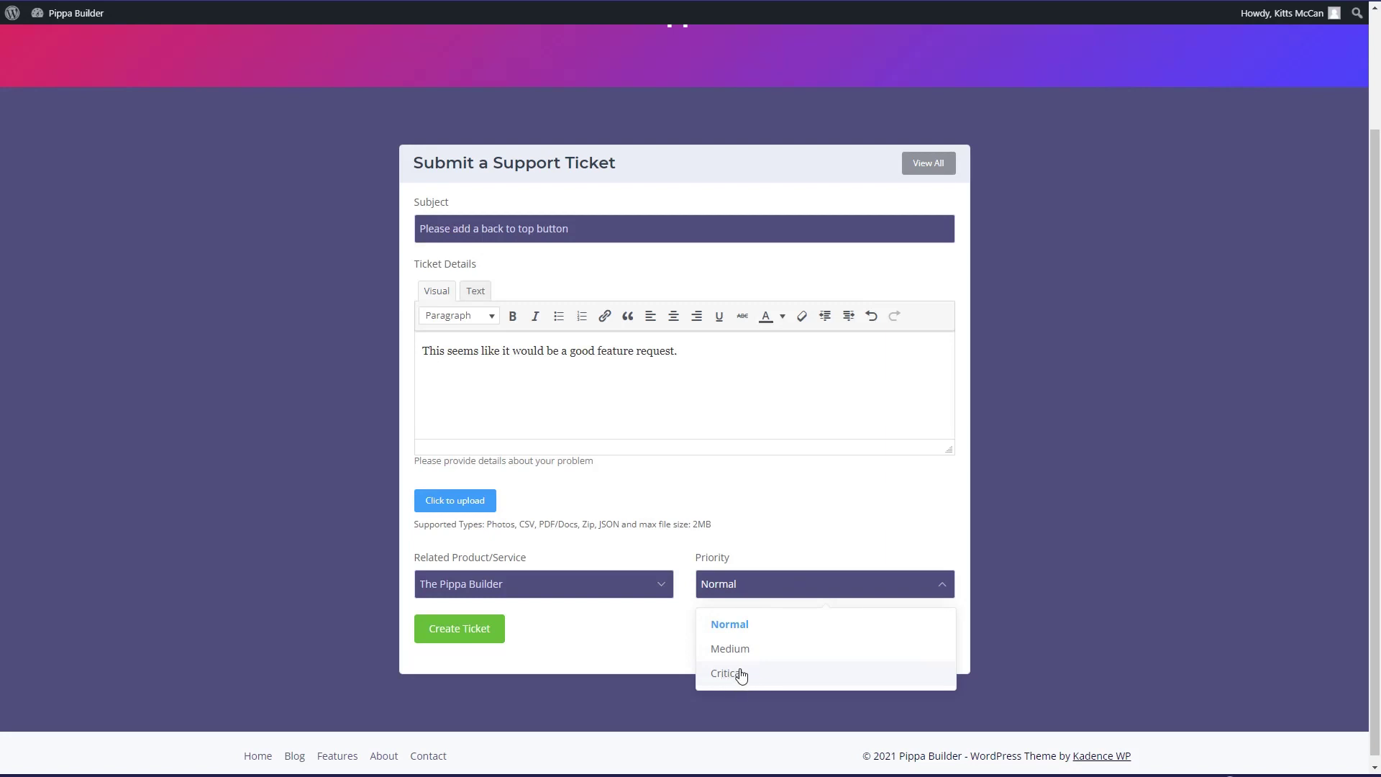
{"action": "left_click", "coordinate": [755, 626]}
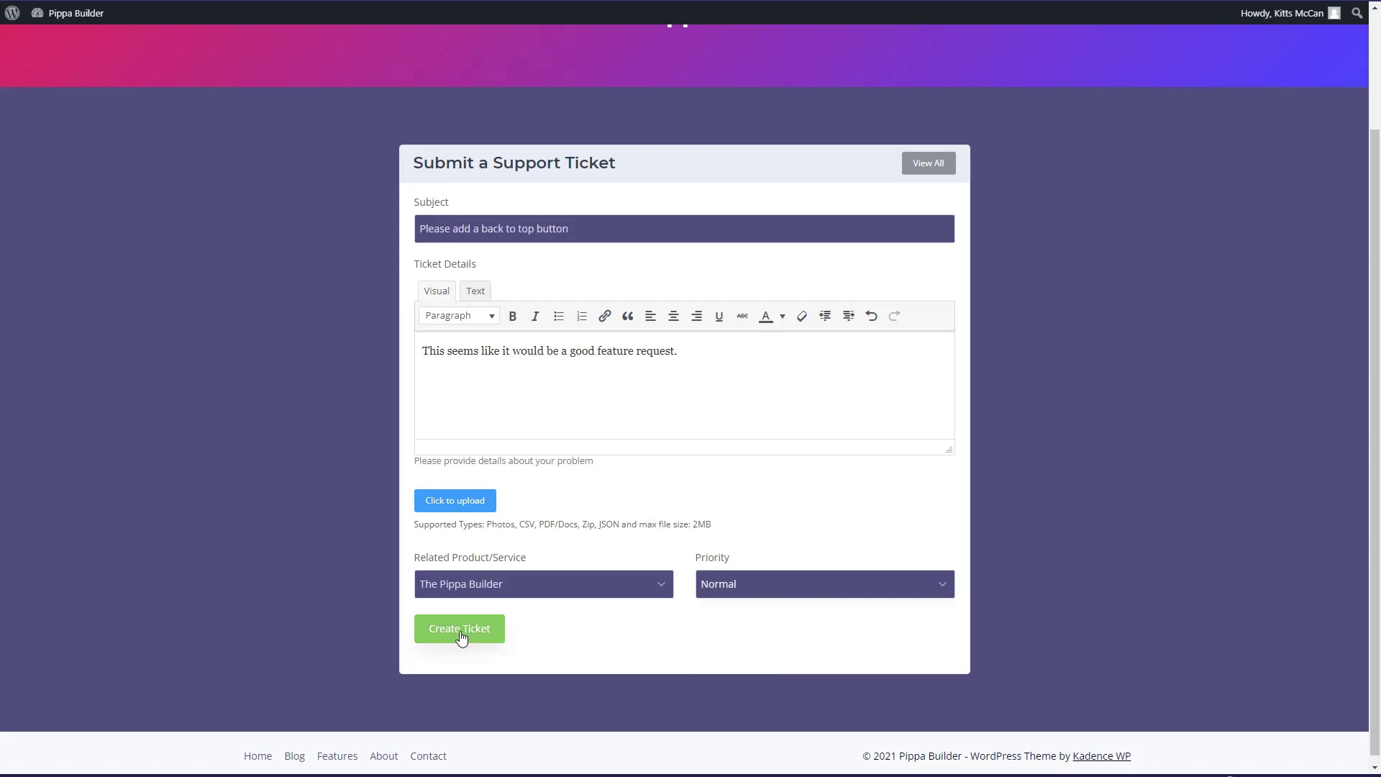
{"action": "left_click", "coordinate": [461, 637]}
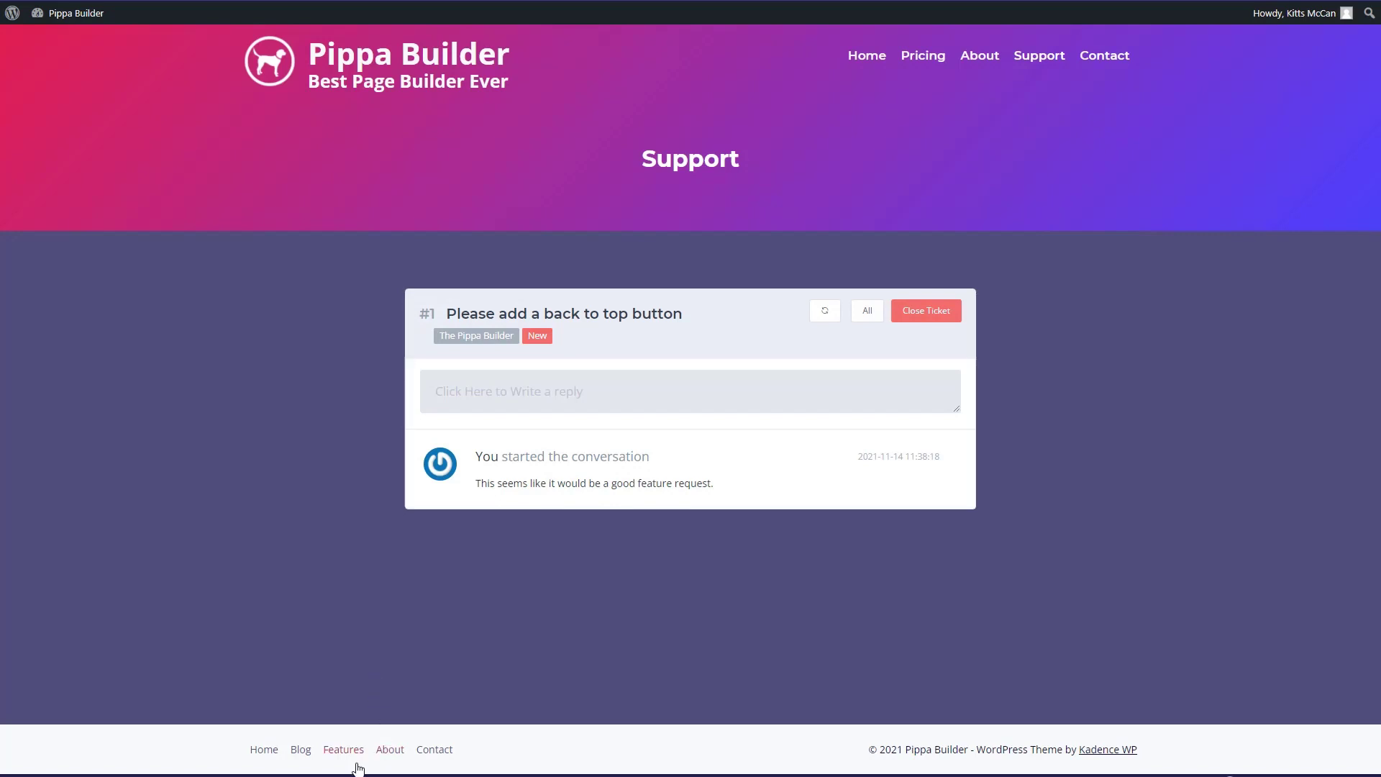
{"action": "mouse_move", "coordinate": [358, 770]}
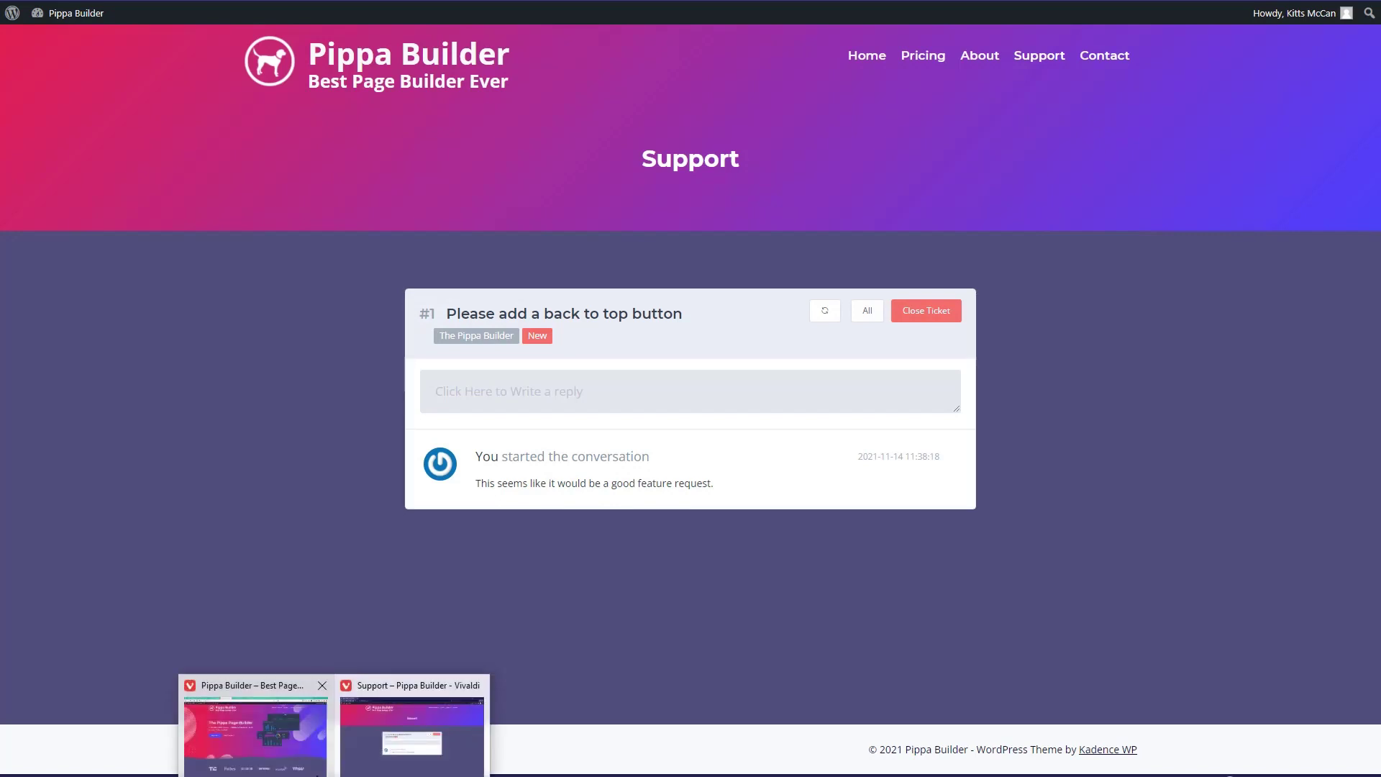
{"action": "left_click", "coordinate": [305, 758]}
- Go to the admin Dashboard and open Fluent Support's Tickets list showing waiting ticket #1
{"action": "mouse_move", "coordinate": [65, 13]}
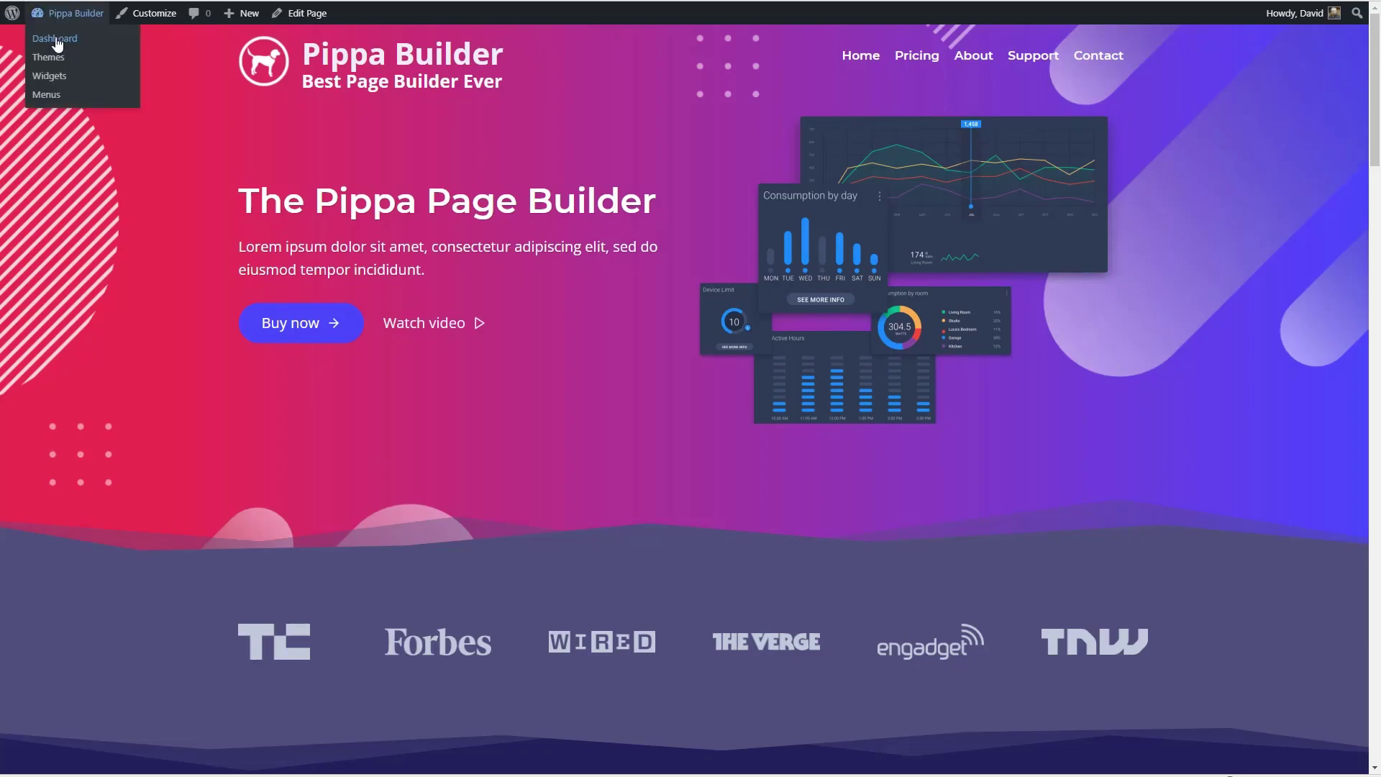
{"action": "left_click", "coordinate": [55, 43]}
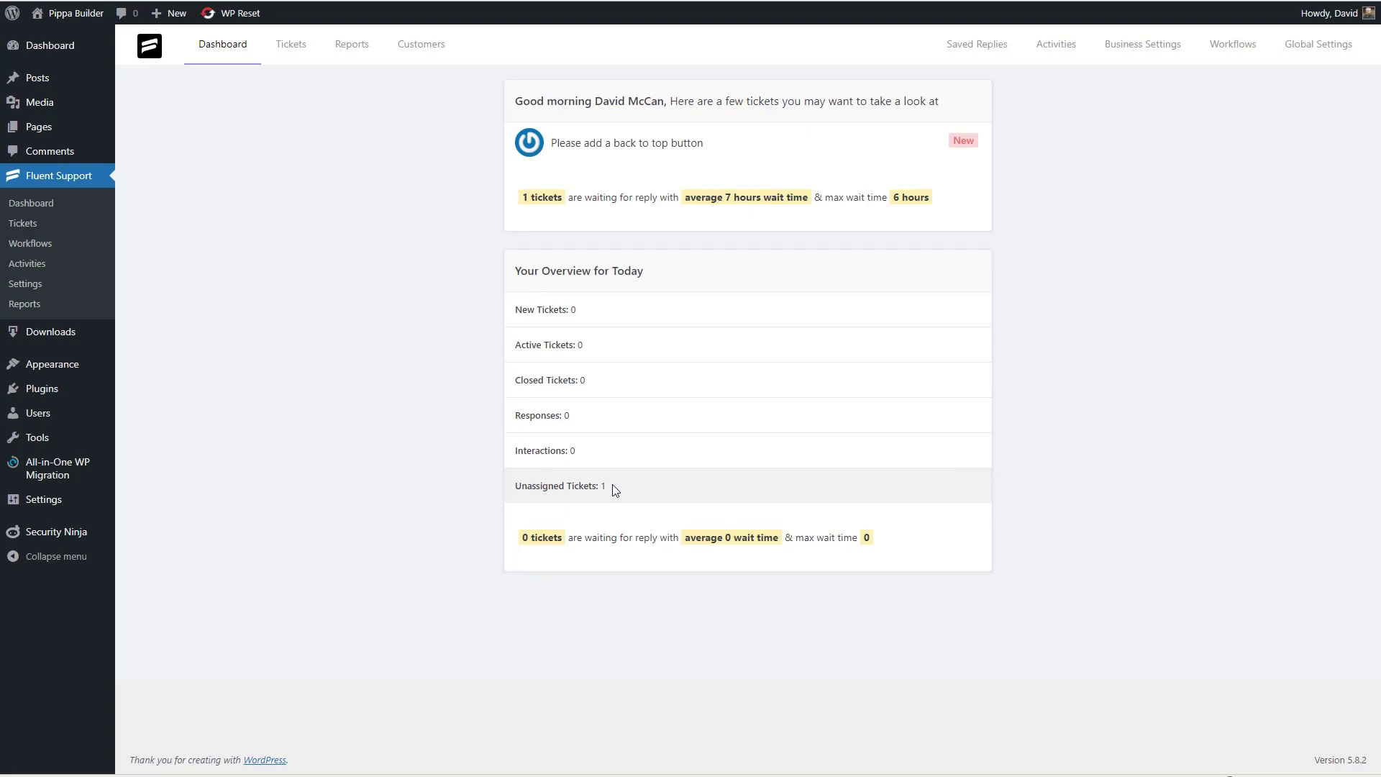
{"action": "left_click", "coordinate": [290, 44]}
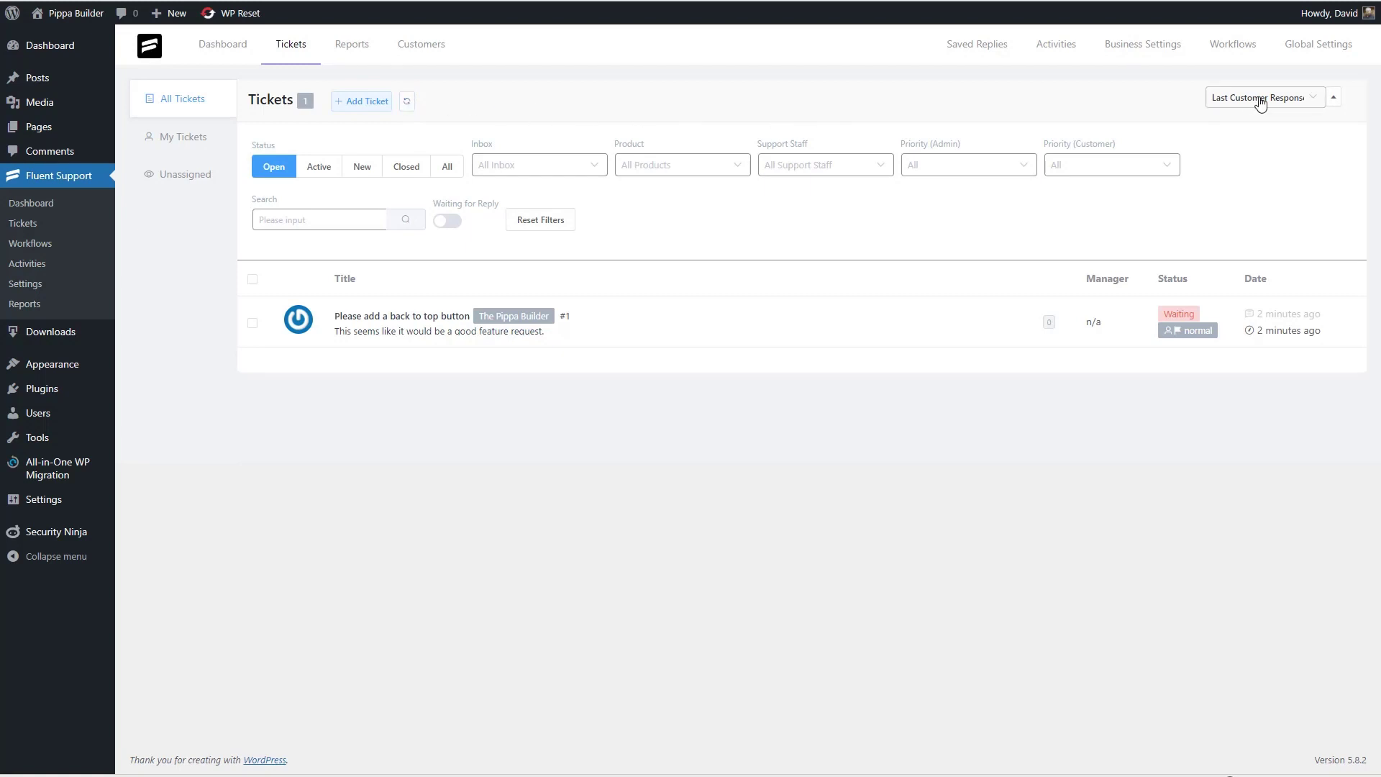
{"action": "left_click", "coordinate": [1334, 97]}
{"action": "left_click", "coordinate": [1299, 106]}
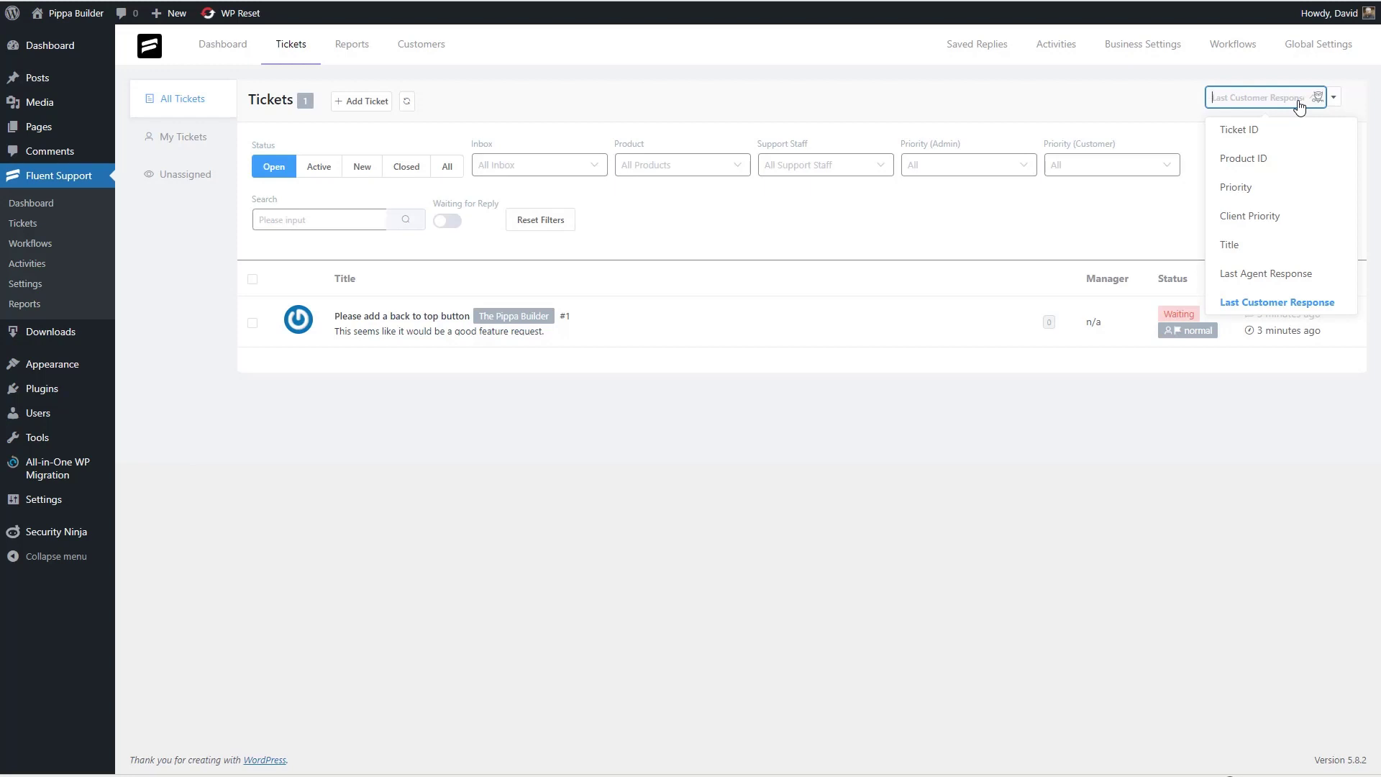
{"action": "left_click", "coordinate": [1106, 98]}
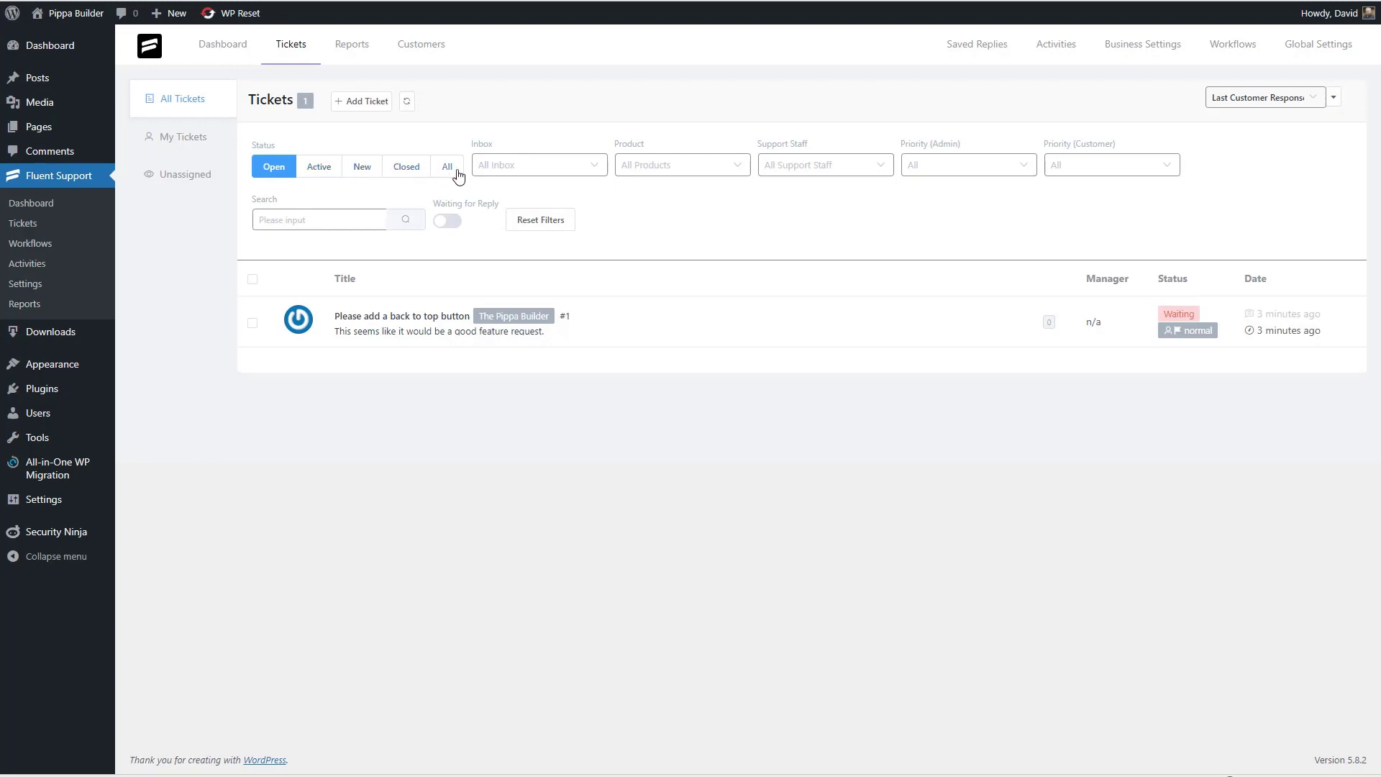
{"action": "left_click", "coordinate": [518, 166]}
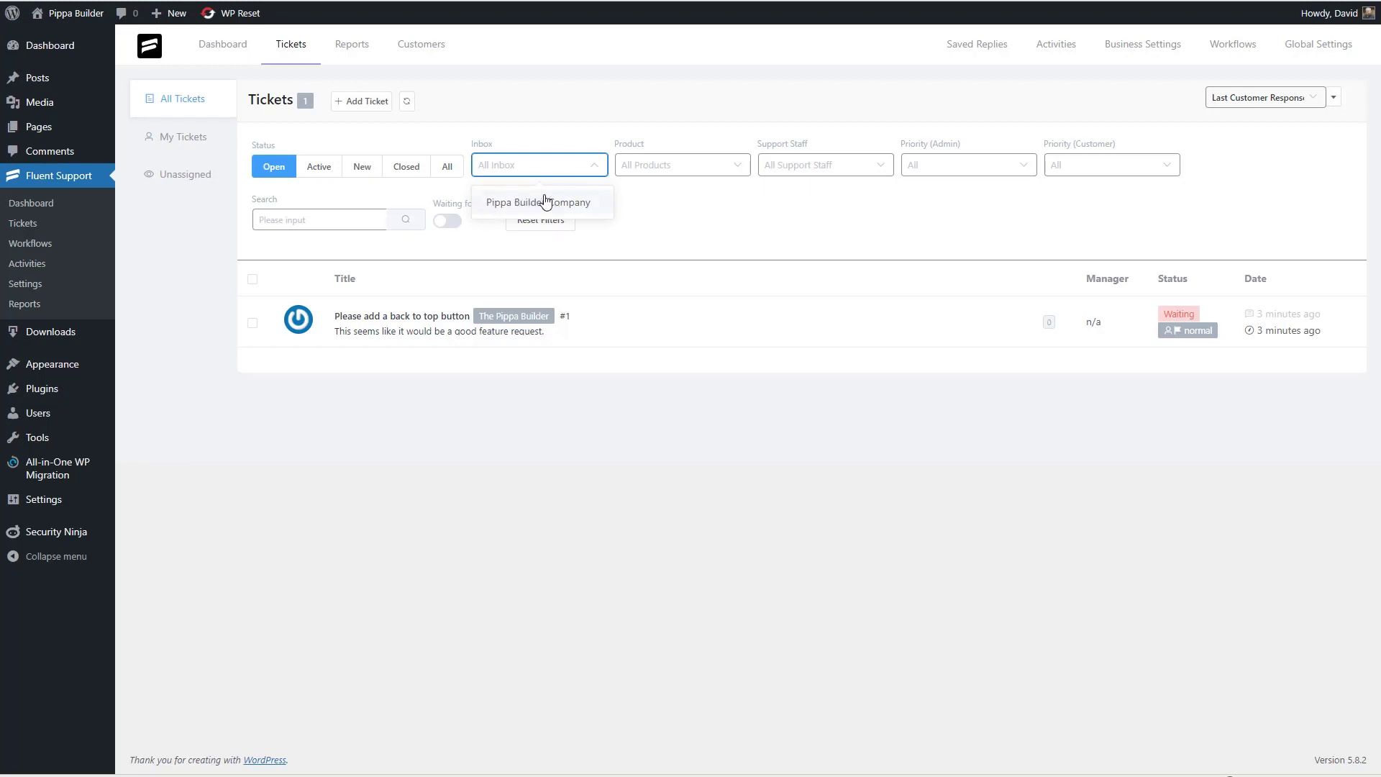
{"action": "left_click", "coordinate": [698, 165]}
{"action": "left_click", "coordinate": [699, 165]}
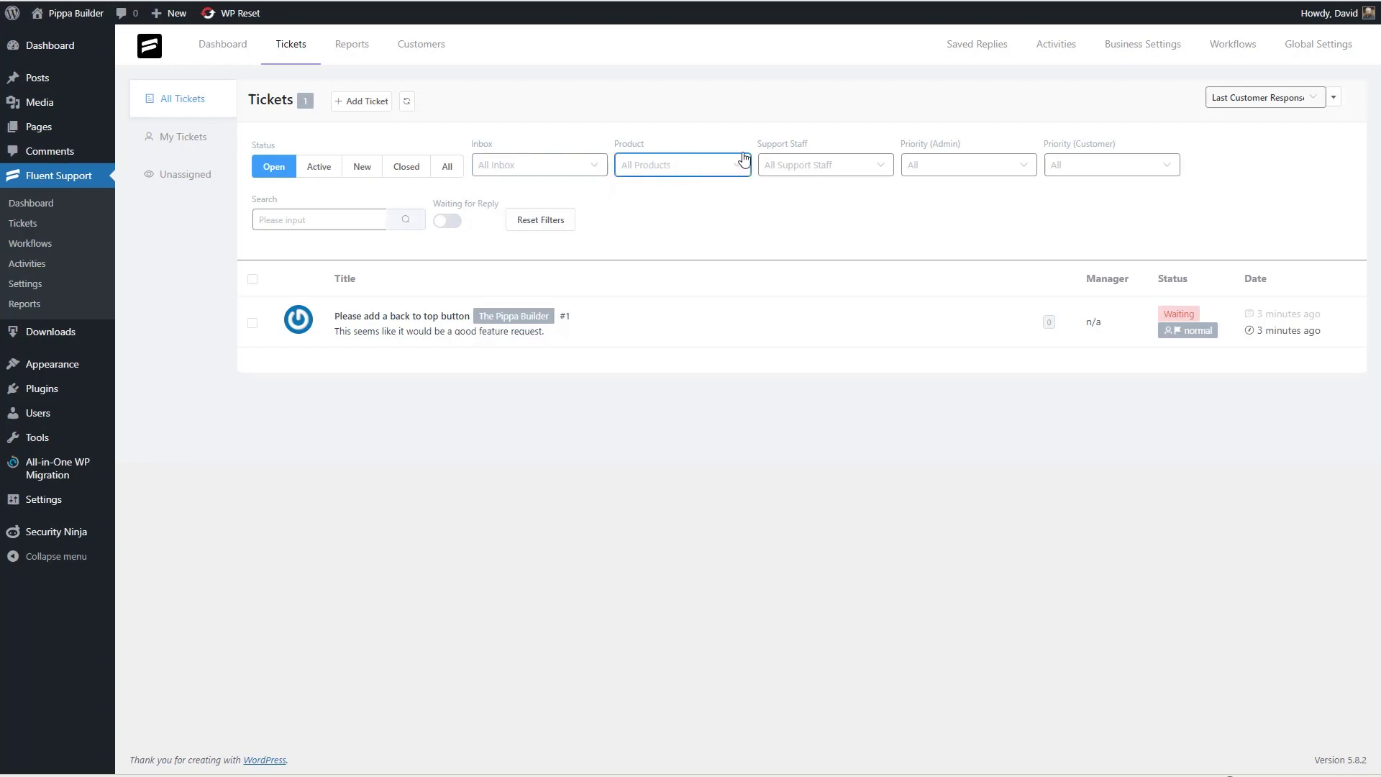
{"action": "left_click", "coordinate": [683, 164]}
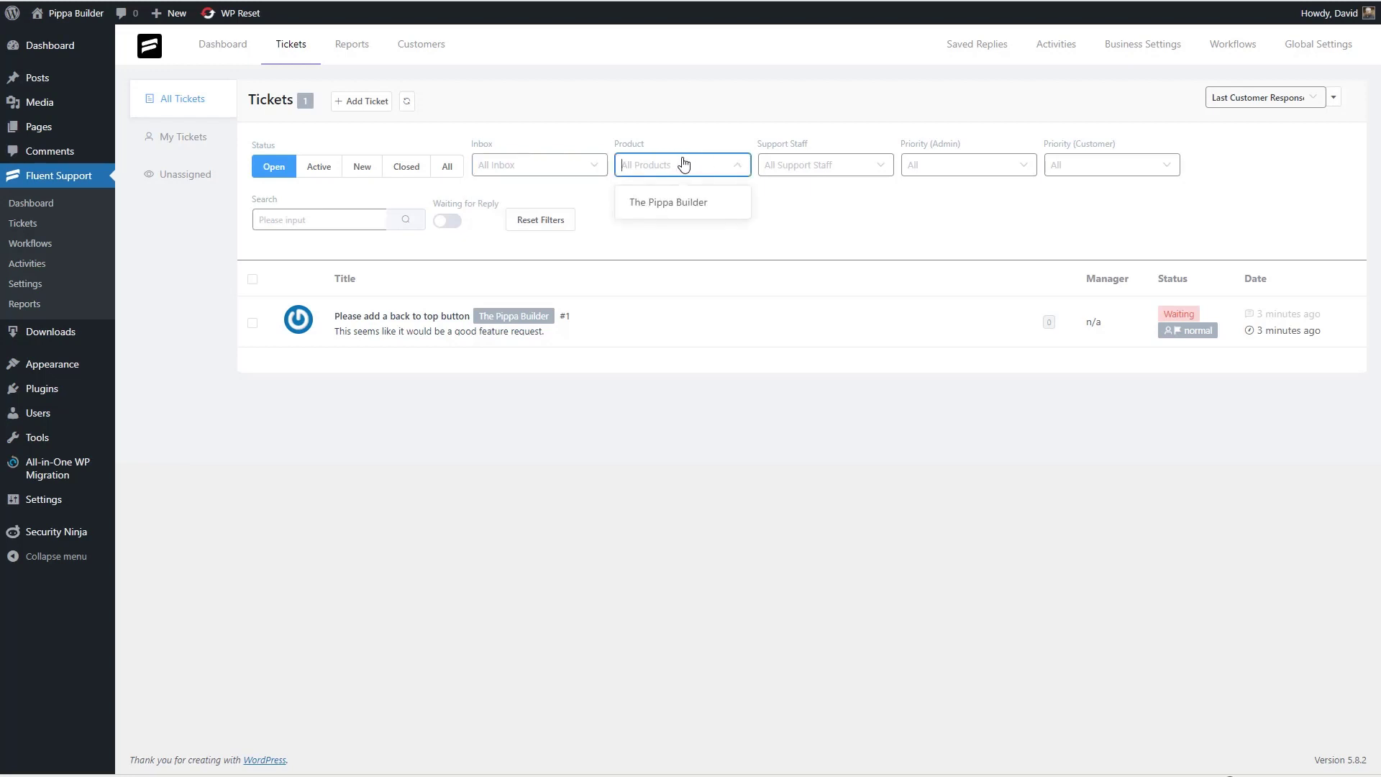
{"action": "left_click", "coordinate": [565, 167]}
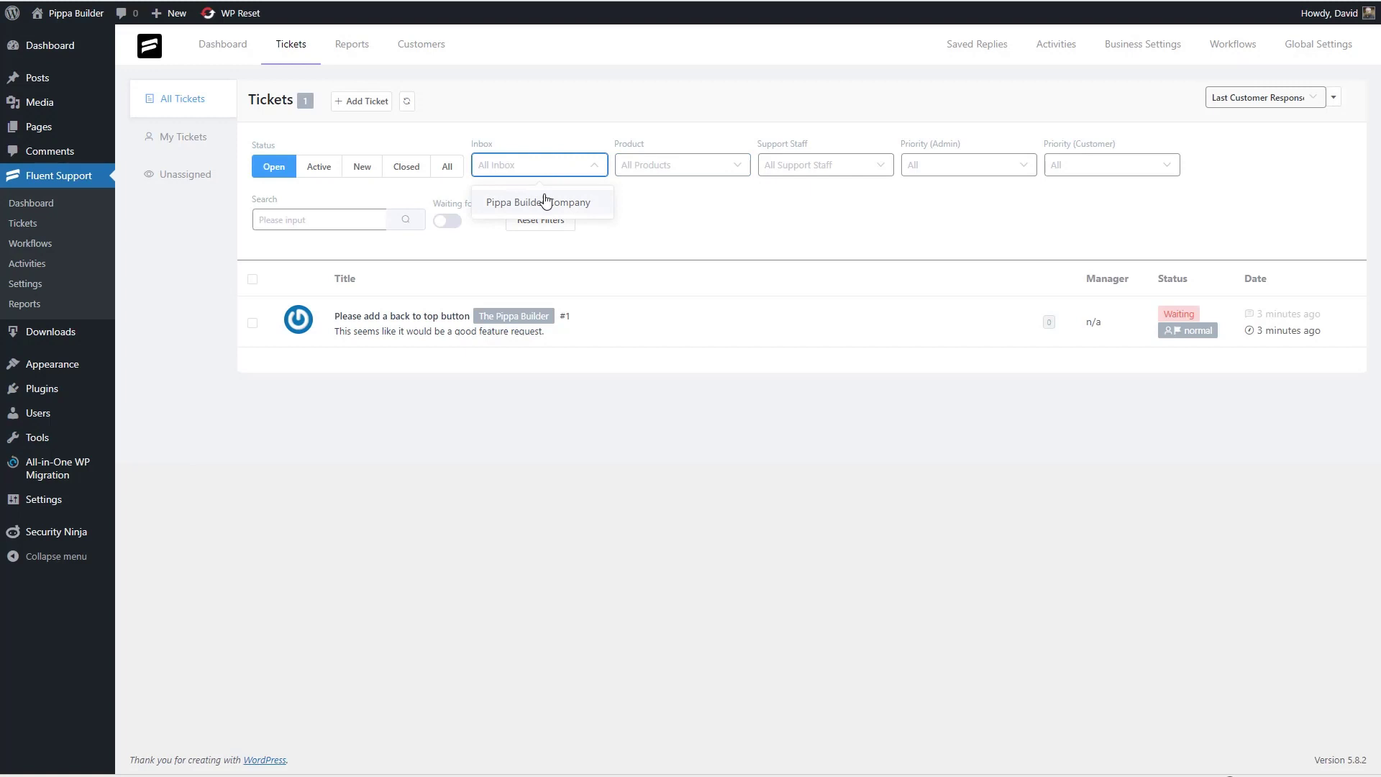
{"action": "left_click", "coordinate": [683, 165]}
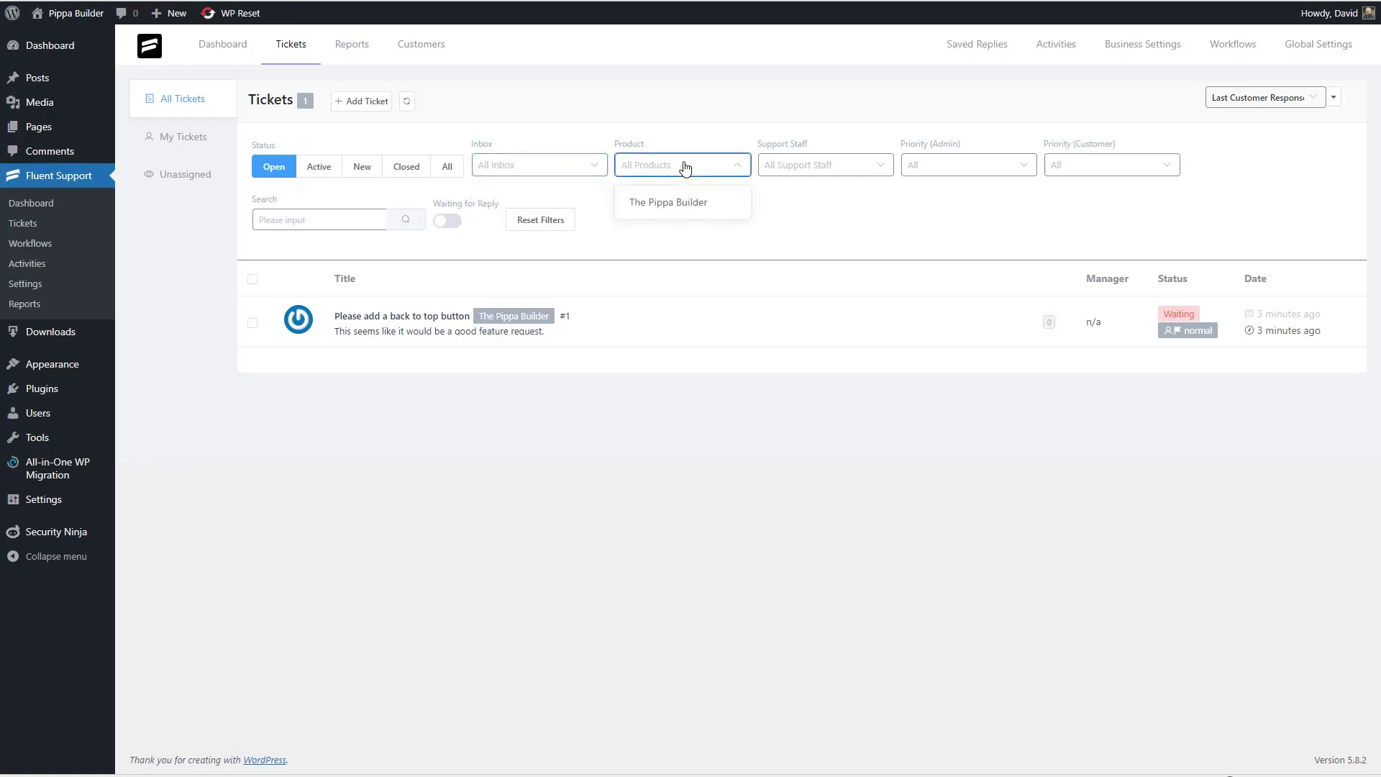
{"action": "left_click", "coordinate": [695, 173]}
{"action": "left_click", "coordinate": [805, 170]}
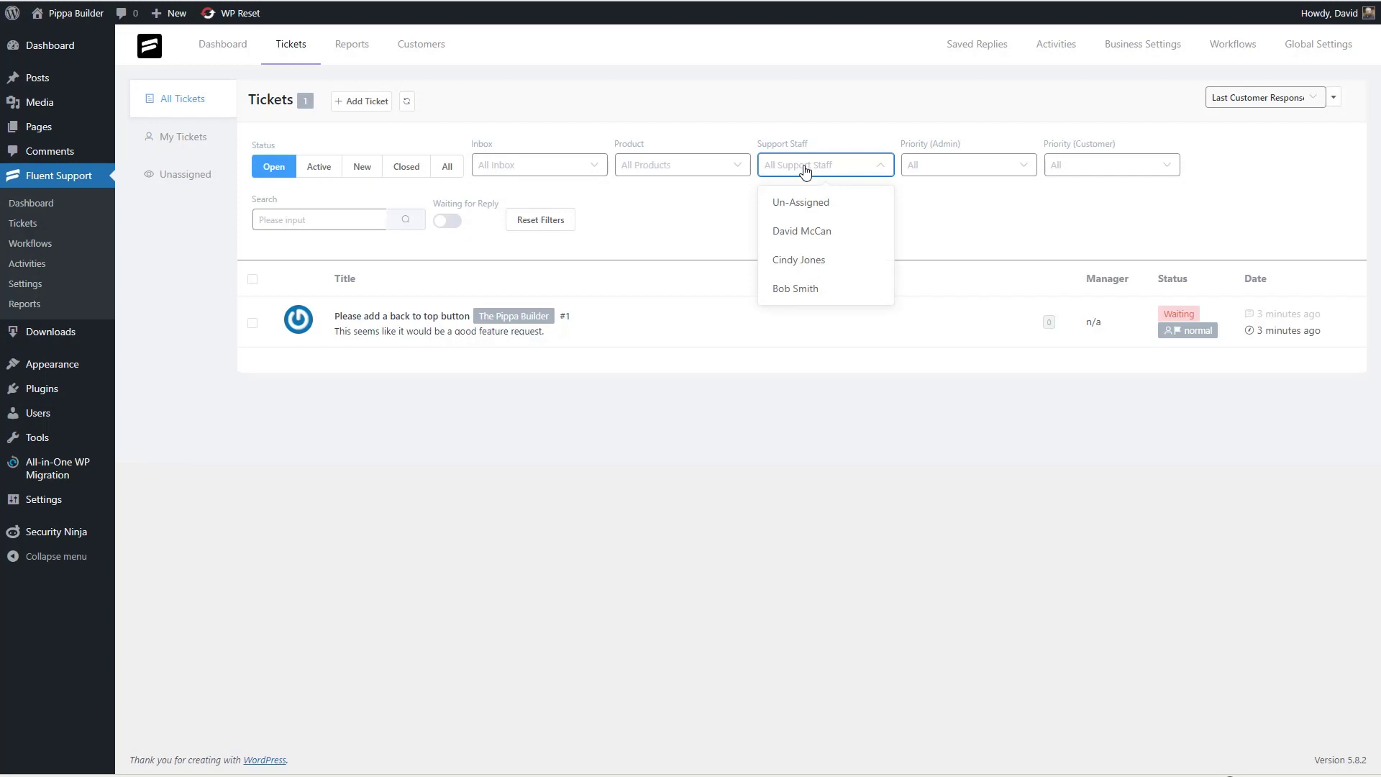
{"action": "left_click", "coordinate": [965, 165]}
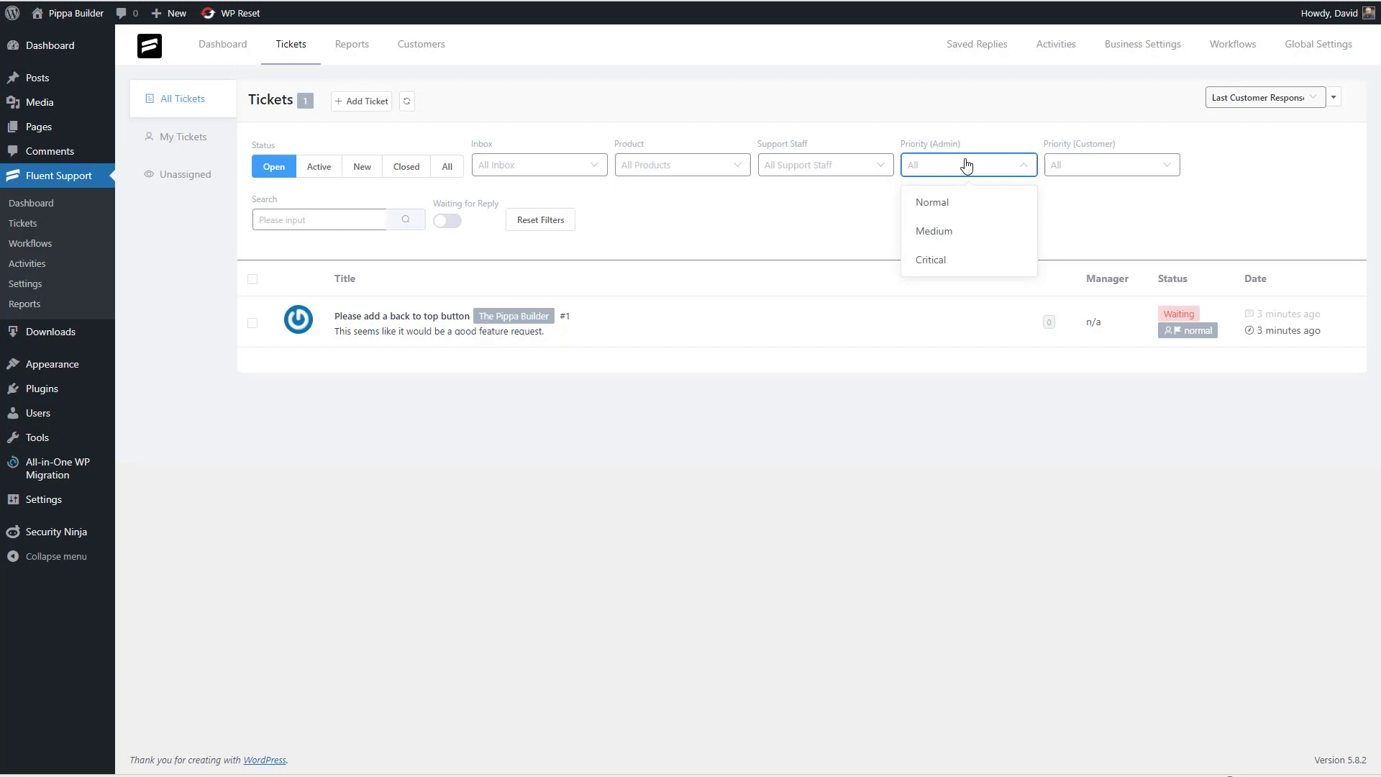
{"action": "left_click", "coordinate": [1096, 165]}
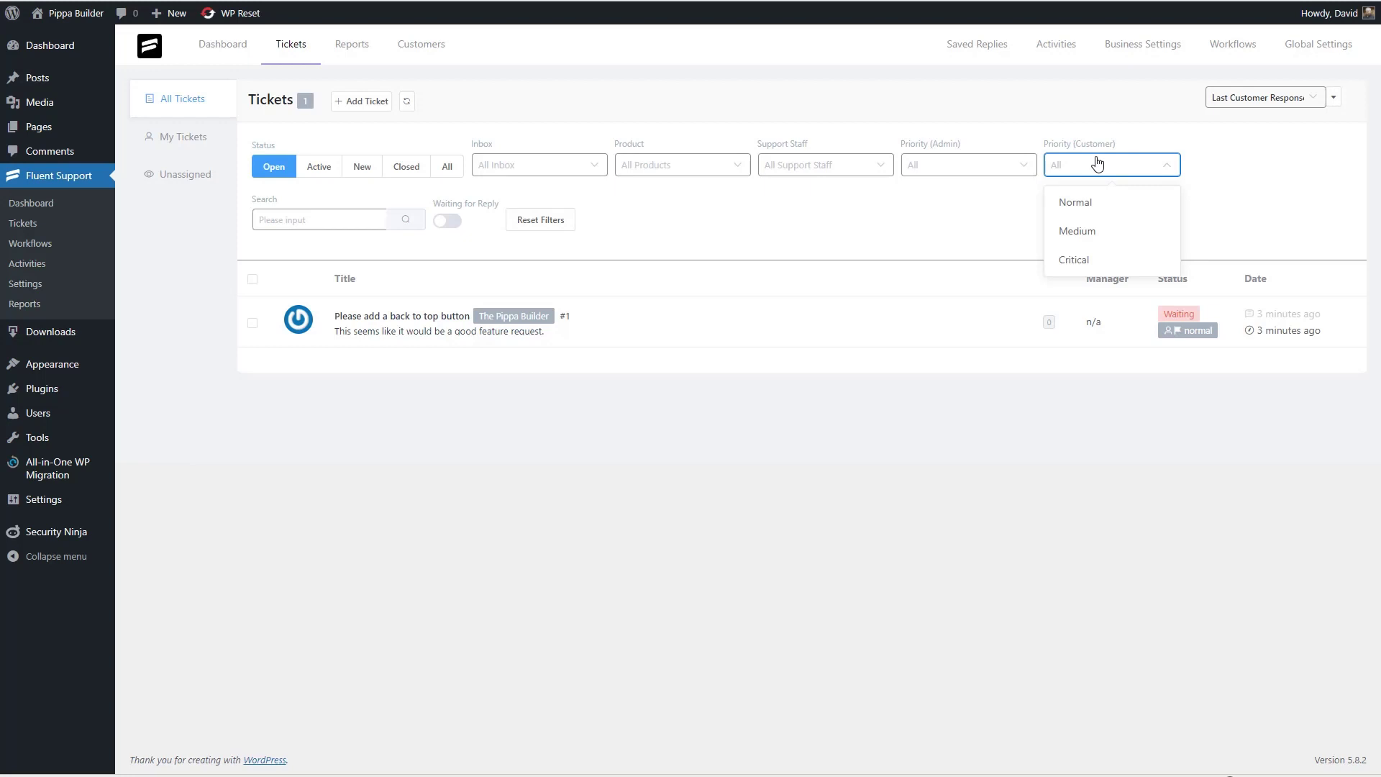
{"action": "left_click", "coordinate": [314, 220]}
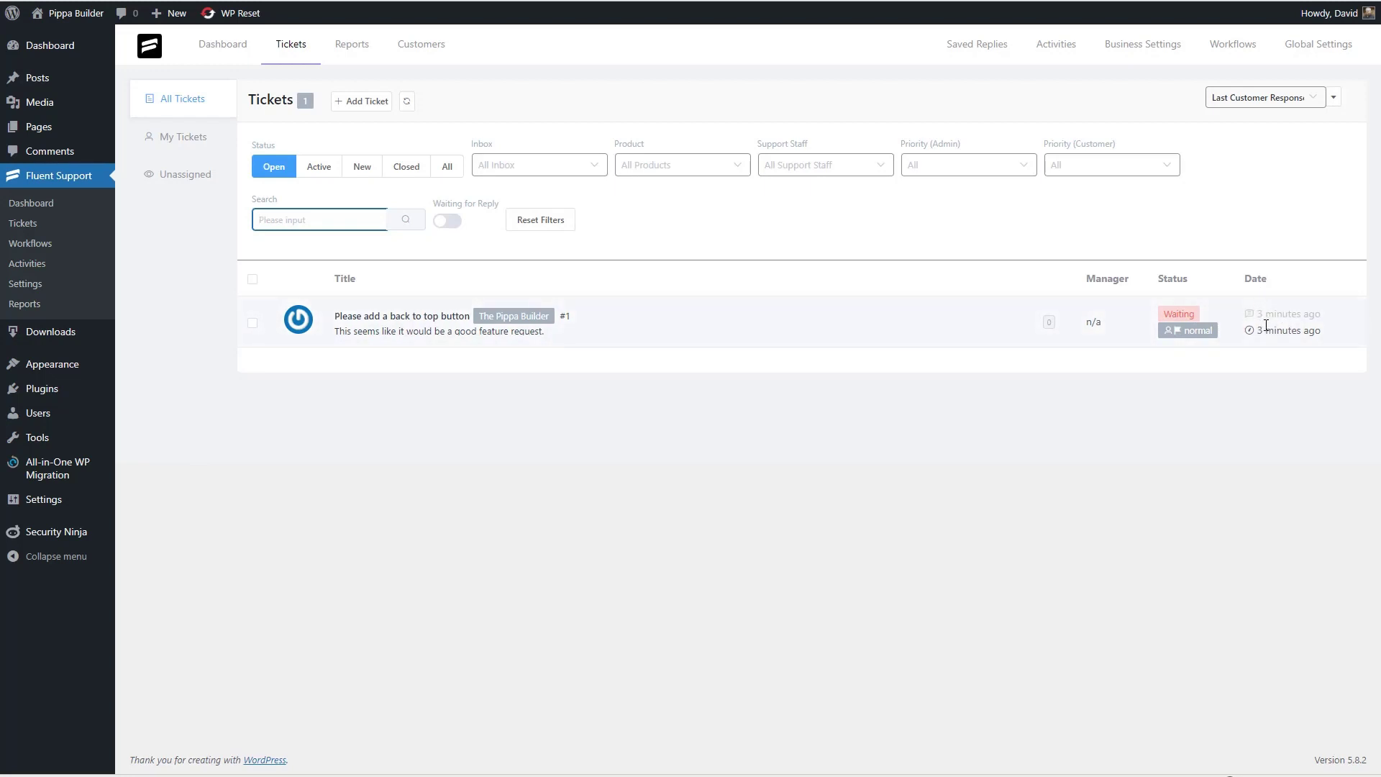
{"action": "left_click", "coordinate": [368, 319]}
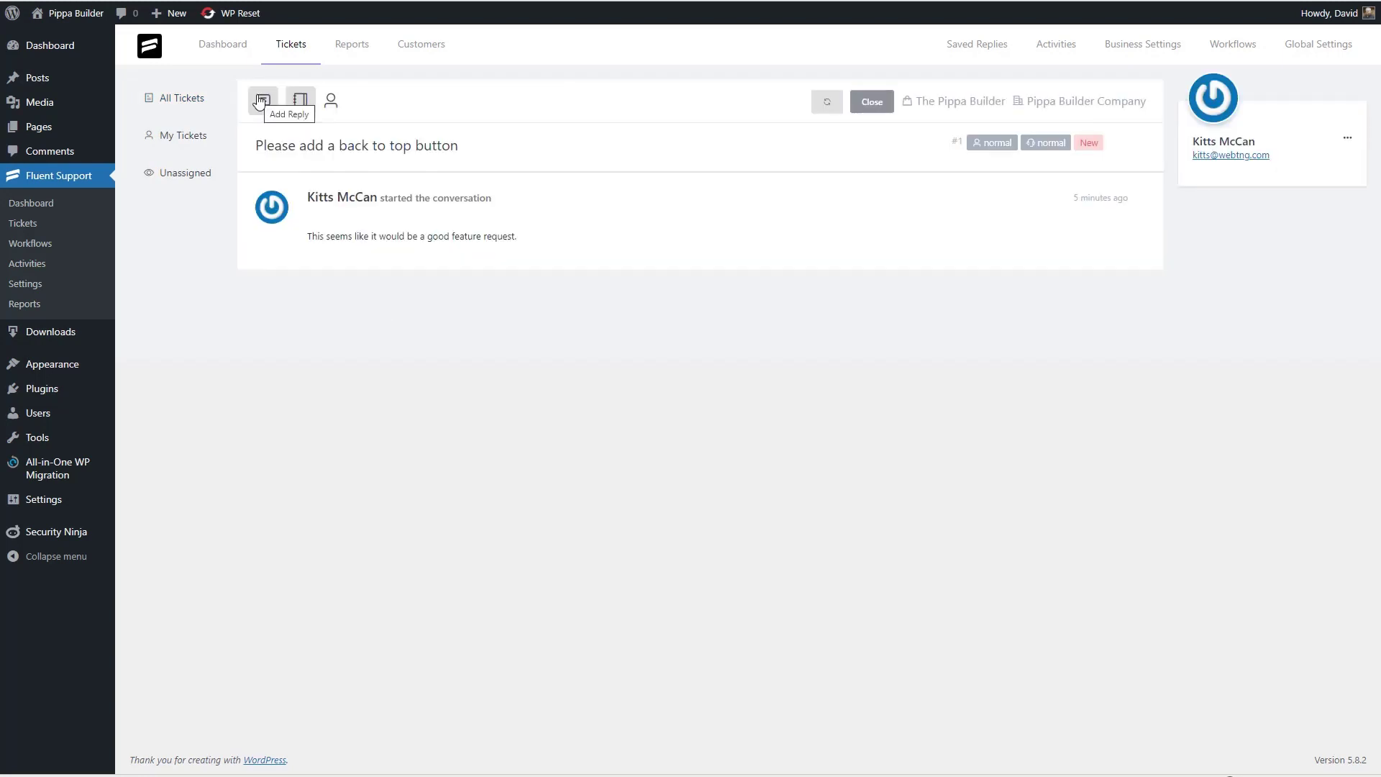
- Add the internal note 'This is a good feature request' to the ticket
{"action": "left_click", "coordinate": [261, 102]}
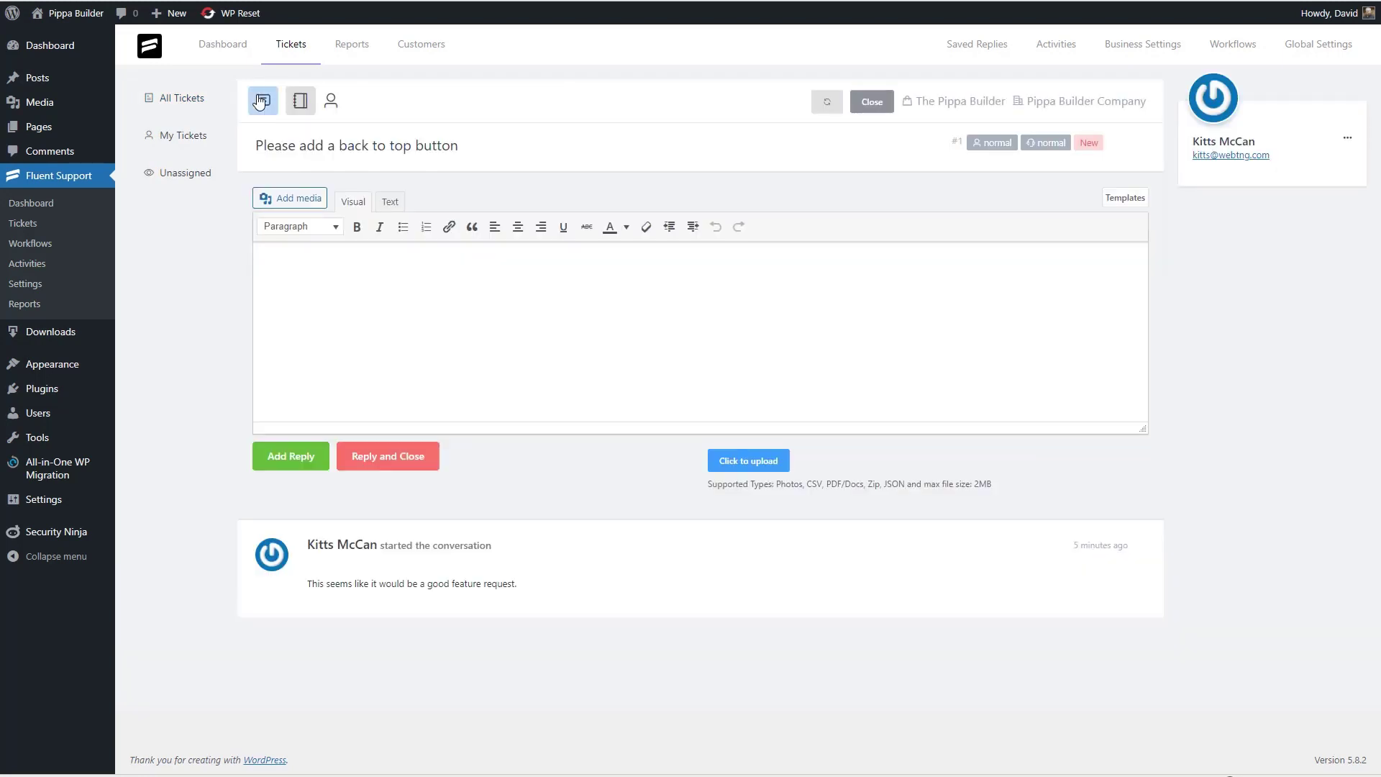
{"action": "left_click", "coordinate": [299, 102]}
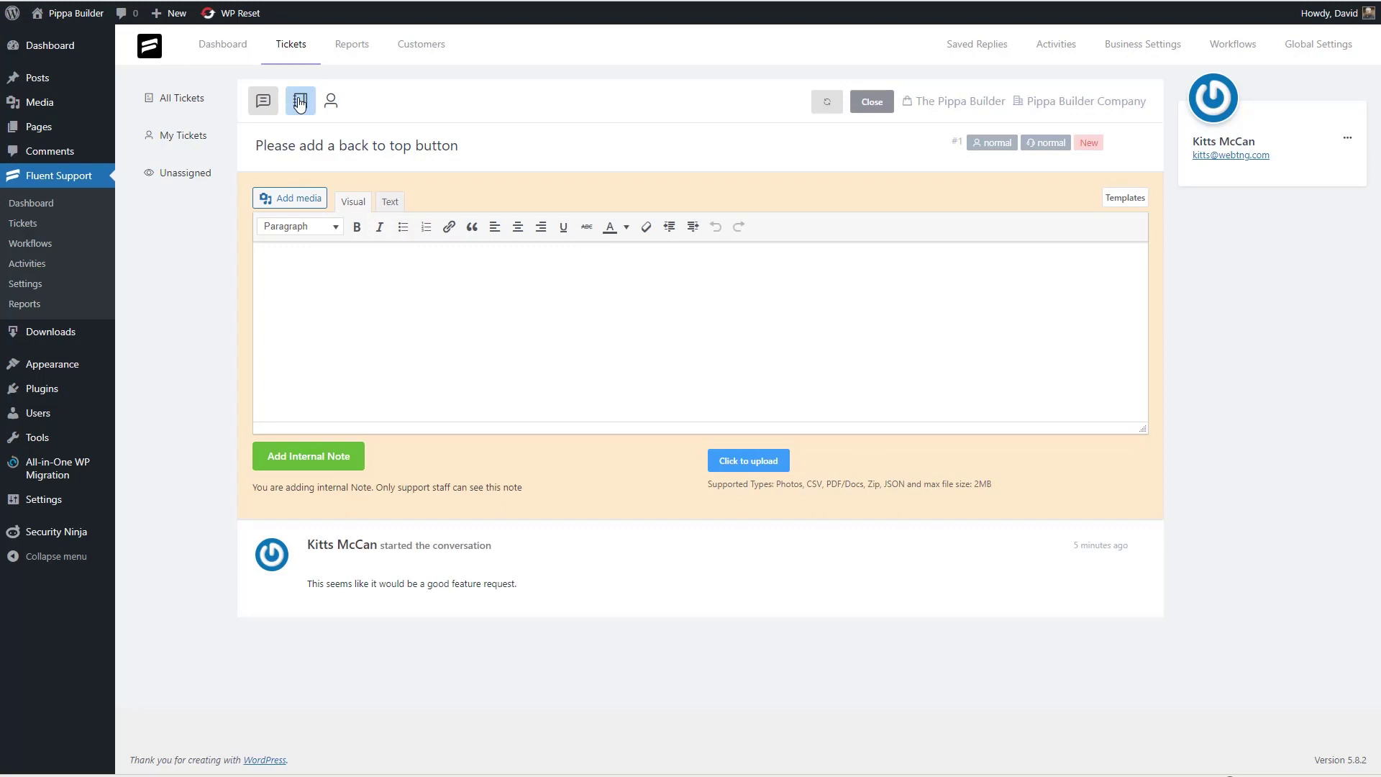
{"action": "left_click", "coordinate": [332, 282]}
{"action": "type", "text": "This is a good feature request"}
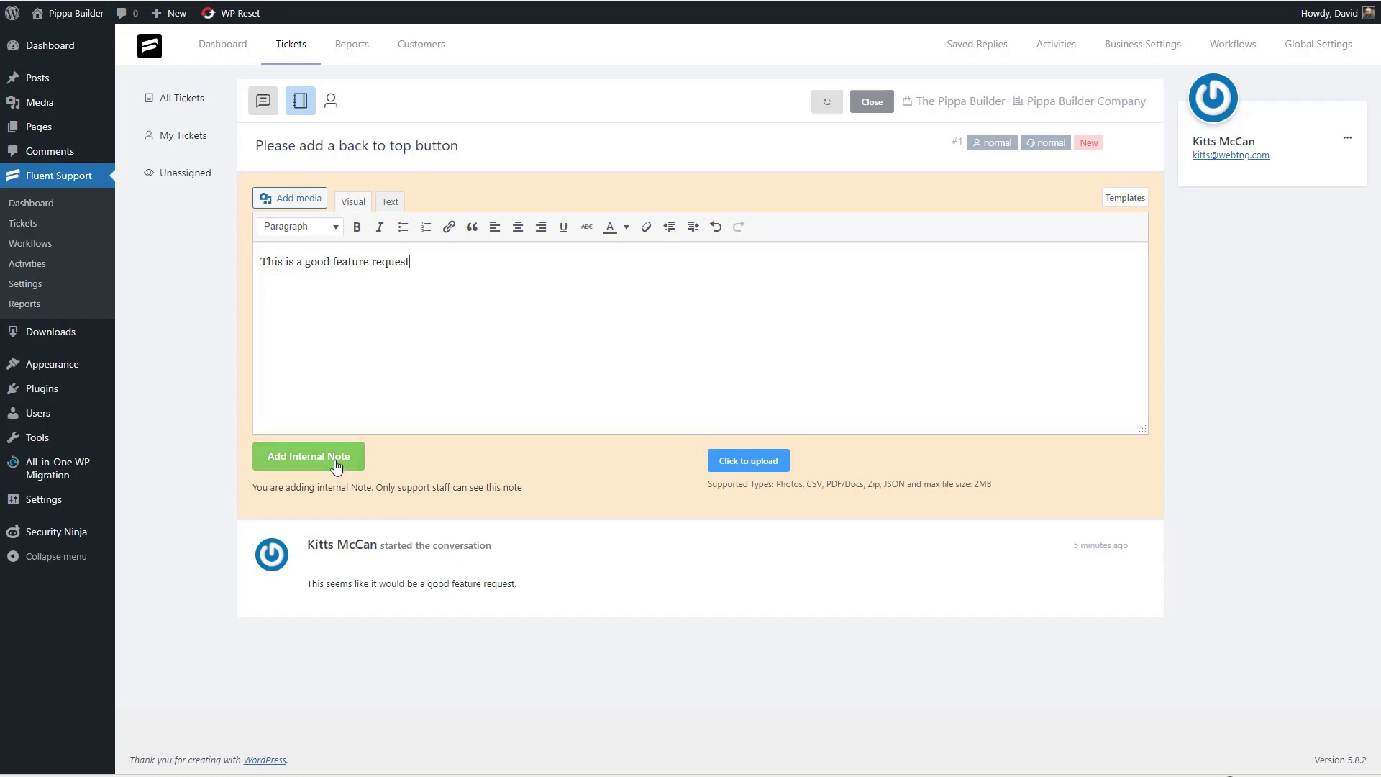
{"action": "left_click", "coordinate": [318, 457]}
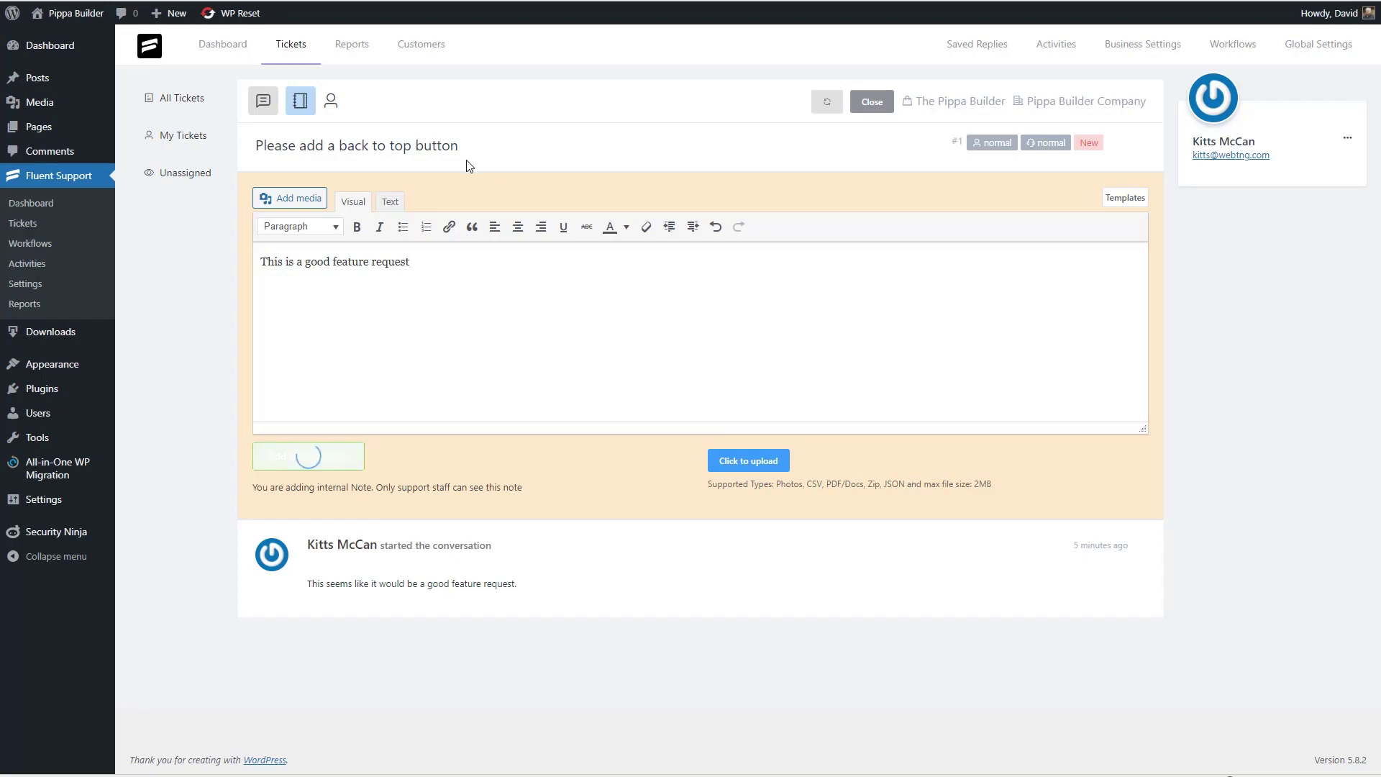
- Assign the ticket to yourself and reply 'Great idea. Thanks. We'll add it to the list.'
{"action": "left_click", "coordinate": [388, 323]}
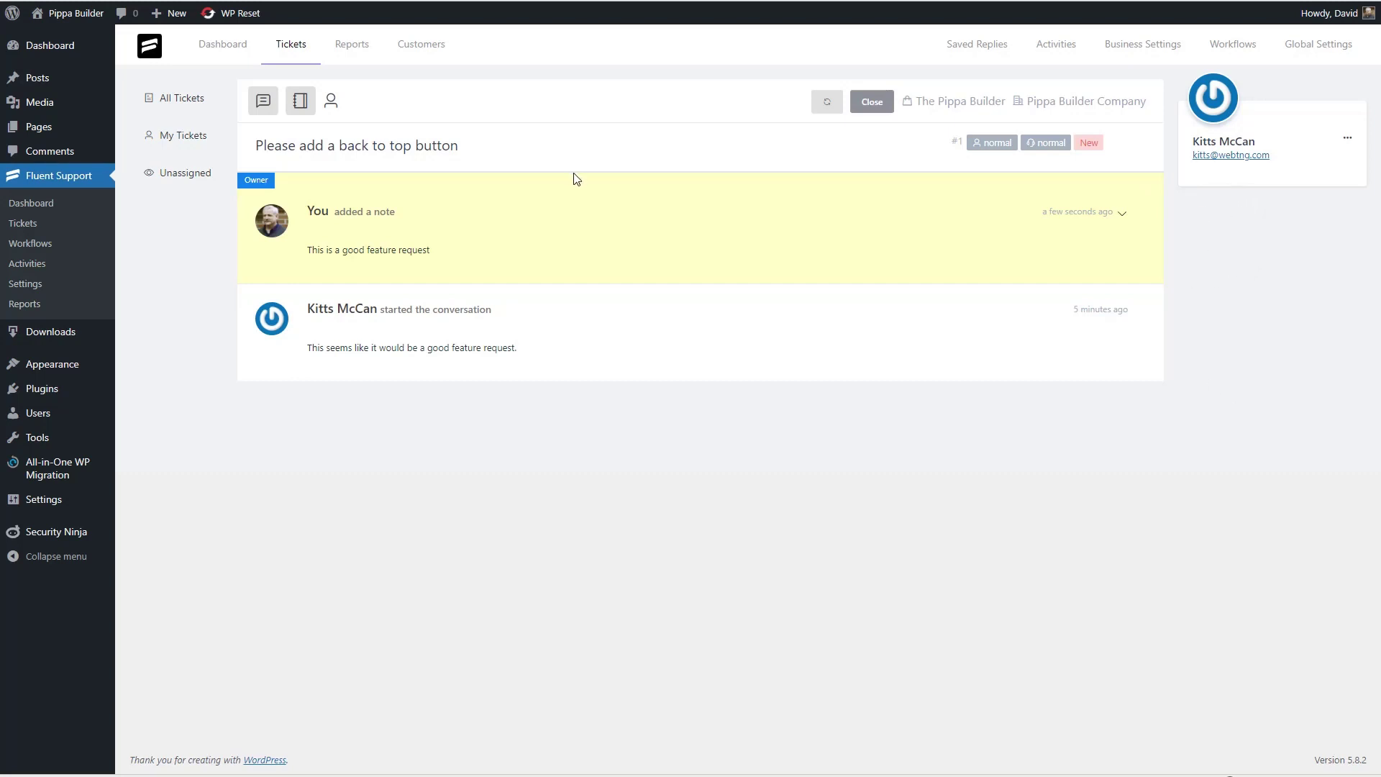
{"action": "left_click", "coordinate": [330, 99]}
{"action": "left_click", "coordinate": [336, 142]}
{"action": "left_click", "coordinate": [338, 189]}
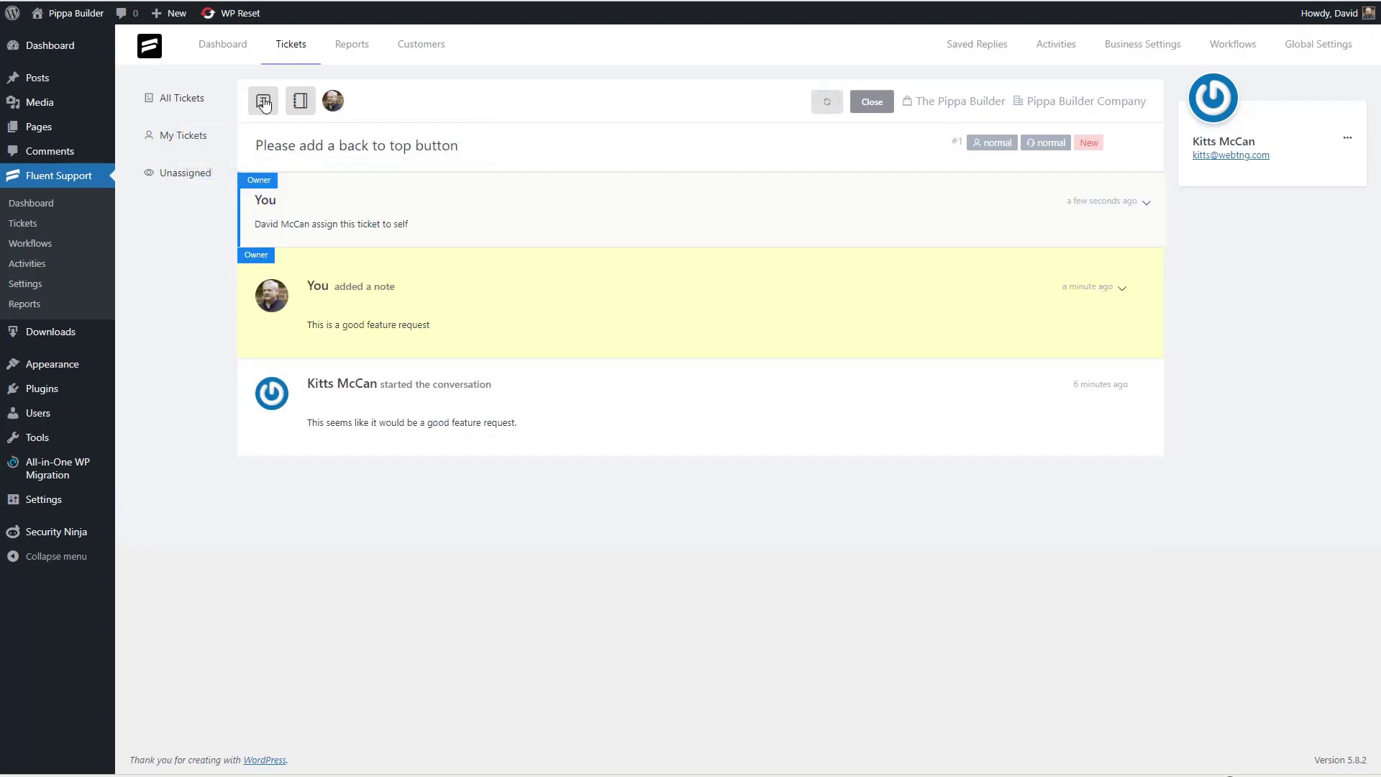
{"action": "left_click", "coordinate": [263, 100]}
{"action": "type", "text": "Great idea.  Thanks.  W"}
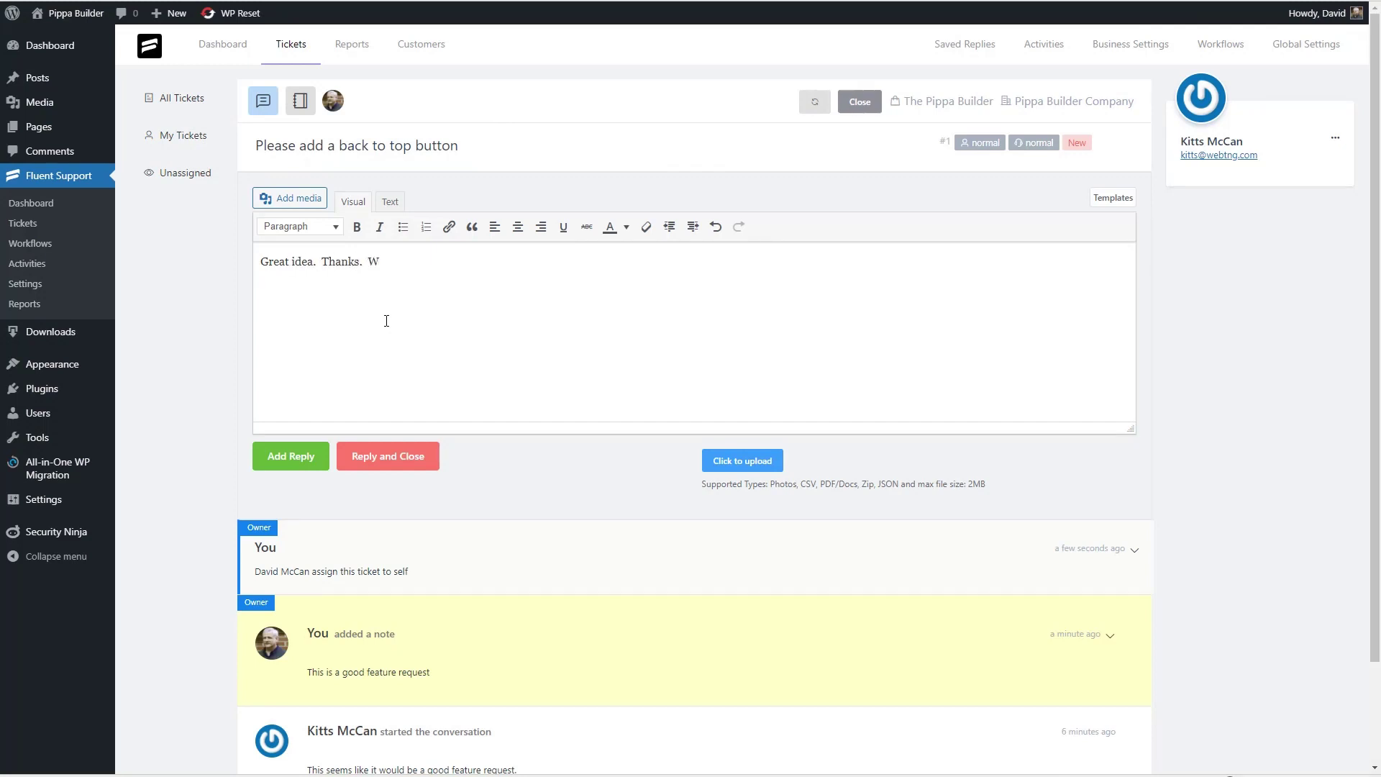
{"action": "type", "text": "e'll add it to the list."}
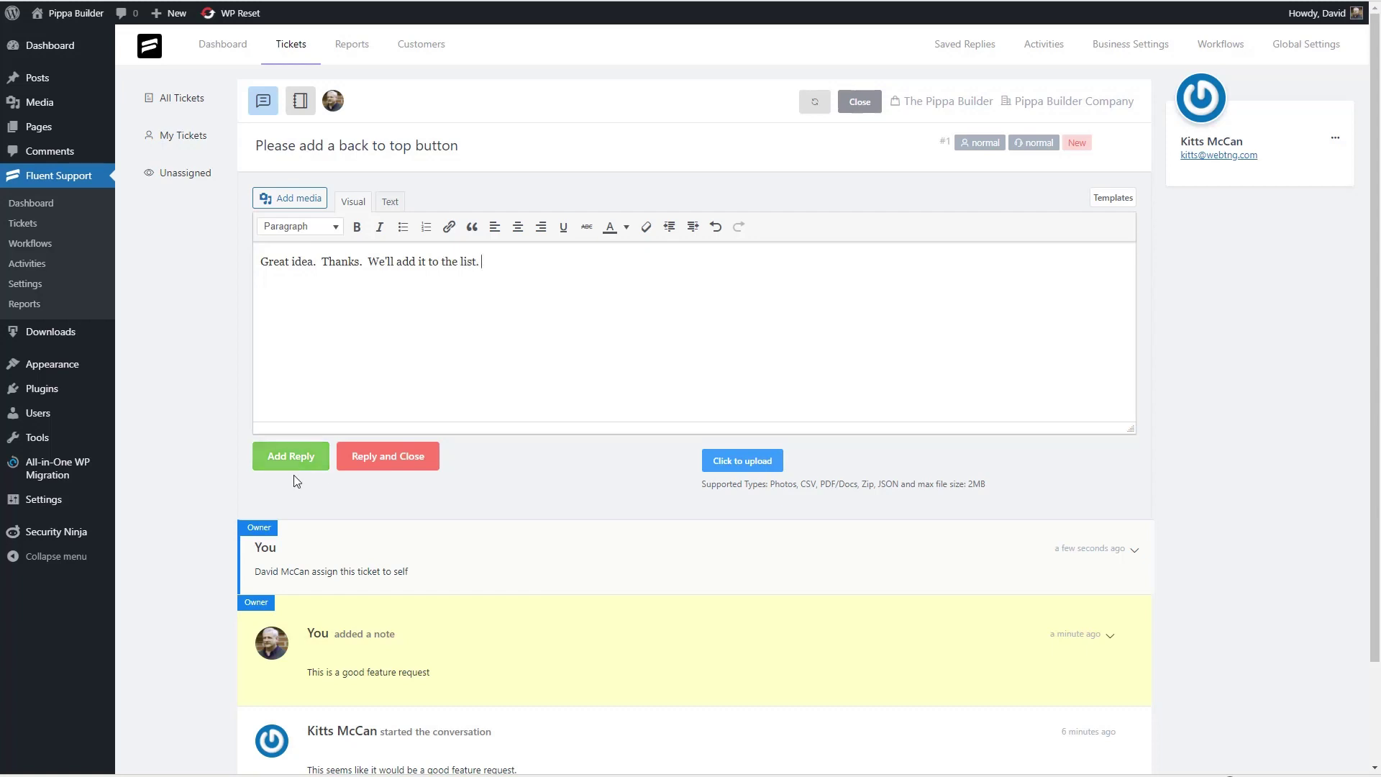
{"action": "left_click", "coordinate": [295, 456]}
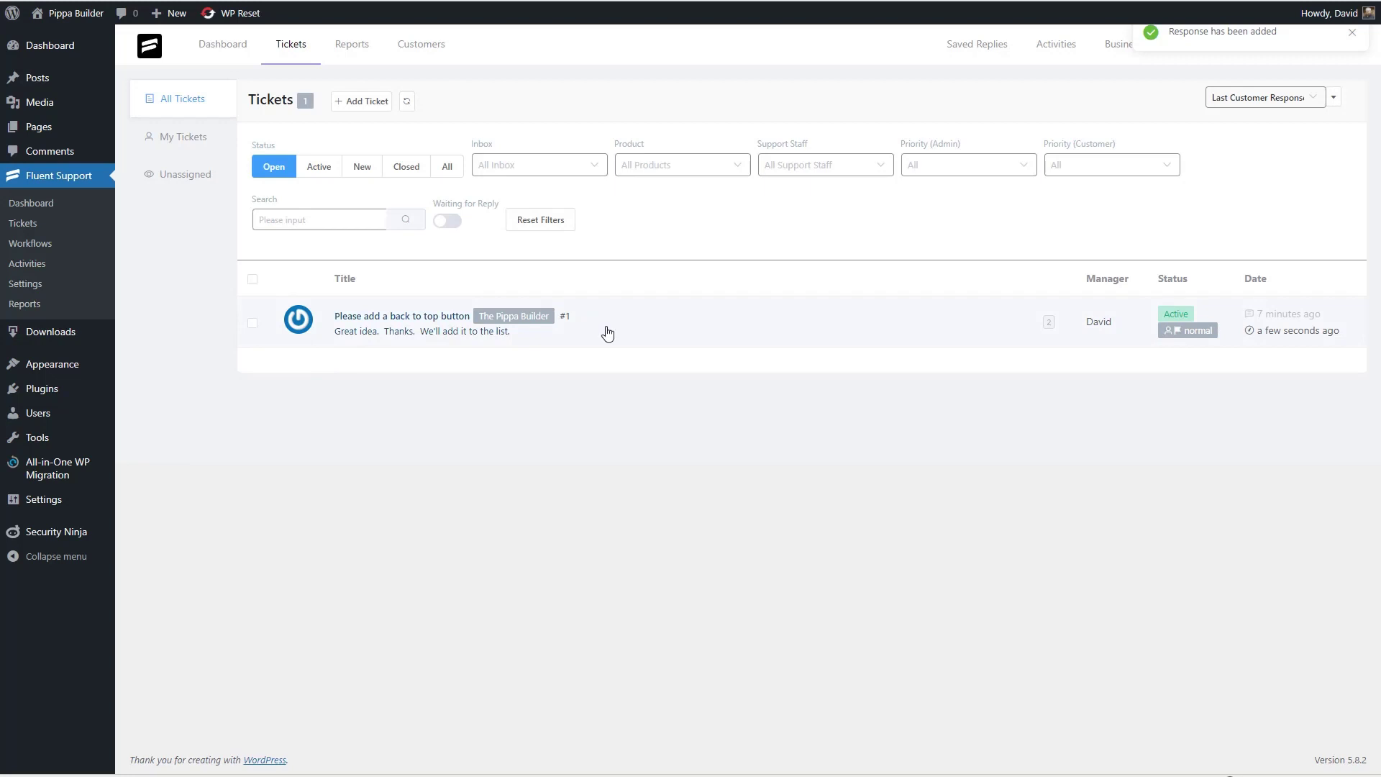
- Check the Reports and Agents Reports, then open the All Customers list
{"action": "left_click", "coordinate": [353, 49]}
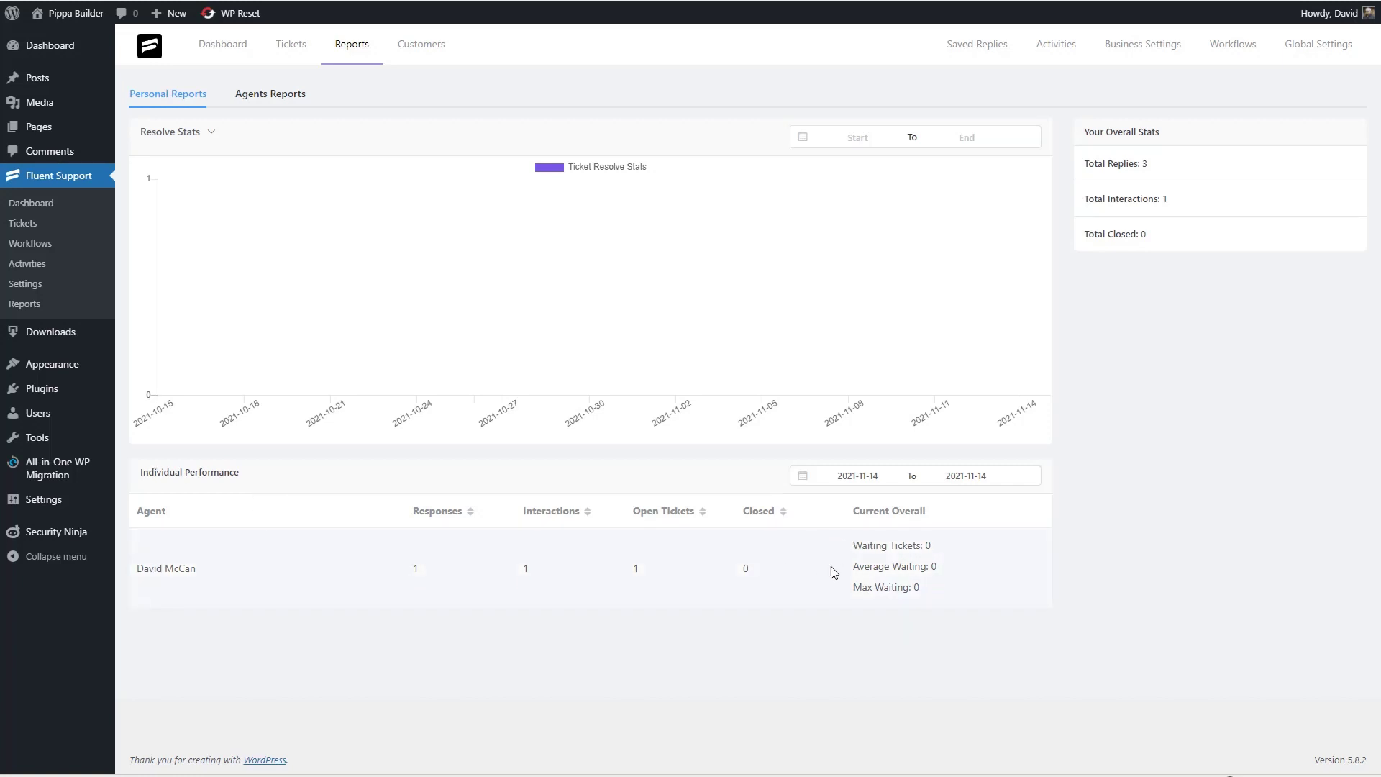
{"action": "left_click", "coordinate": [270, 94]}
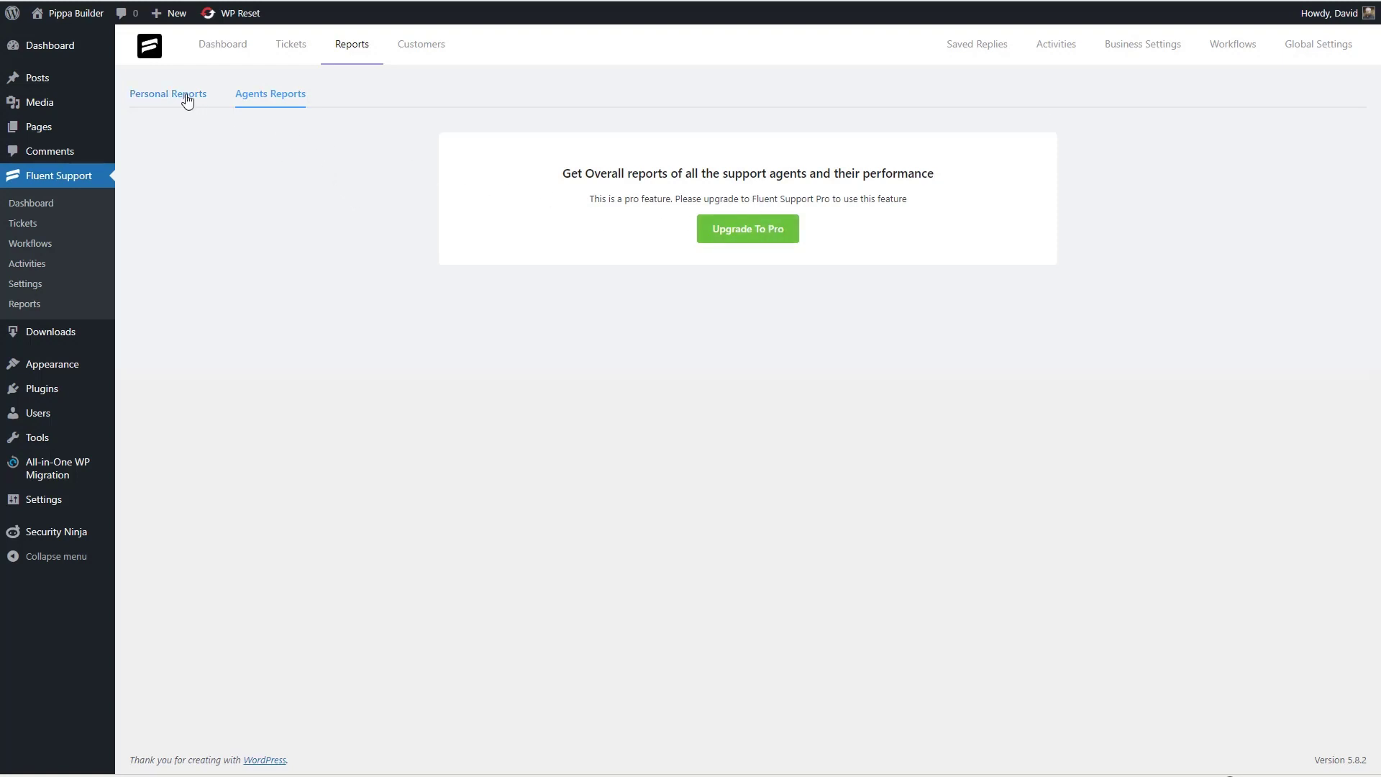
{"action": "left_click", "coordinate": [409, 64]}
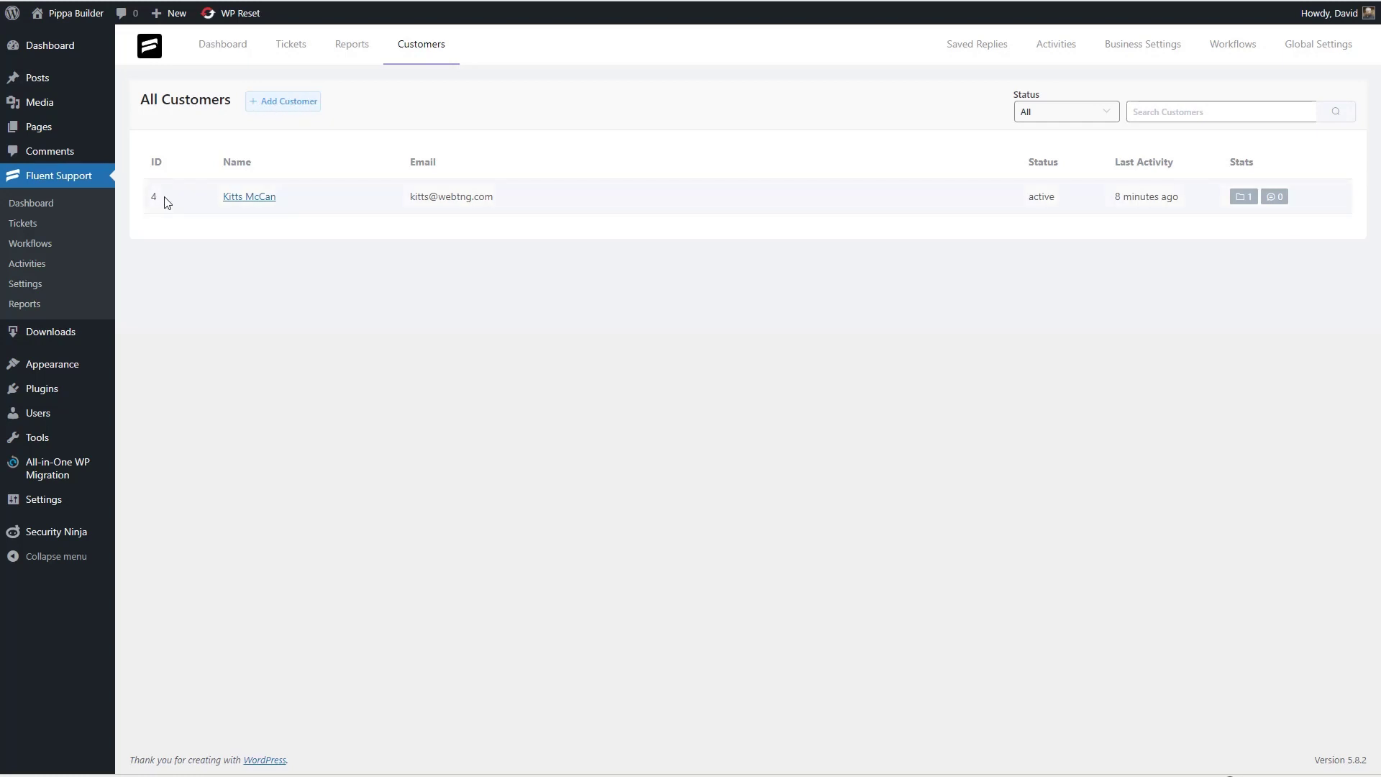
{"action": "left_click", "coordinate": [253, 199]}
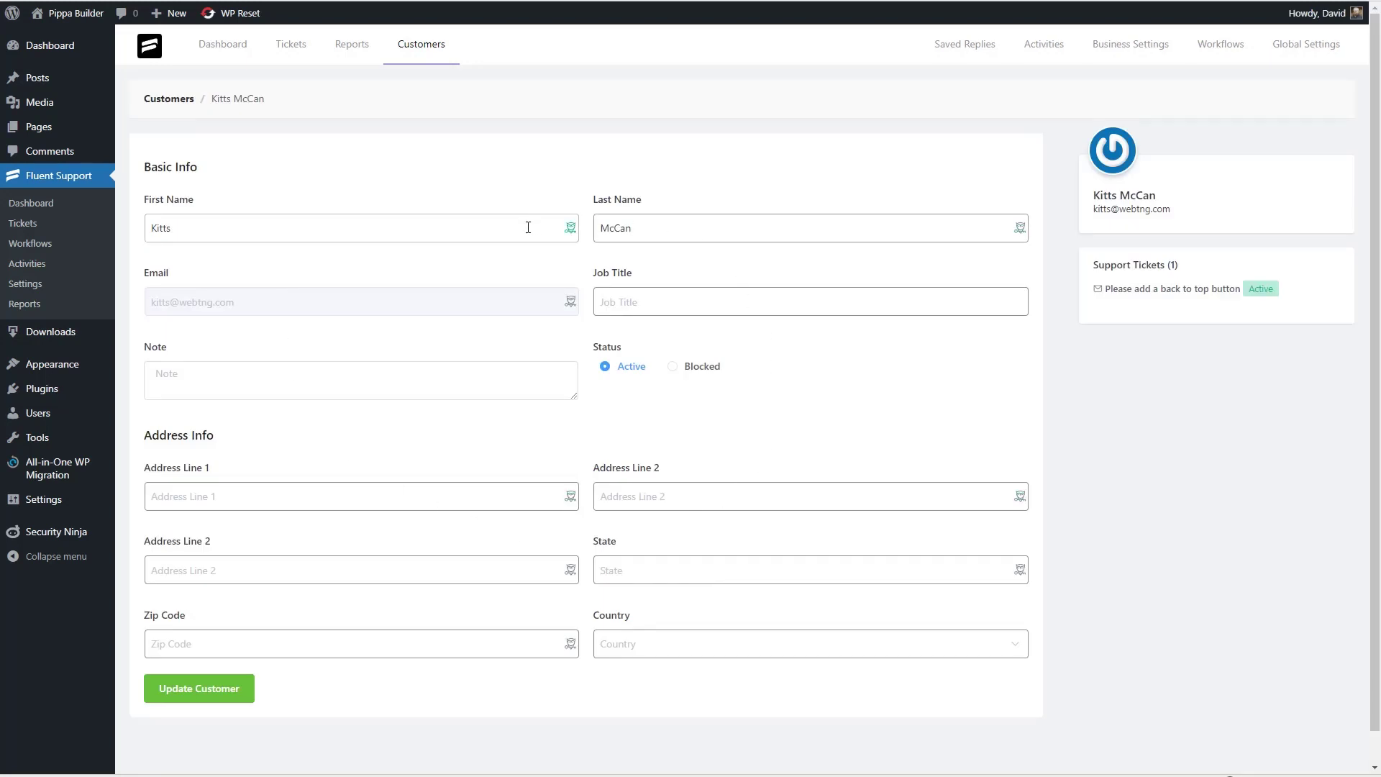
{"action": "mouse_move", "coordinate": [88, 417]}
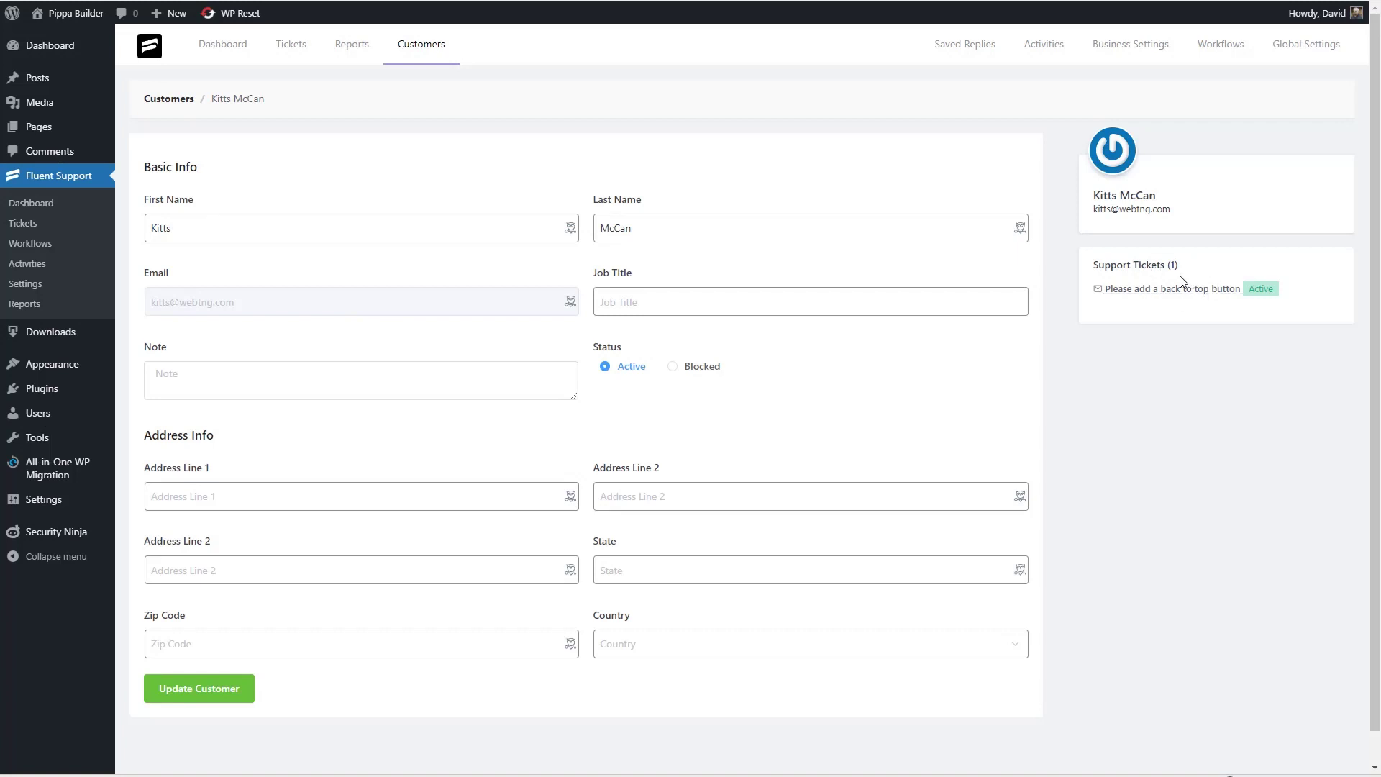
{"action": "left_click", "coordinate": [185, 102]}
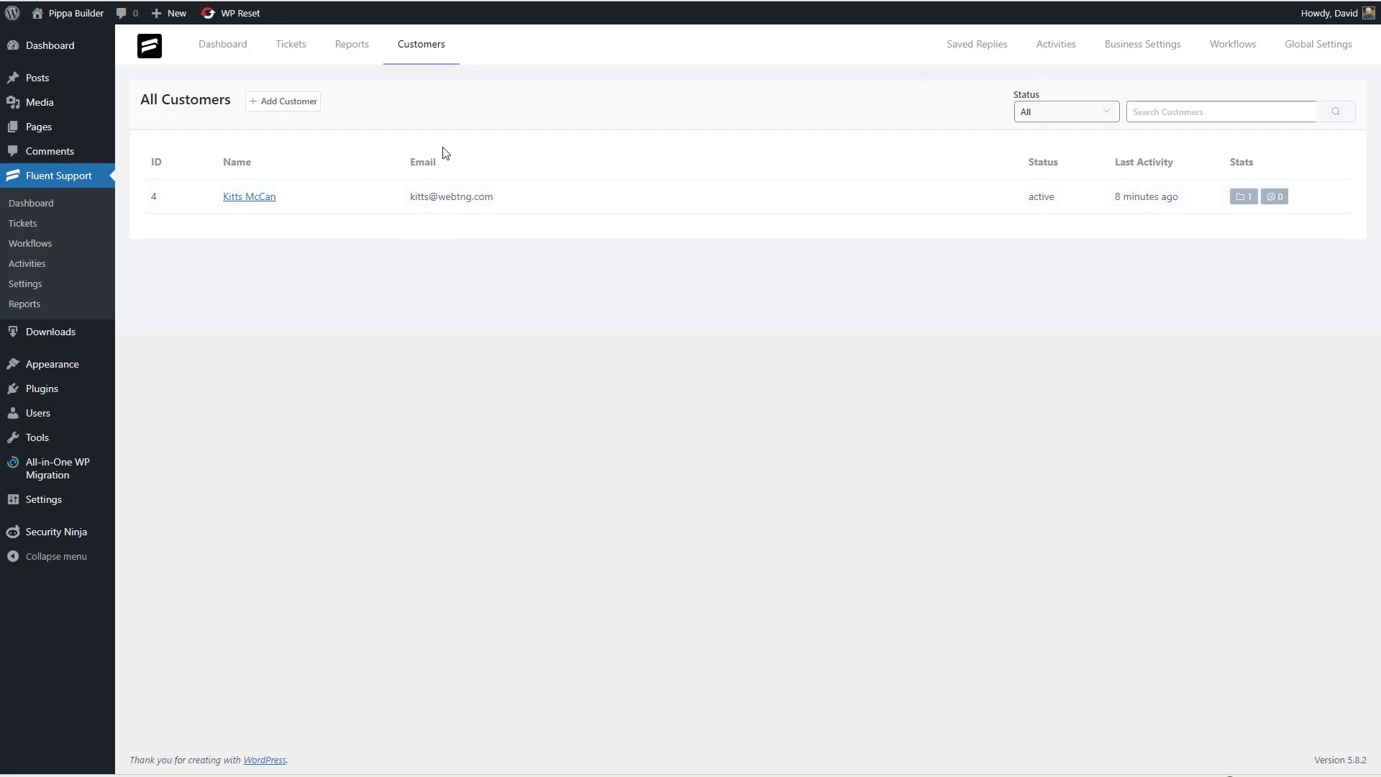
- Review Saved Replies and the Activities log, opening and closing its settings
{"action": "left_click", "coordinate": [970, 46]}
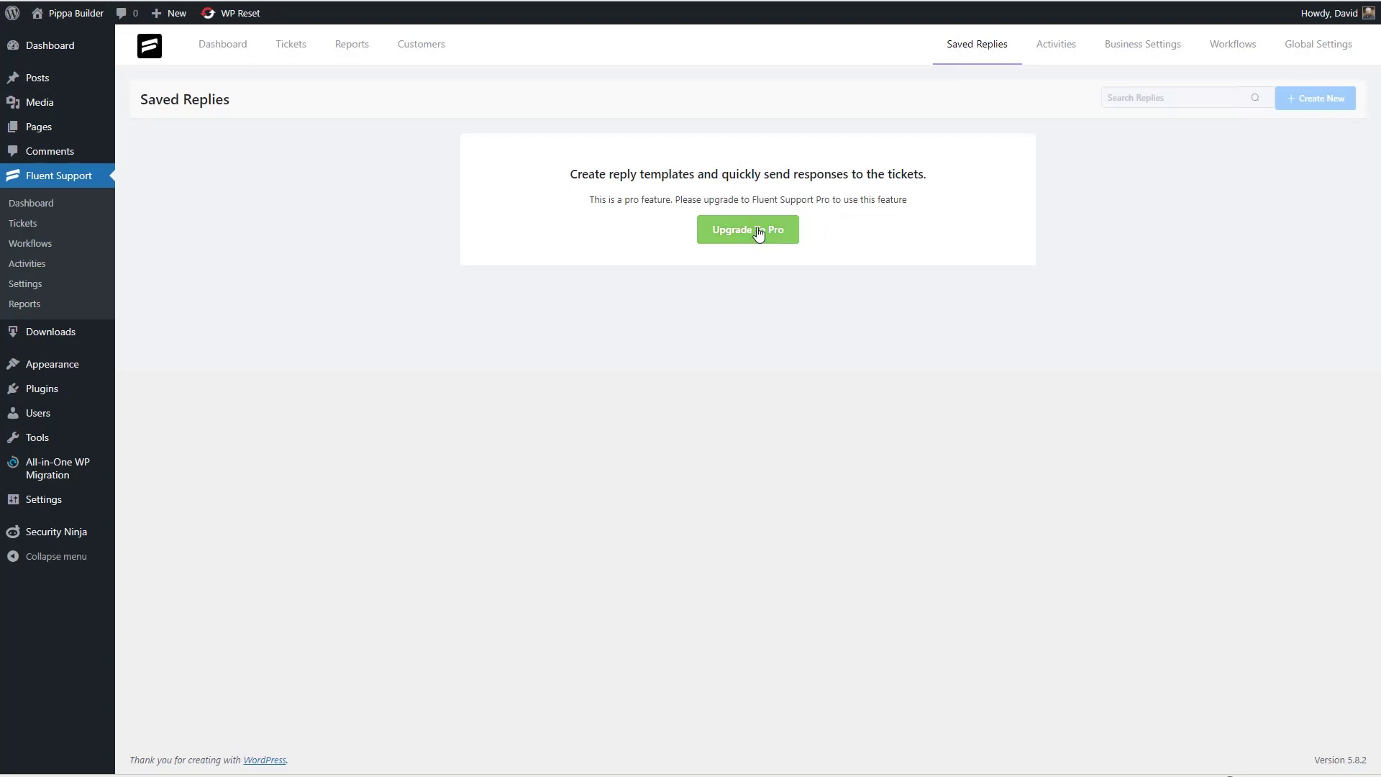
{"action": "left_click", "coordinate": [1055, 46]}
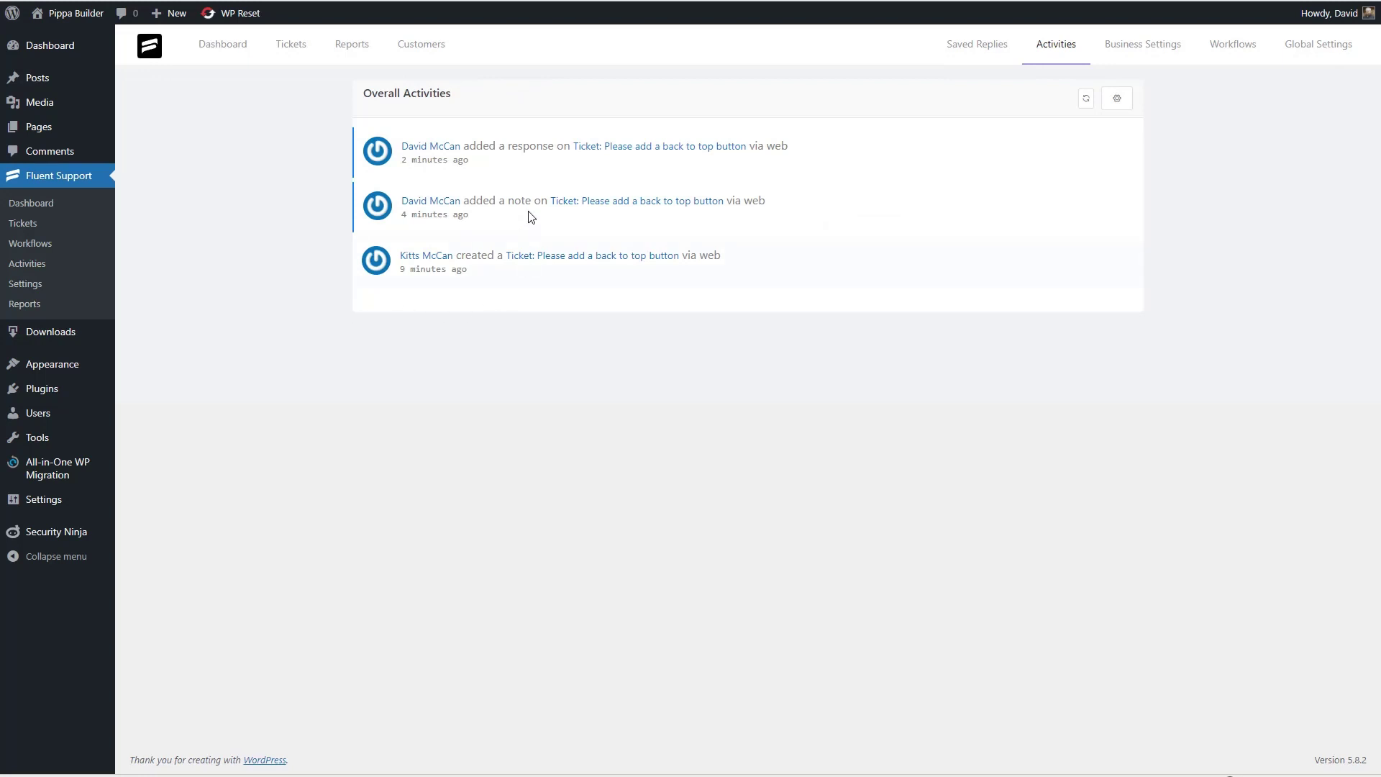
{"action": "left_click", "coordinate": [1116, 99]}
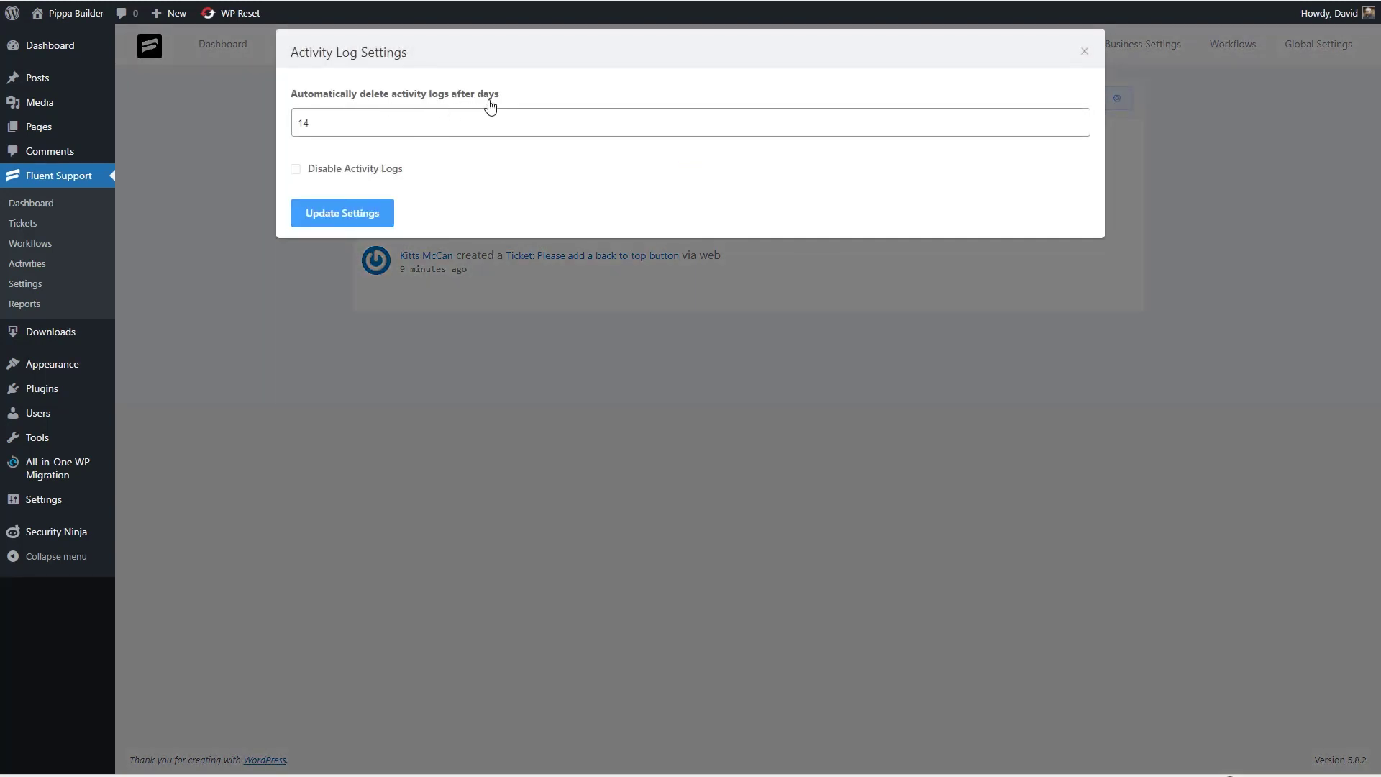
{"action": "left_click", "coordinate": [1083, 51]}
- Look over Business Settings, Workflows and Global Settings, then go to the Fluent Support website
{"action": "left_click", "coordinate": [1143, 45]}
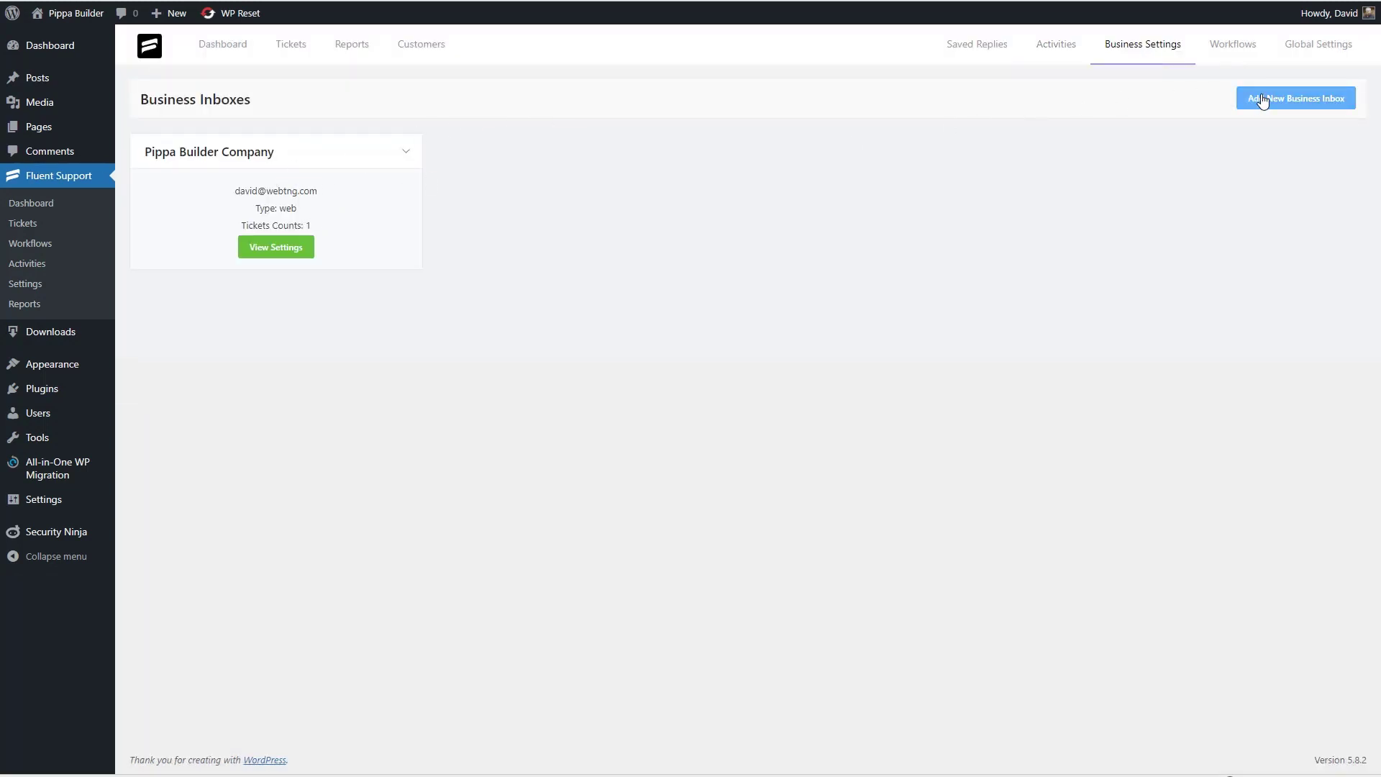
{"action": "left_click", "coordinate": [1234, 48]}
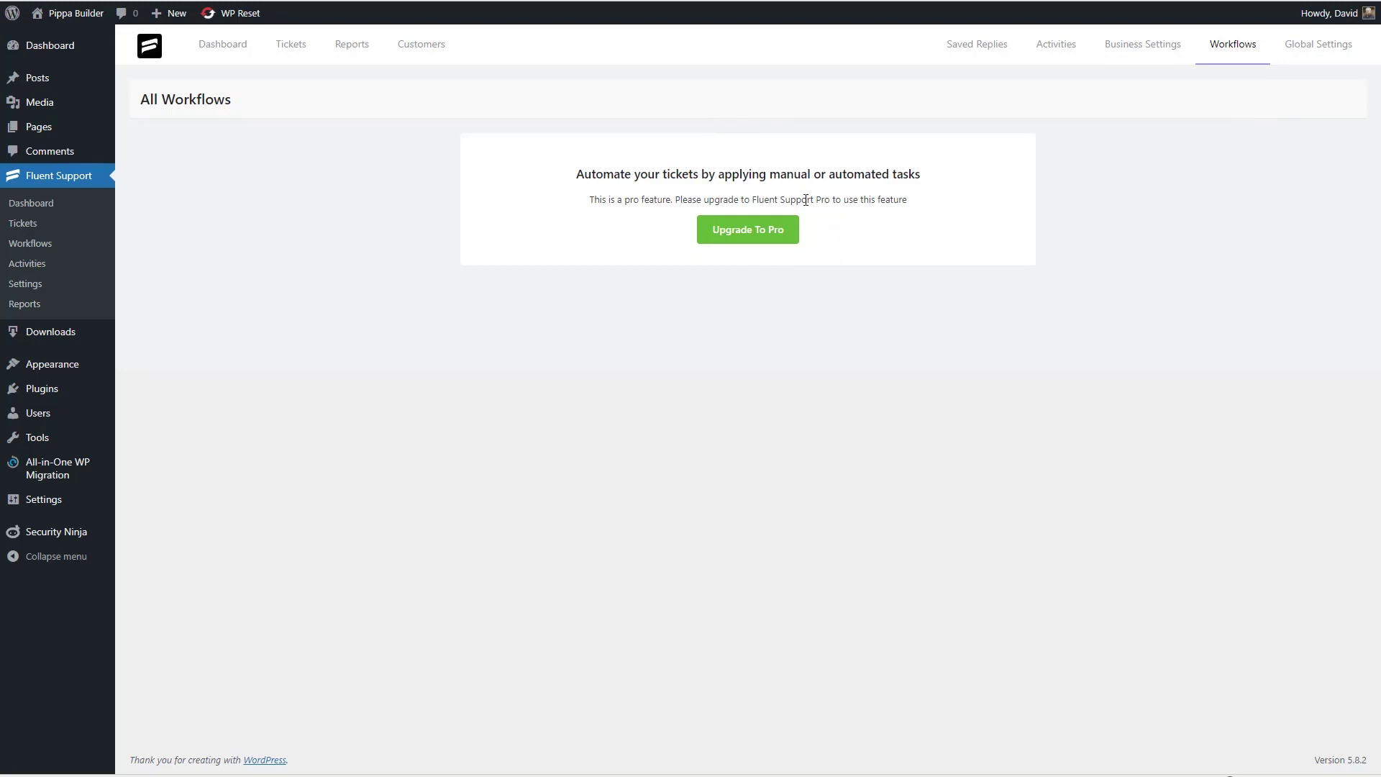
{"action": "left_click", "coordinate": [1318, 44]}
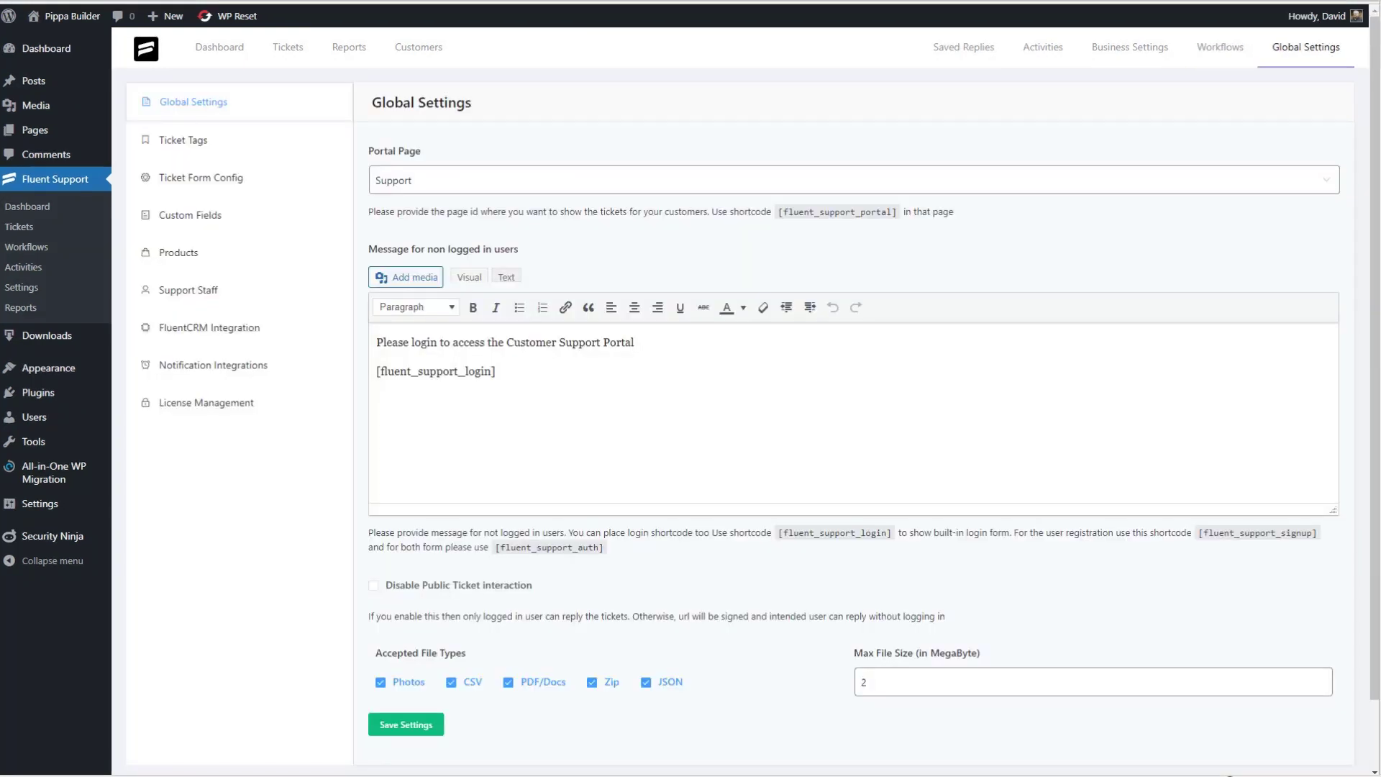
{"action": "left_click", "coordinate": [234, 49]}
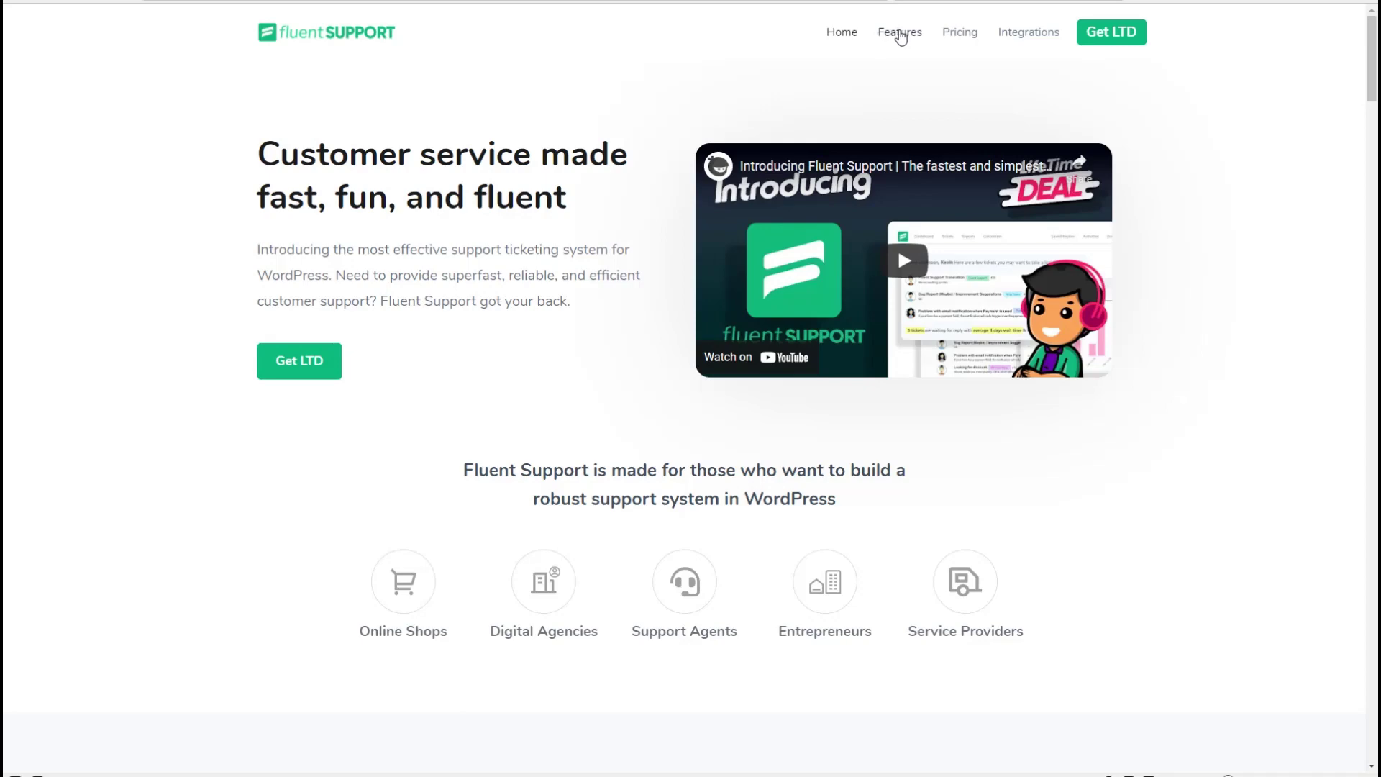
{"action": "left_click", "coordinate": [899, 33]}
- Scroll through the website's Features and Integrations pages, ending on the Email Piping doc
{"action": "scroll", "coordinate": [620, 234], "scroll_direction": "down", "scroll_amount": 3}
{"action": "scroll", "coordinate": [624, 236], "scroll_direction": "down", "scroll_amount": 15}
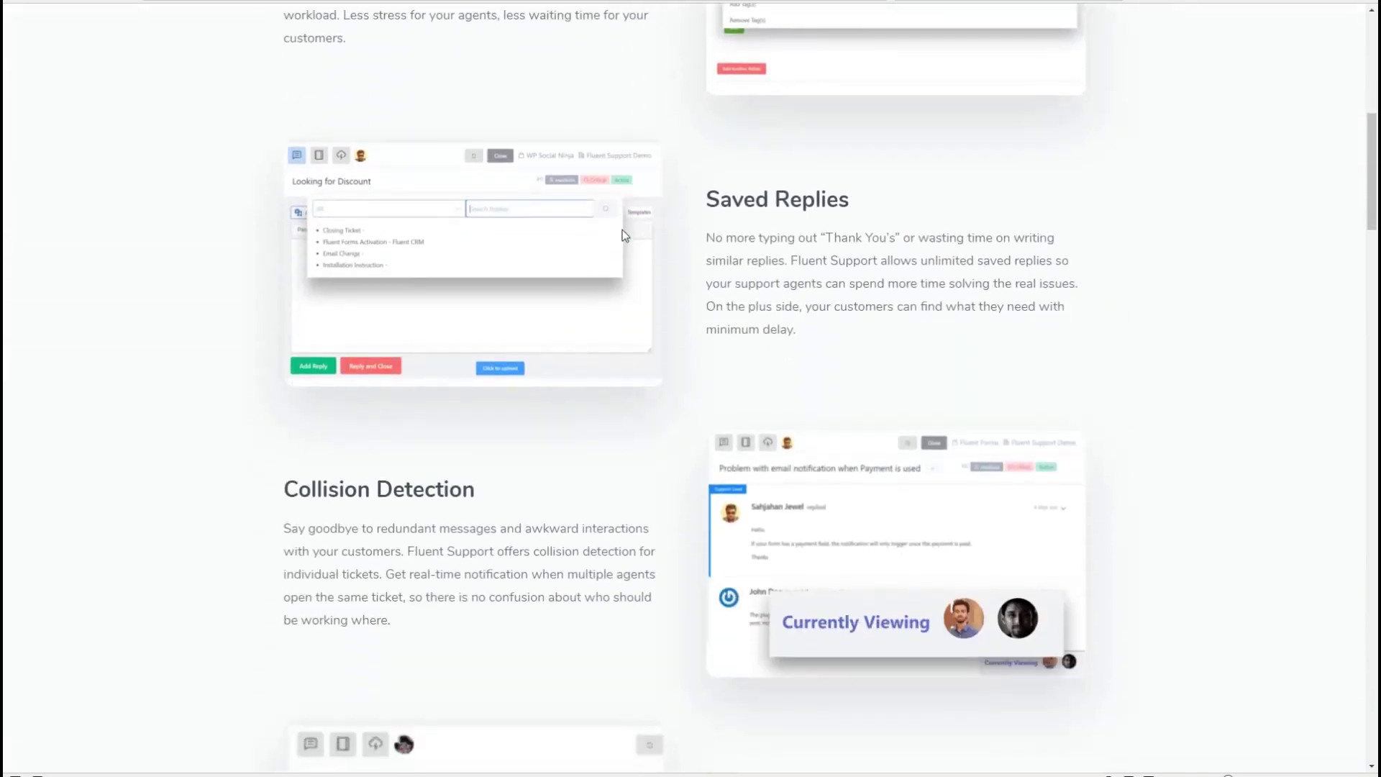
{"action": "scroll", "coordinate": [623, 237], "scroll_direction": "up", "scroll_amount": 15}
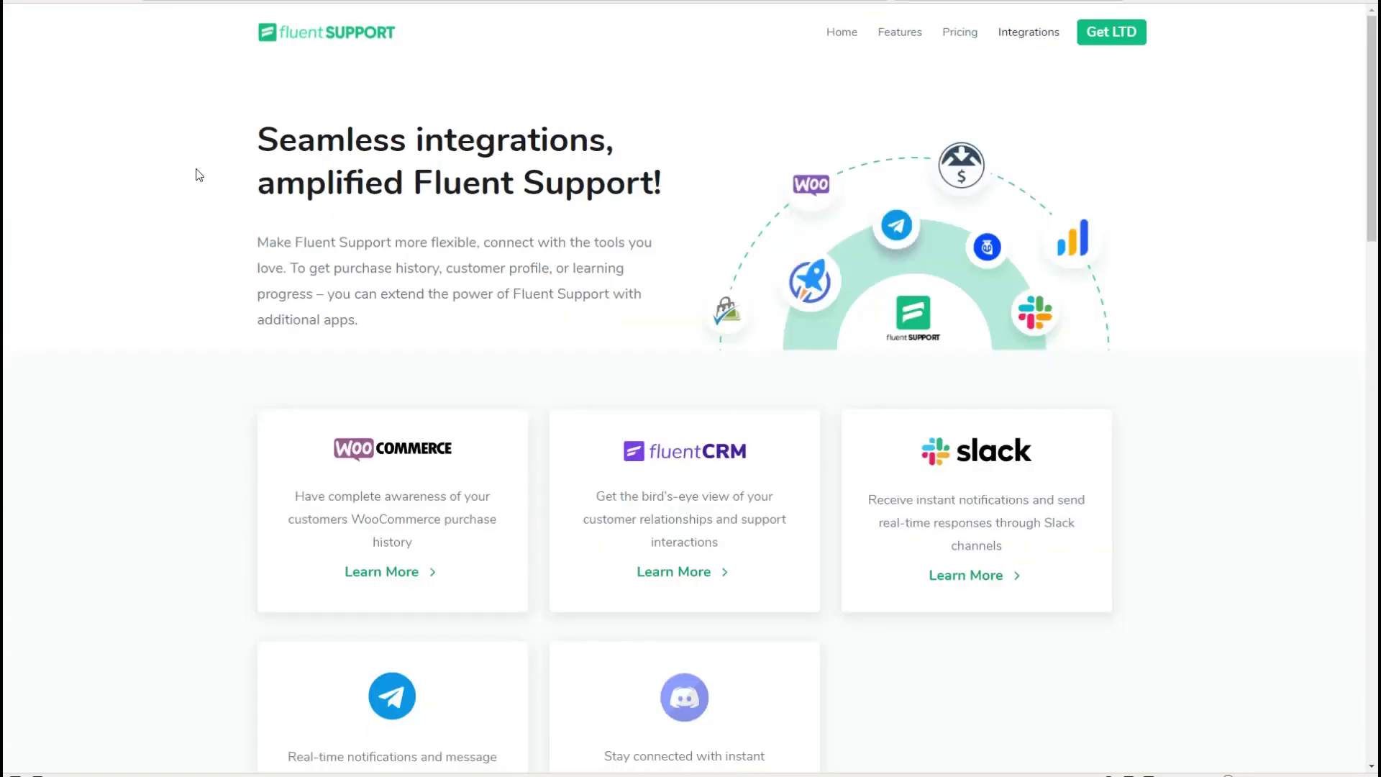
{"action": "scroll", "coordinate": [199, 175], "scroll_direction": "down", "scroll_amount": 10}
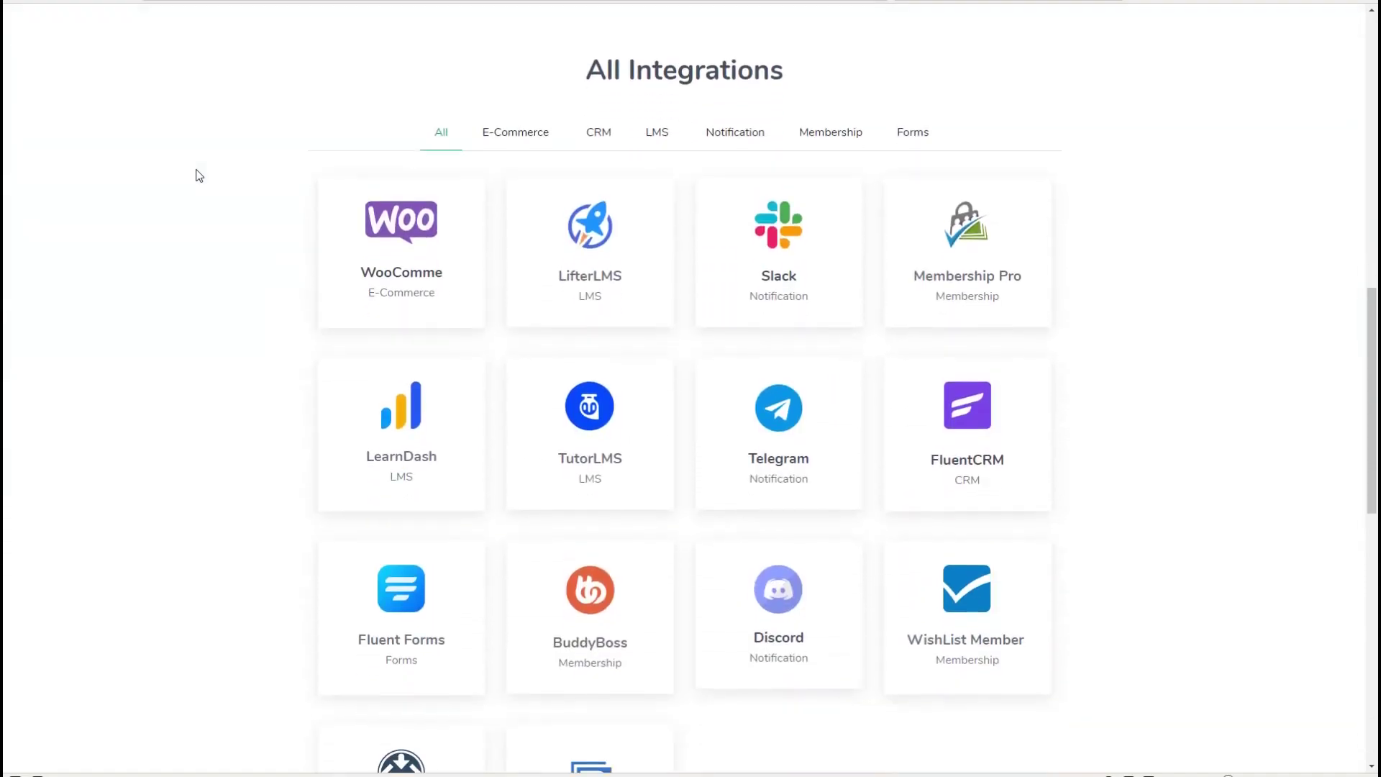
{"action": "scroll", "coordinate": [199, 175], "scroll_direction": "down", "scroll_amount": 2}
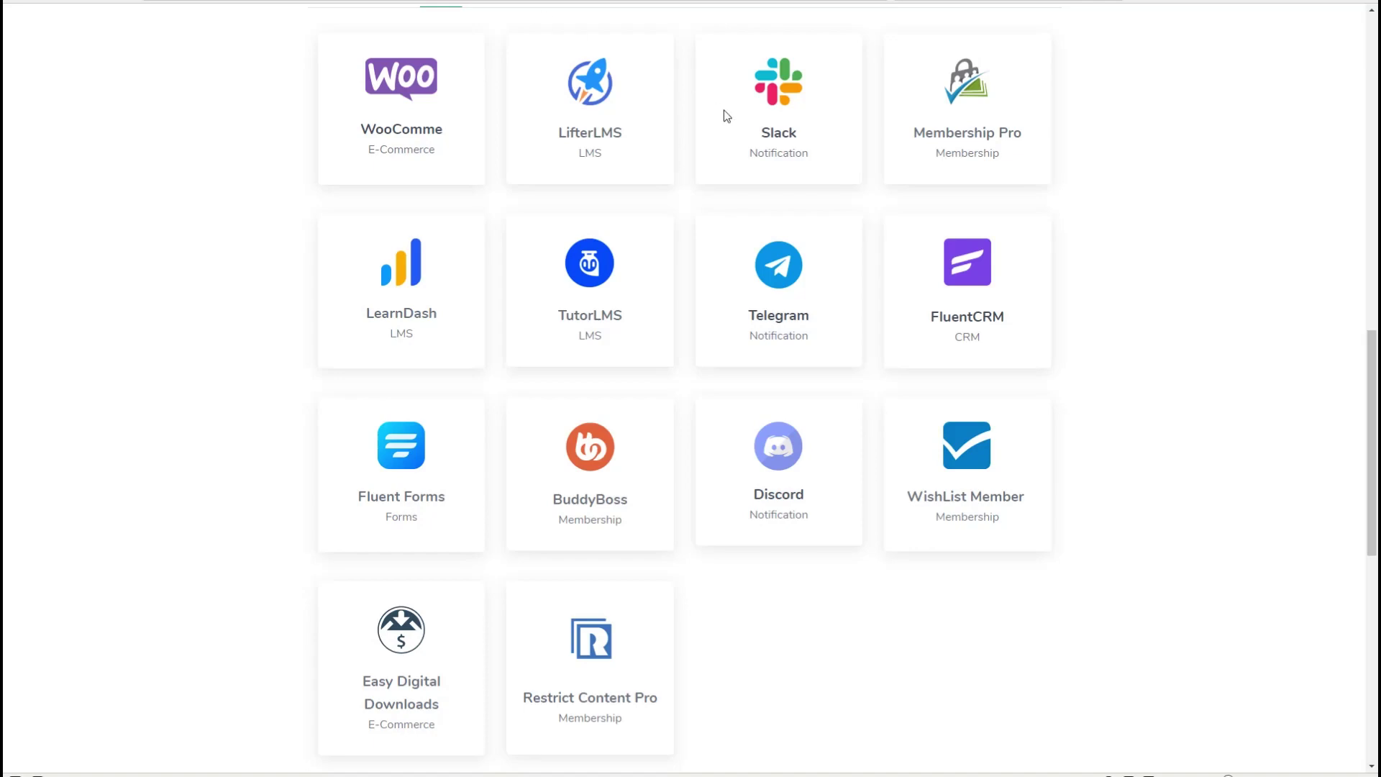
{"action": "scroll", "coordinate": [724, 114], "scroll_direction": "up", "scroll_amount": 20}
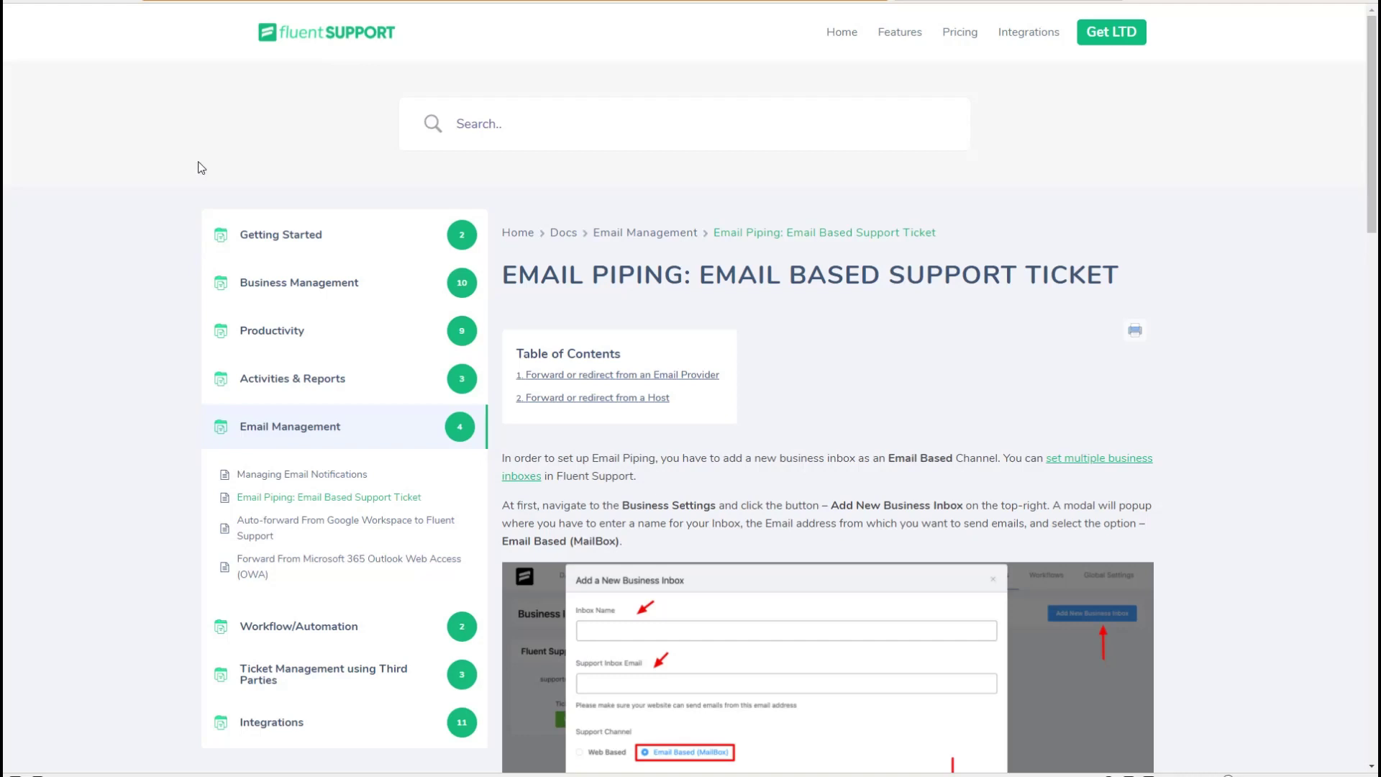
{"action": "scroll", "coordinate": [197, 163], "scroll_direction": "down", "scroll_amount": 1}
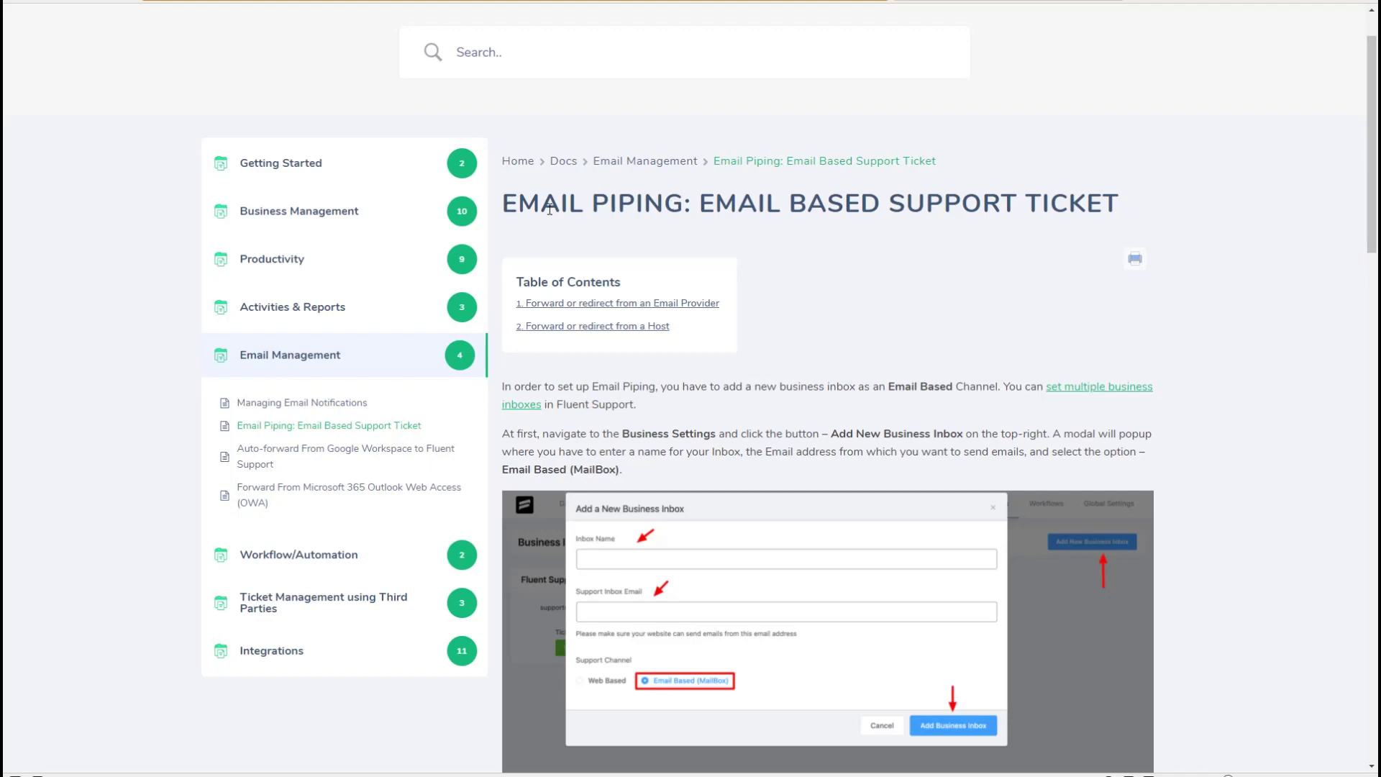
- Scroll through the Email Piping guide, then check License Management in Fluent Support's Global Settings
{"action": "scroll", "coordinate": [652, 204], "scroll_direction": "down", "scroll_amount": 9}
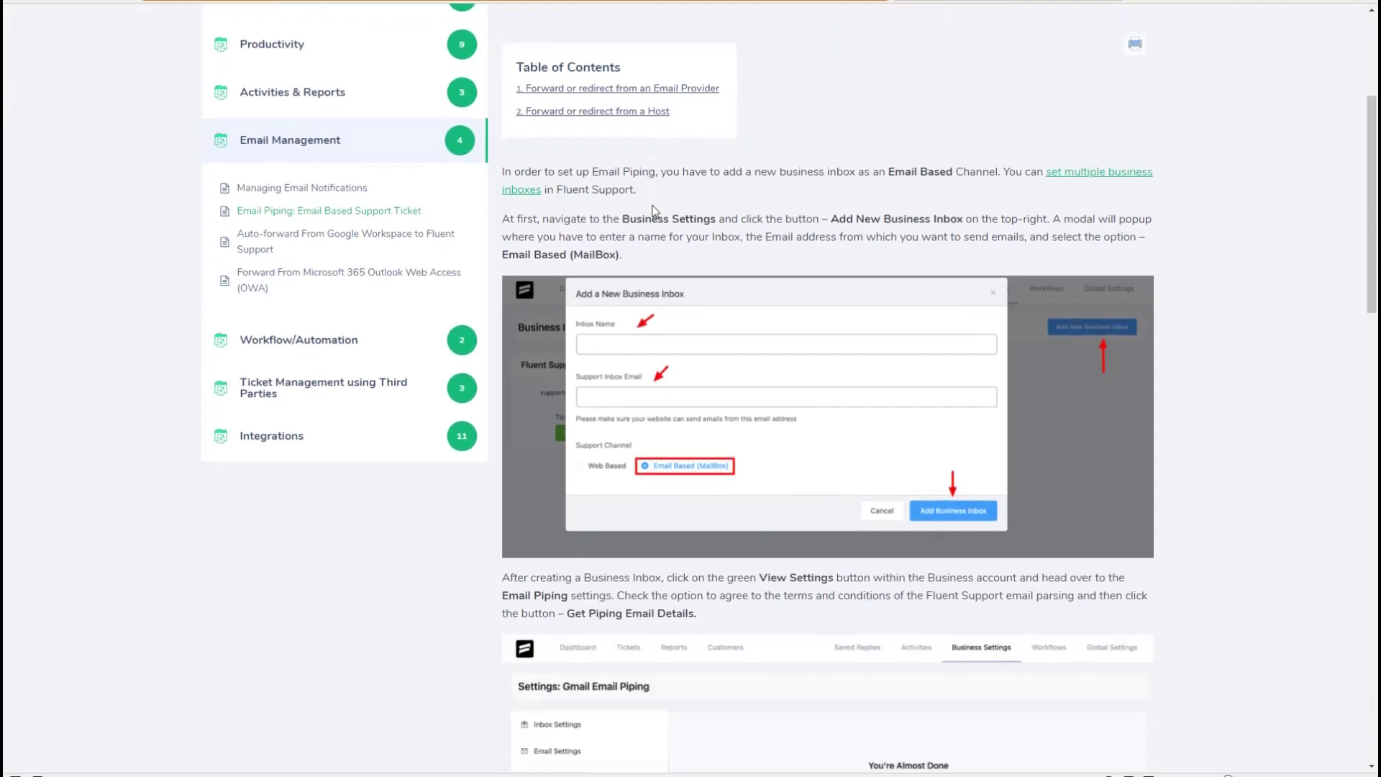
{"action": "scroll", "coordinate": [653, 209], "scroll_direction": "down", "scroll_amount": 2}
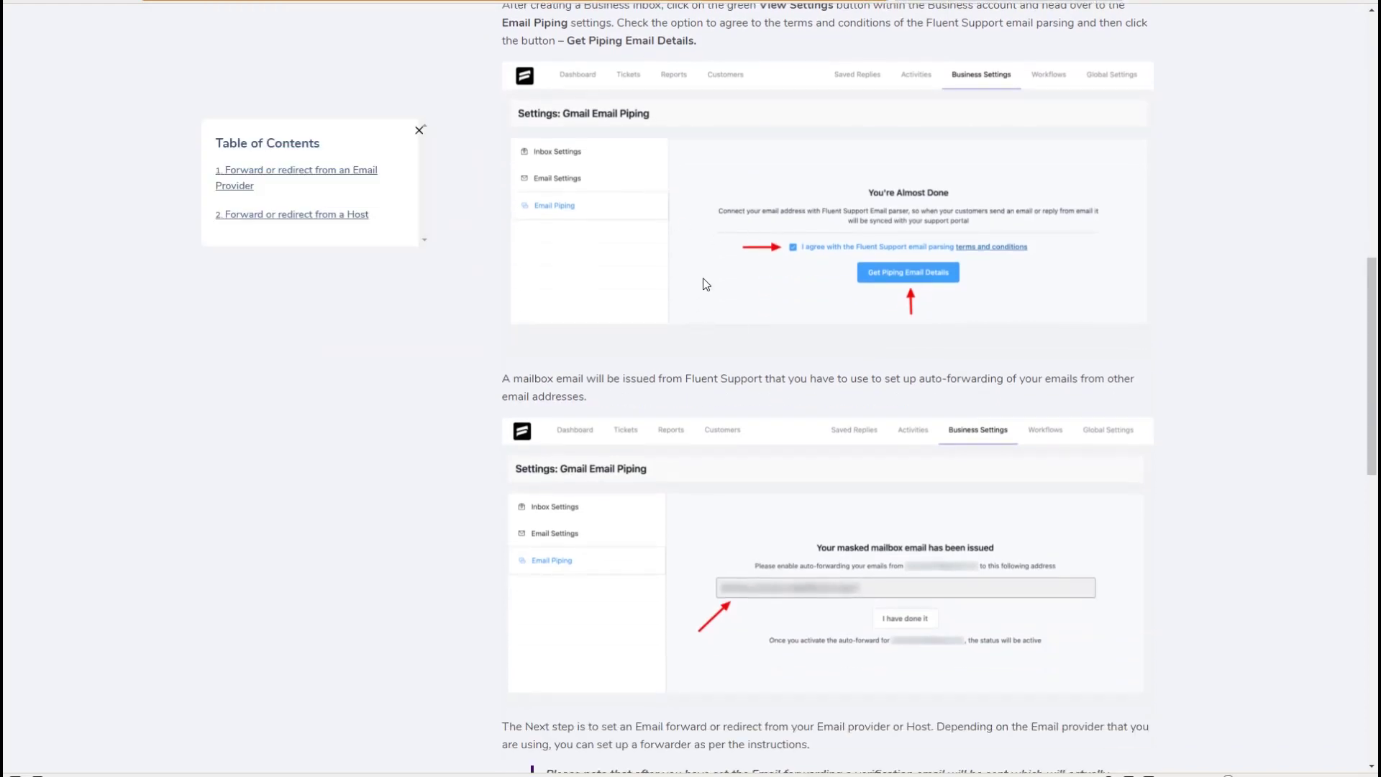
{"action": "scroll", "coordinate": [717, 323], "scroll_direction": "down", "scroll_amount": 4}
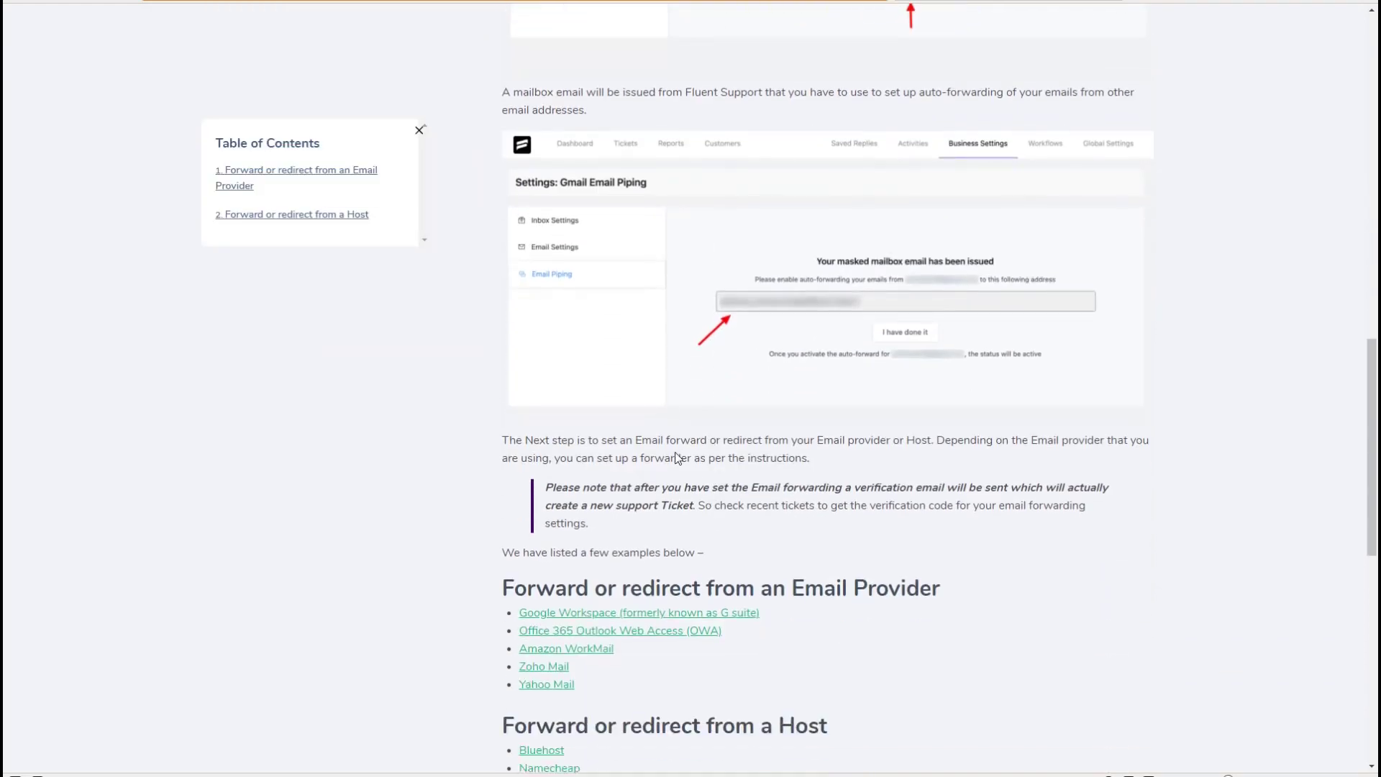
{"action": "scroll", "coordinate": [716, 518], "scroll_direction": "down", "scroll_amount": 3}
{"action": "scroll", "coordinate": [666, 156], "scroll_direction": "up", "scroll_amount": 10}
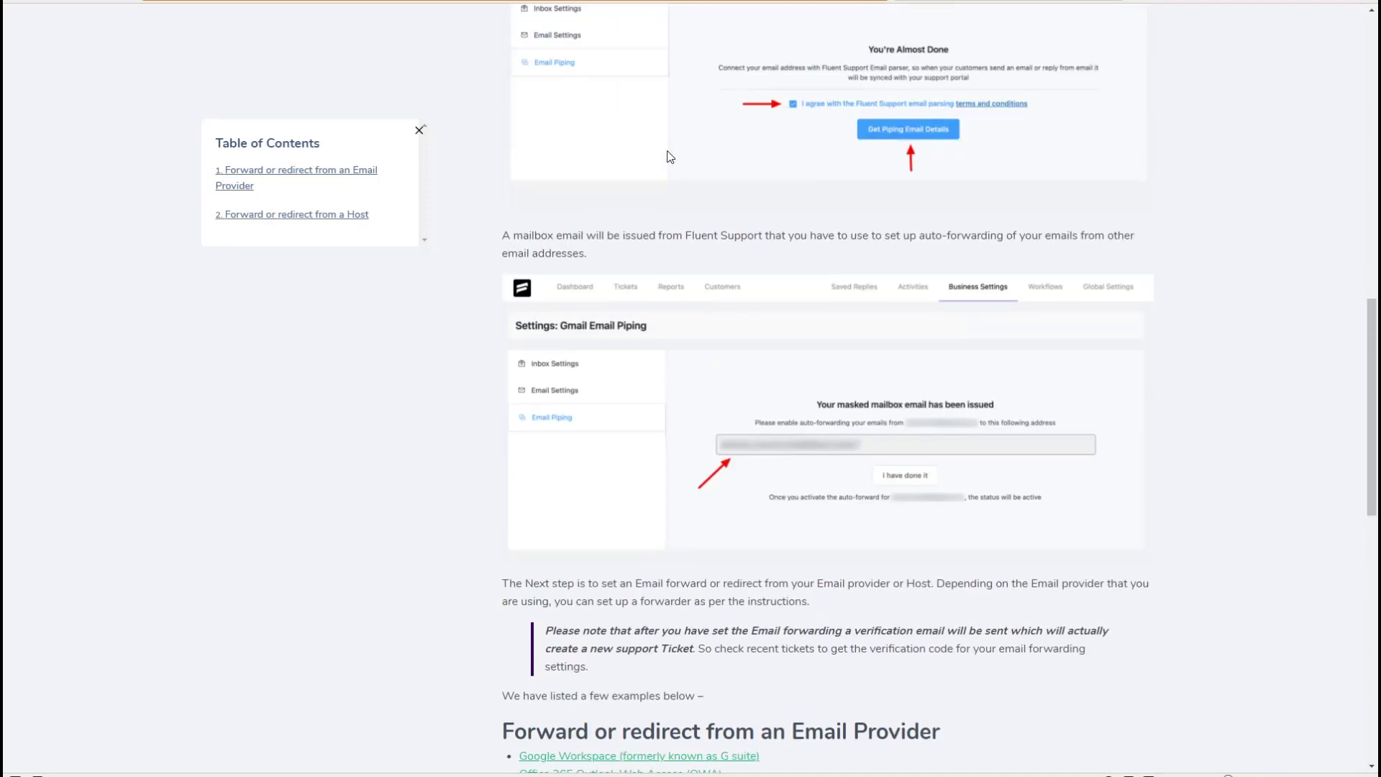
{"action": "scroll", "coordinate": [670, 157], "scroll_direction": "up", "scroll_amount": 9}
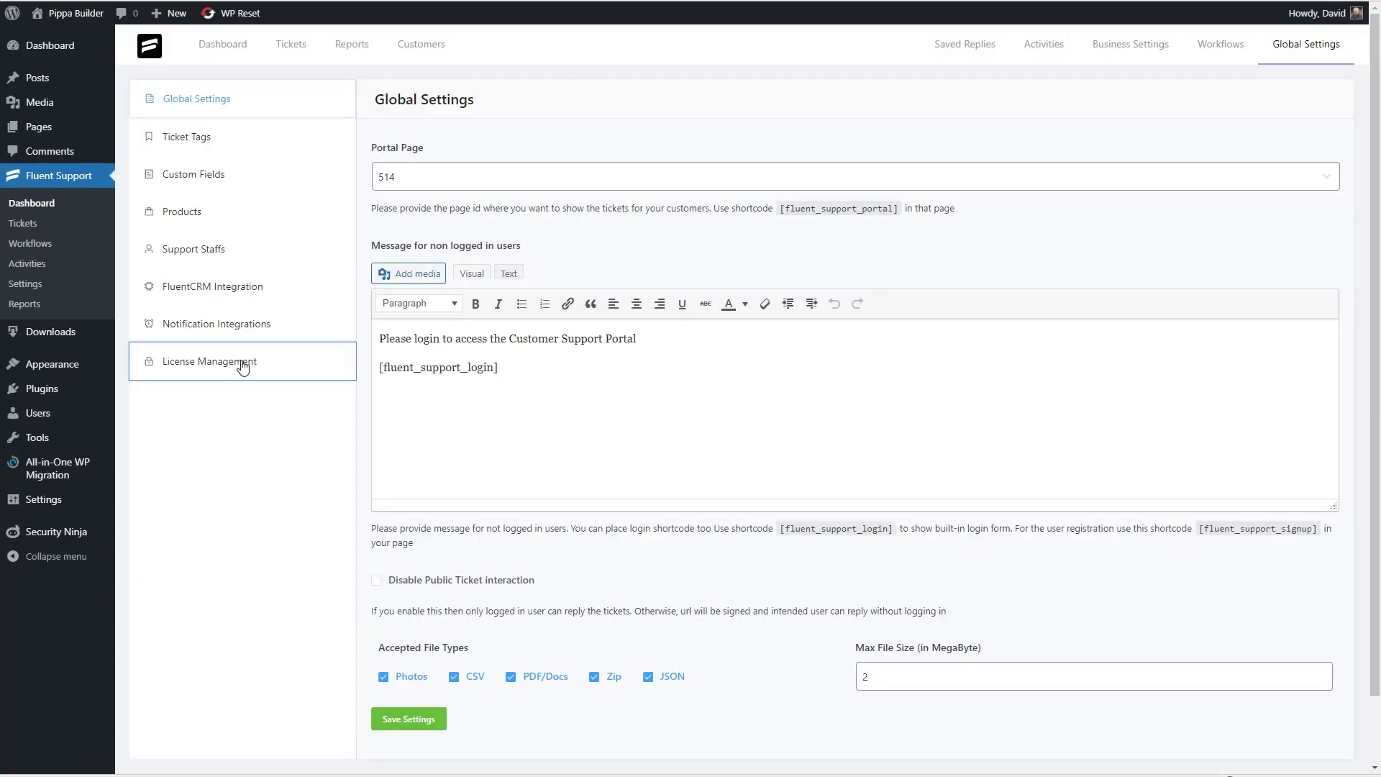
{"action": "left_click", "coordinate": [244, 362]}
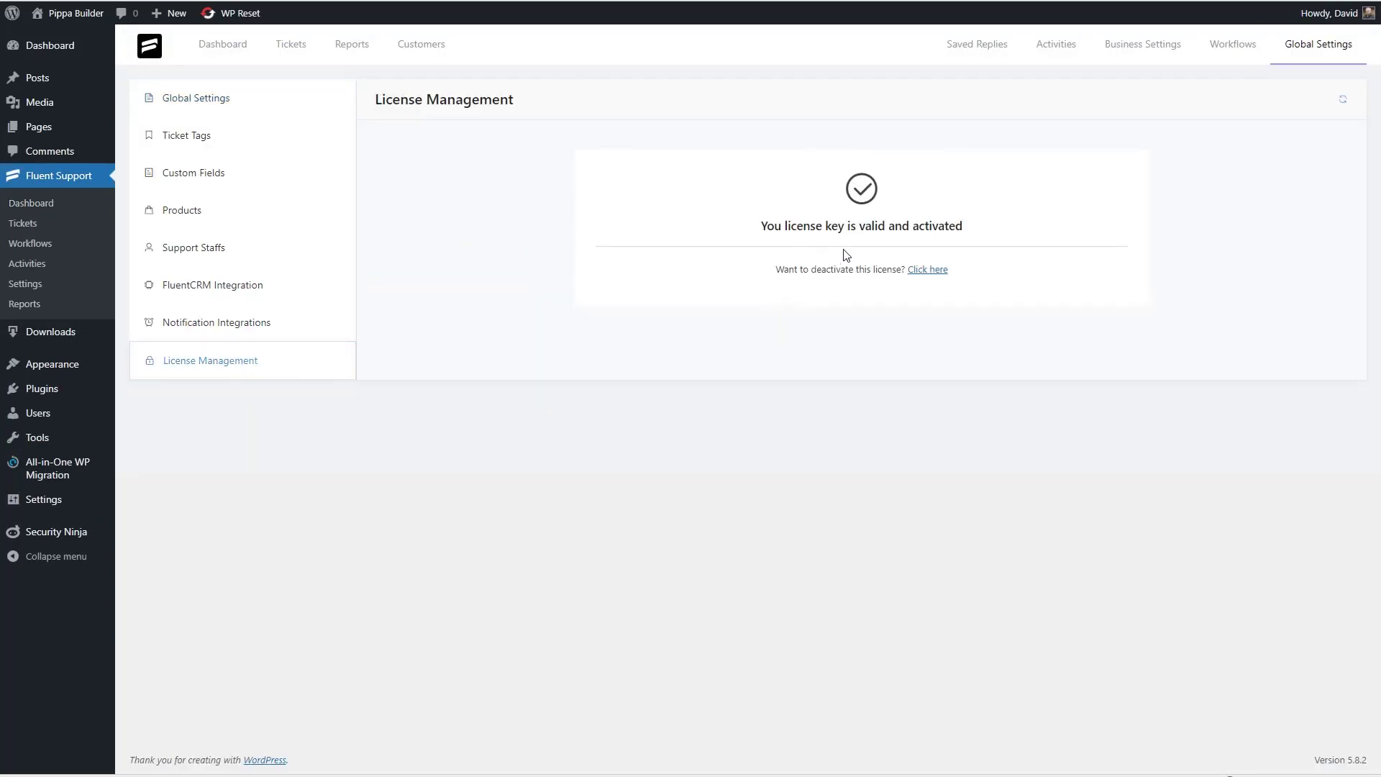
- Create the ticket tag 'Feature Requests' described 'Tickets where the customer suggests a feature'
{"action": "left_click", "coordinate": [201, 101]}
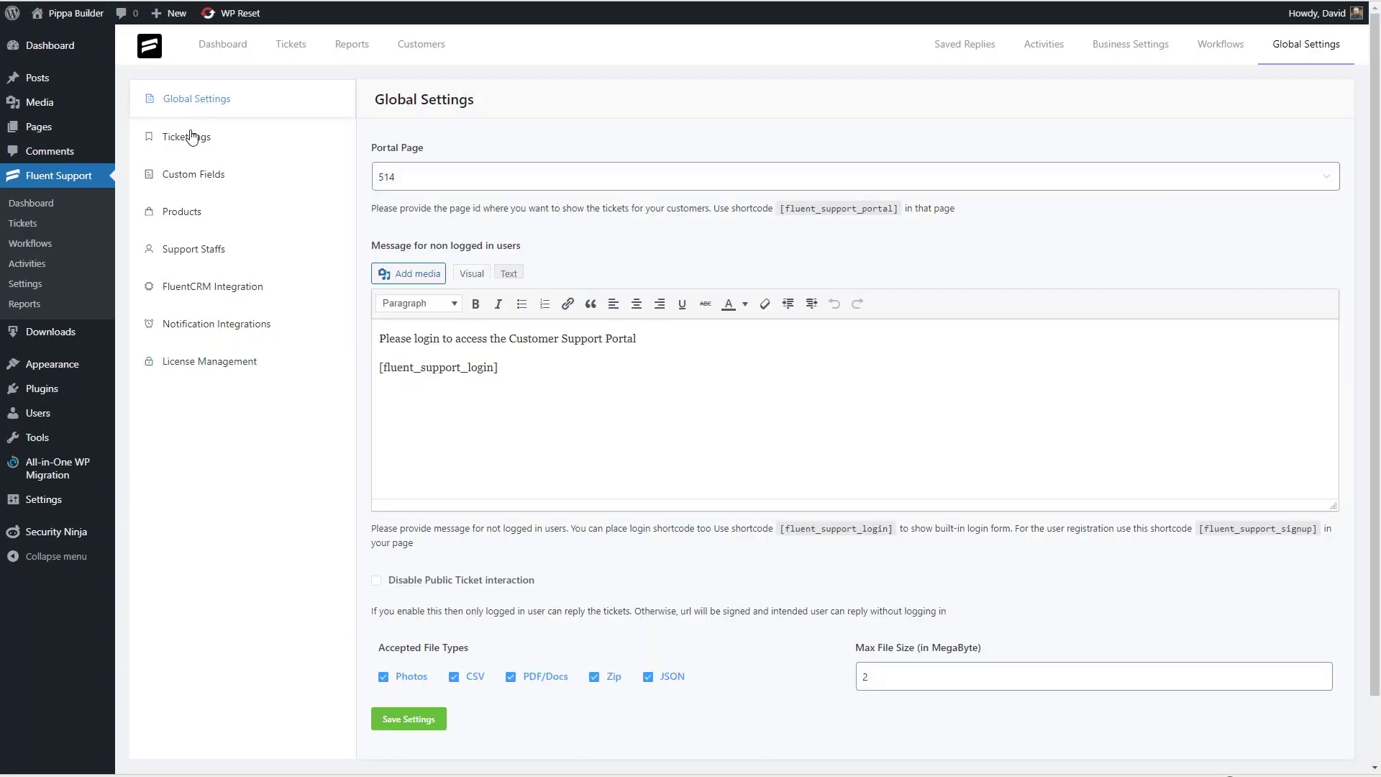
{"action": "left_click", "coordinate": [188, 137]}
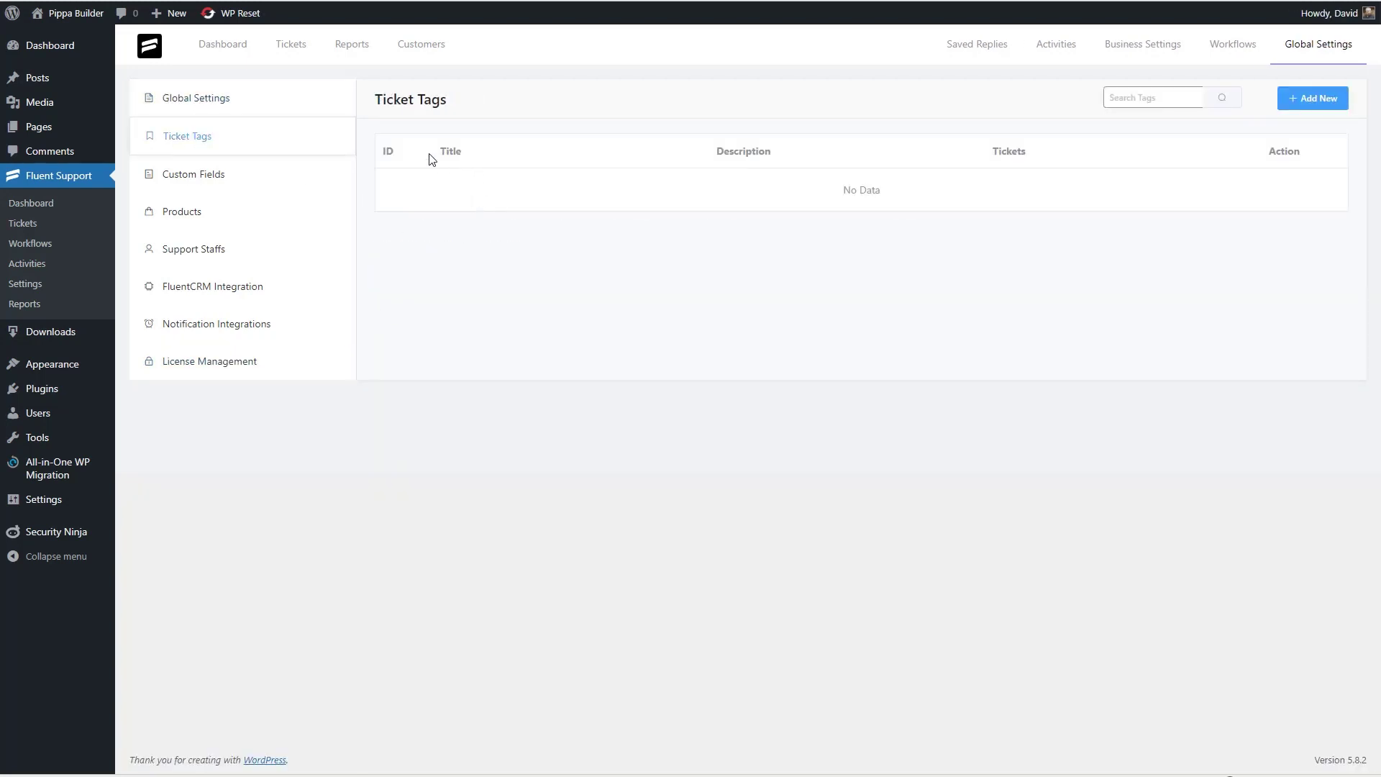
{"action": "left_click", "coordinate": [1321, 105]}
{"action": "left_click", "coordinate": [343, 123]}
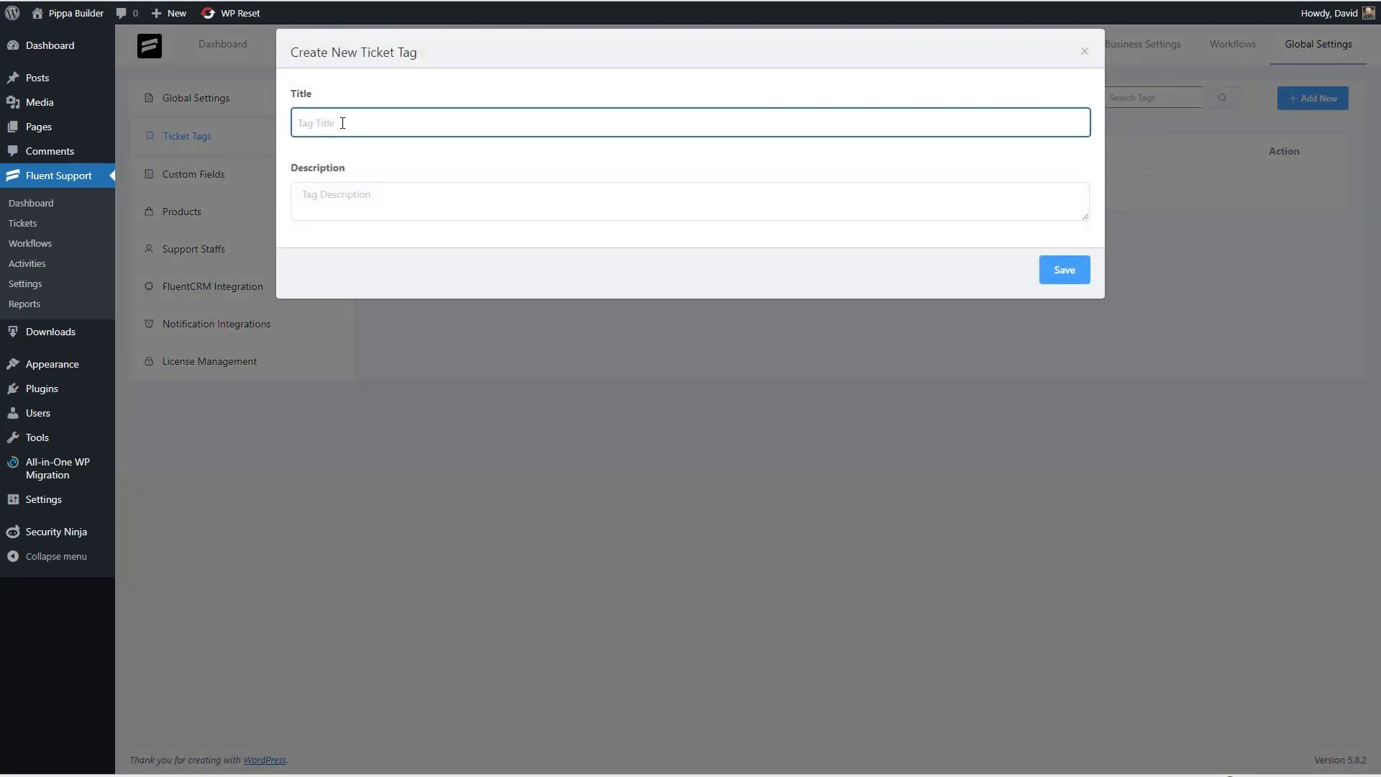
{"action": "type", "text": "Feature Requests"}
{"action": "key", "text": "Tab"}
{"action": "type", "text": "Tickets where the customer suggests a feature"}
{"action": "left_click", "coordinate": [1058, 272]}
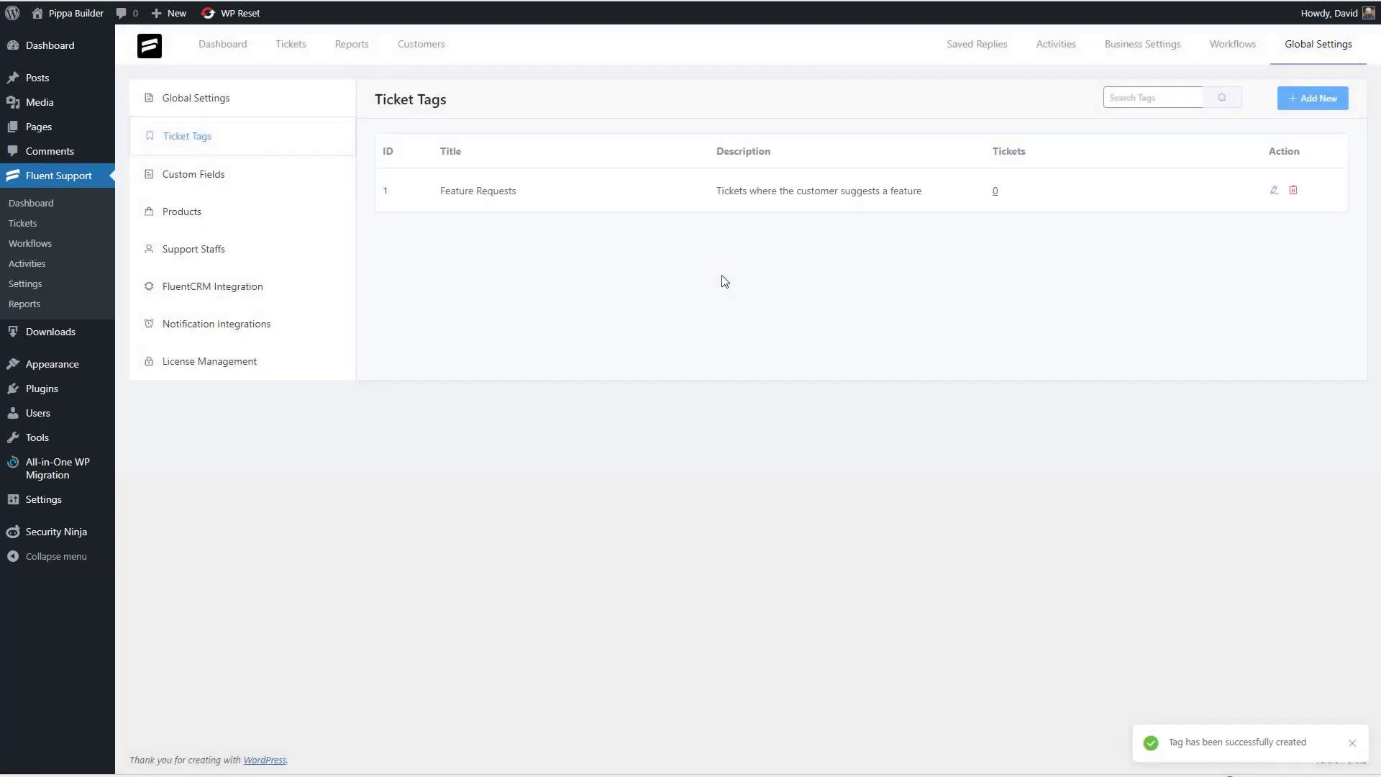
- Create the 'Pre Sales' tag described 'Pre-Sales questions', then go to Custom Fields
{"action": "left_click", "coordinate": [1301, 104]}
{"action": "type", "text": "Pre Sales"}
{"action": "key", "text": "Tab"}
{"action": "type", "text": "Pre-Sales questions"}
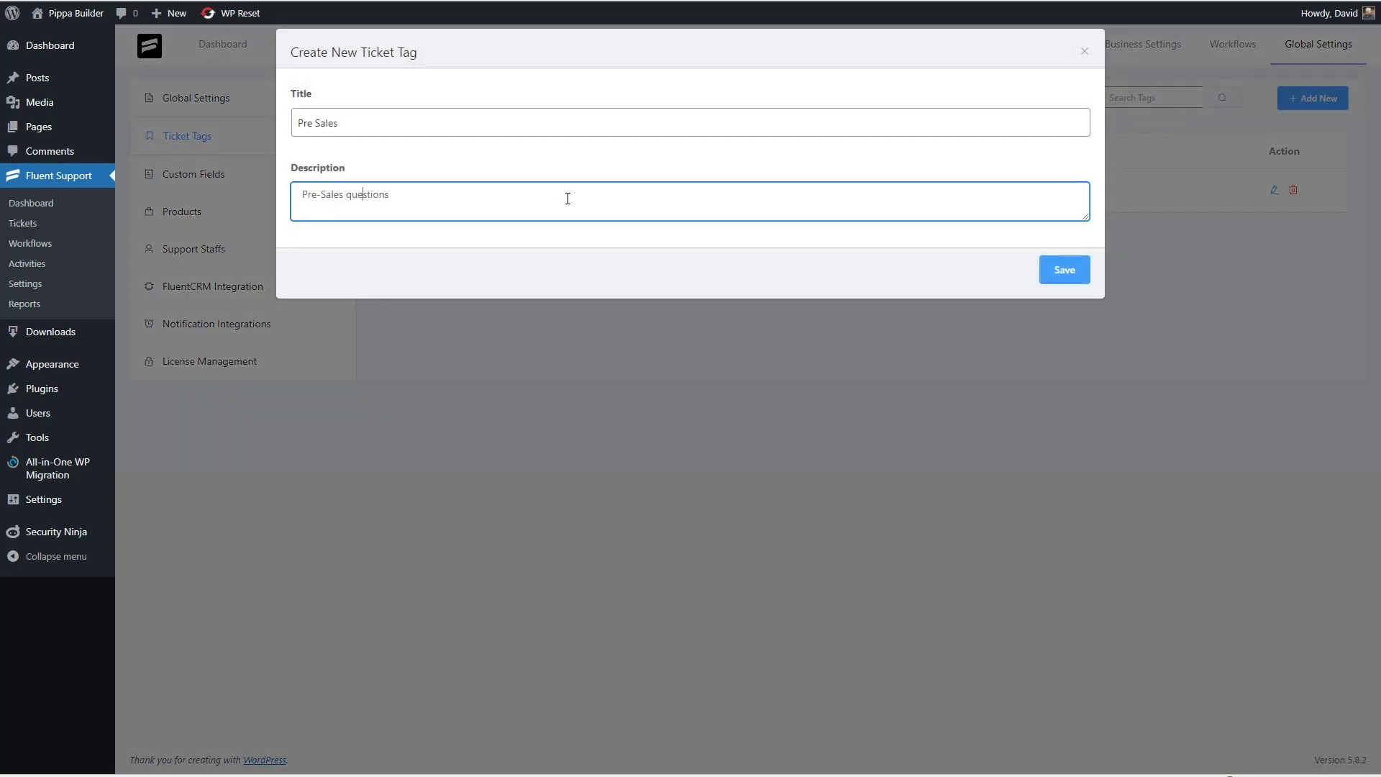
{"action": "left_click", "coordinate": [1055, 276]}
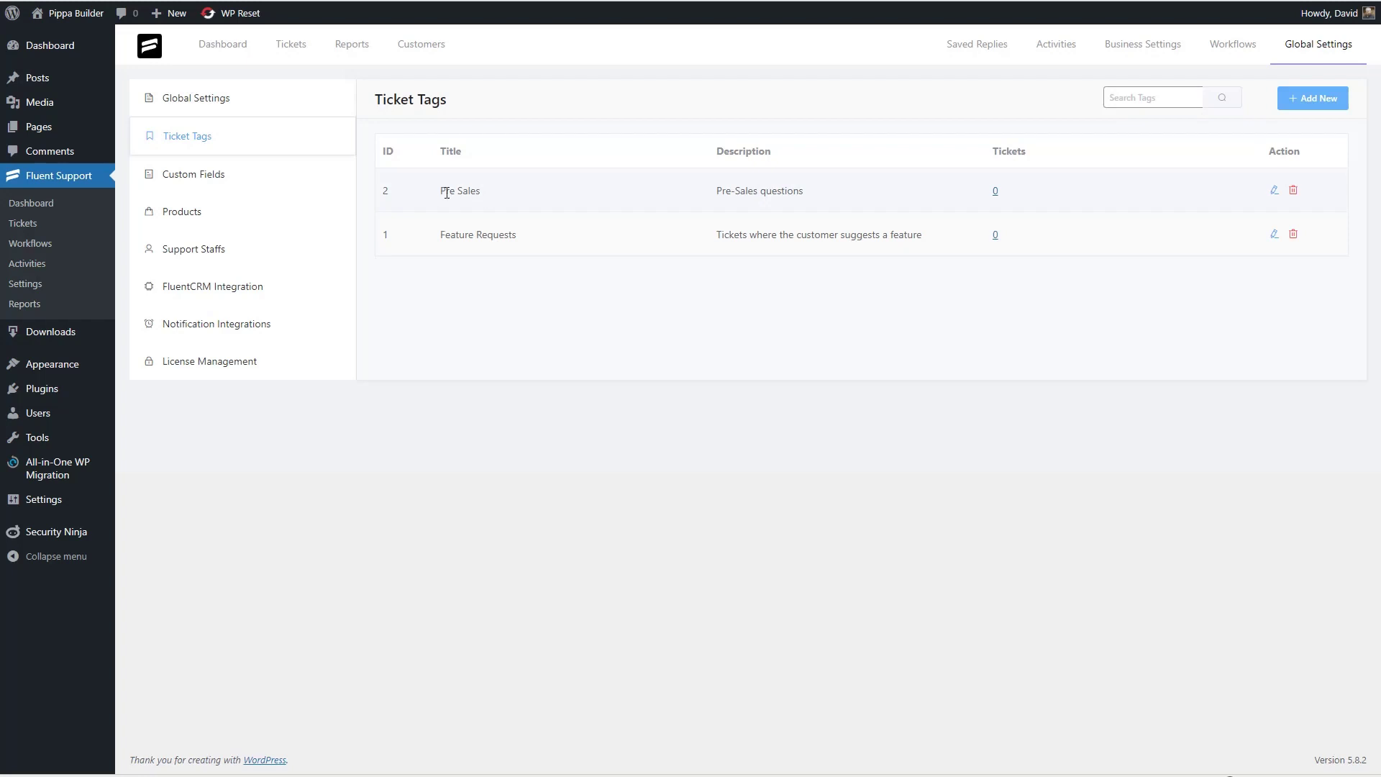
{"action": "left_click", "coordinate": [186, 179]}
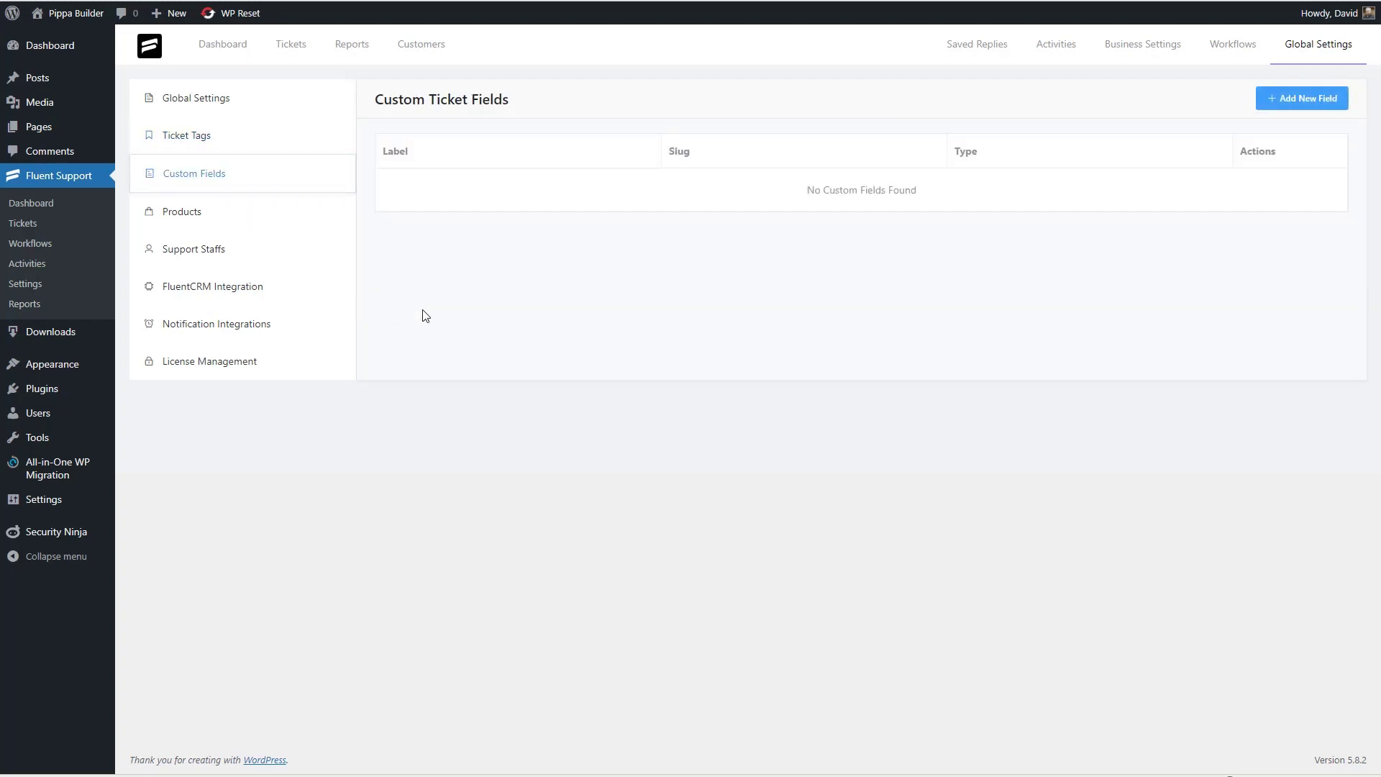
- Start a Select choice custom field labelled Department with placeholder 'Select Department'
{"action": "left_click", "coordinate": [1279, 101]}
{"action": "left_click", "coordinate": [399, 124]}
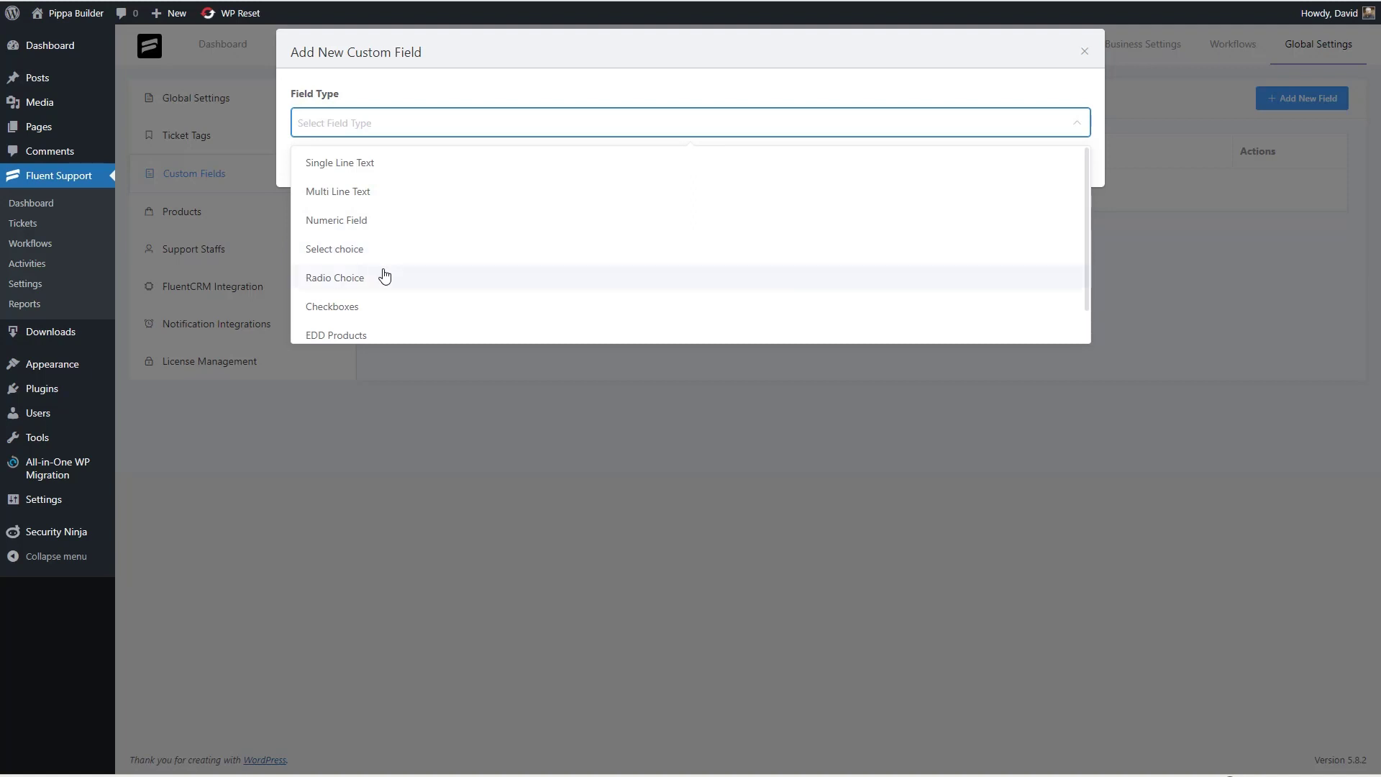
{"action": "scroll", "coordinate": [386, 298], "scroll_direction": "down", "scroll_amount": 1}
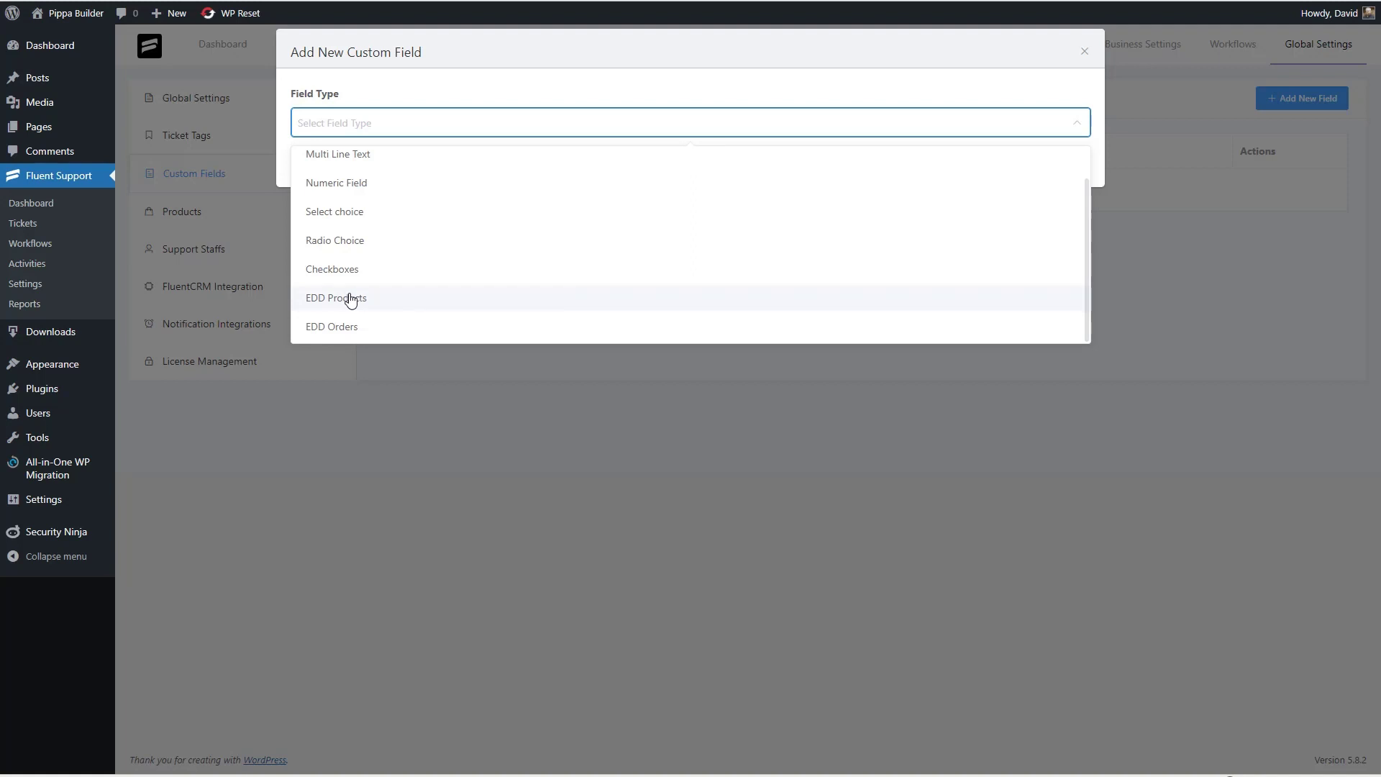
{"action": "left_click", "coordinate": [400, 127]}
{"action": "left_click", "coordinate": [401, 126]}
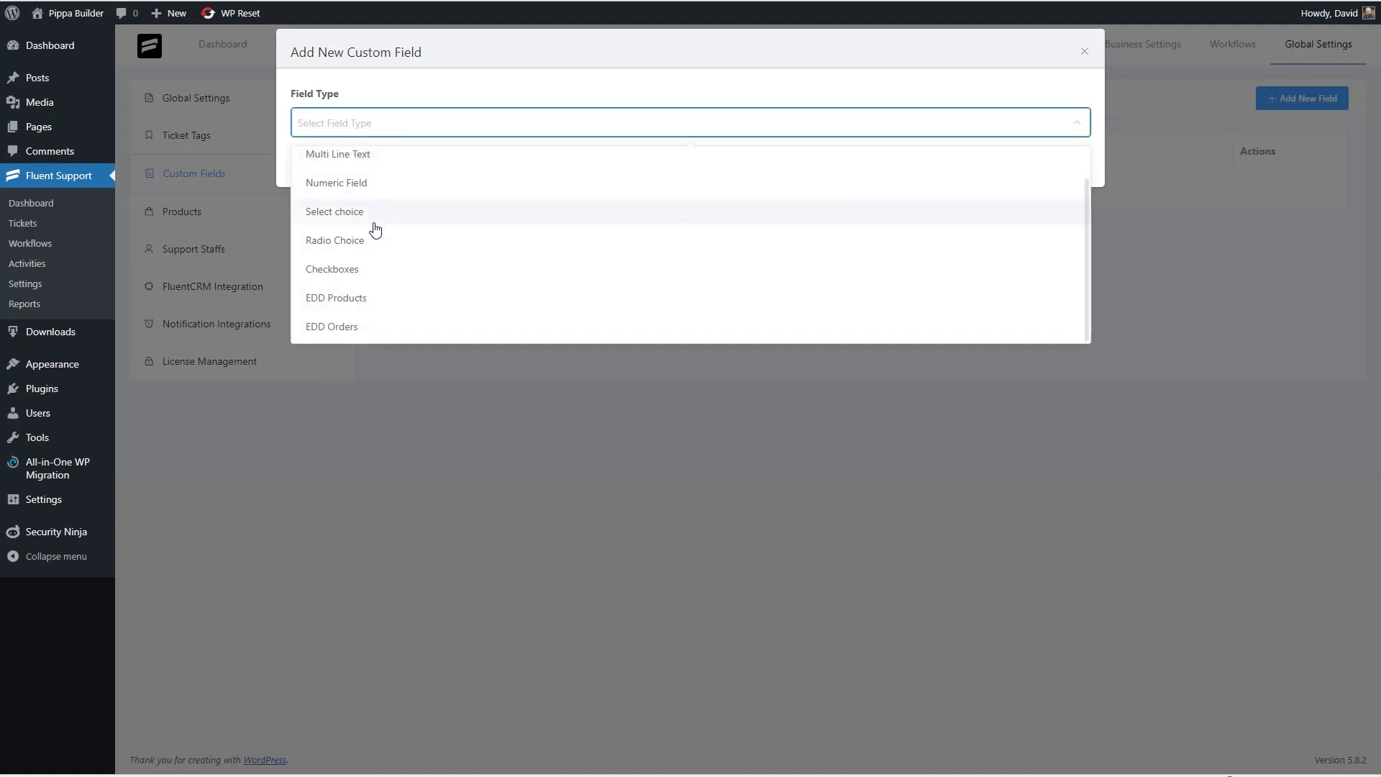
{"action": "left_click", "coordinate": [374, 223]}
{"action": "left_click", "coordinate": [397, 195]}
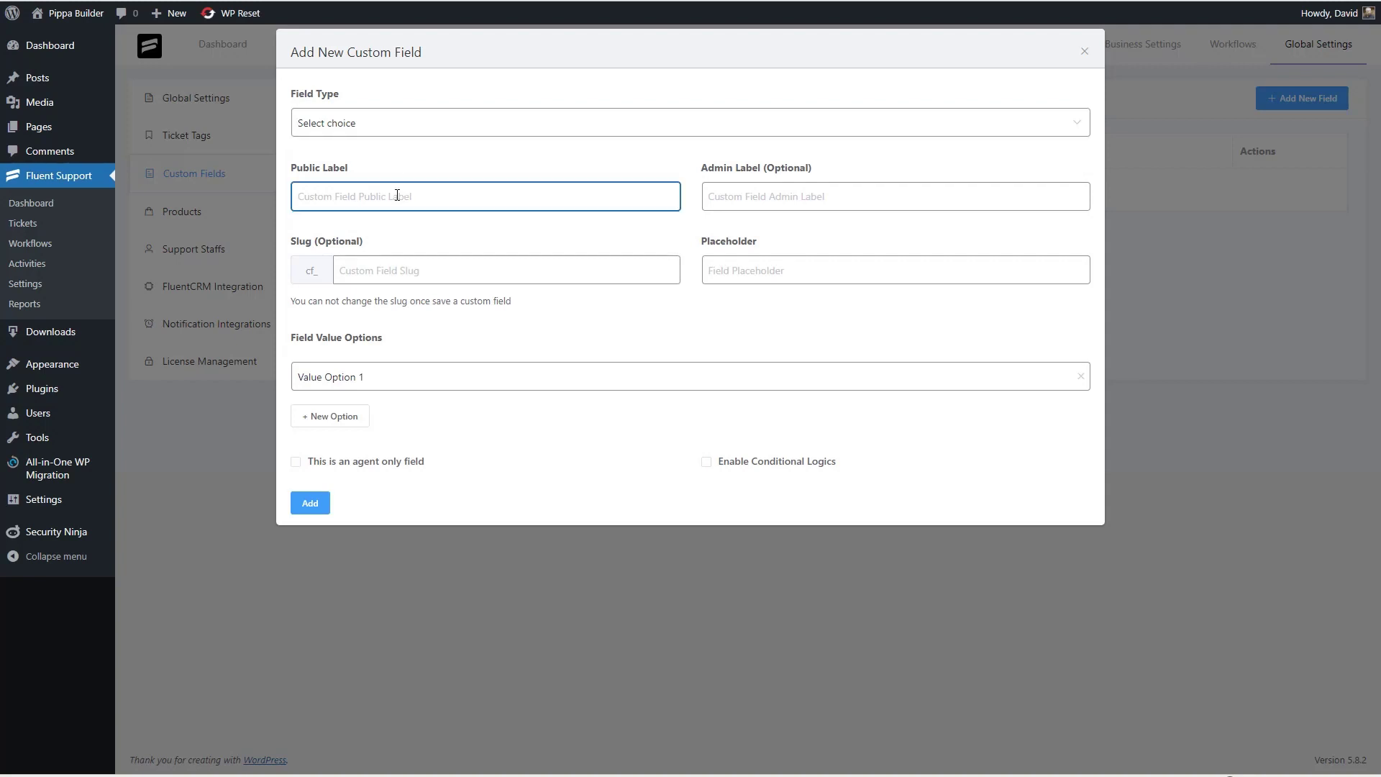
{"action": "type", "text": "Deap"}
{"action": "type", "text": "rtment"}
{"action": "left_click", "coordinate": [512, 263]}
{"action": "left_click", "coordinate": [780, 266]}
{"action": "type", "text": "Select Department"}
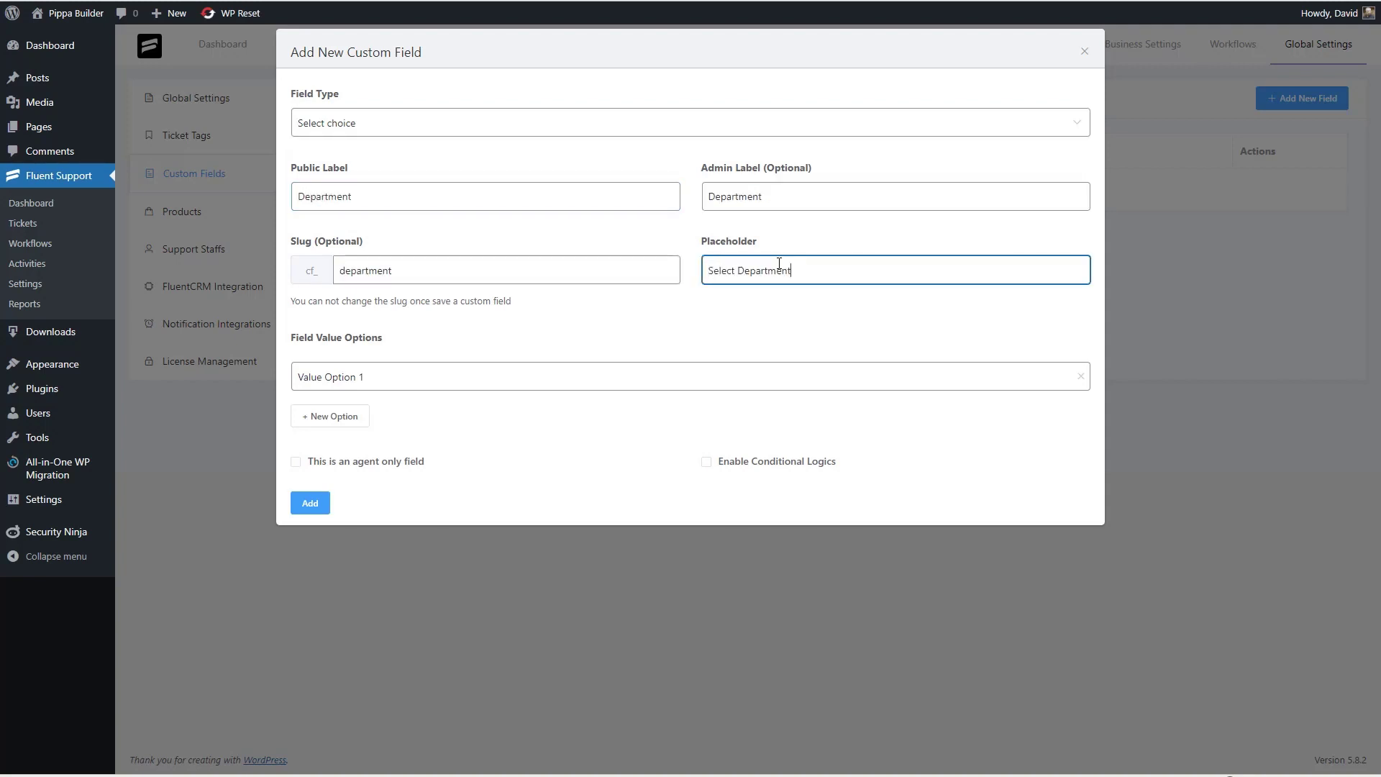
- Give the field the options Sales, Accounting and Support, and save it
{"action": "left_click", "coordinate": [420, 382]}
{"action": "type", "text": "Sales"}
{"action": "left_click", "coordinate": [366, 415]}
{"action": "type", "text": "Accounting"}
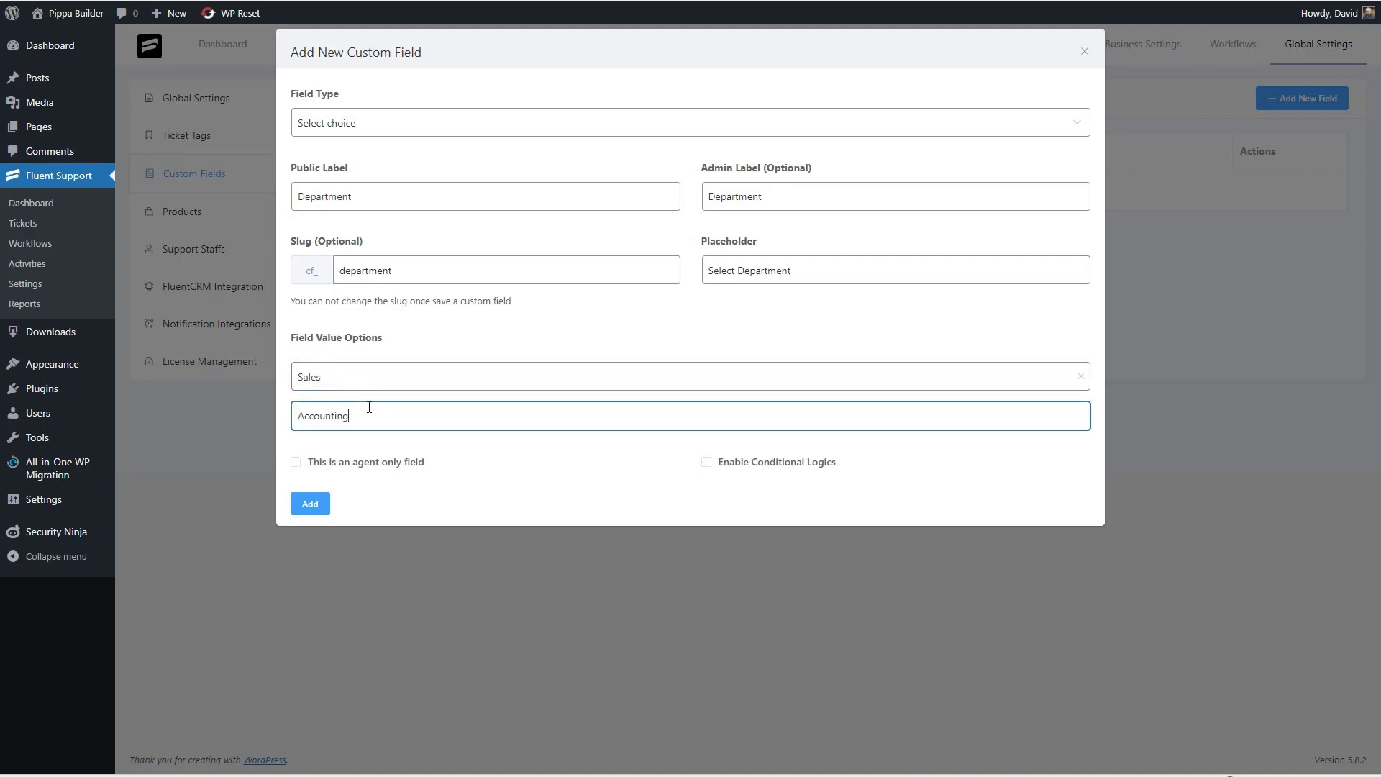
{"action": "key", "text": "Return"}
{"action": "left_click", "coordinate": [348, 446]}
{"action": "type", "text": "Support"}
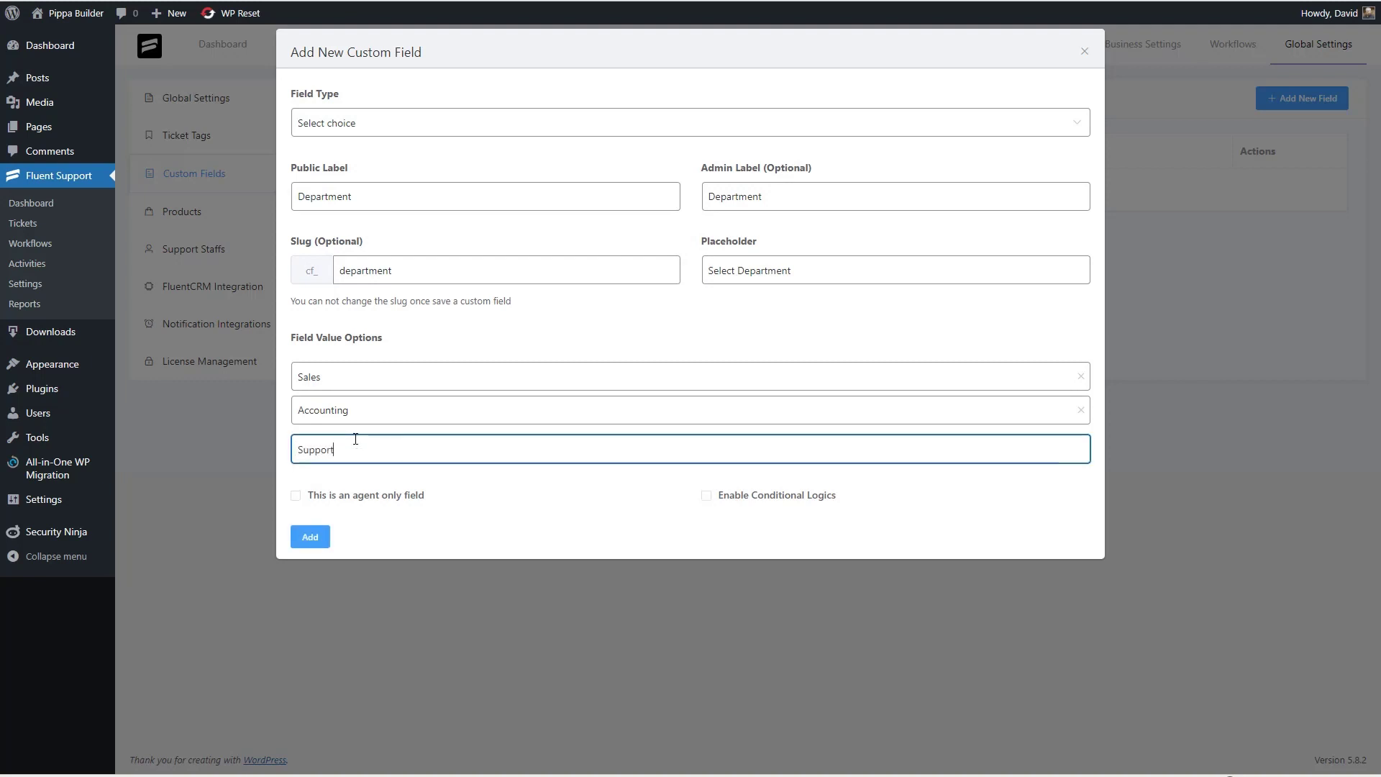
{"action": "key", "text": "Return"}
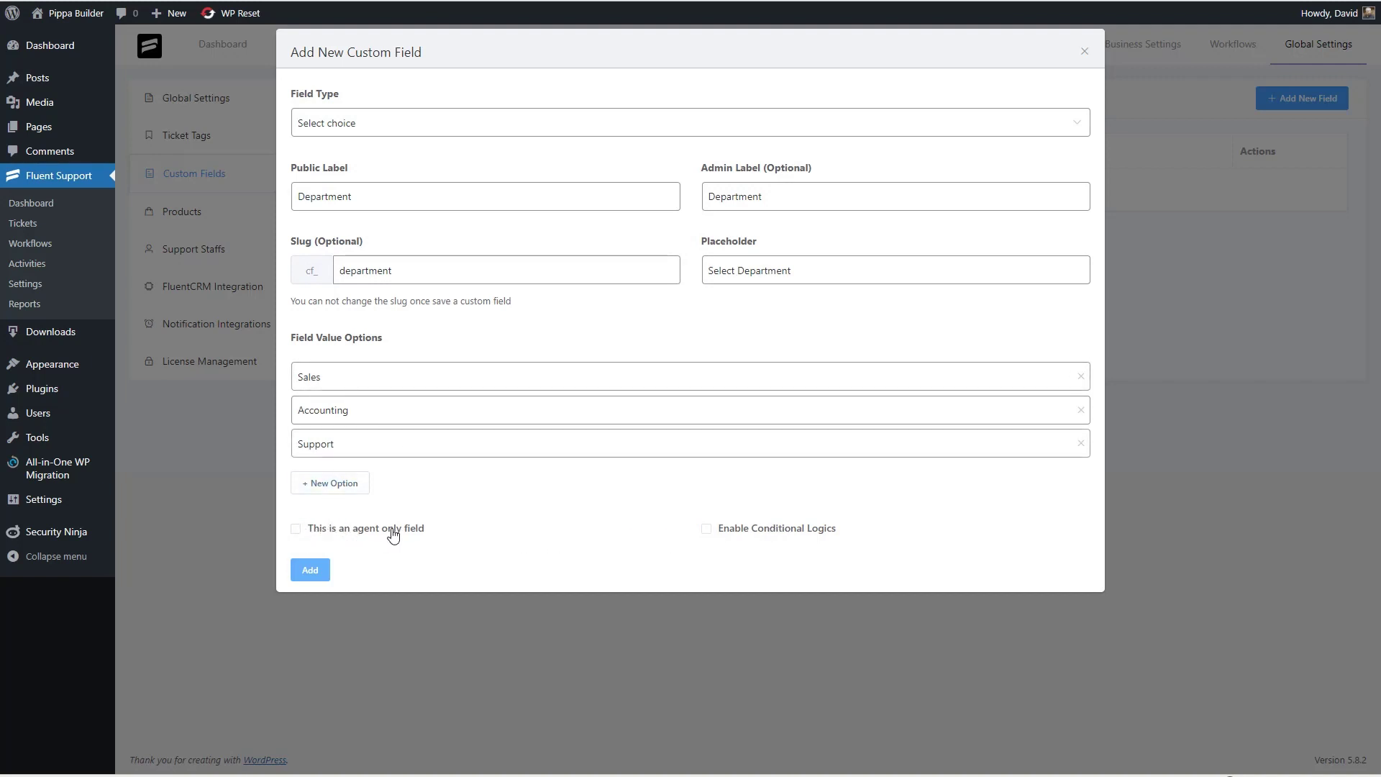
{"action": "left_click", "coordinate": [314, 568]}
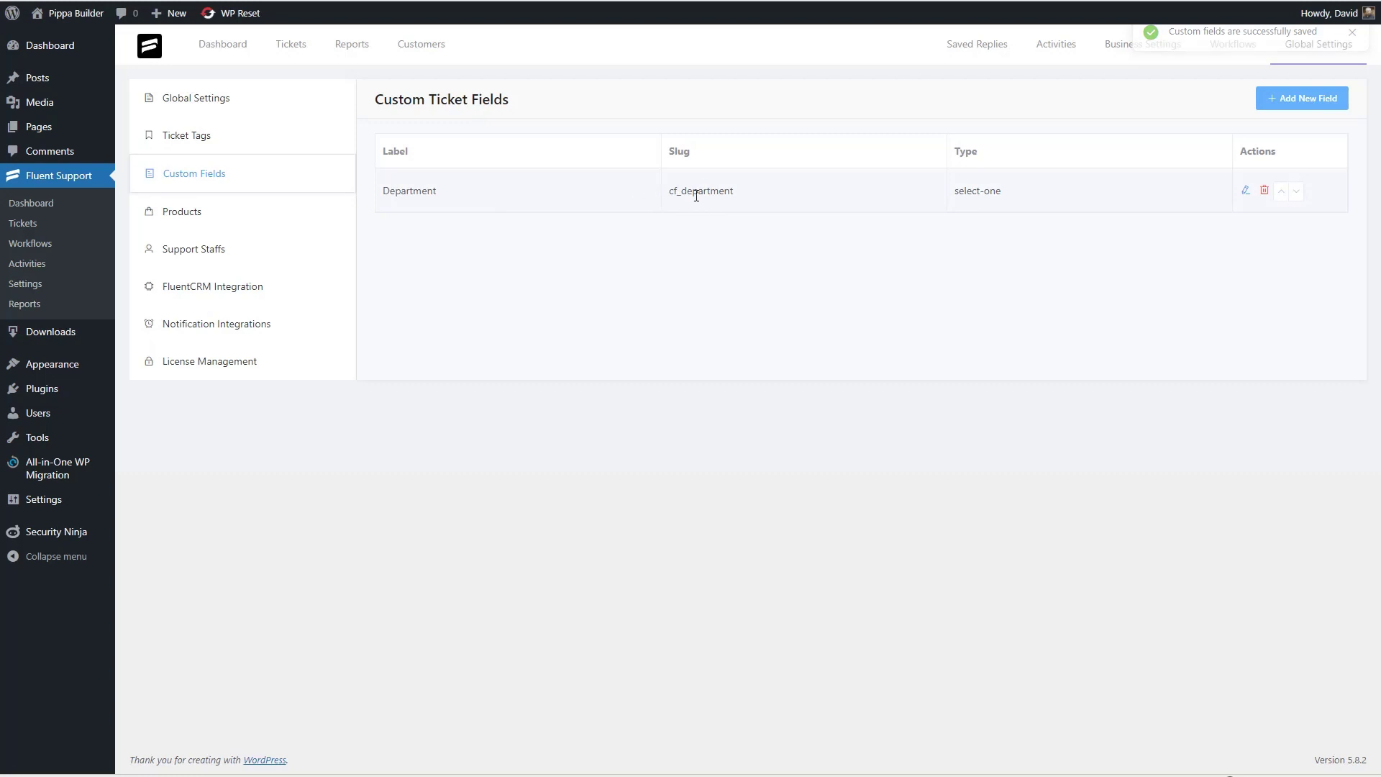
- Browse Products and Notification Integrations, viewing the Slack and Discord integration settings
{"action": "left_click", "coordinate": [195, 223]}
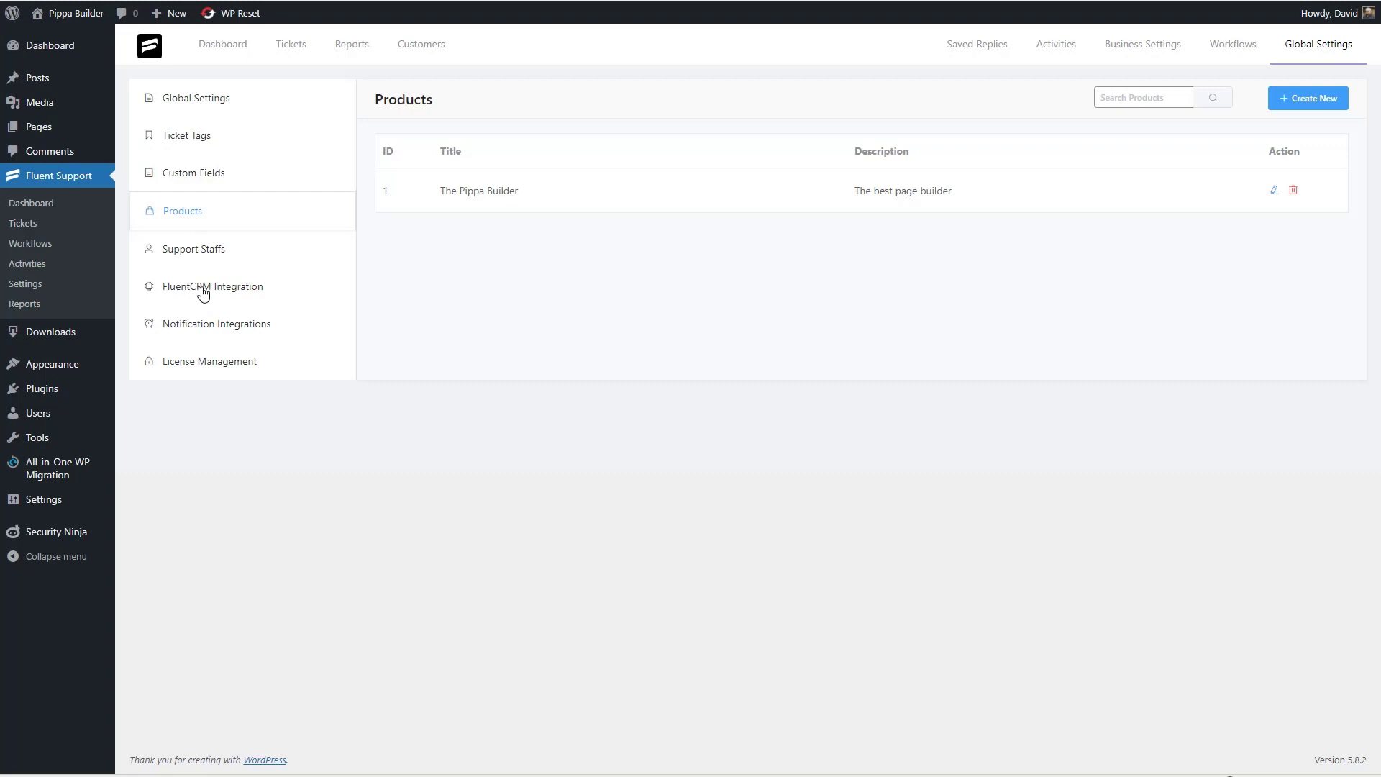
{"action": "left_click", "coordinate": [244, 320]}
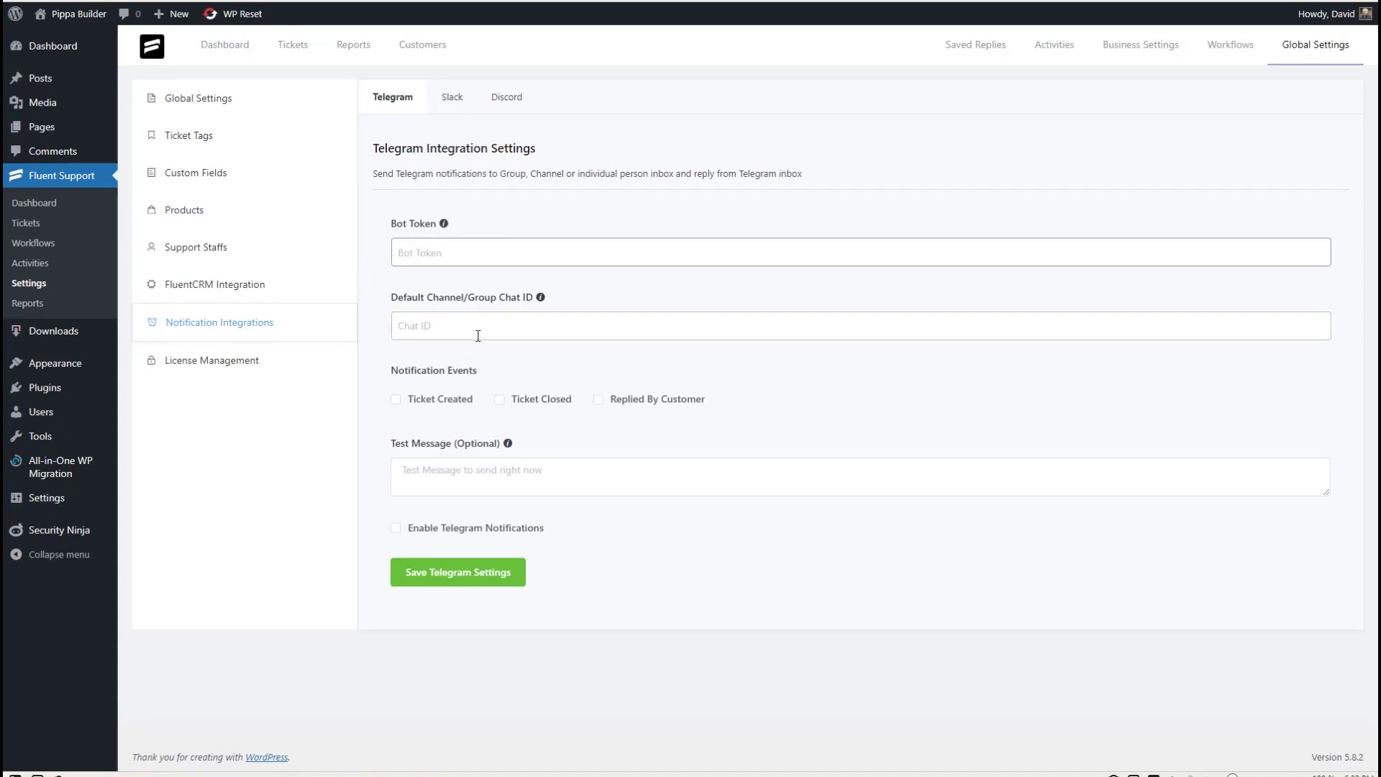
{"action": "left_click", "coordinate": [453, 98]}
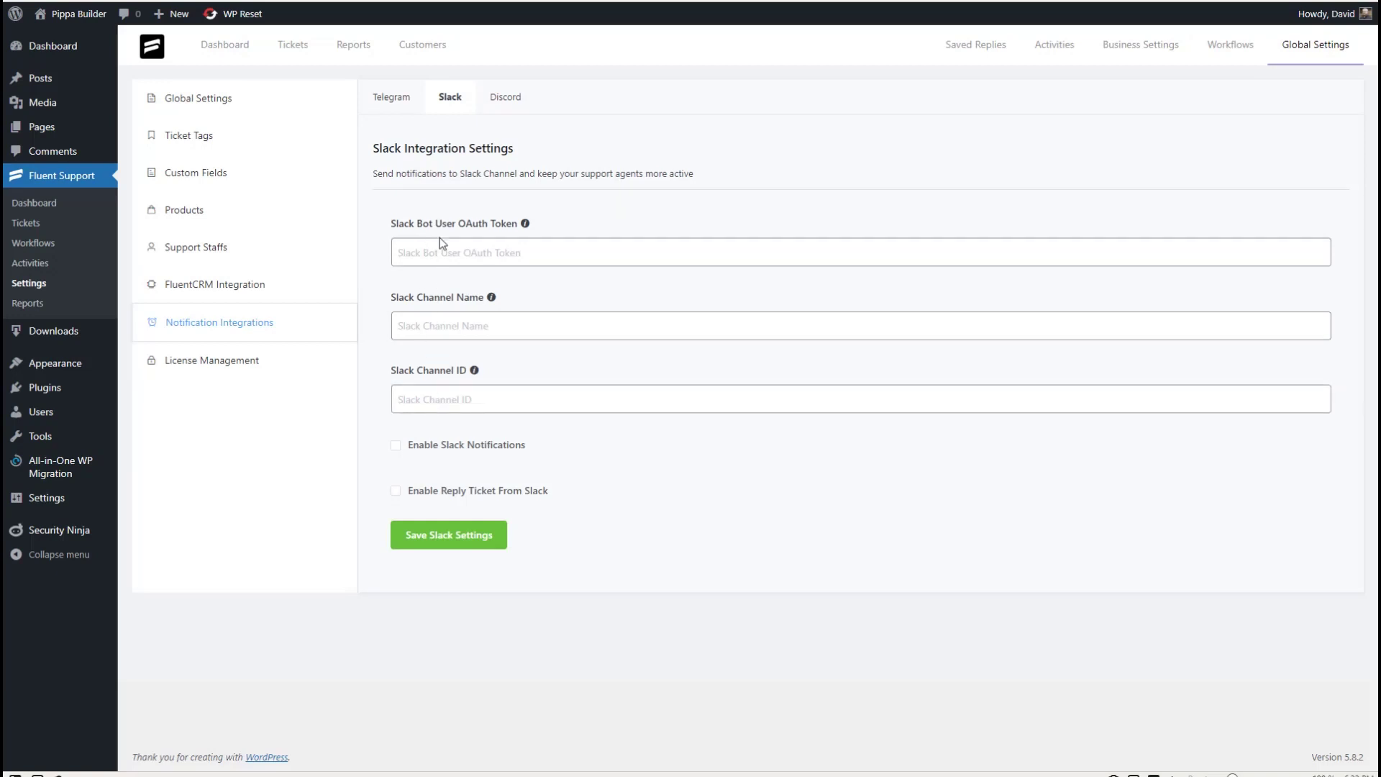
{"action": "left_click", "coordinate": [505, 101]}
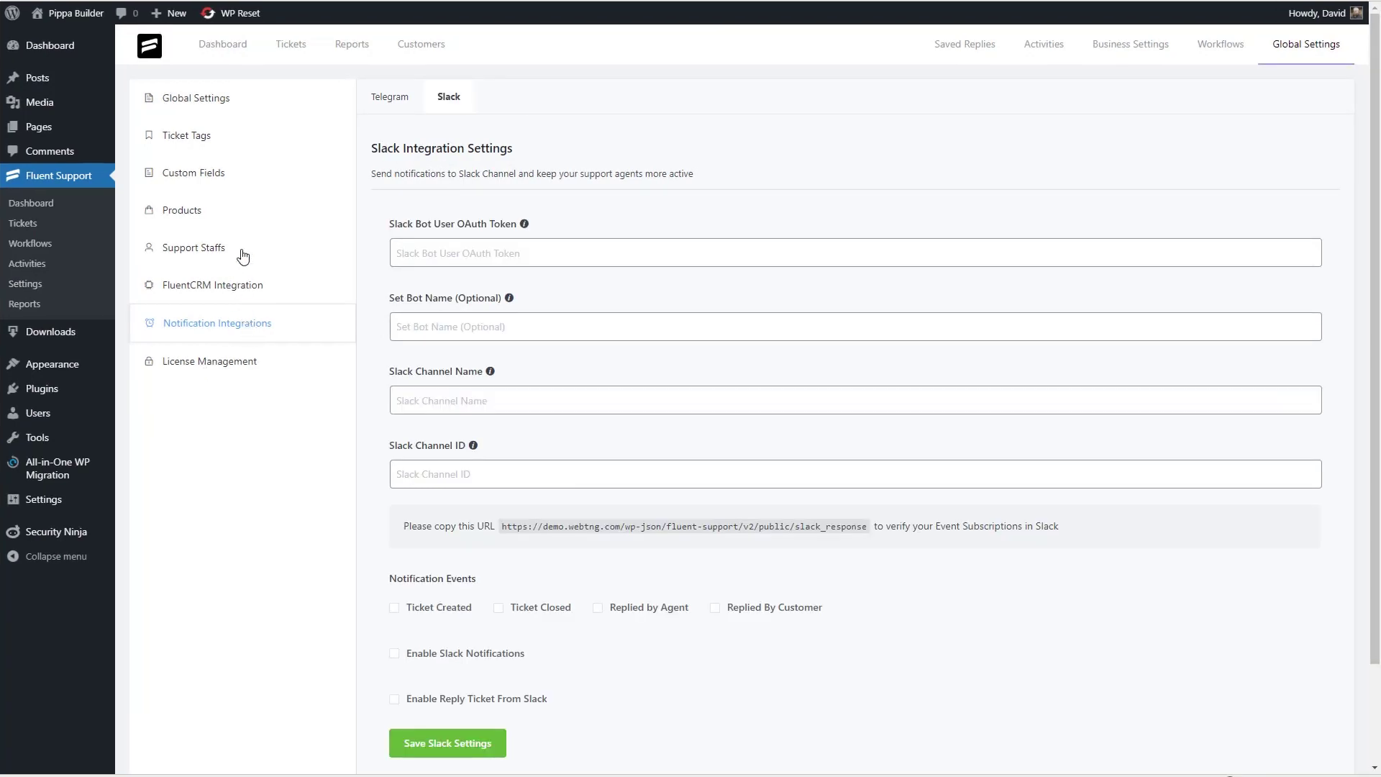
{"action": "left_click", "coordinate": [215, 48]}
- Select the earlier agent reply text in the back-to-top button ticket
{"action": "left_click", "coordinate": [972, 46]}
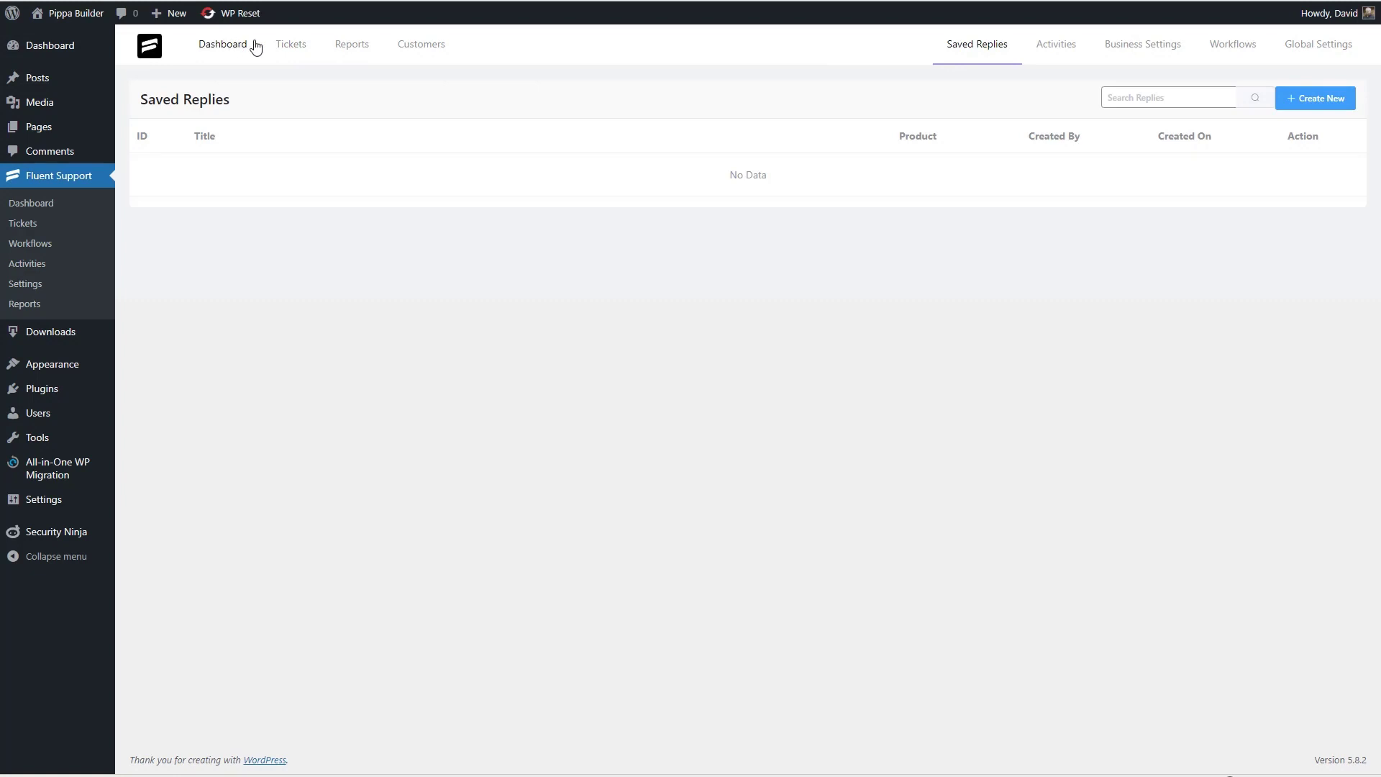
{"action": "left_click", "coordinate": [299, 46]}
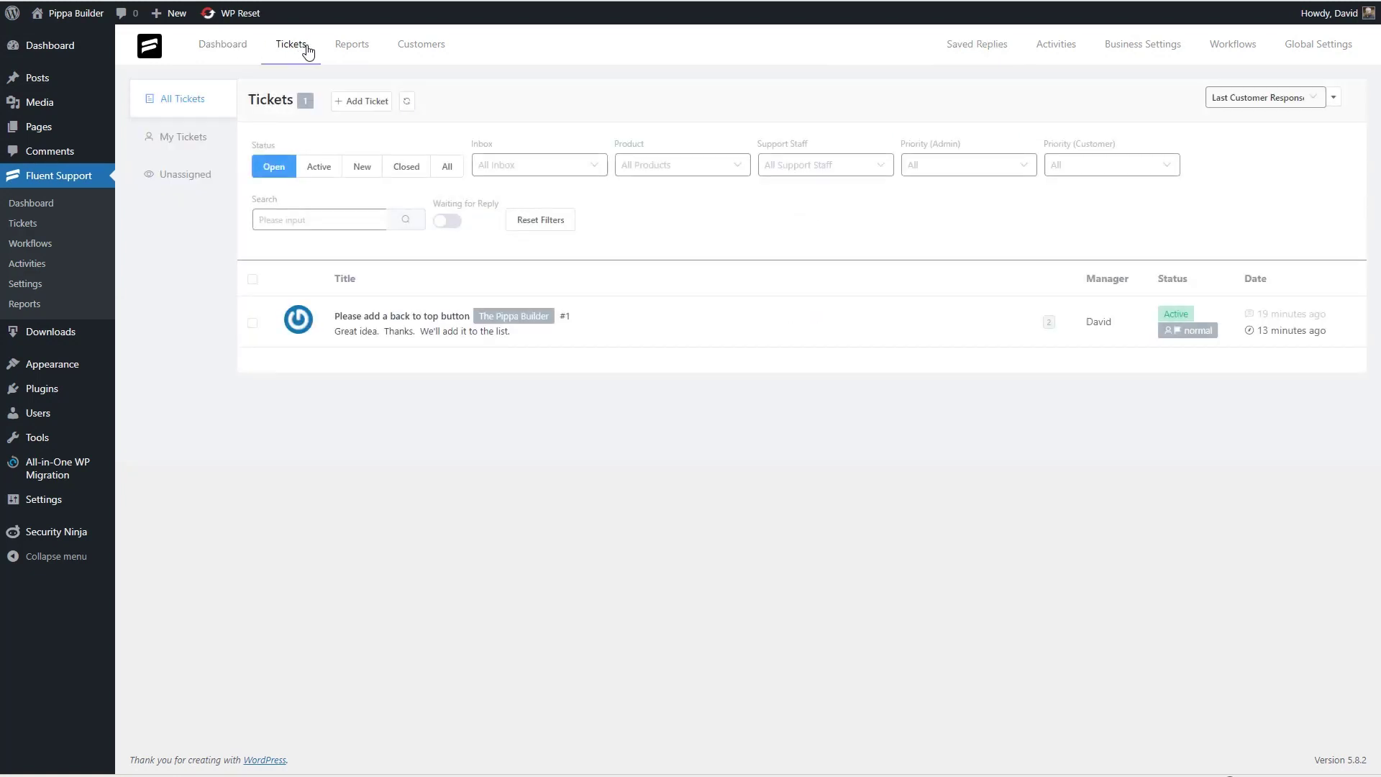
{"action": "left_click", "coordinate": [384, 317]}
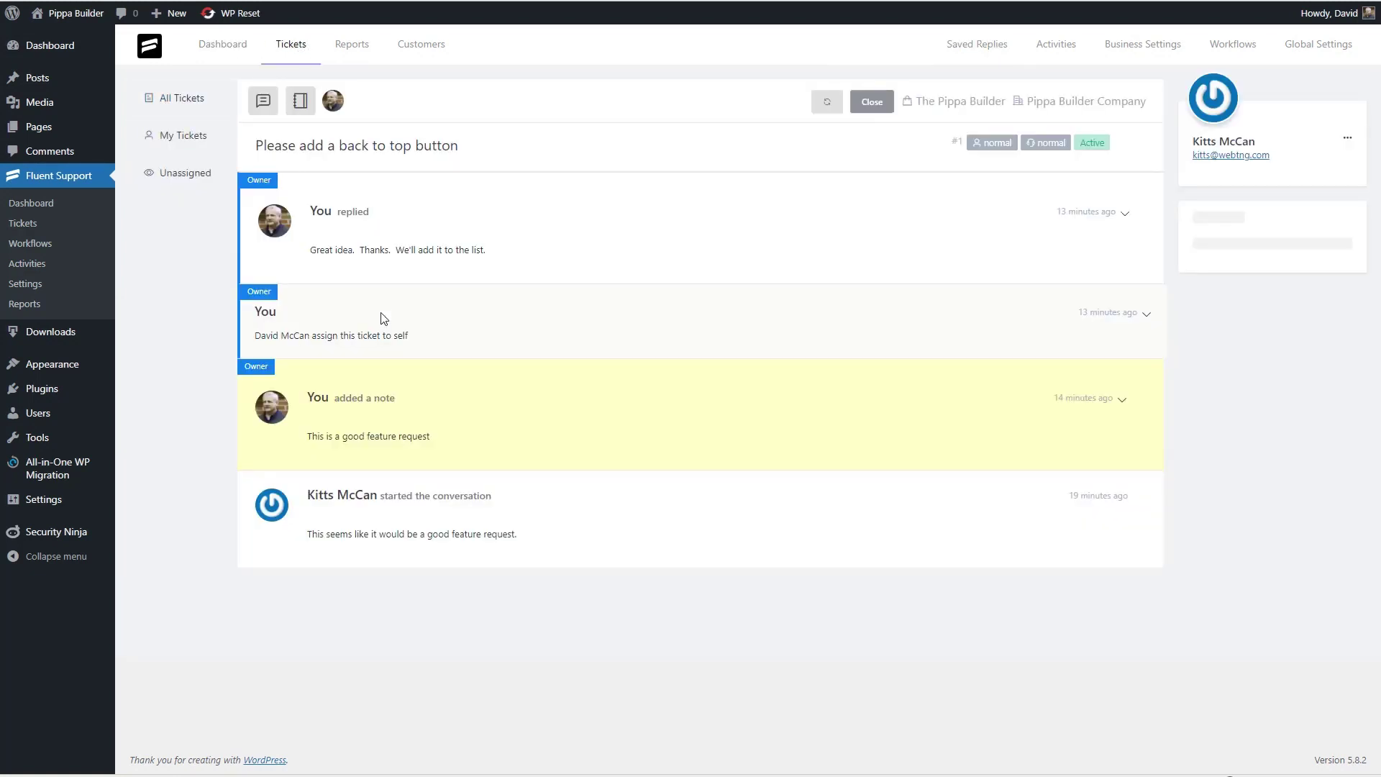
{"action": "left_click_drag", "start_coordinate": [326, 249], "coordinate": [501, 257]}
{"action": "key", "text": "ctrl+c"}
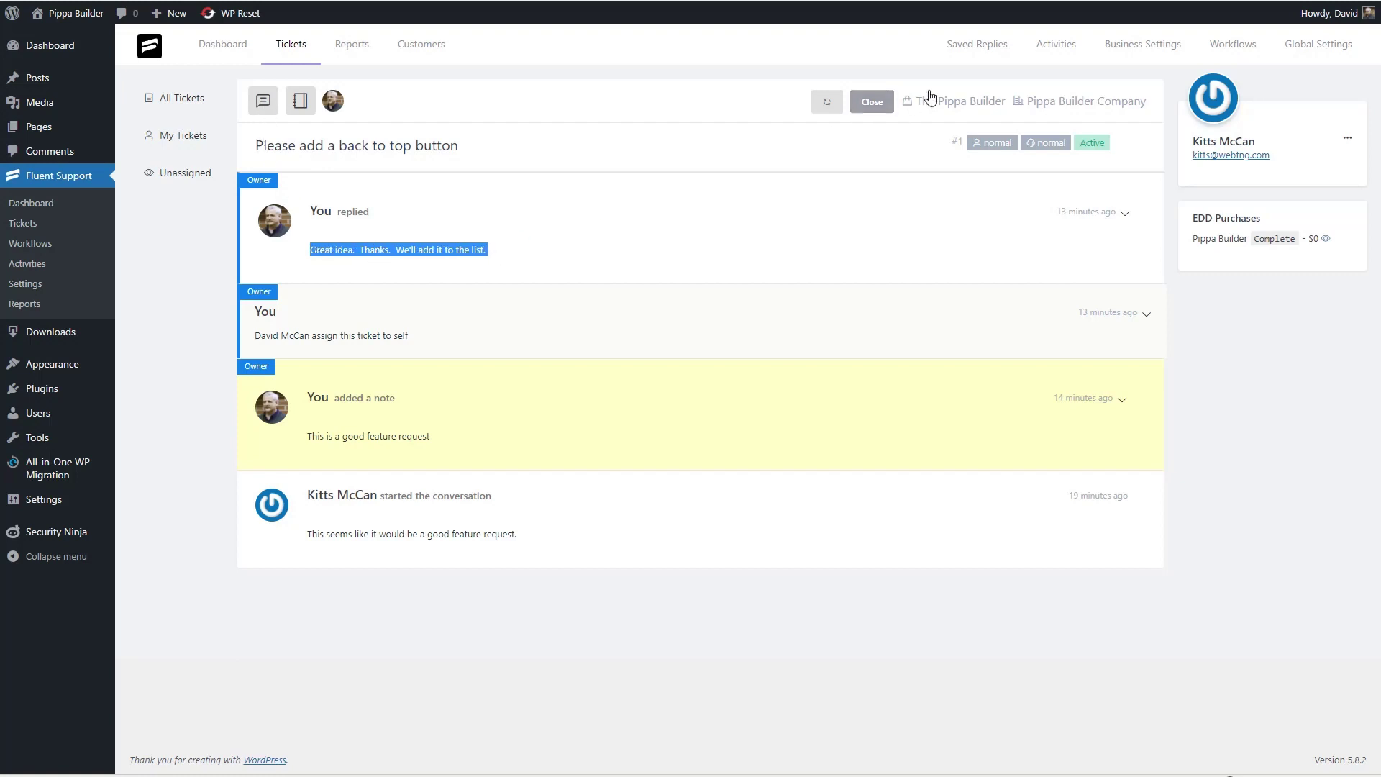
- Start a new saved reply titled 'Feature Request Accepted'
{"action": "left_click", "coordinate": [978, 45]}
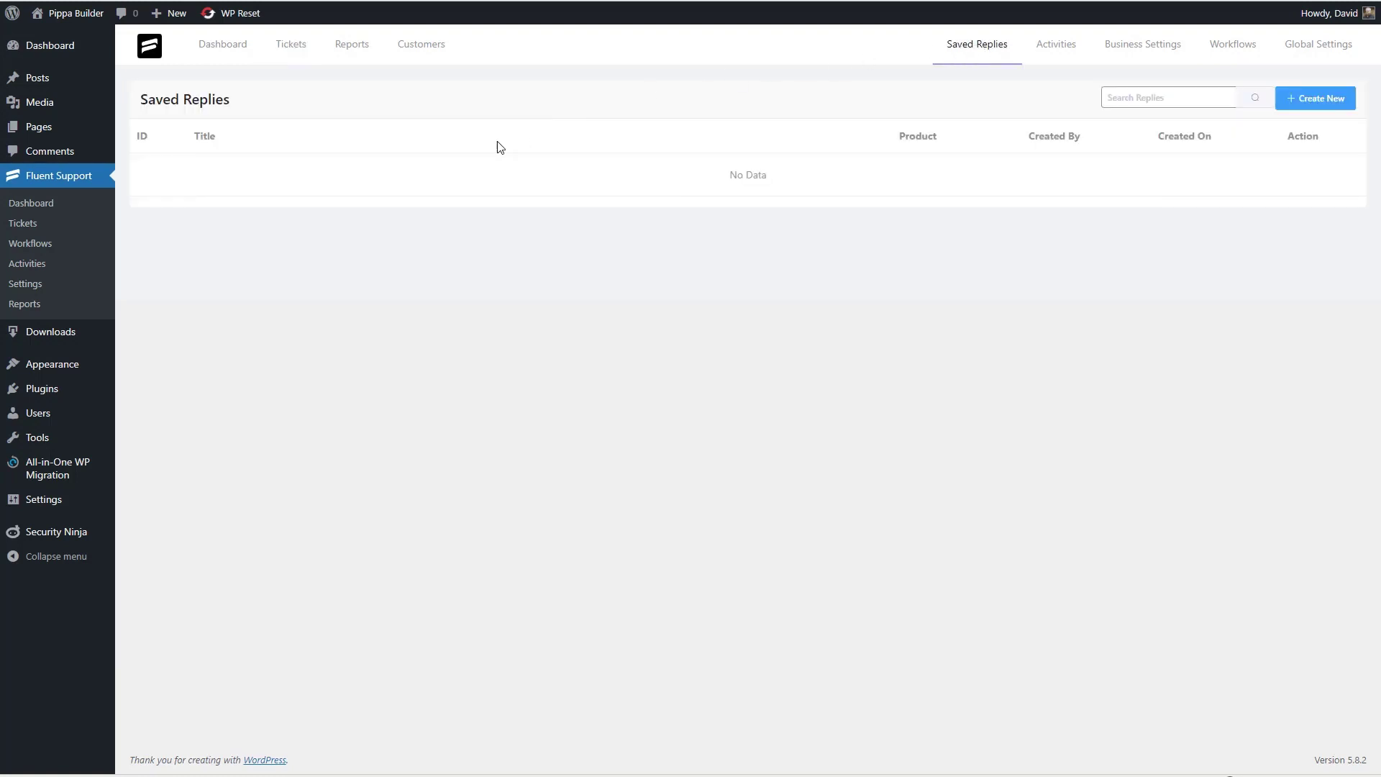
{"action": "left_click", "coordinate": [1315, 98]}
{"action": "left_click", "coordinate": [428, 123]}
{"action": "type", "text": "Feature Request Accepted"}
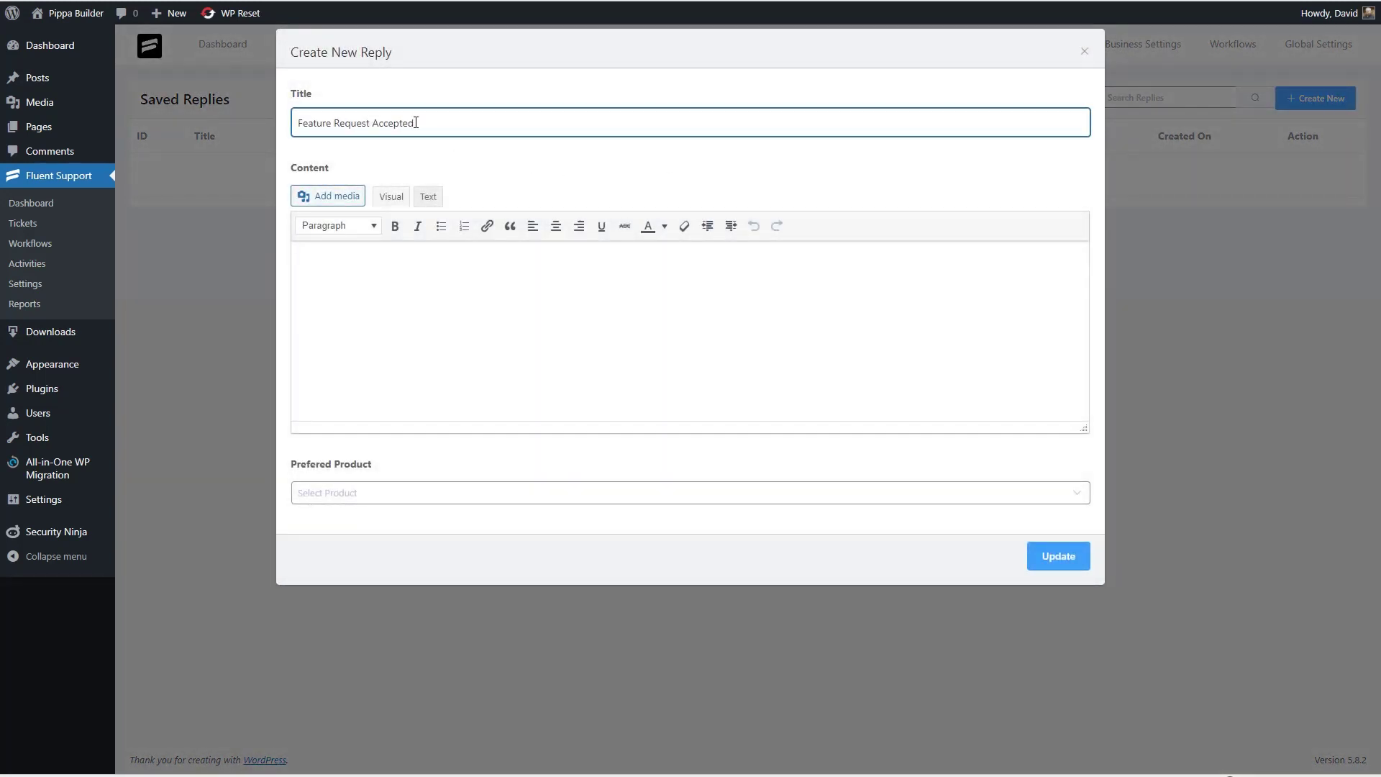
- Paste the copied reply as content, set product to The Pippa Builder, and save 'Feature Request Accepted'
{"action": "left_click", "coordinate": [359, 285]}
{"action": "key", "text": "ctrl+v"}
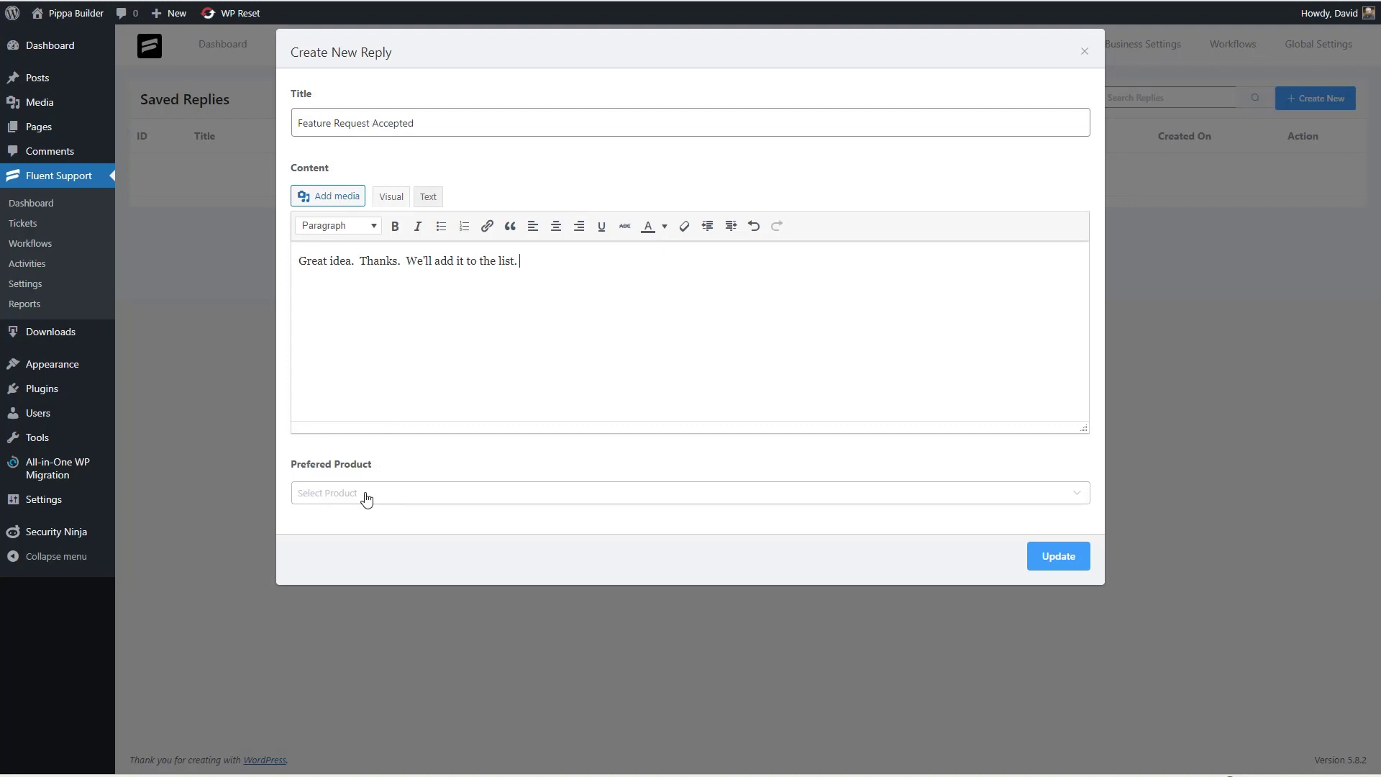
{"action": "left_click", "coordinate": [364, 495]}
{"action": "left_click", "coordinate": [346, 532]}
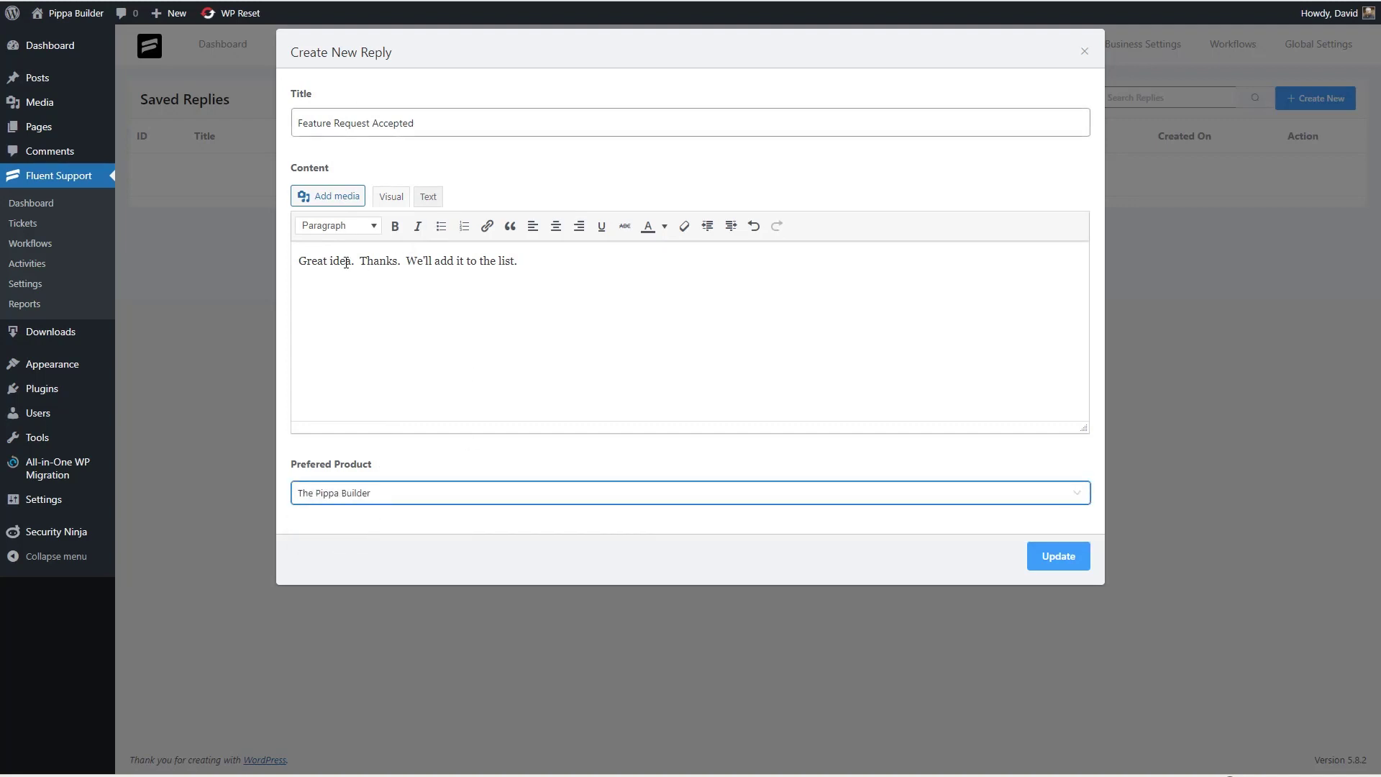
{"action": "left_click", "coordinate": [1062, 558]}
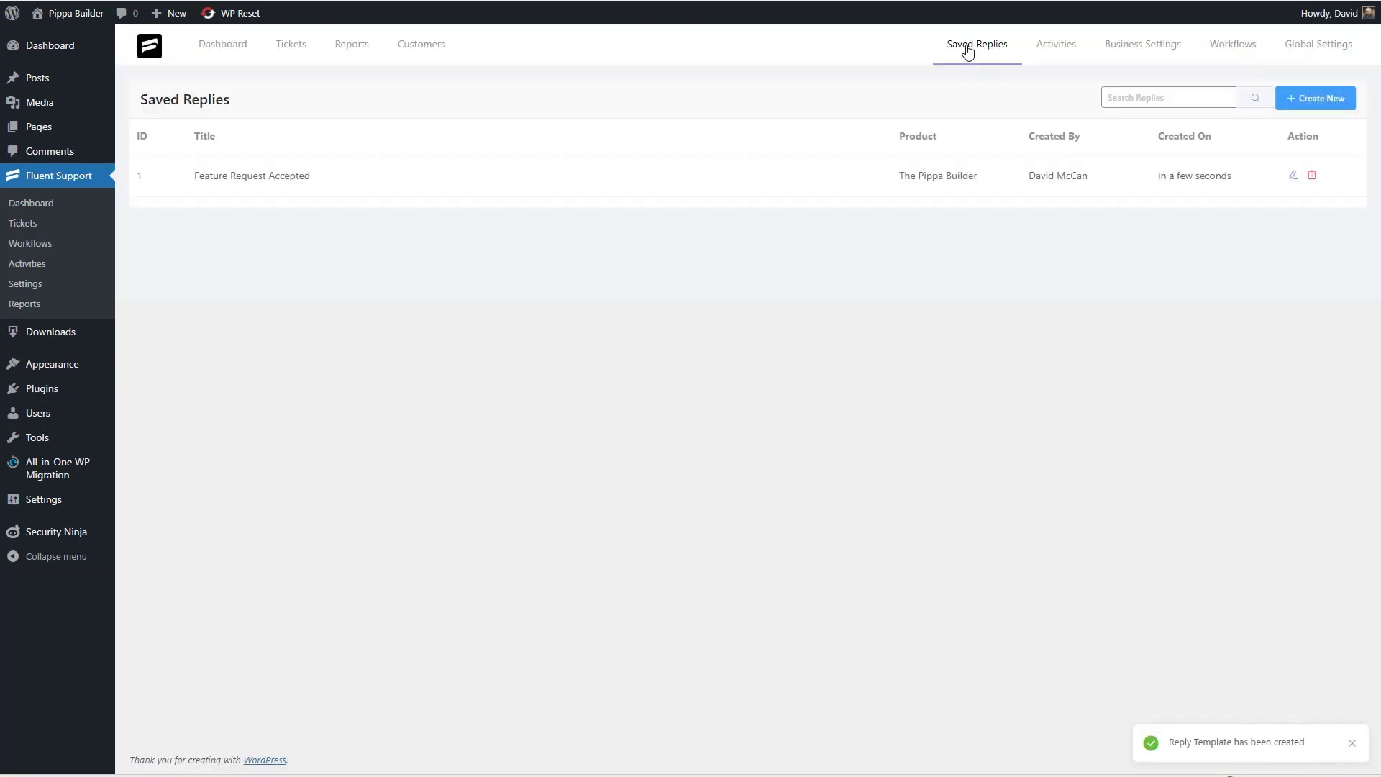
- Create the 'Accounting Question' saved reply with a thank-you message for The Pippa Builder
{"action": "left_click", "coordinate": [1298, 100]}
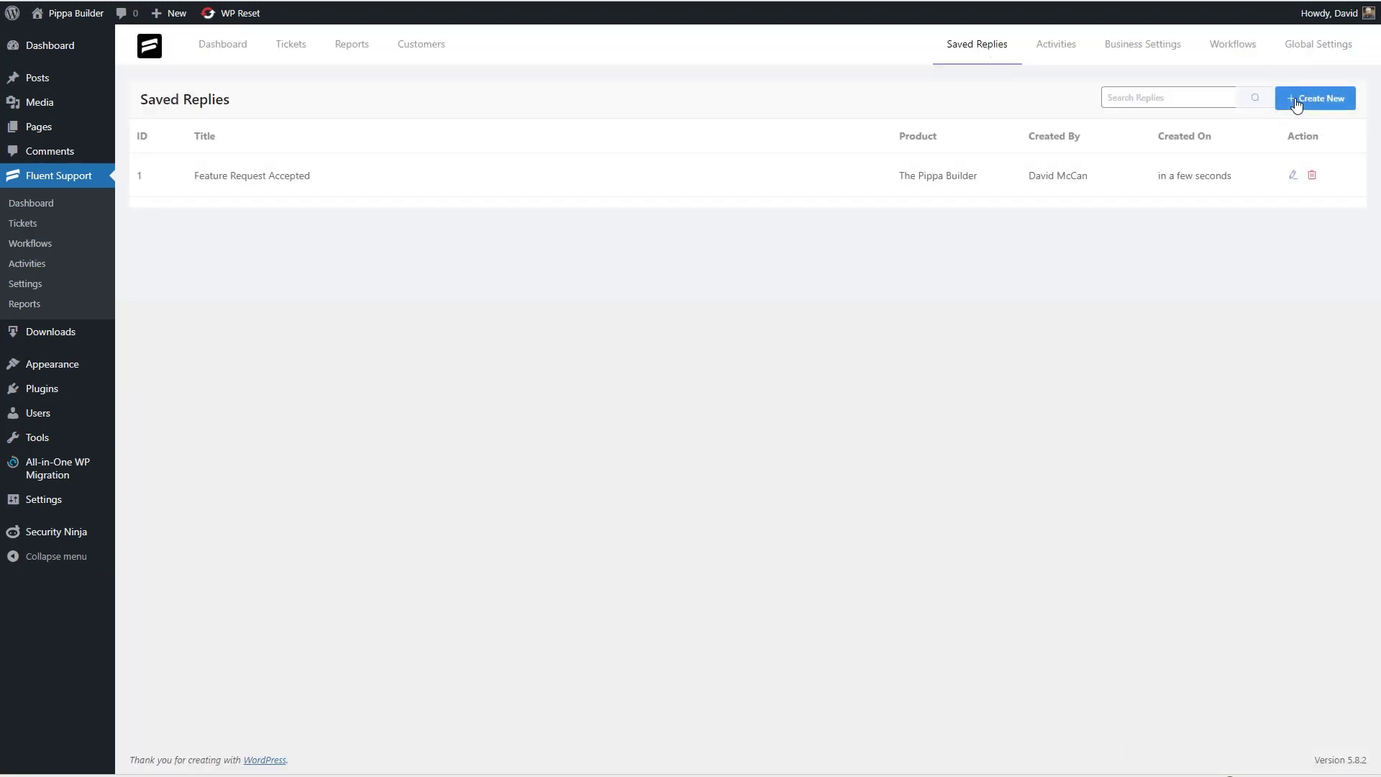
{"action": "left_click", "coordinate": [376, 122]}
{"action": "type", "text": "Accounting Questions"}
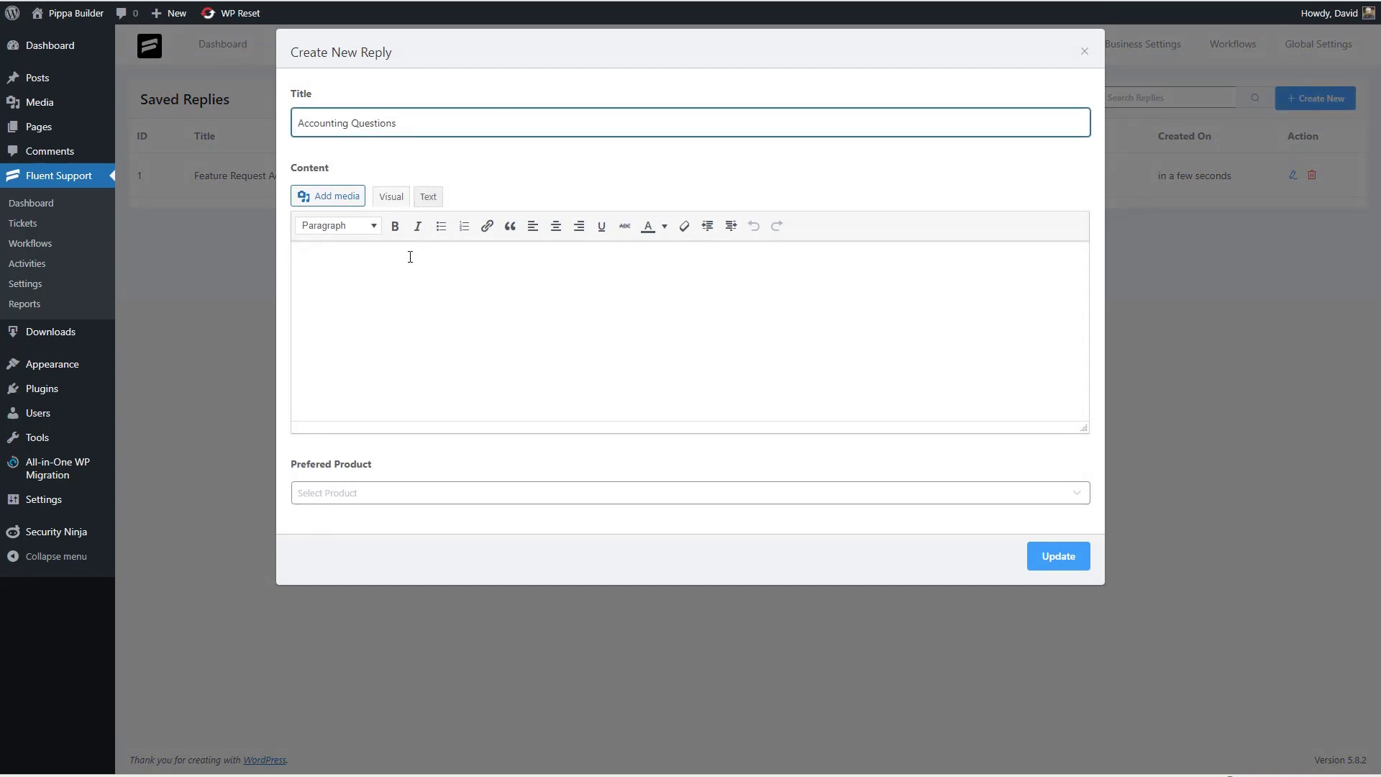
{"action": "key", "text": "BackSpace"}
{"action": "left_click", "coordinate": [380, 279]}
{"action": "type", "text": "Thank you for contacting us.  Your ticket has been sent to the accountin"}
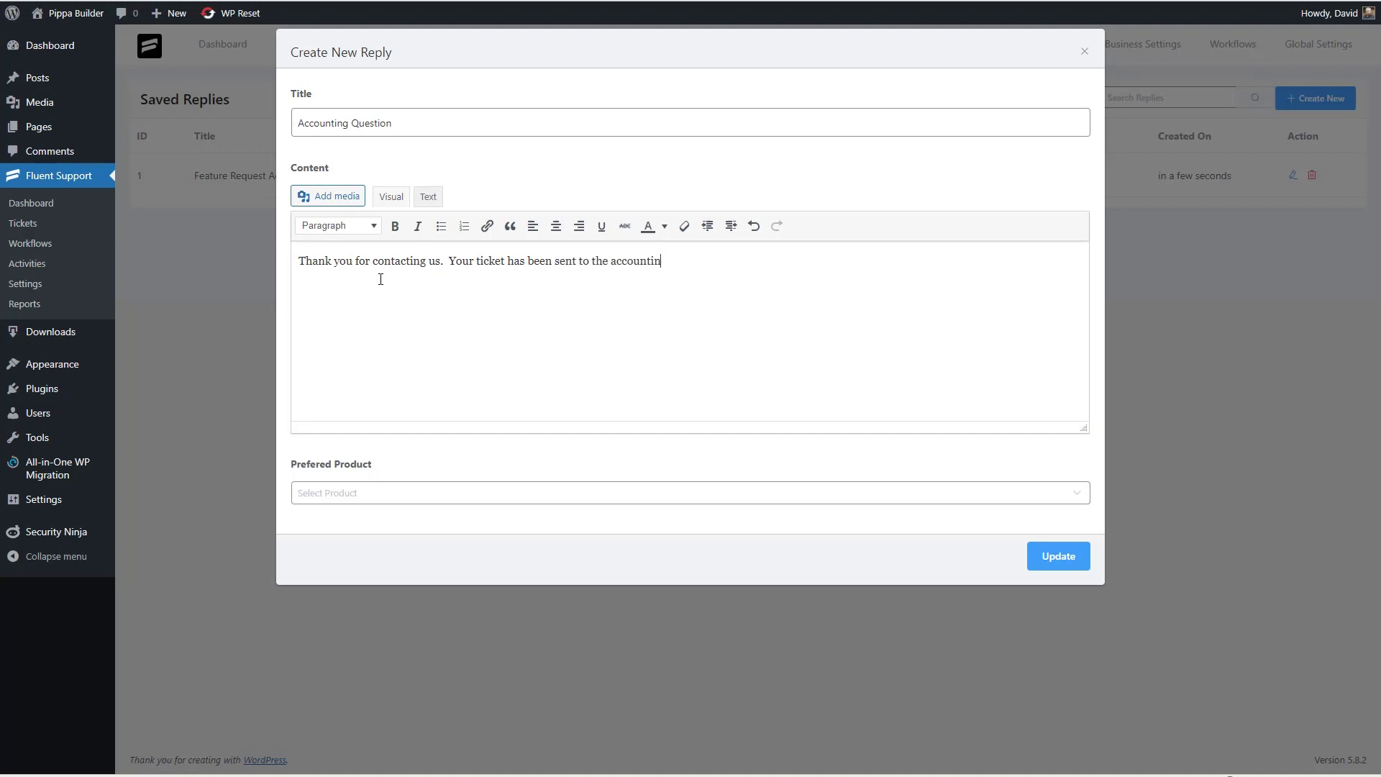
{"action": "left_click", "coordinate": [374, 493]}
{"action": "left_click", "coordinate": [369, 527]}
{"action": "left_click", "coordinate": [1056, 558]}
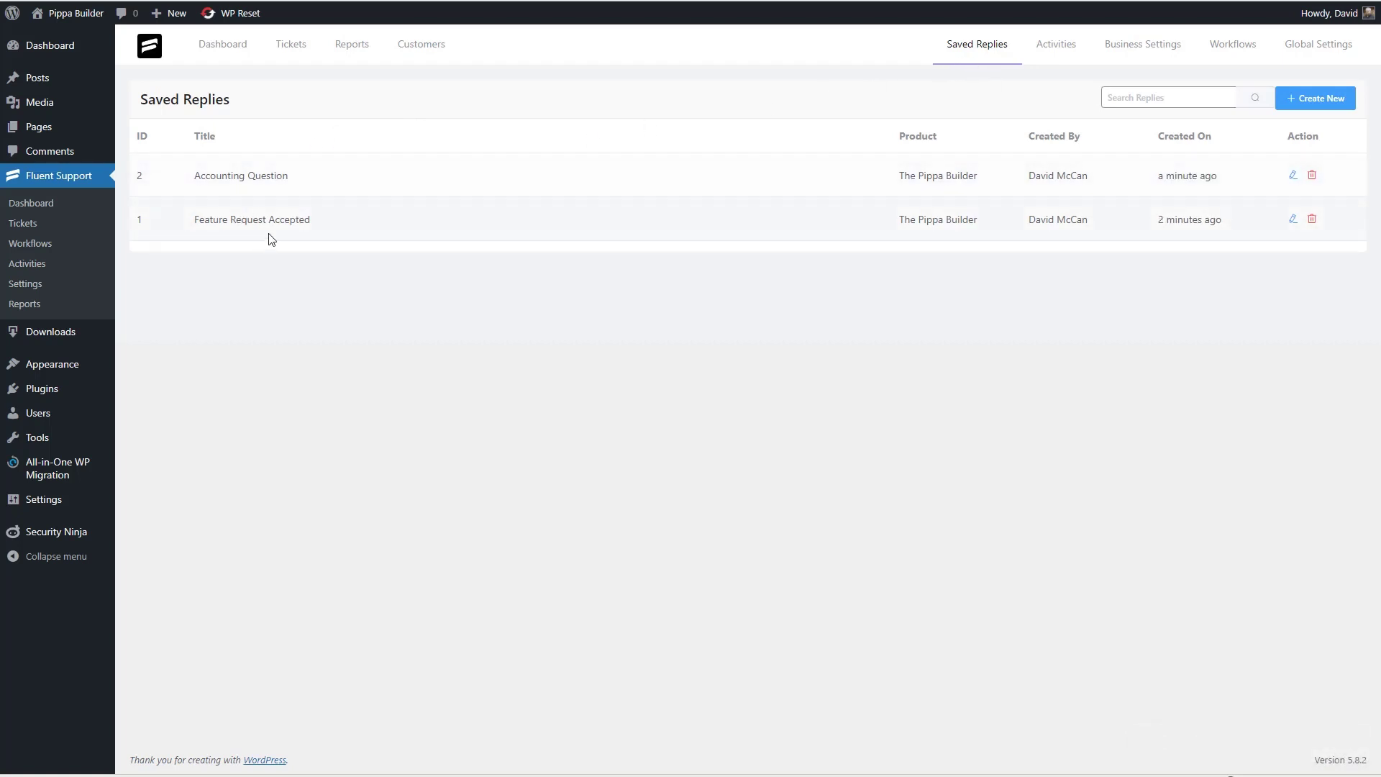
{"action": "left_click", "coordinate": [299, 50]}
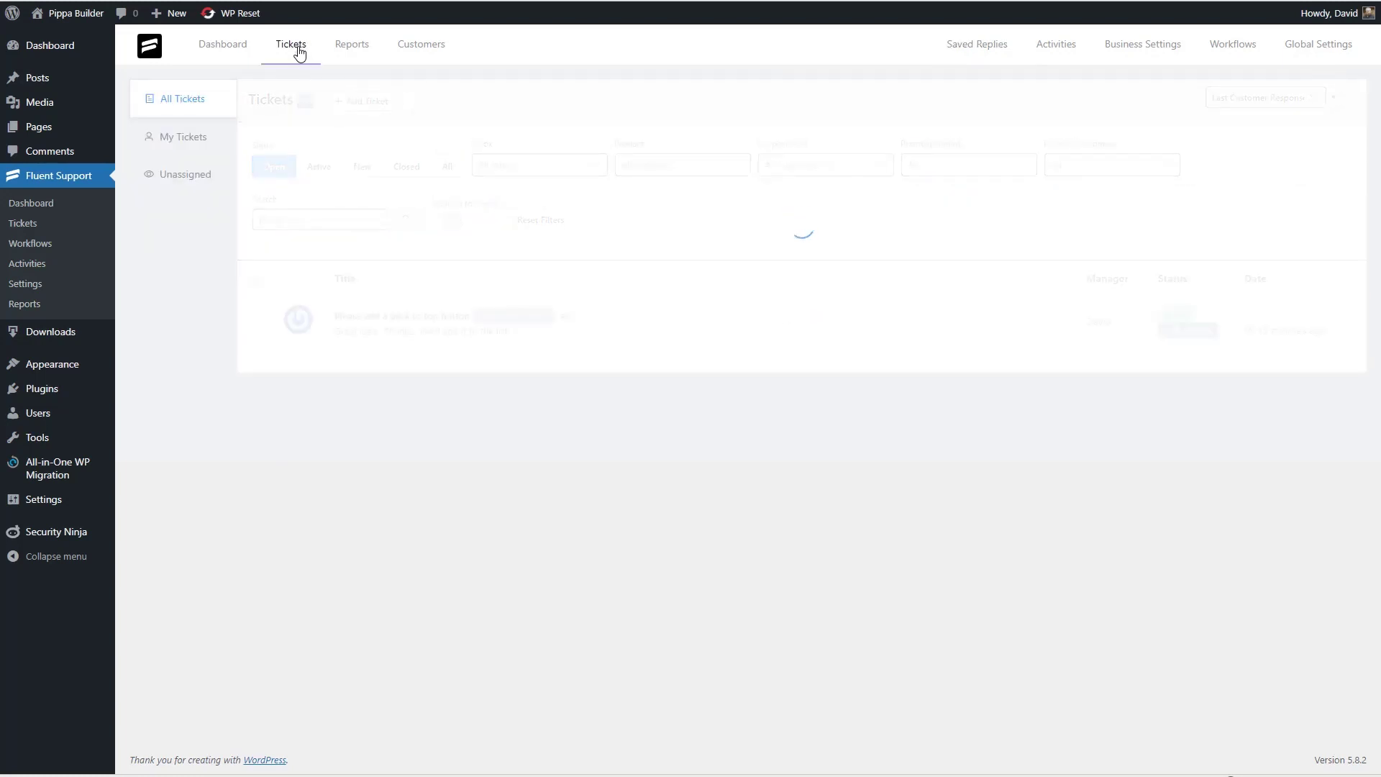
- Insert the 'Feature Request Accepted - The Pippa Builder' template into a reply on the back-to-top ticket
{"action": "left_click", "coordinate": [366, 326]}
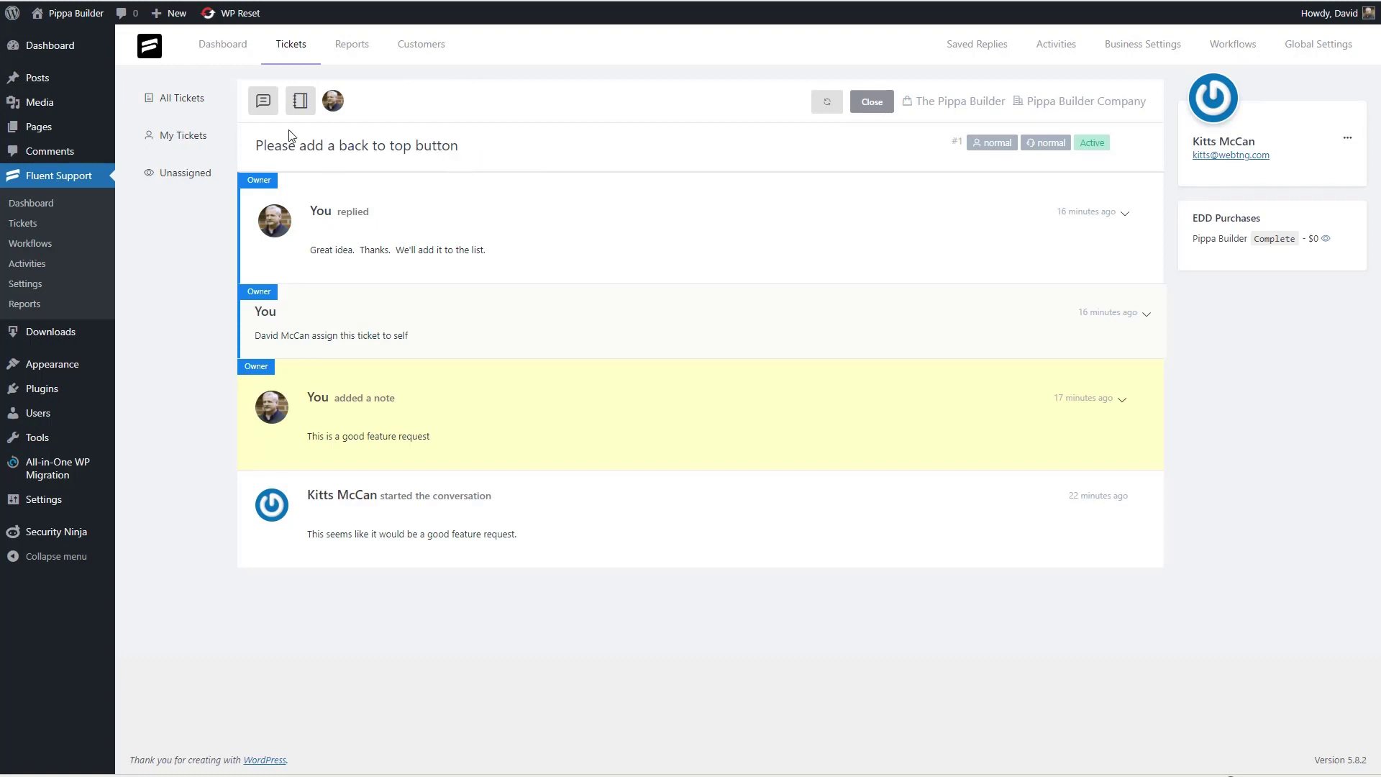
{"action": "left_click", "coordinate": [264, 101]}
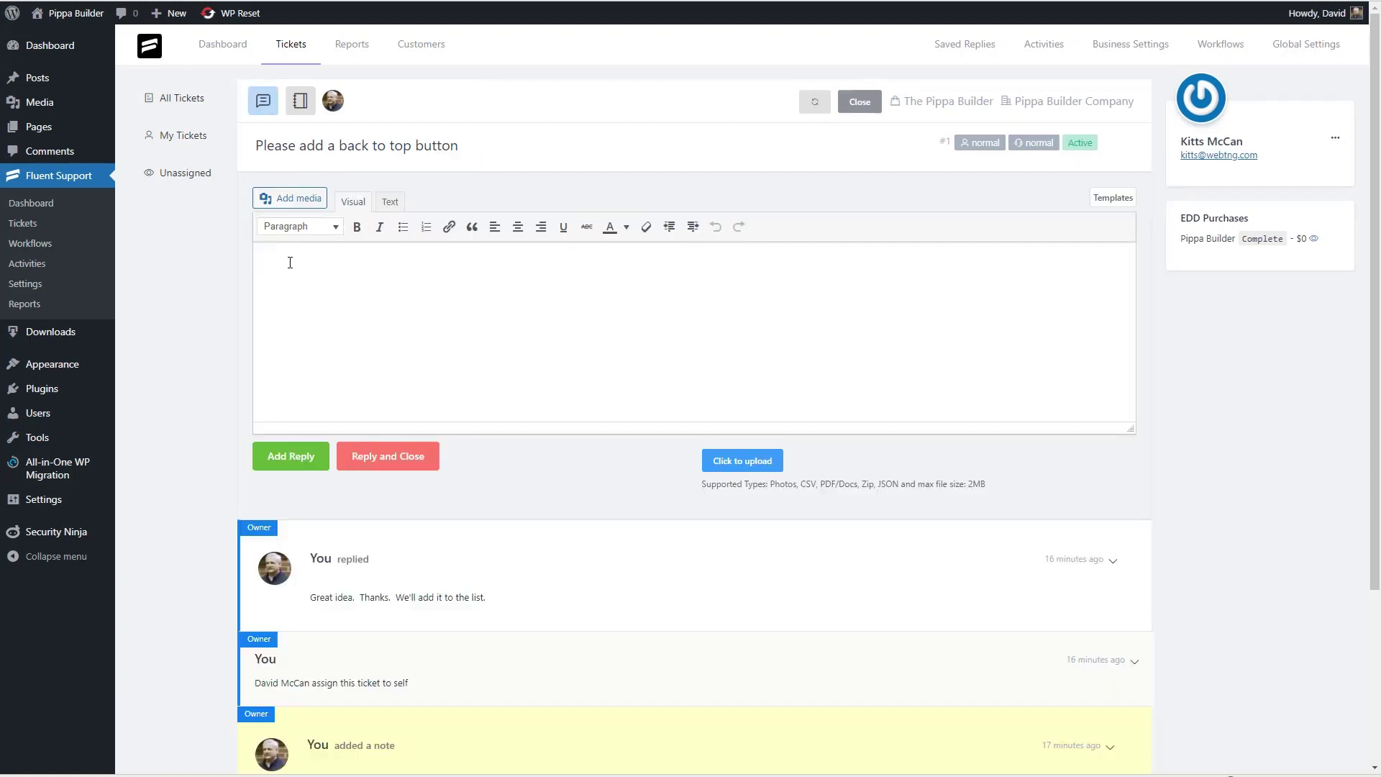
{"action": "left_click", "coordinate": [1106, 206]}
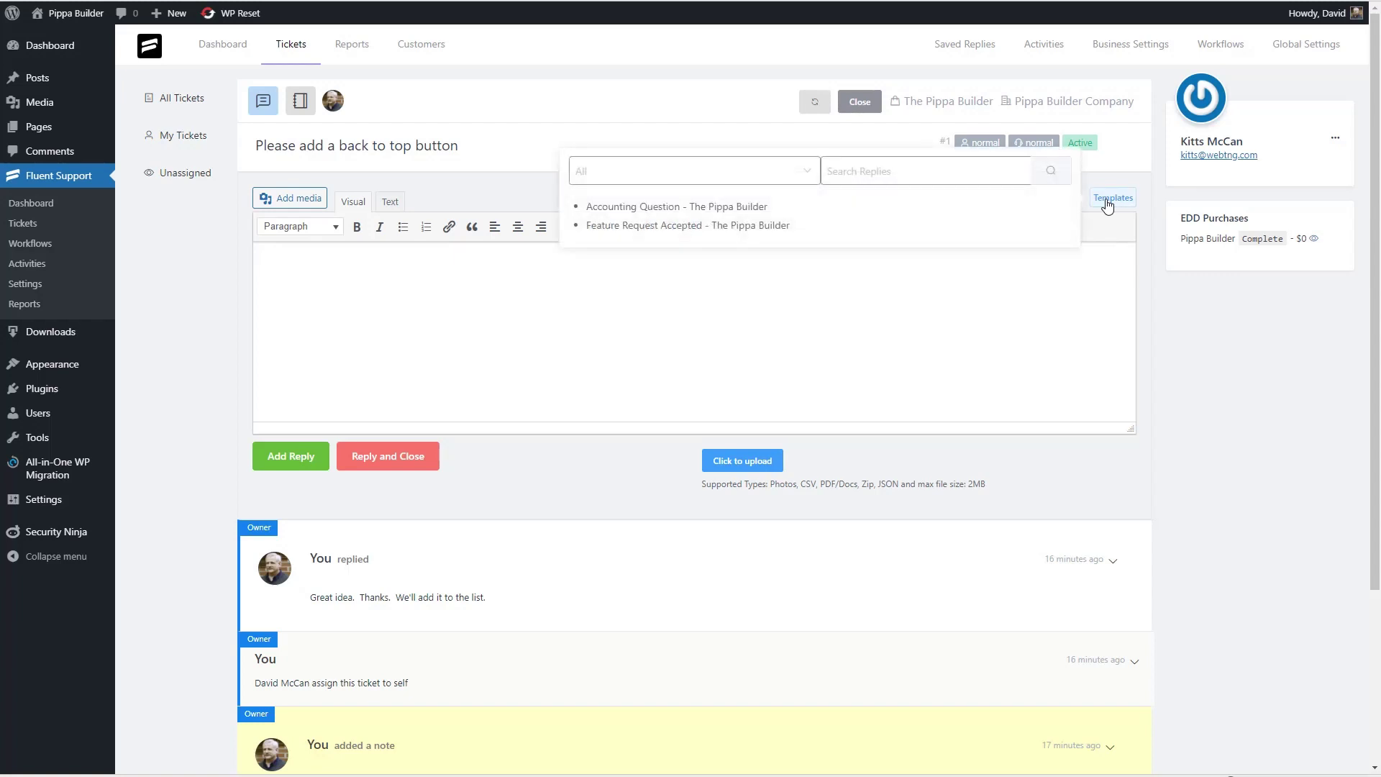
{"action": "left_click", "coordinate": [738, 226]}
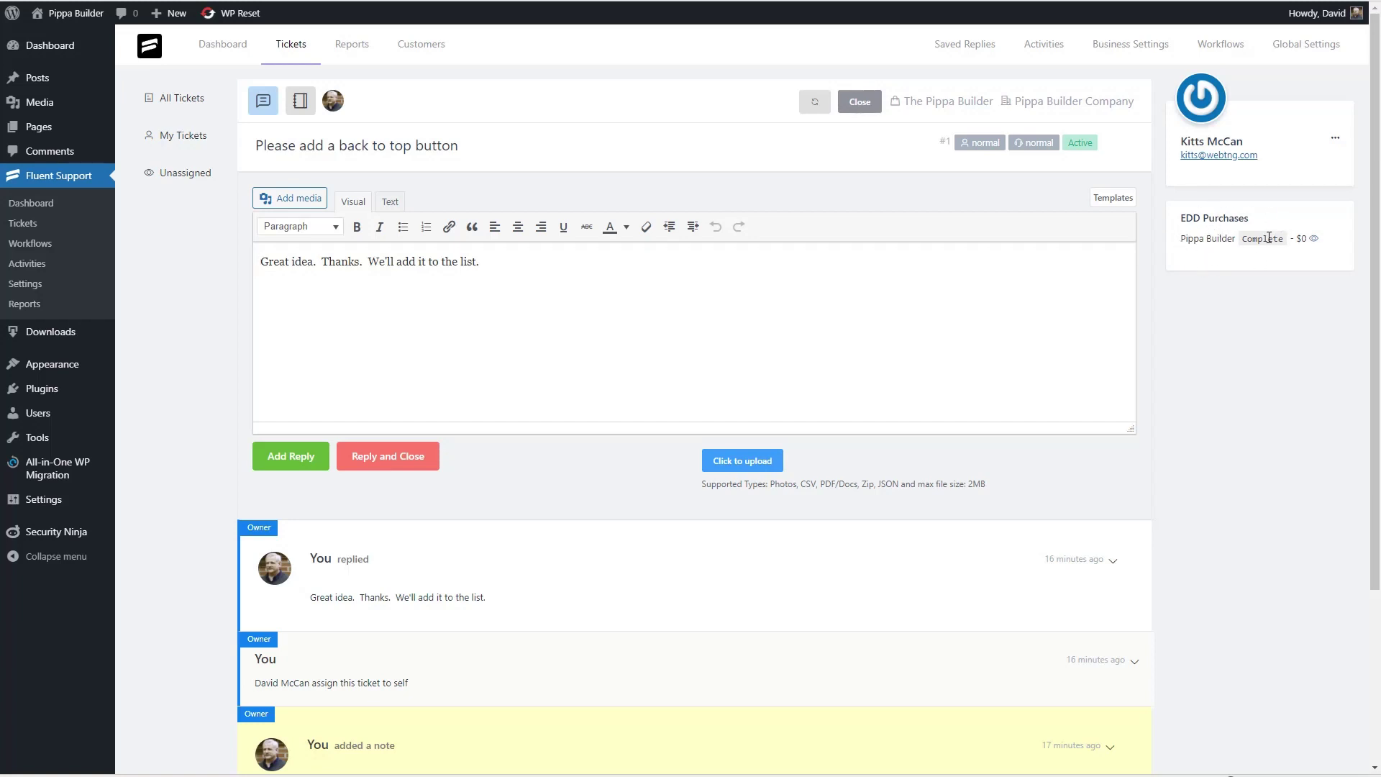
- Add an Automatic workflow called 'Ticket Received' and continue to its editor
{"action": "mouse_move", "coordinate": [1315, 243]}
{"action": "left_click", "coordinate": [1216, 49]}
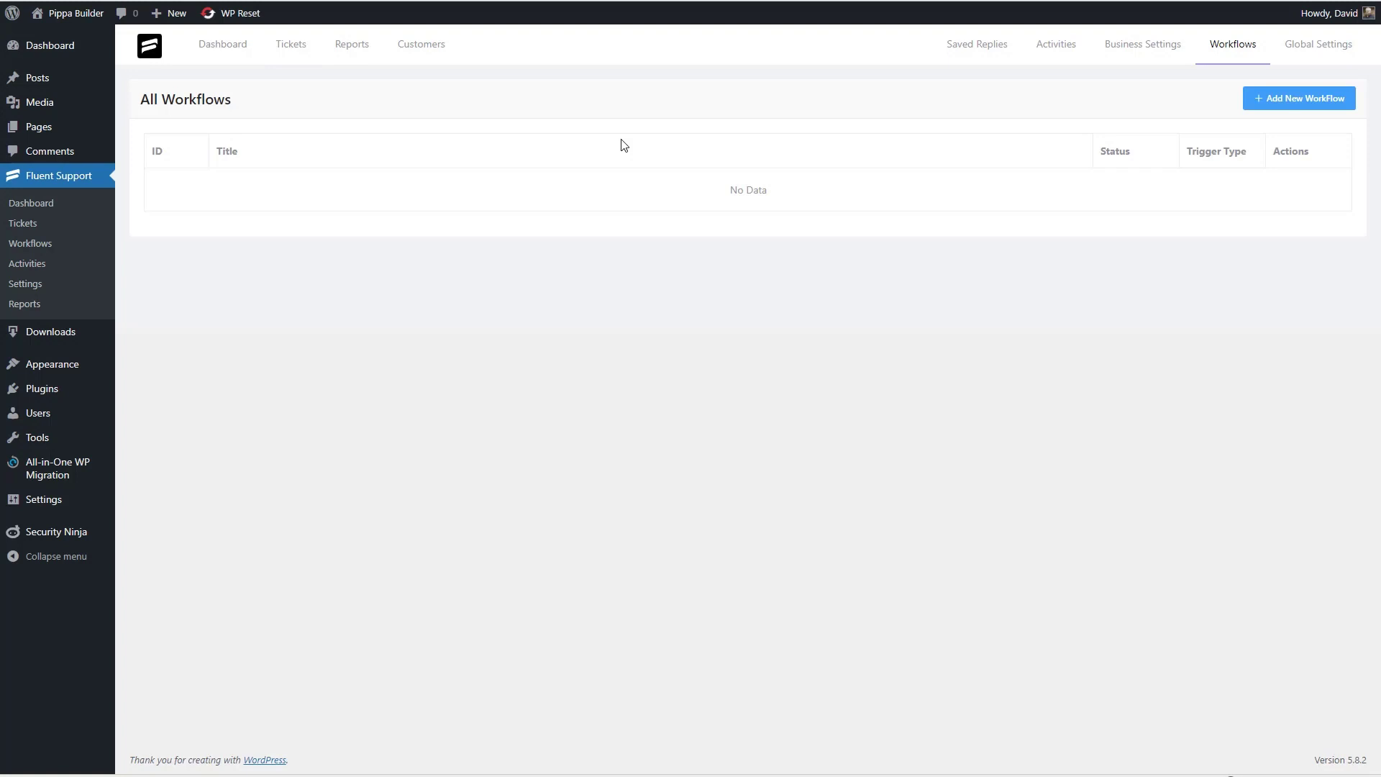
{"action": "left_click", "coordinate": [1278, 101]}
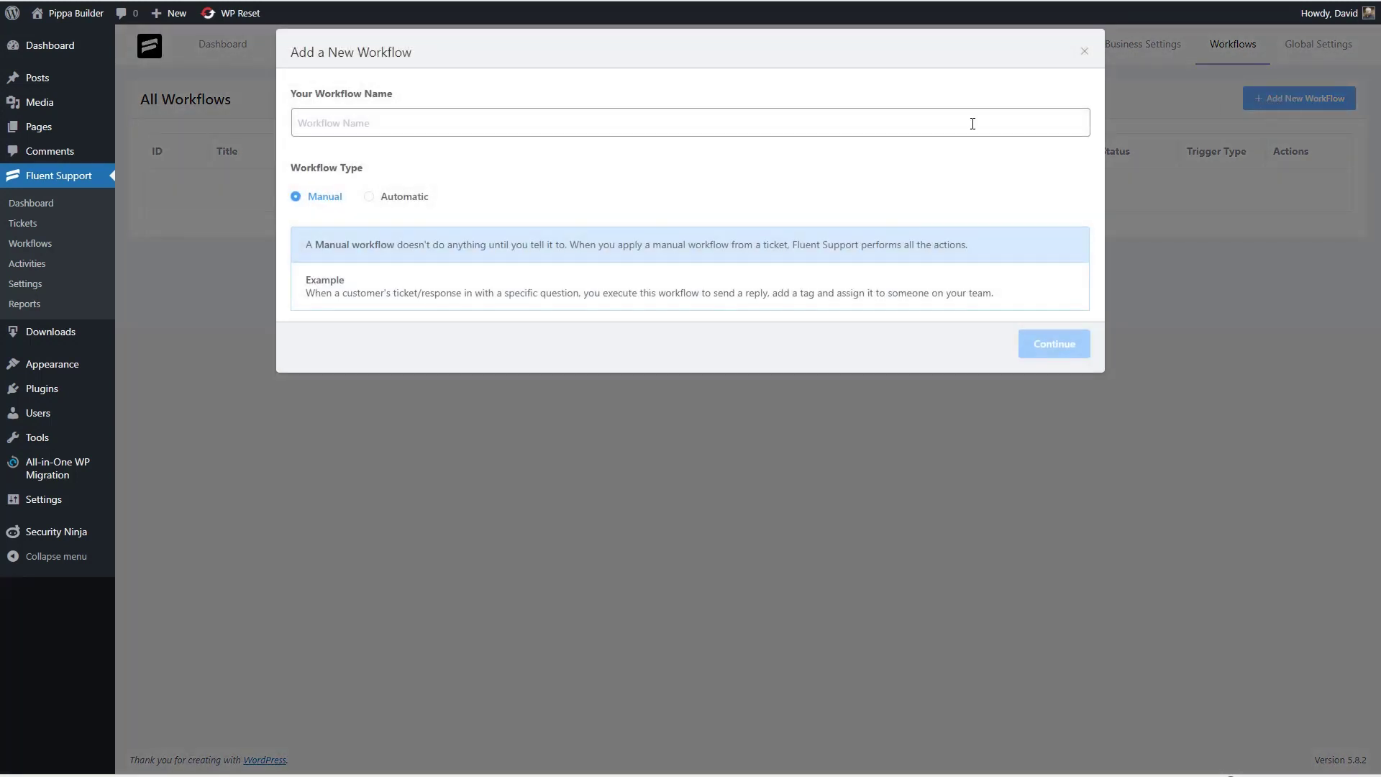
{"action": "left_click", "coordinate": [340, 123]}
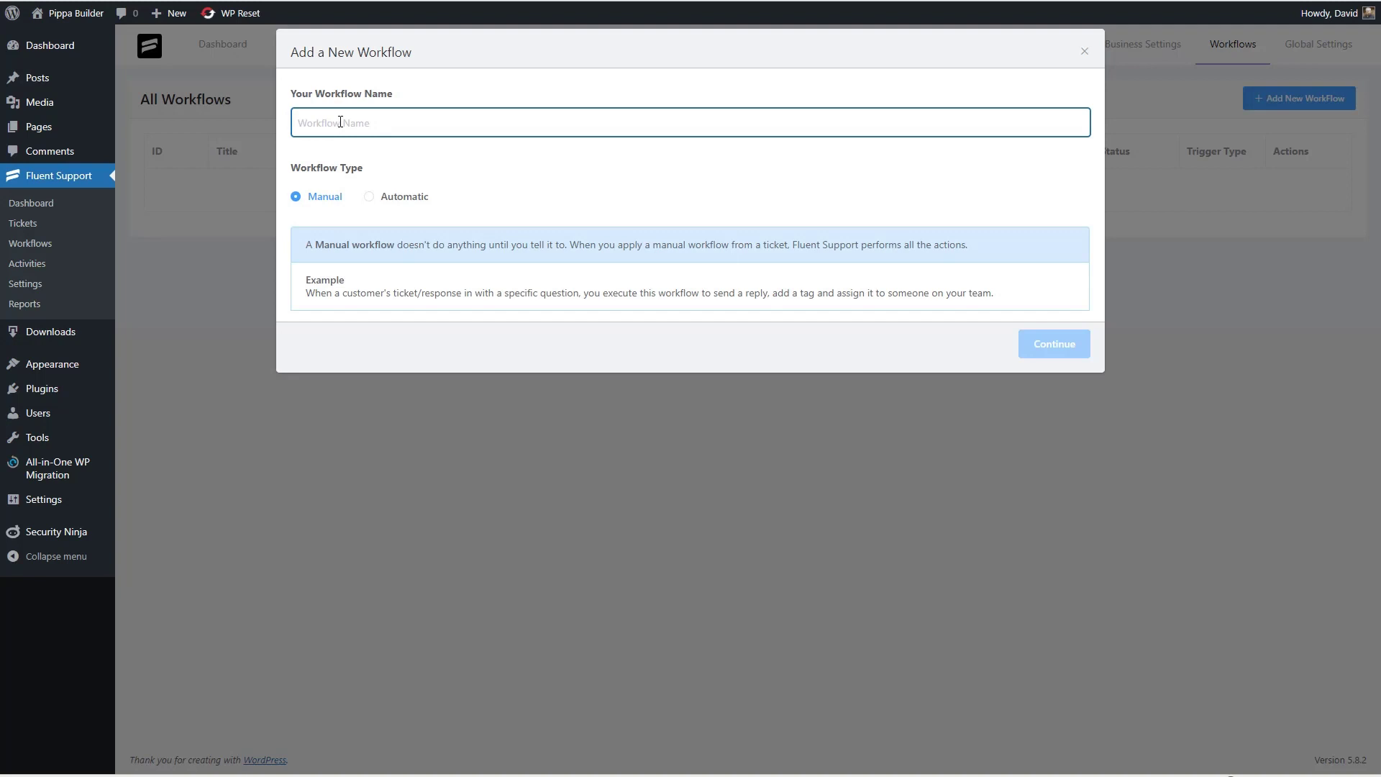
{"action": "type", "text": "Ticket Received"}
{"action": "left_click", "coordinate": [369, 197]}
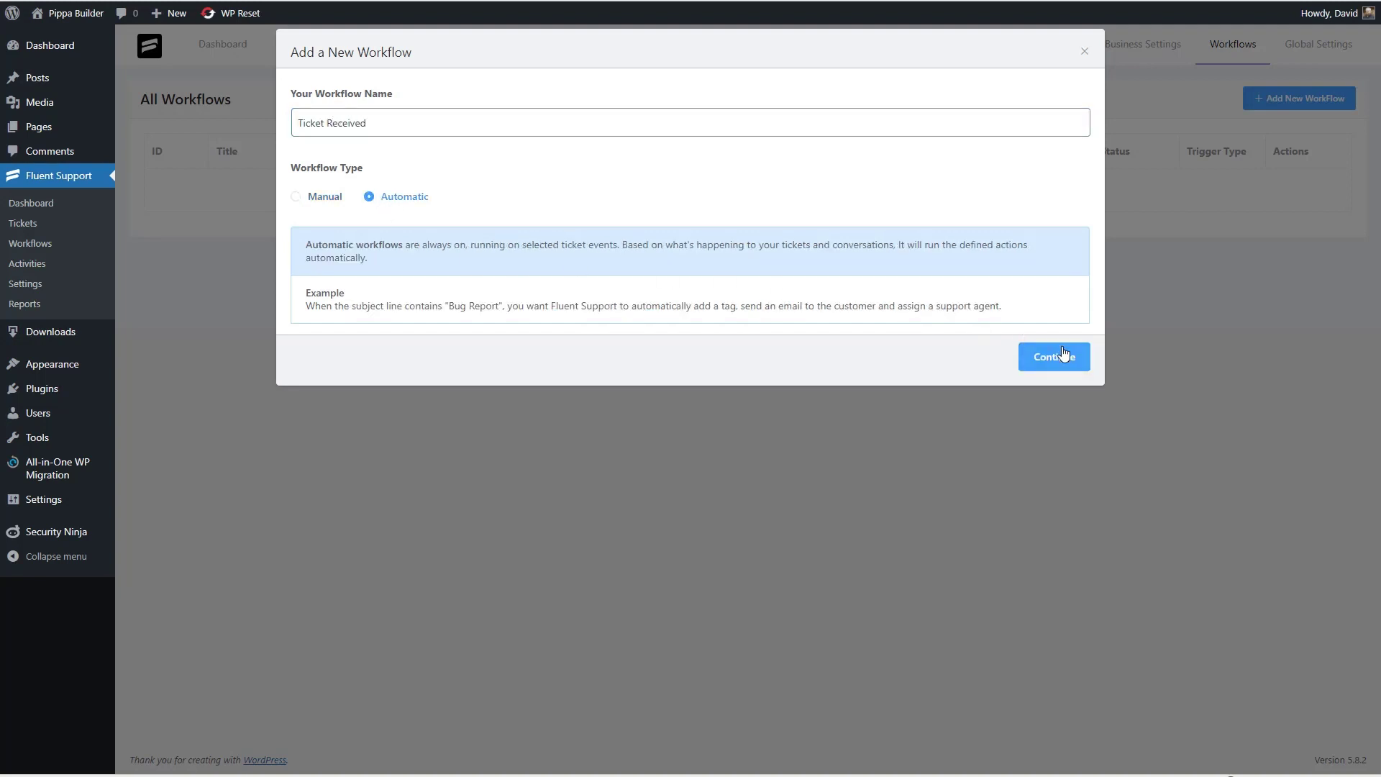
{"action": "left_click", "coordinate": [1050, 364]}
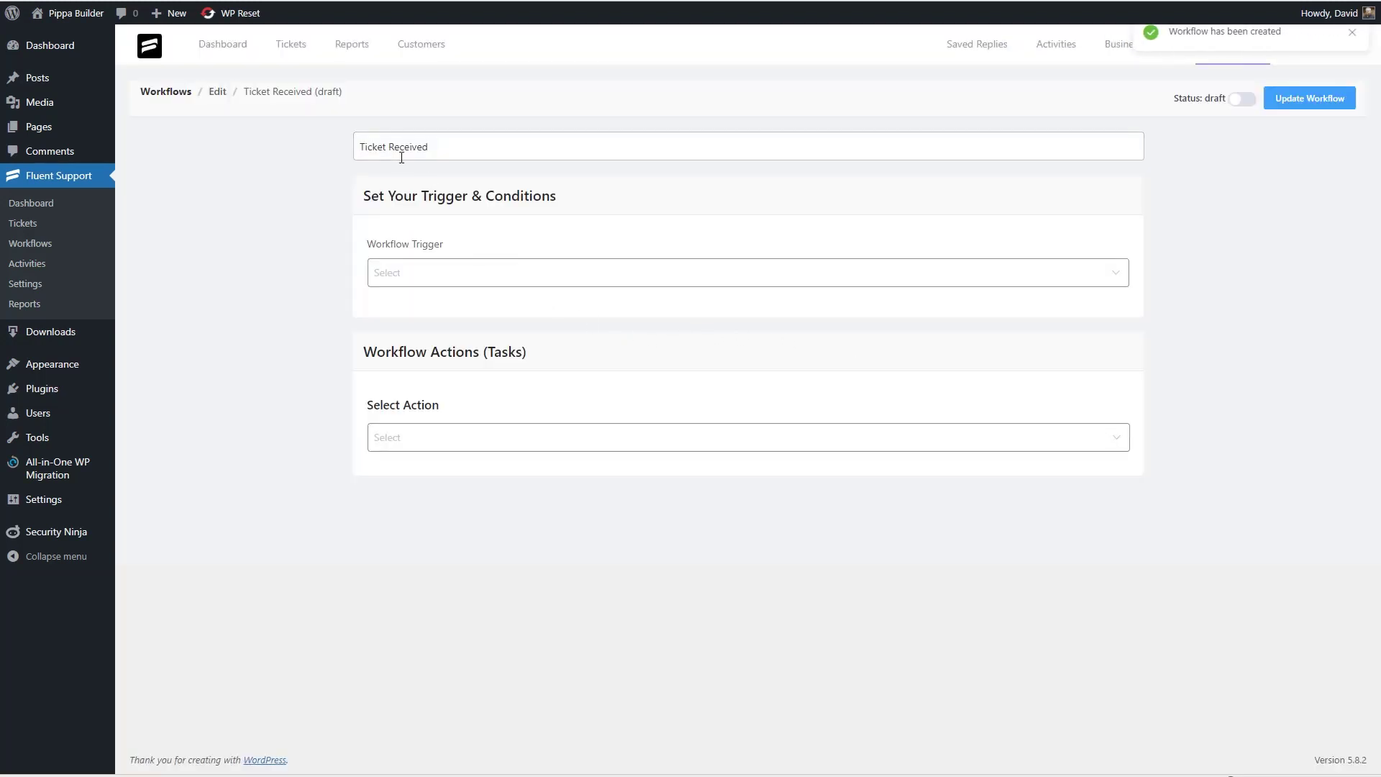
- Set the trigger to On Ticket Creation and draft a Ticket Title Contains condition
{"action": "left_click", "coordinate": [462, 274]}
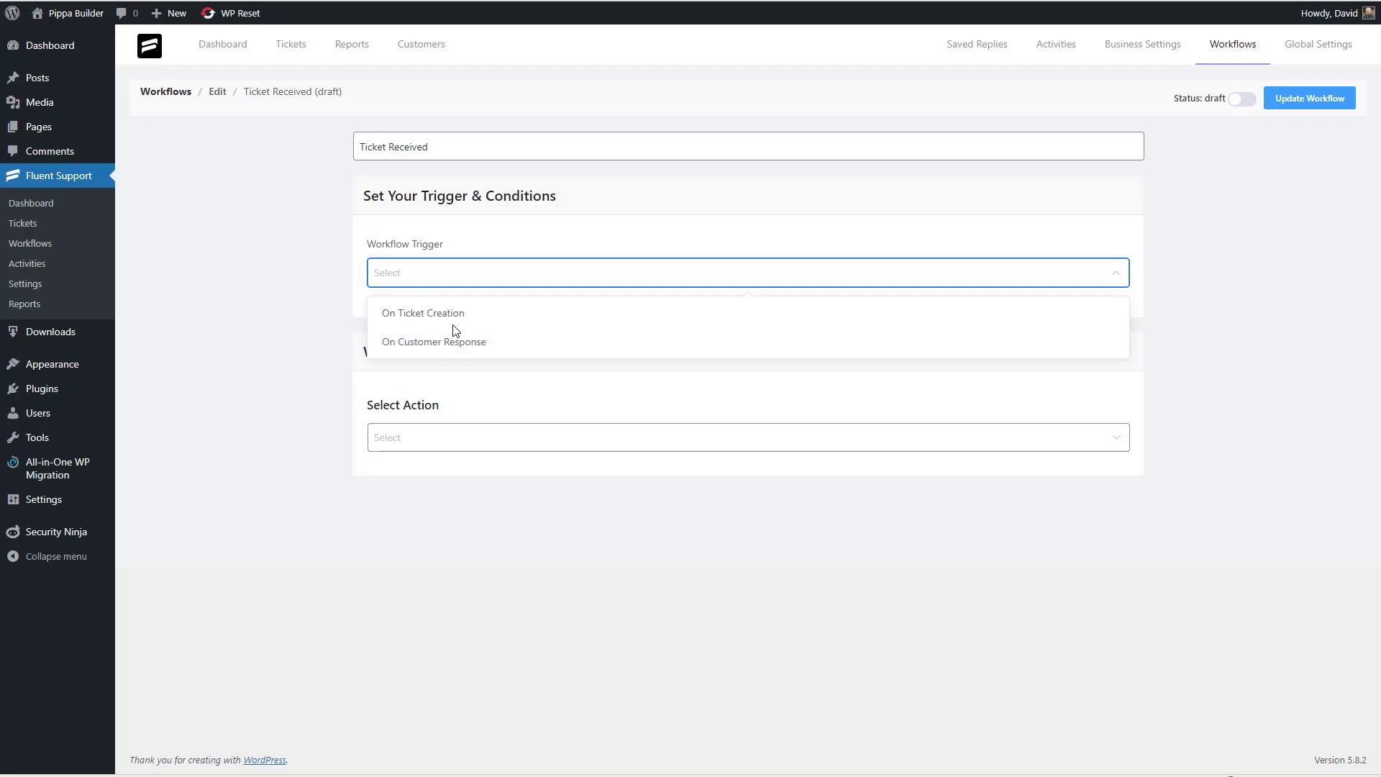
{"action": "left_click", "coordinate": [454, 317]}
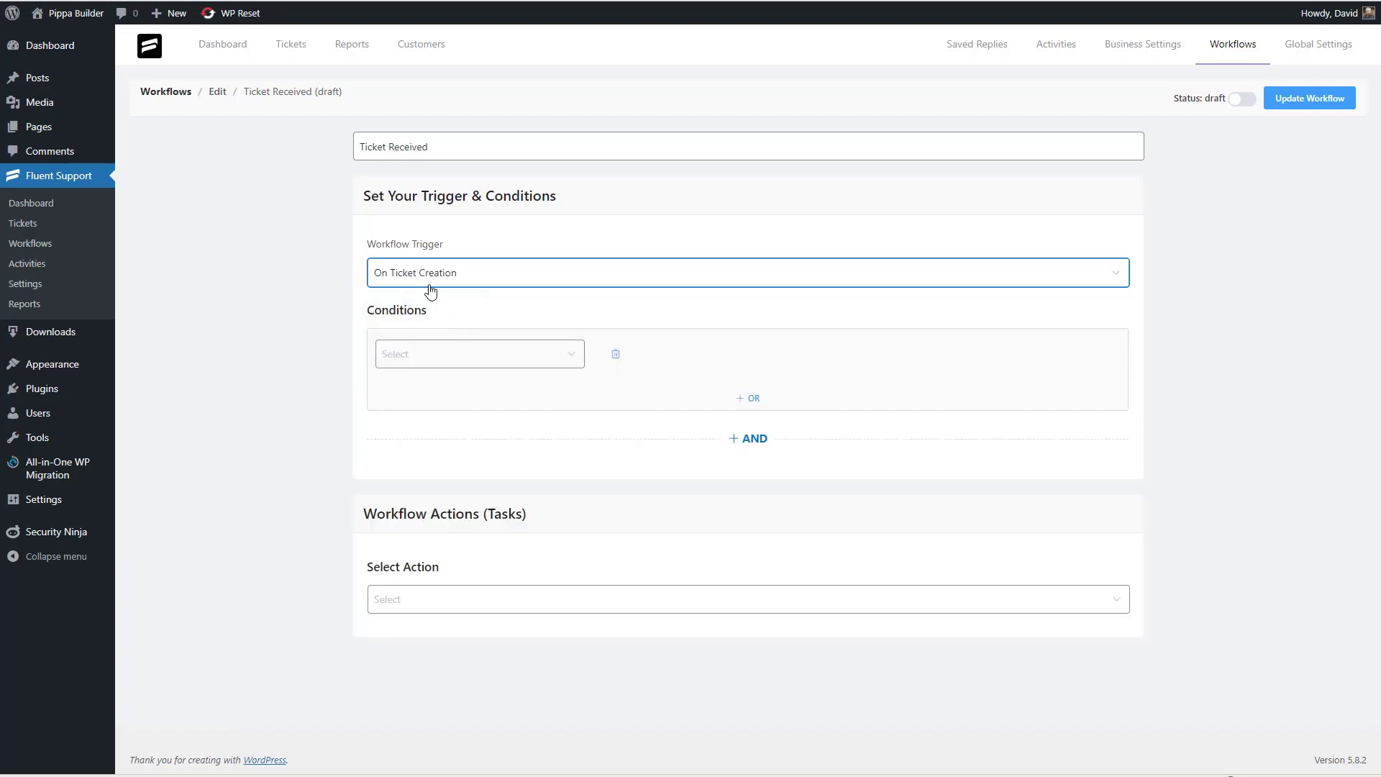
{"action": "left_click", "coordinate": [429, 354]}
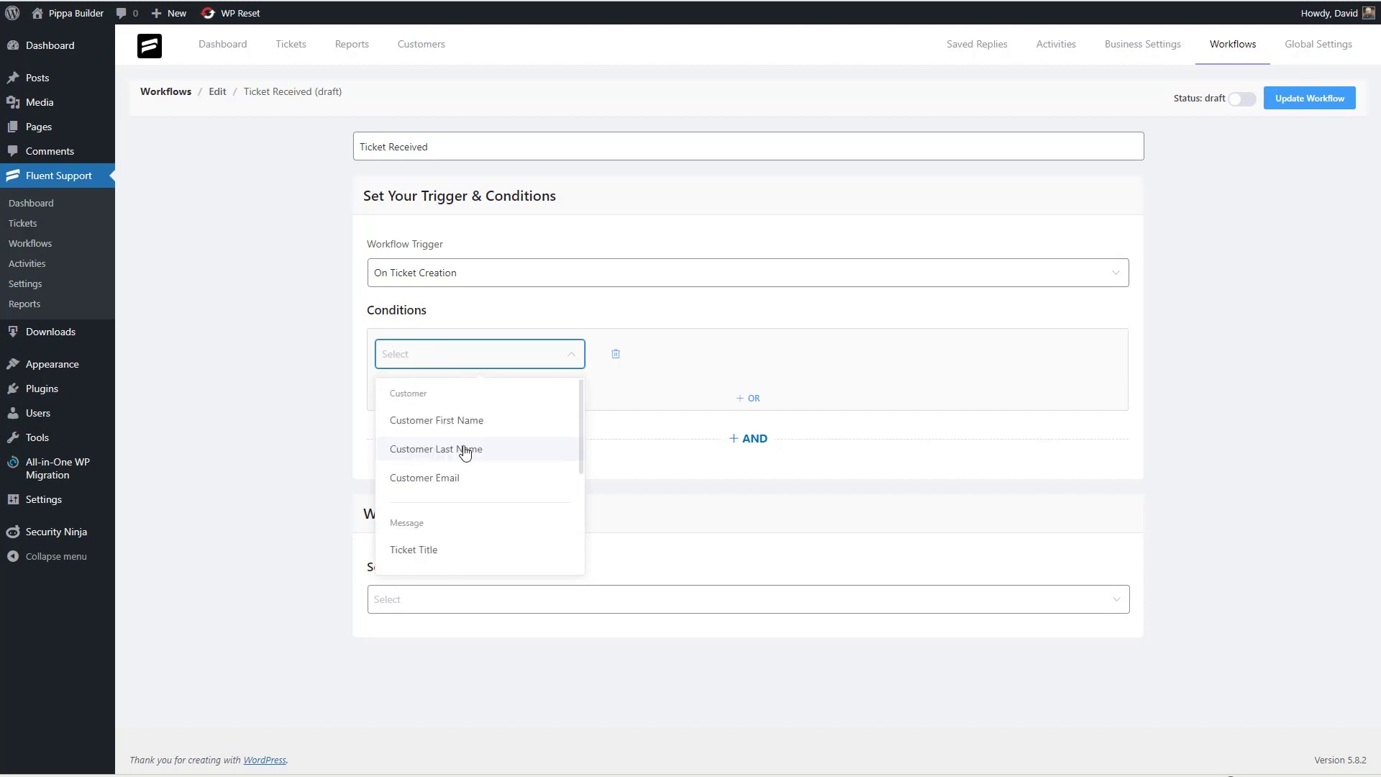
{"action": "scroll", "coordinate": [471, 467], "scroll_direction": "down", "scroll_amount": 2}
{"action": "scroll", "coordinate": [468, 463], "scroll_direction": "up", "scroll_amount": 1}
{"action": "scroll", "coordinate": [440, 453], "scroll_direction": "down", "scroll_amount": 1}
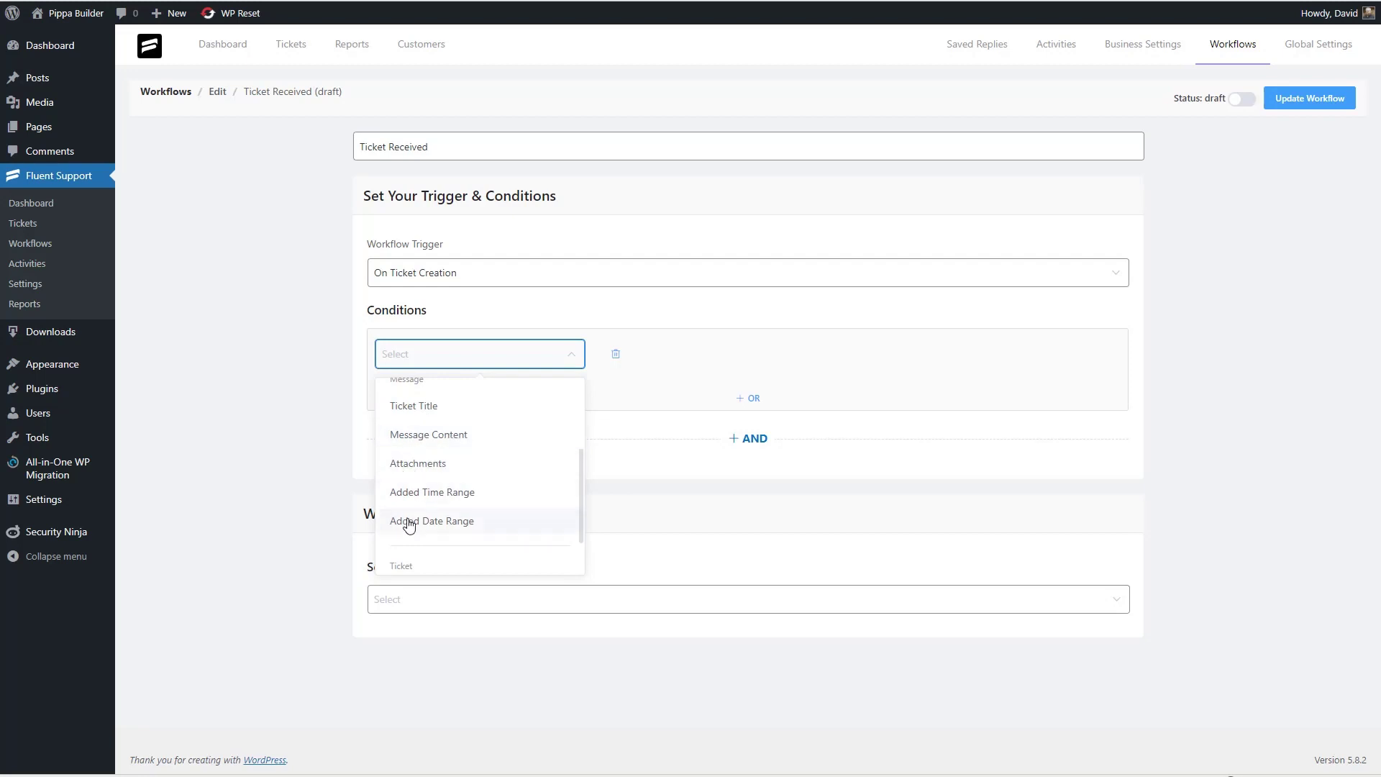
{"action": "scroll", "coordinate": [460, 491], "scroll_direction": "down", "scroll_amount": 1}
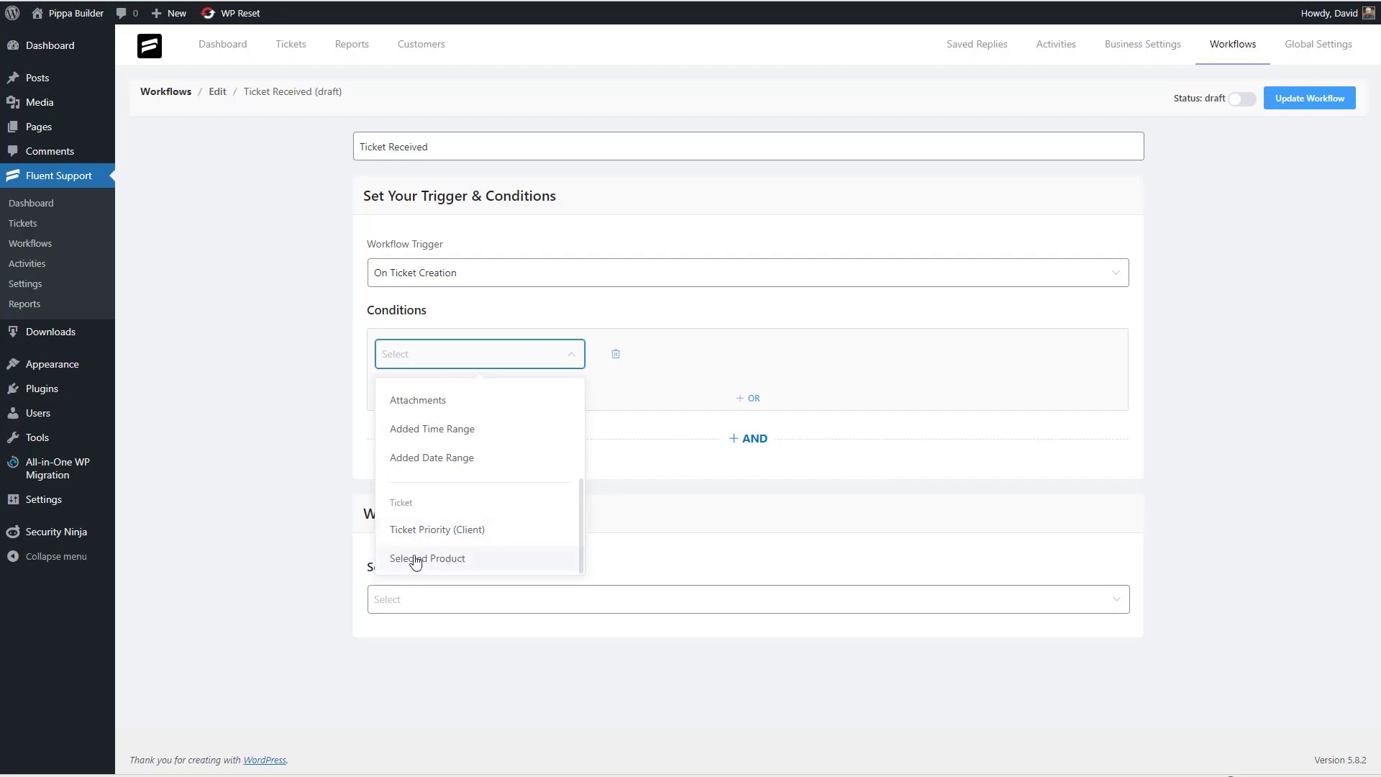
{"action": "scroll", "coordinate": [457, 564], "scroll_direction": "up", "scroll_amount": 5}
{"action": "scroll", "coordinate": [417, 484], "scroll_direction": "down", "scroll_amount": 2}
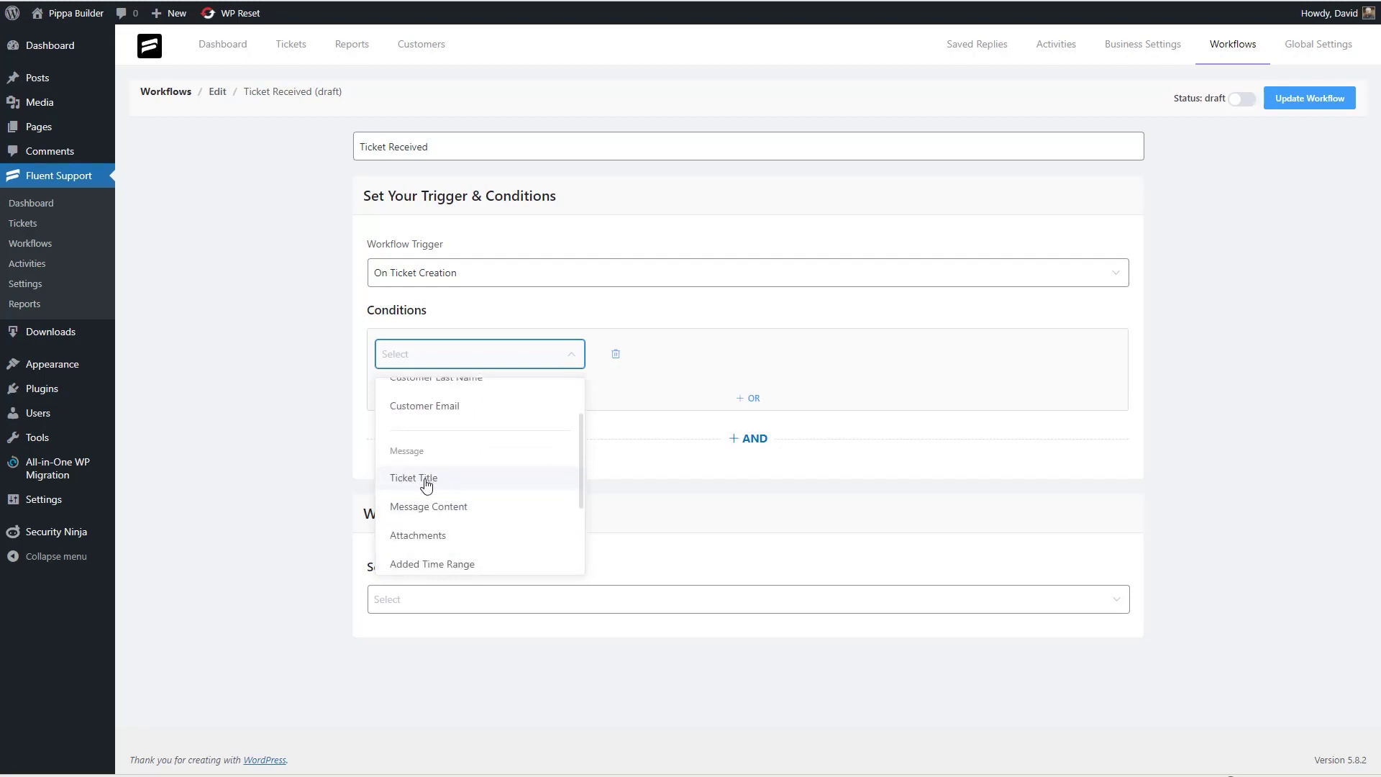
{"action": "left_click", "coordinate": [425, 484]}
{"action": "left_click", "coordinate": [649, 363]}
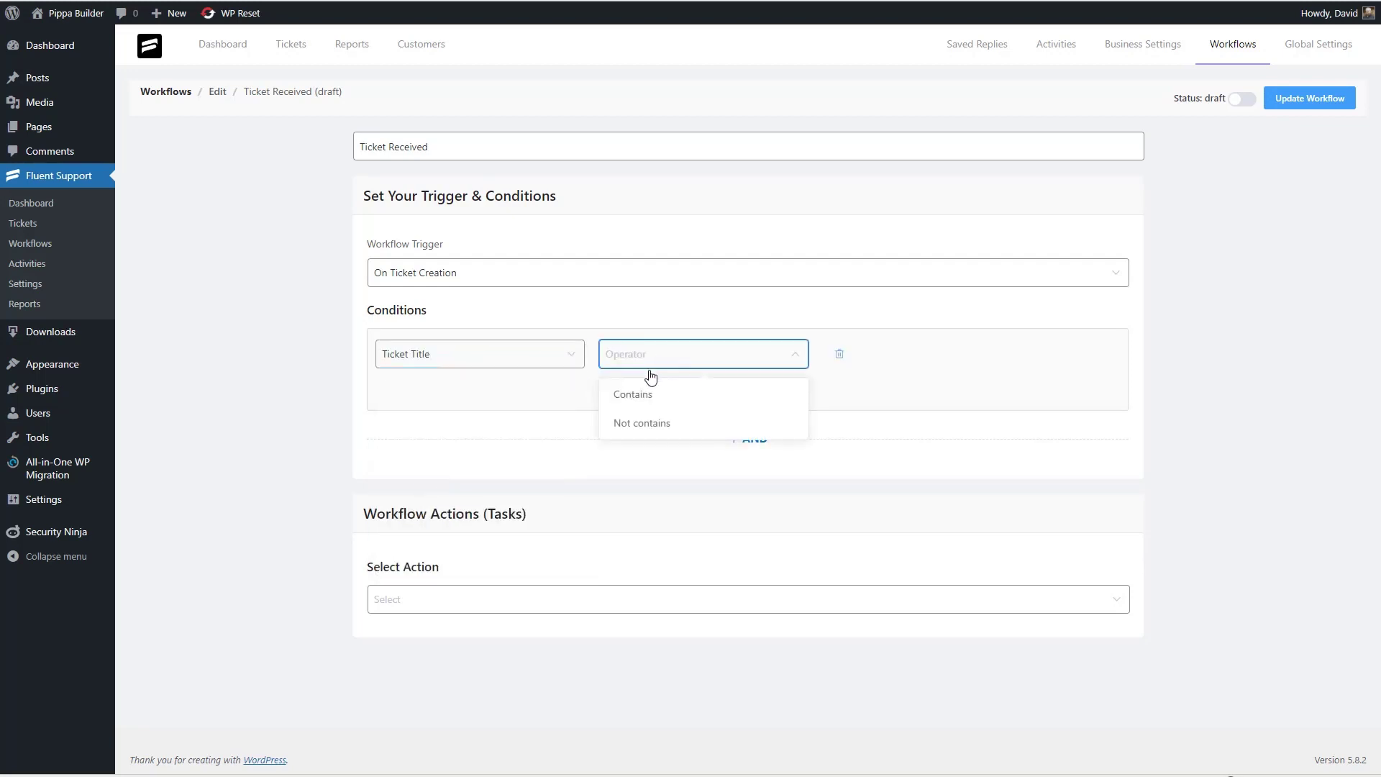
{"action": "left_click", "coordinate": [634, 403]}
{"action": "left_click", "coordinate": [864, 352]}
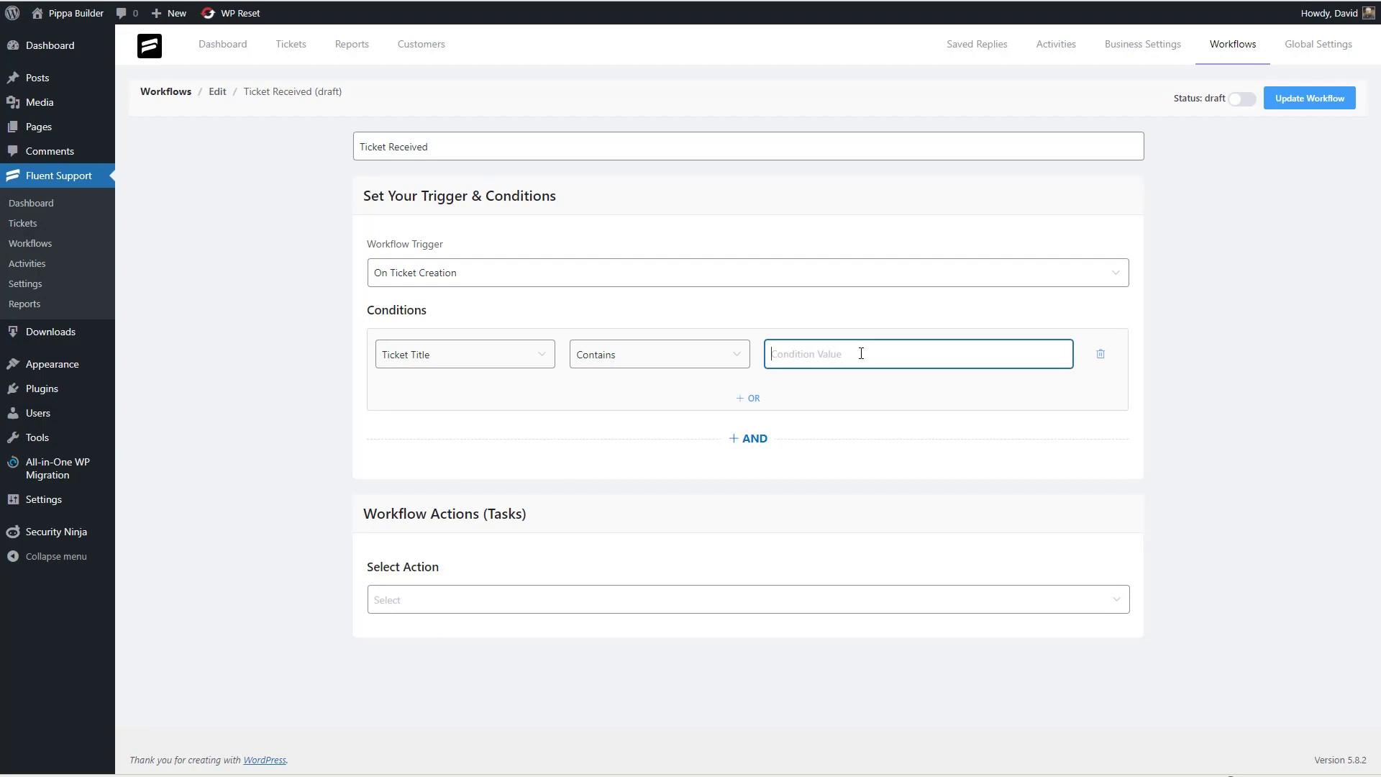
- Change the condition to Selected Product Equal The Pippa Builder
{"action": "left_click", "coordinate": [467, 354]}
{"action": "left_click", "coordinate": [425, 561]}
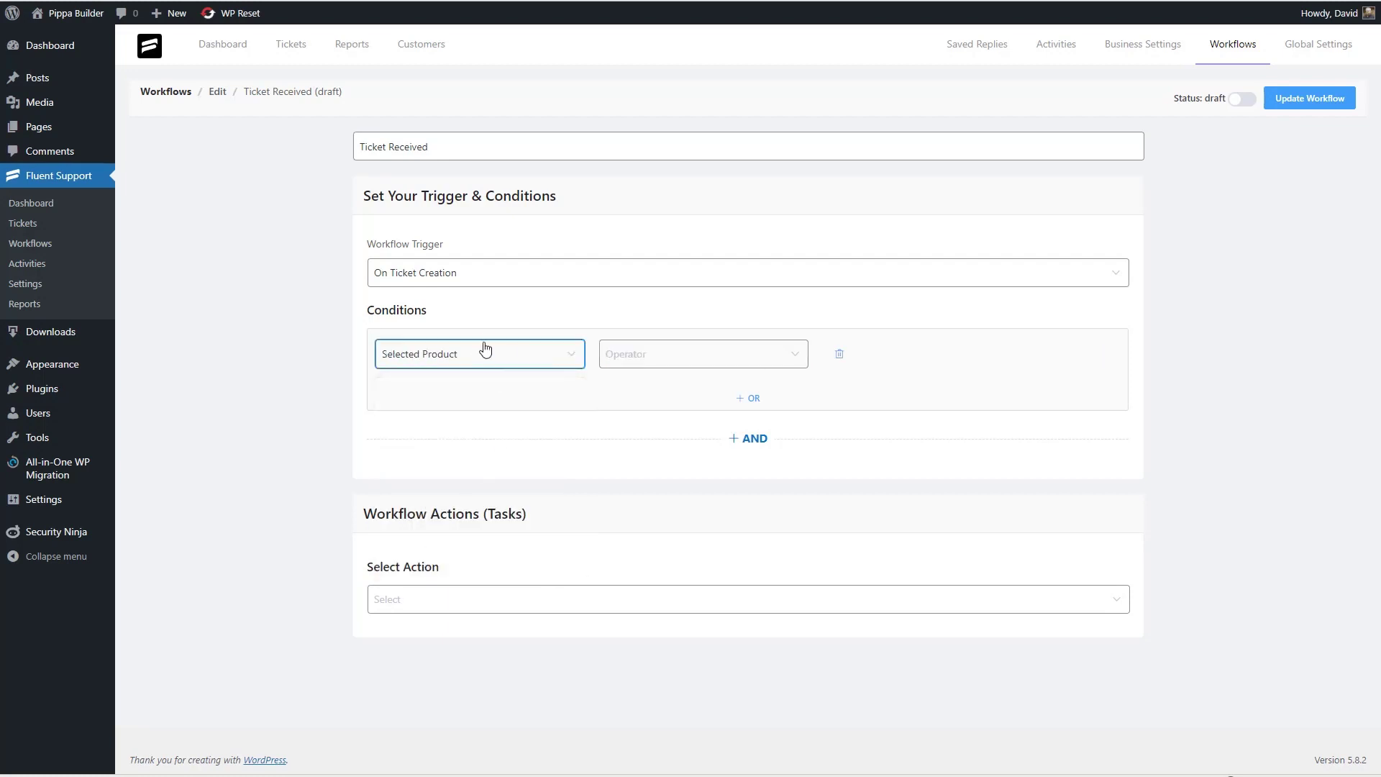
{"action": "left_click", "coordinate": [694, 357]}
{"action": "left_click", "coordinate": [647, 394]}
{"action": "left_click", "coordinate": [850, 357]}
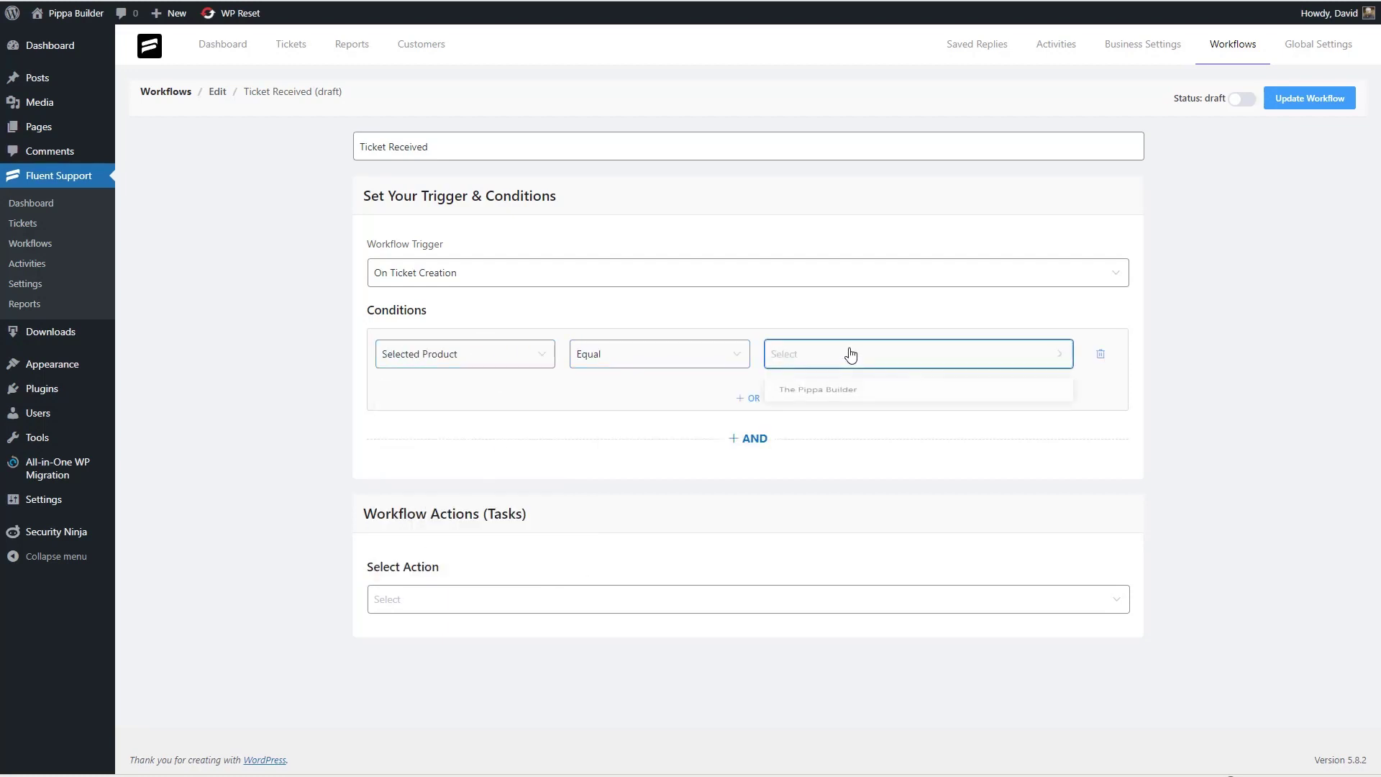
{"action": "left_click", "coordinate": [836, 394]}
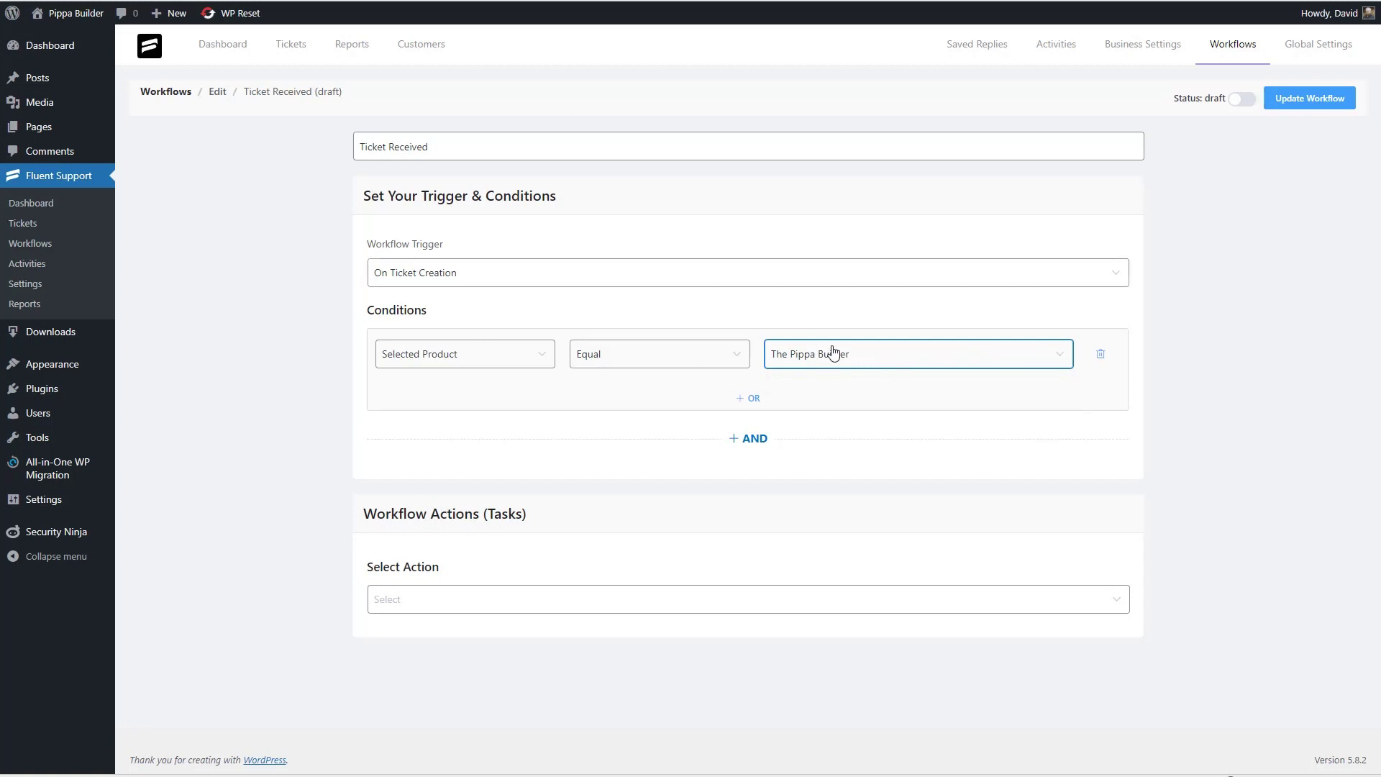
{"action": "left_click", "coordinate": [492, 603]}
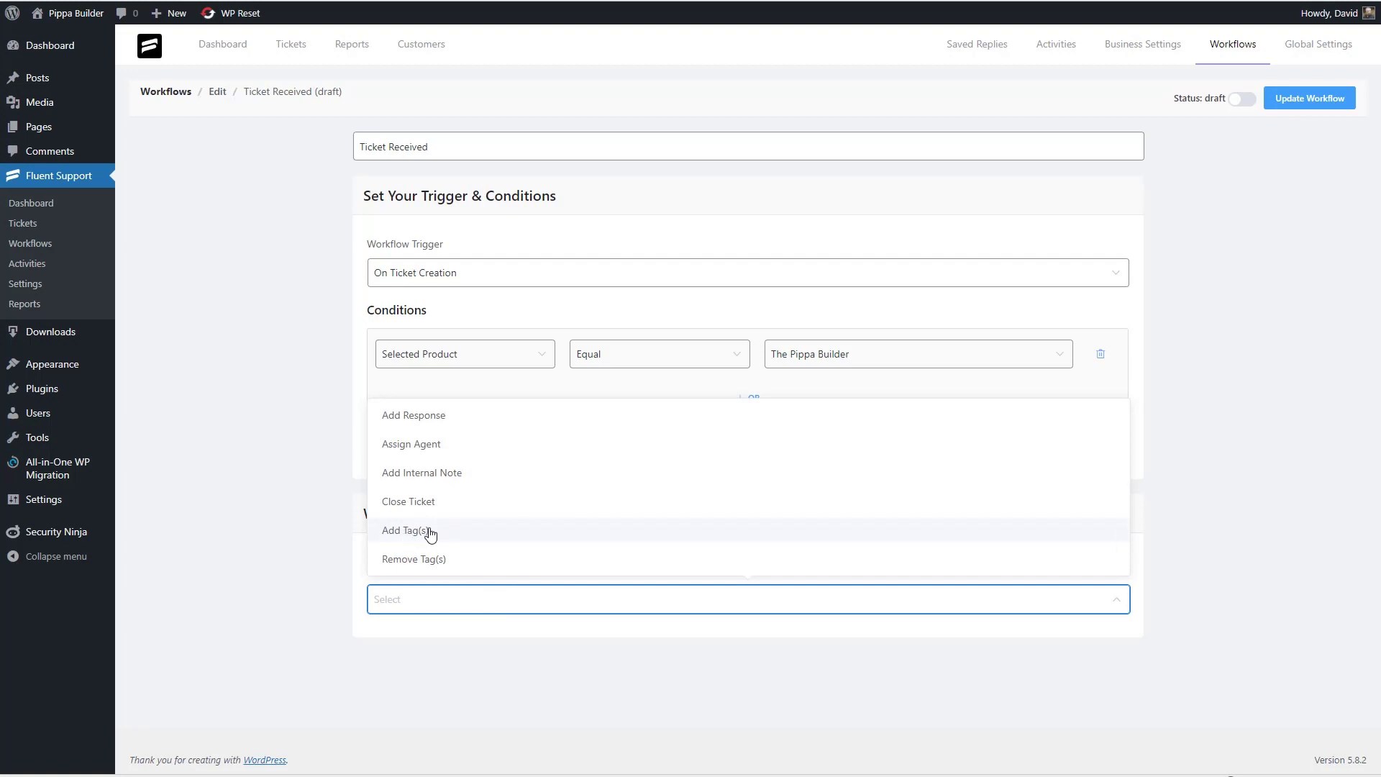
- Add an Assign Agent action for a chosen agent, skipping assigned tickets, titled 'Assign Ticket', and save
{"action": "left_click", "coordinate": [451, 448]}
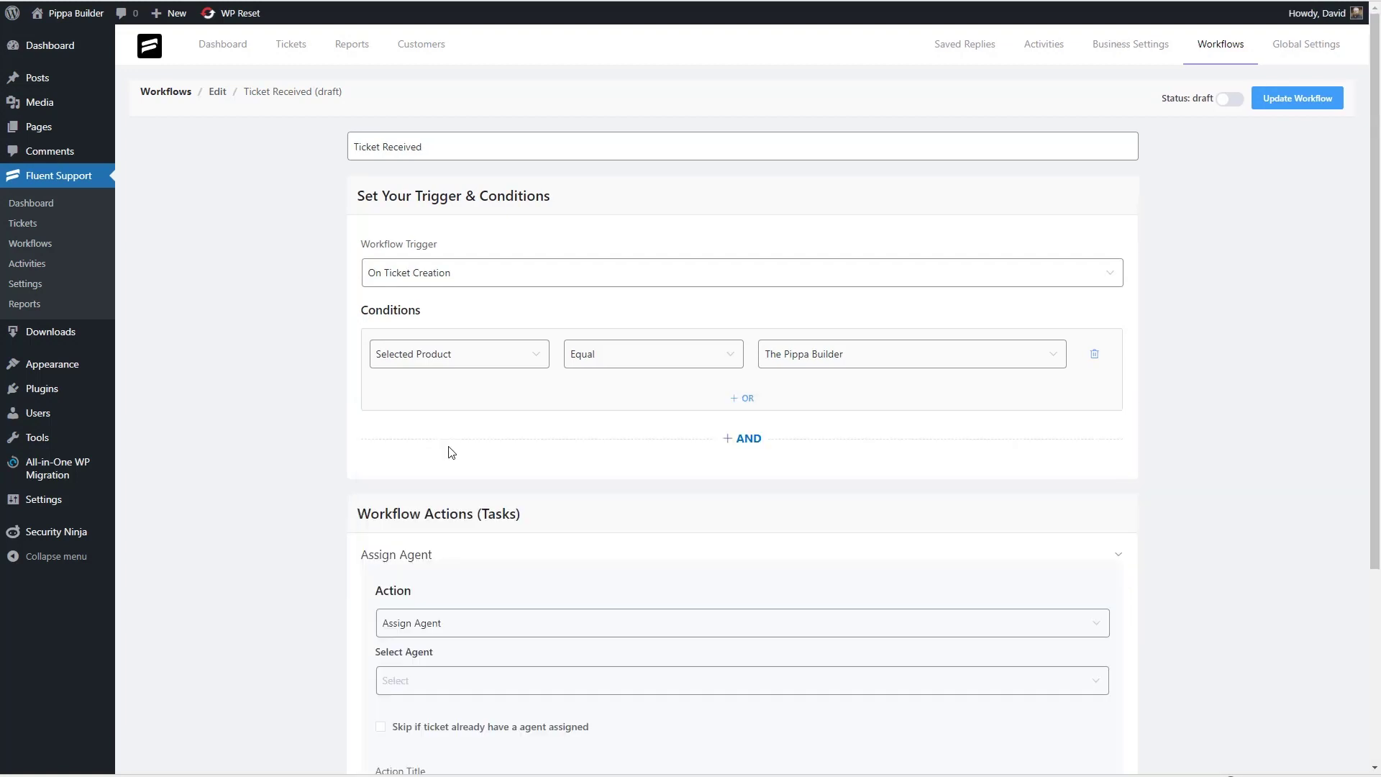
{"action": "scroll", "coordinate": [451, 452], "scroll_direction": "down", "scroll_amount": 4}
{"action": "left_click", "coordinate": [453, 415]}
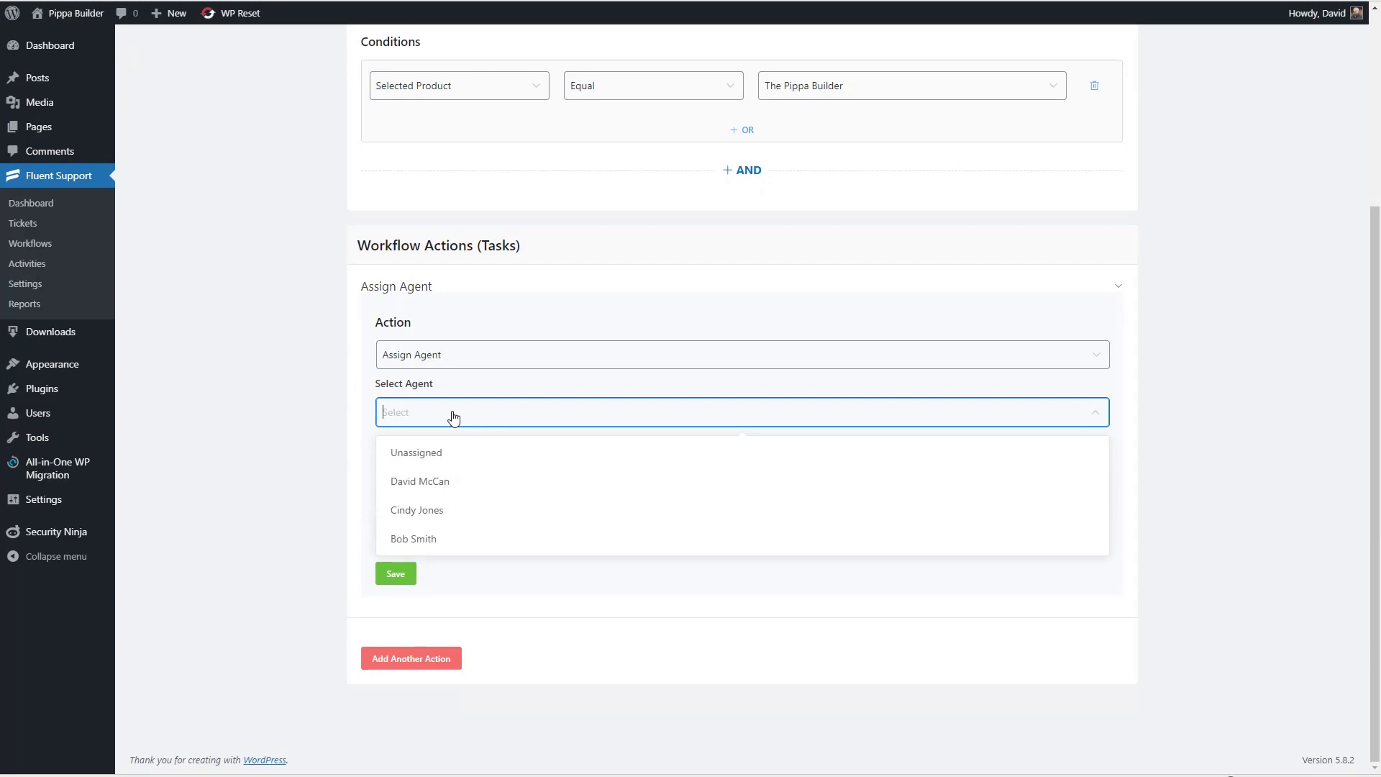
{"action": "left_click", "coordinate": [450, 511]}
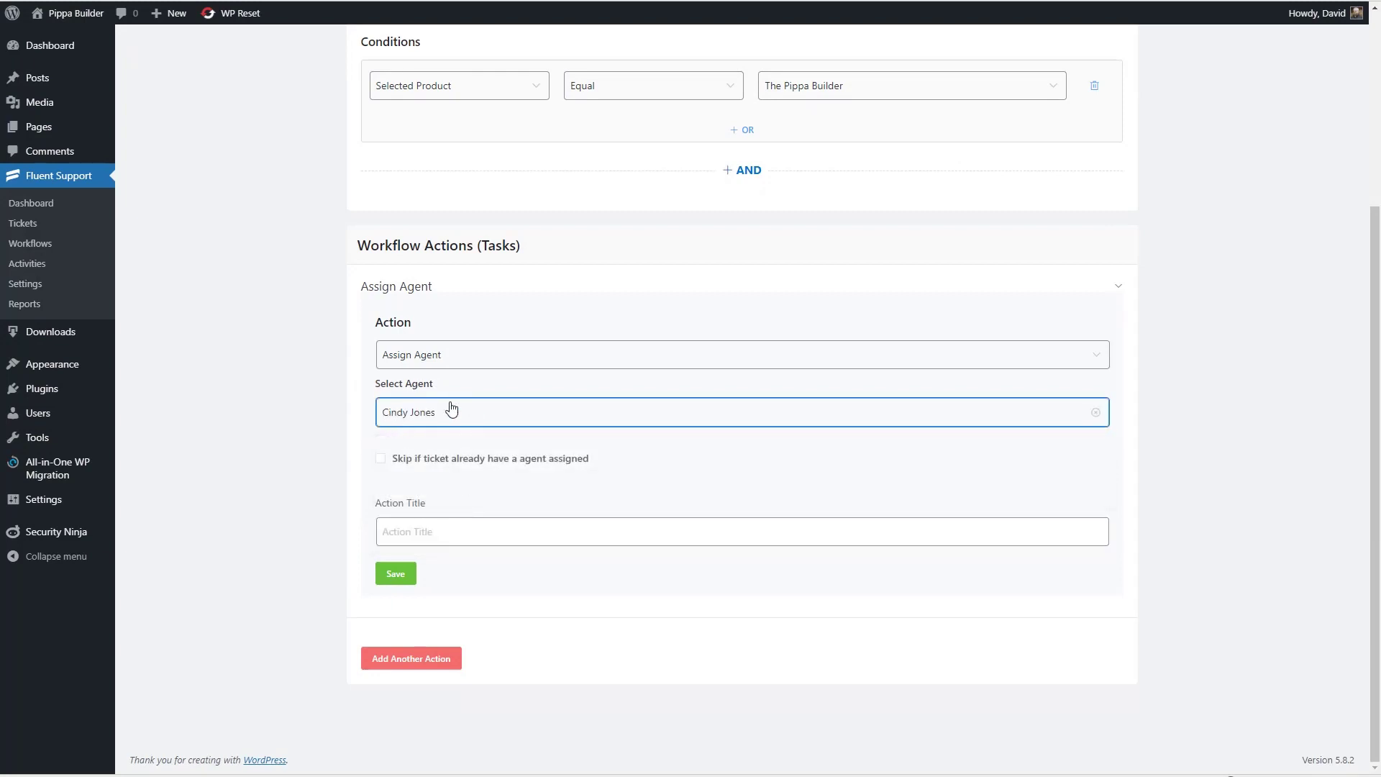
{"action": "left_click", "coordinate": [436, 460]}
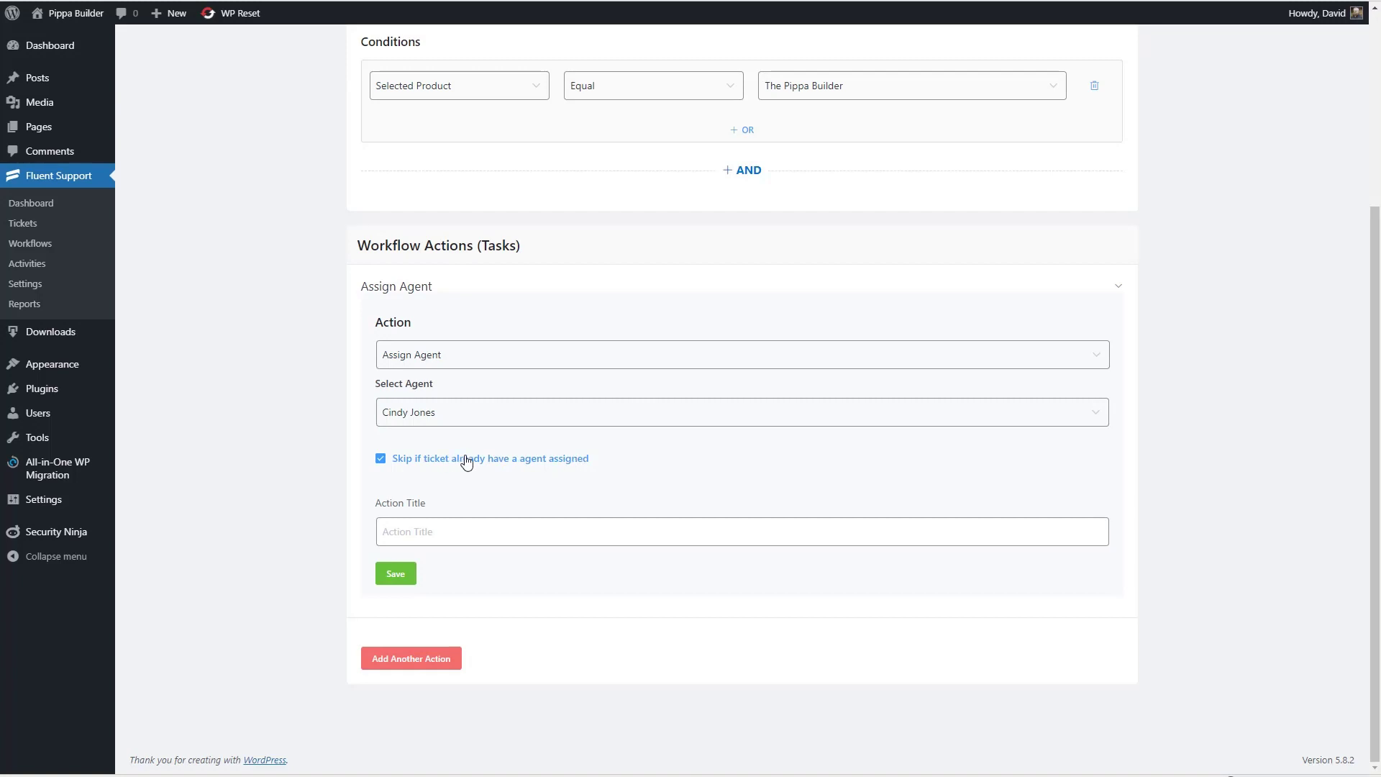
{"action": "key", "text": "Tab"}
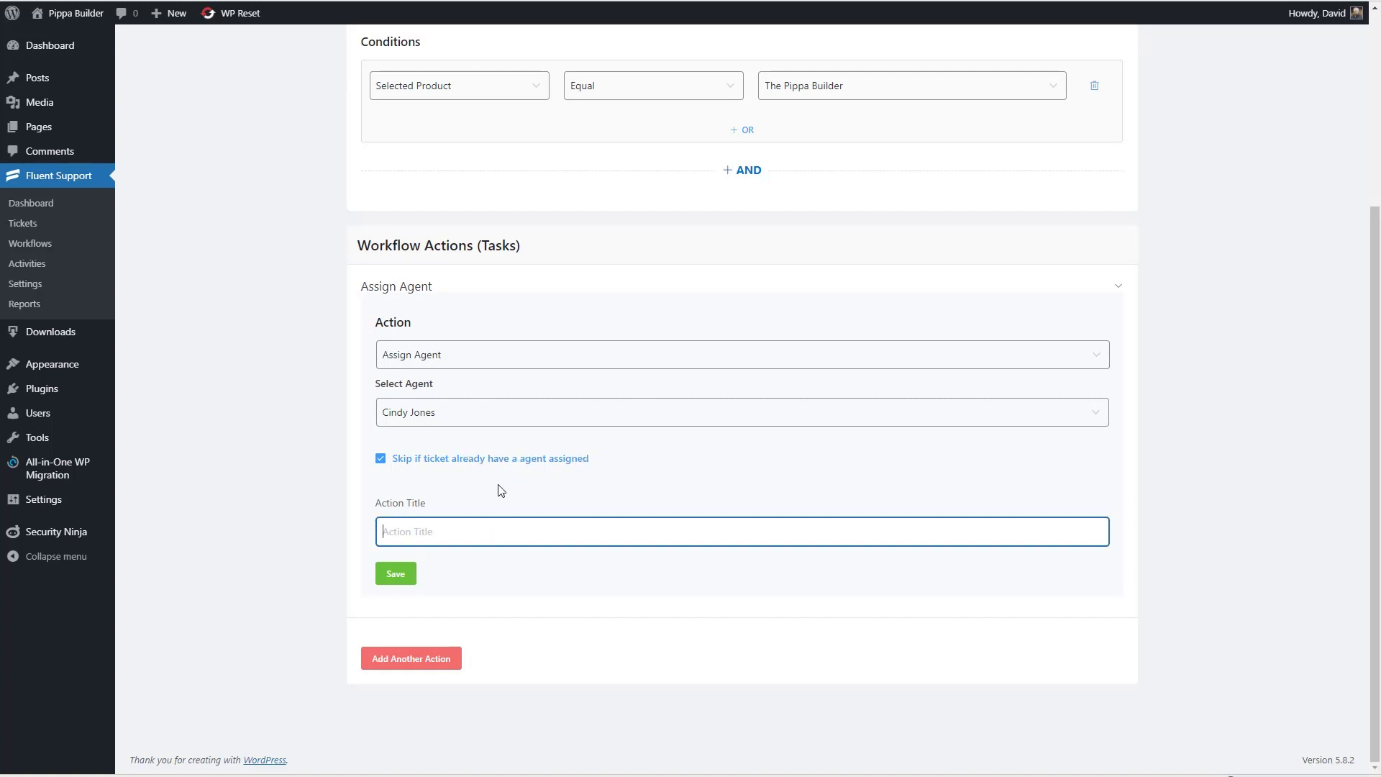
{"action": "type", "text": "Assign Ticket"}
{"action": "left_click", "coordinate": [400, 579]}
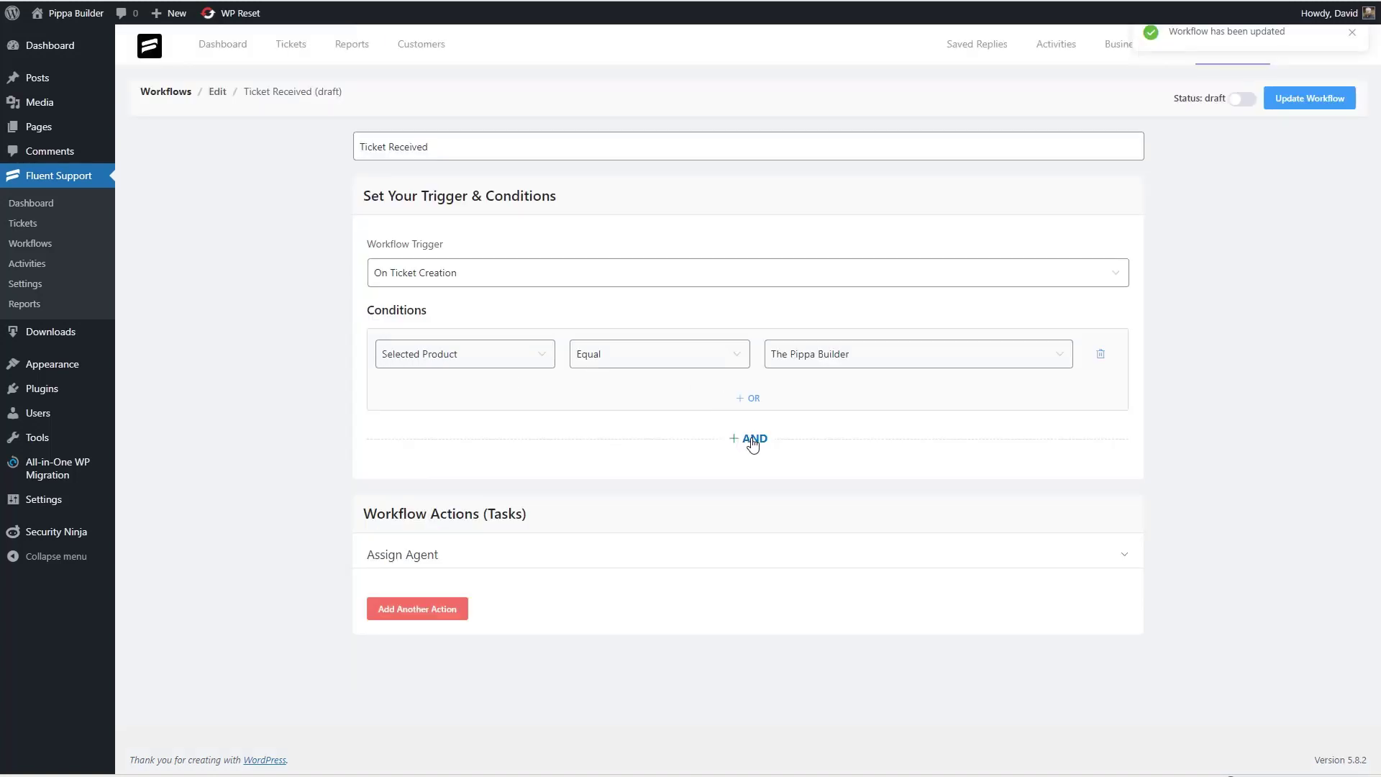
- Add an Add Response action saying 'Thank you for contacting us. We'll respond to the ticket as soon as possible.'
{"action": "left_click", "coordinate": [441, 614]}
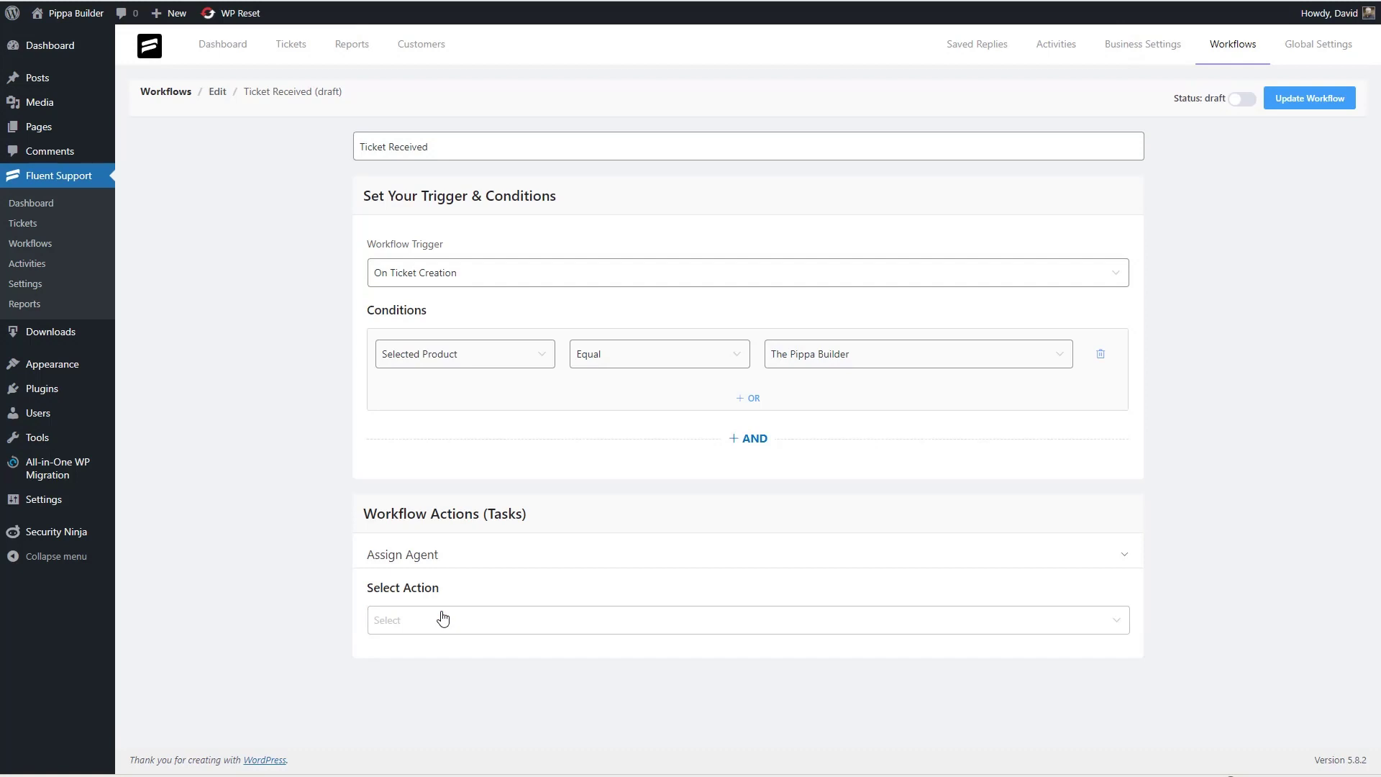
{"action": "left_click", "coordinate": [444, 618]}
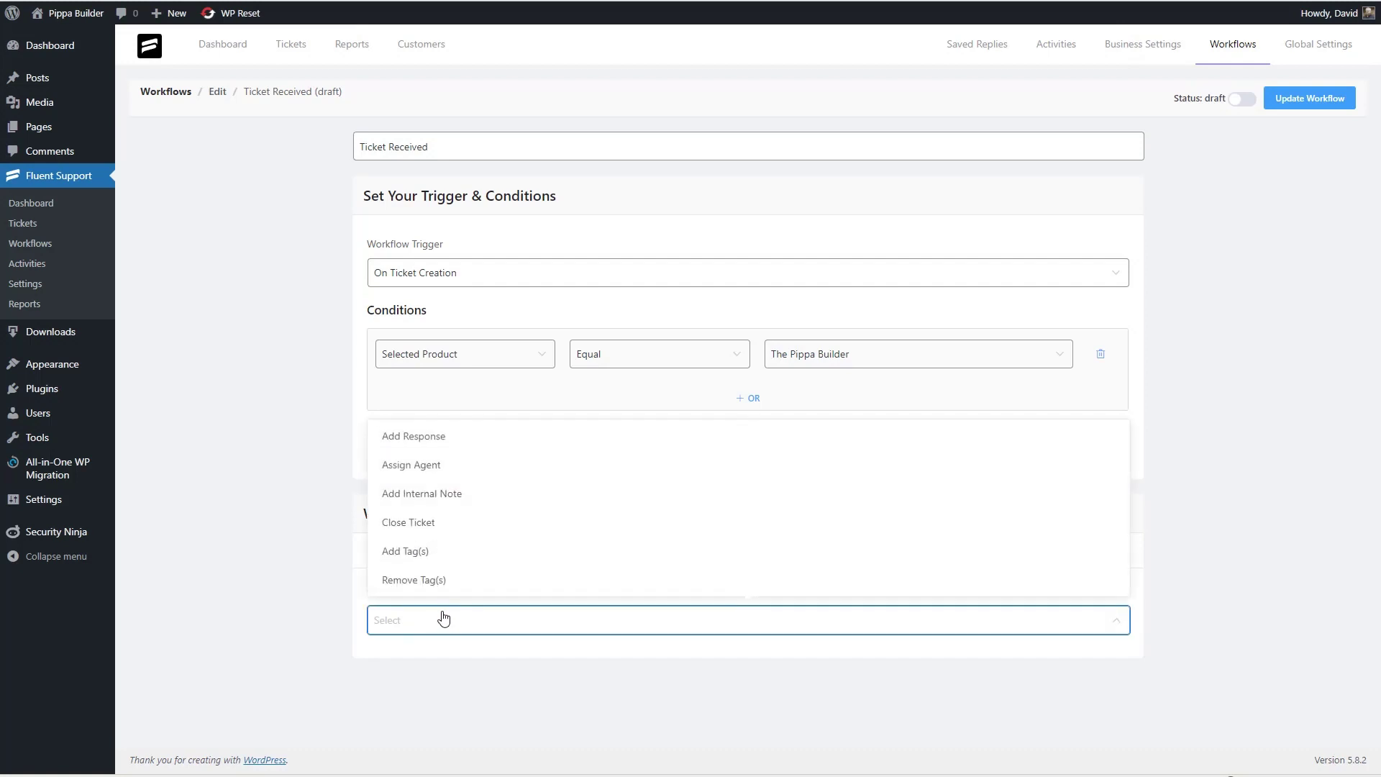
{"action": "left_click", "coordinate": [456, 441]}
{"action": "scroll", "coordinate": [461, 443], "scroll_direction": "down", "scroll_amount": 4}
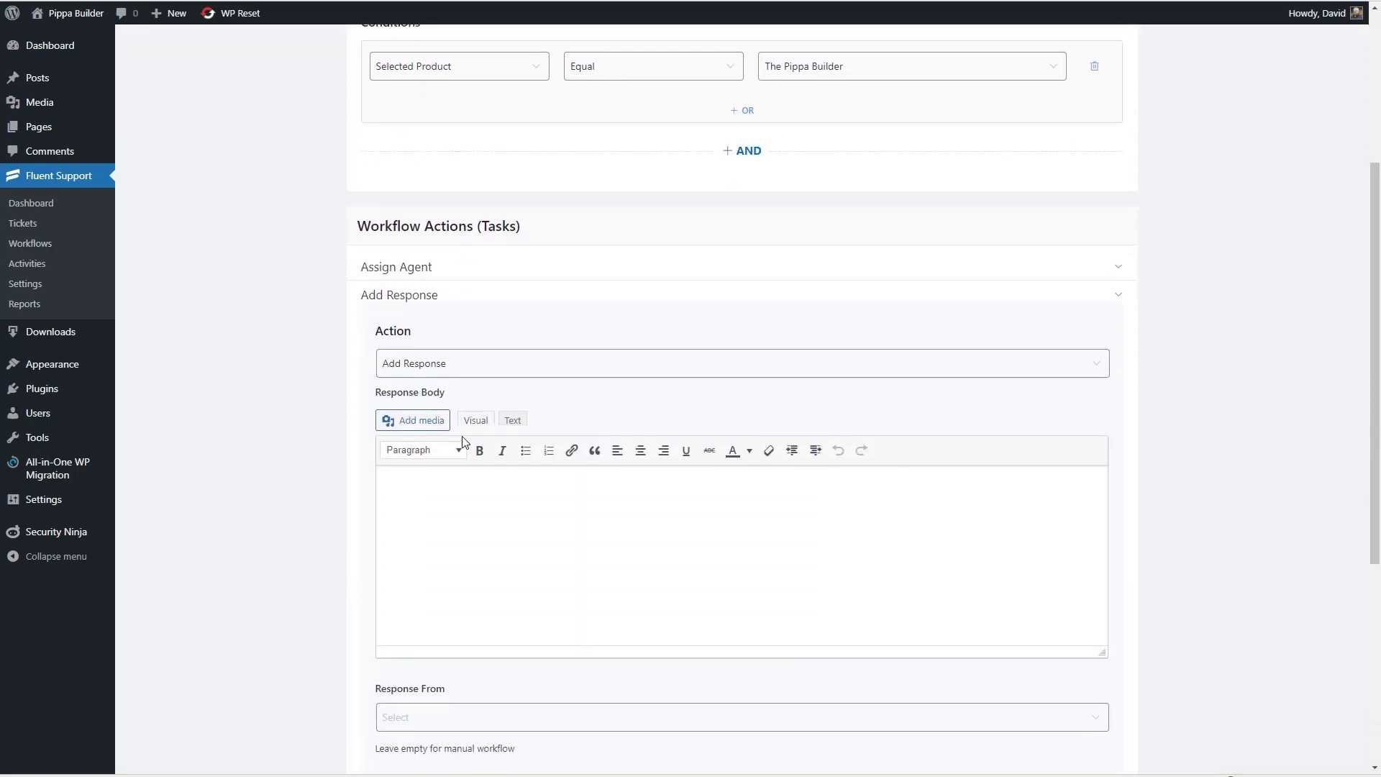
{"action": "type", "text": "Thank you for contacting us.  We'll respond "}
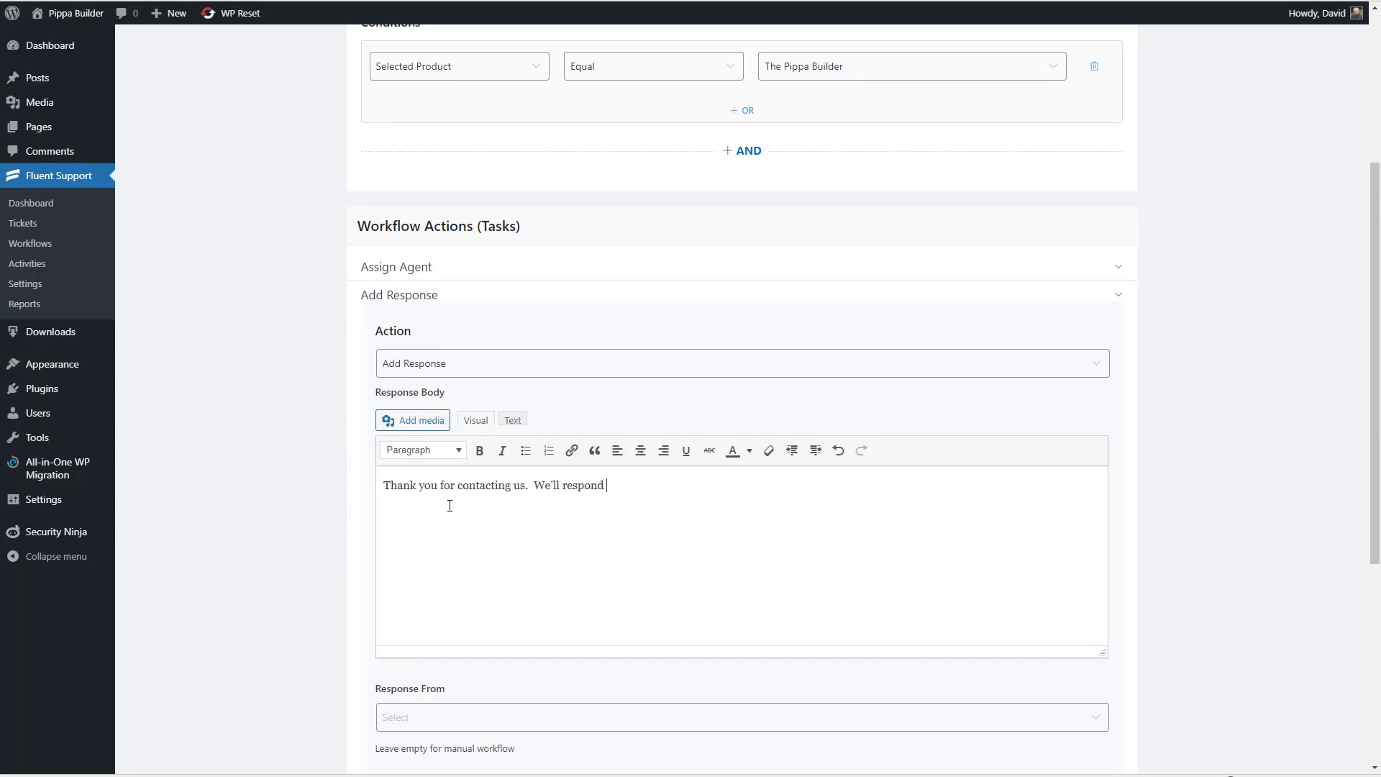
{"action": "type", "text": "to the ticket as soon as possible."}
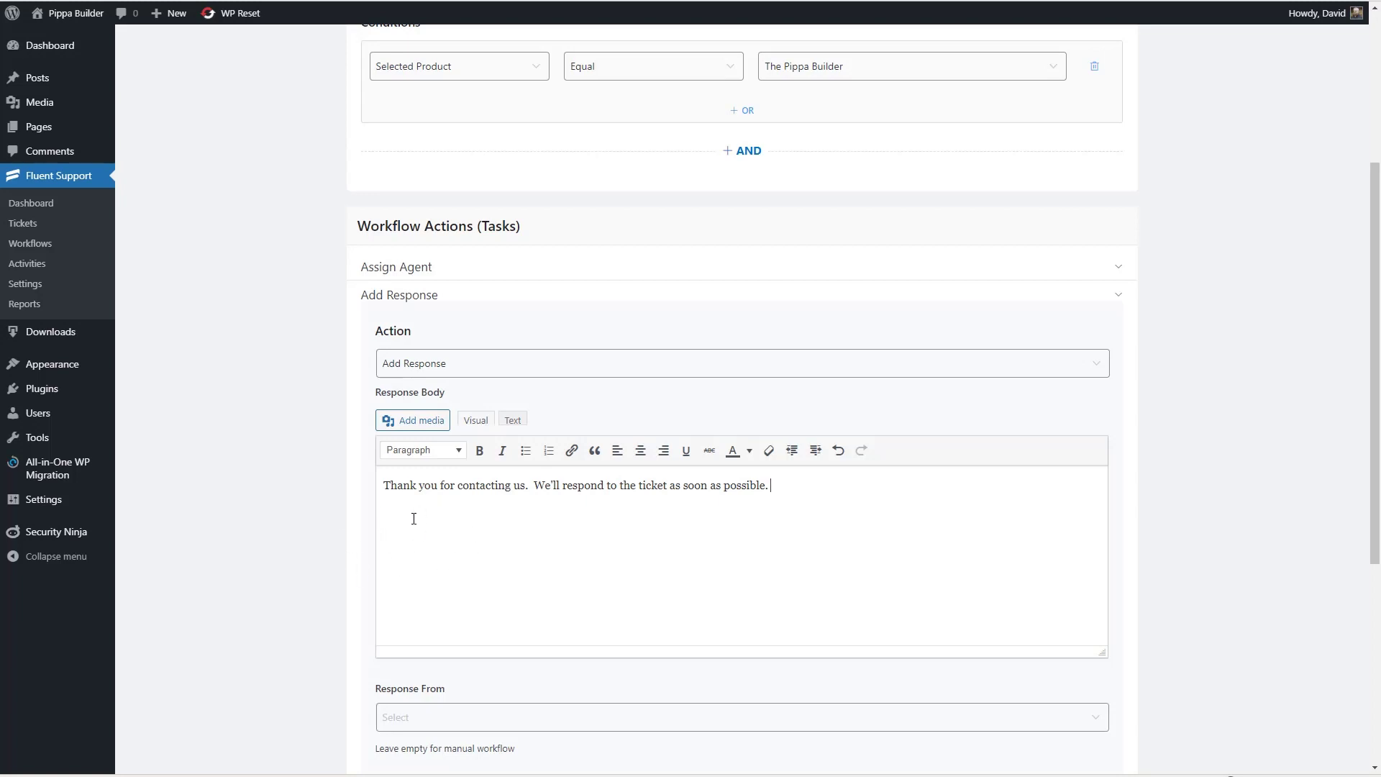
{"action": "scroll", "coordinate": [414, 519], "scroll_direction": "down", "scroll_amount": 3}
- Send it from Current Assignee with a fallback agent, title it 'Send initial response', save, and publish
{"action": "left_click", "coordinate": [451, 512]}
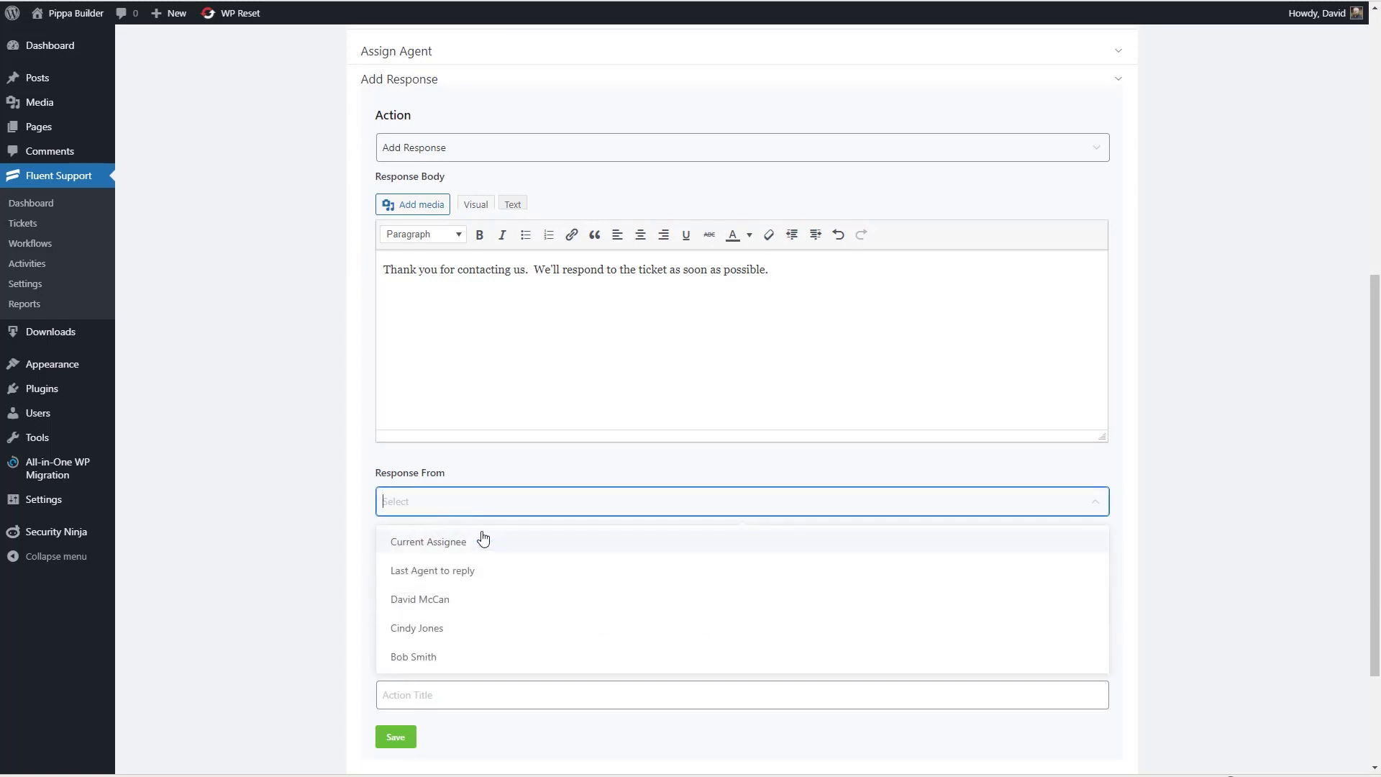
{"action": "left_click", "coordinate": [440, 544]}
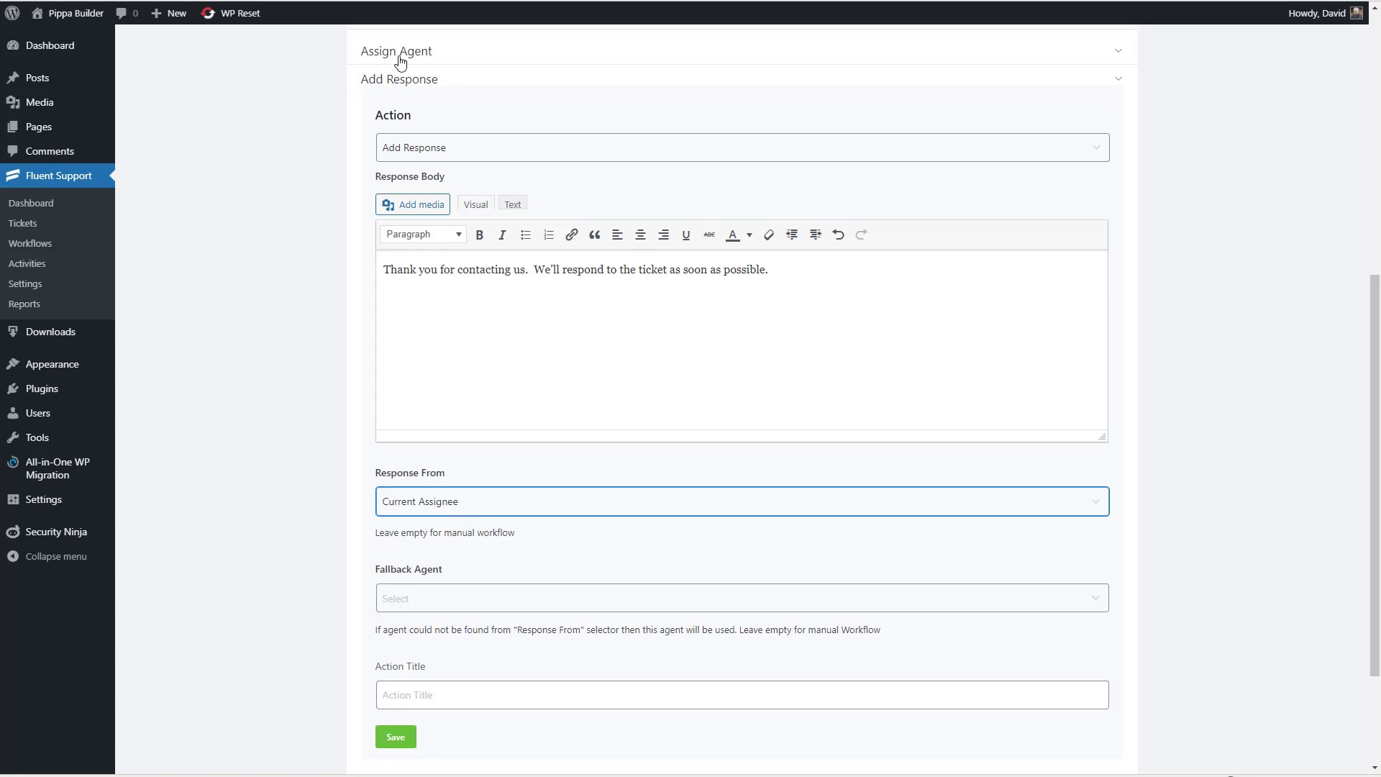
{"action": "scroll", "coordinate": [464, 511], "scroll_direction": "down", "scroll_amount": 2}
{"action": "left_click", "coordinate": [444, 456]}
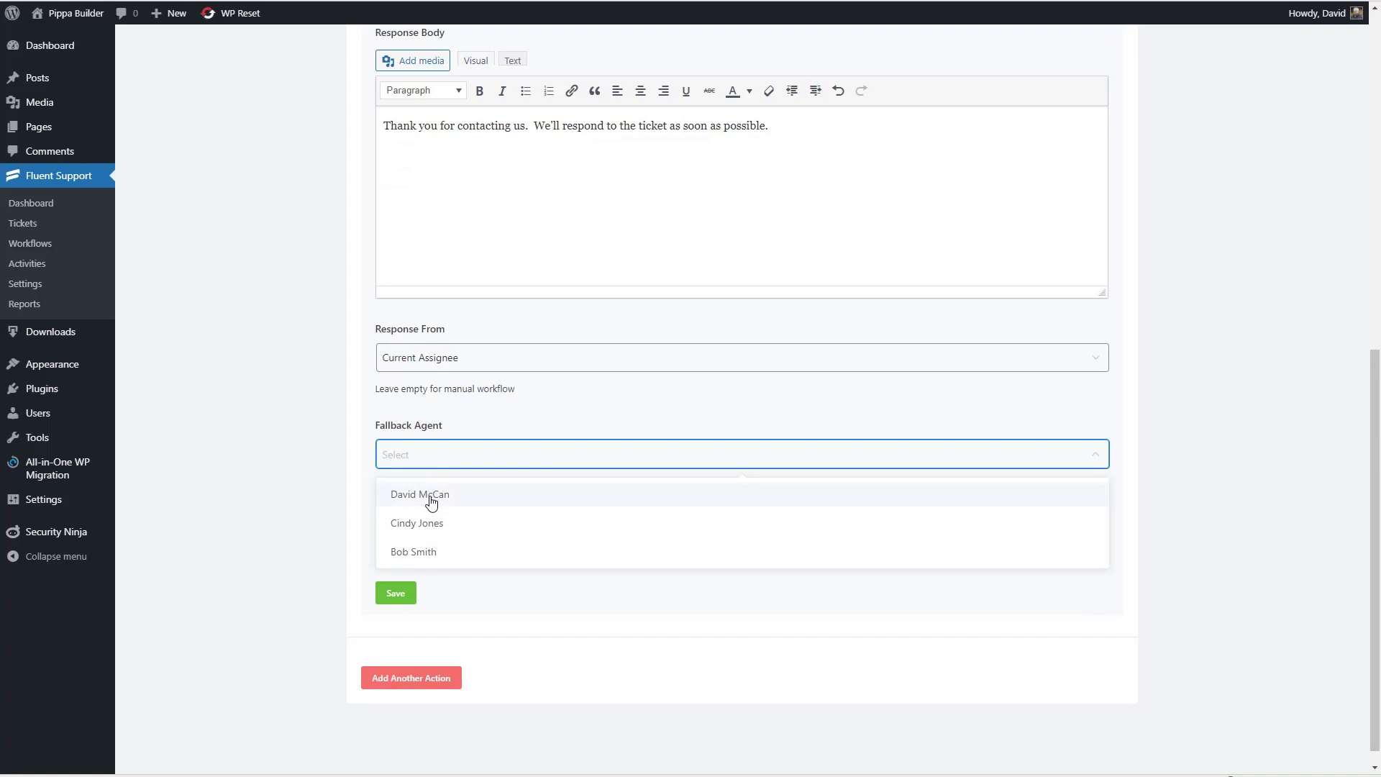
{"action": "left_click", "coordinate": [414, 497]}
{"action": "left_click", "coordinate": [426, 552]}
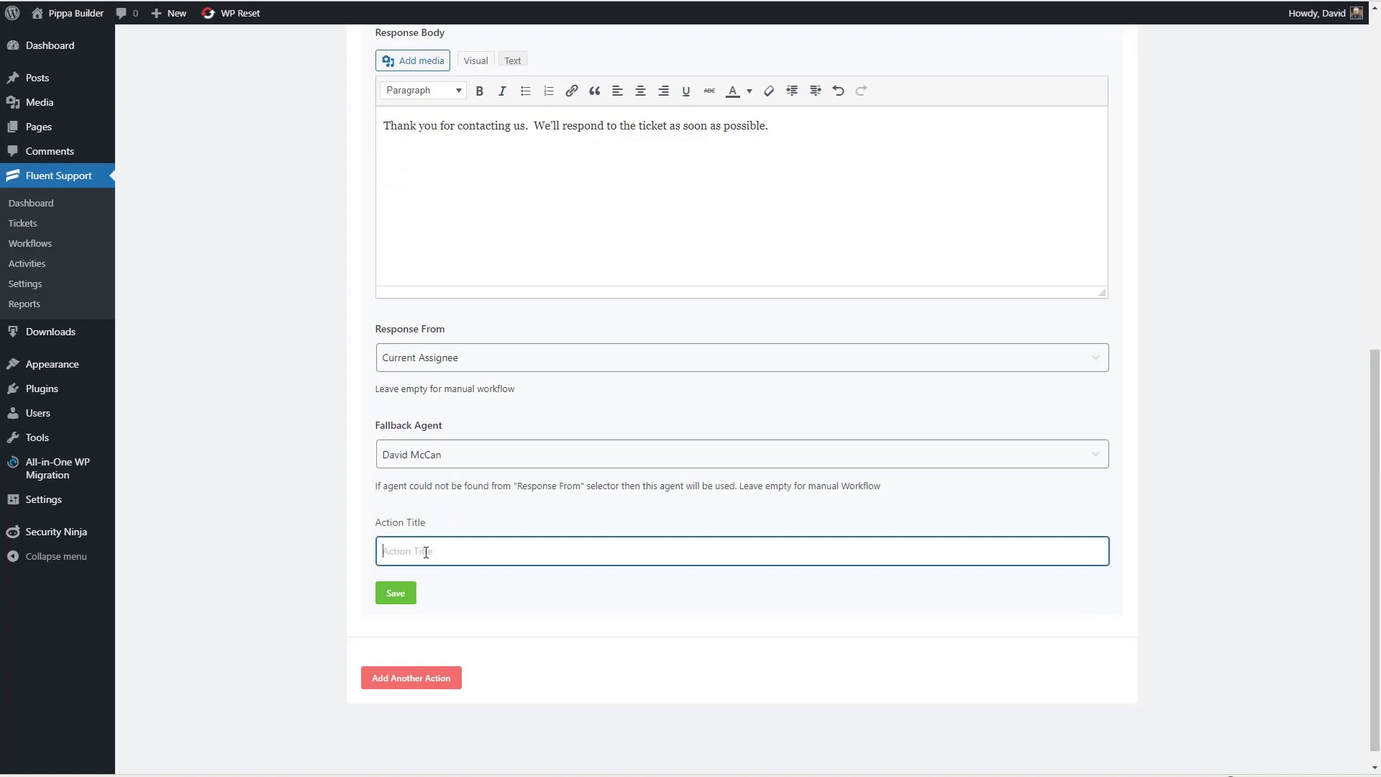
{"action": "type", "text": "Send initial response"}
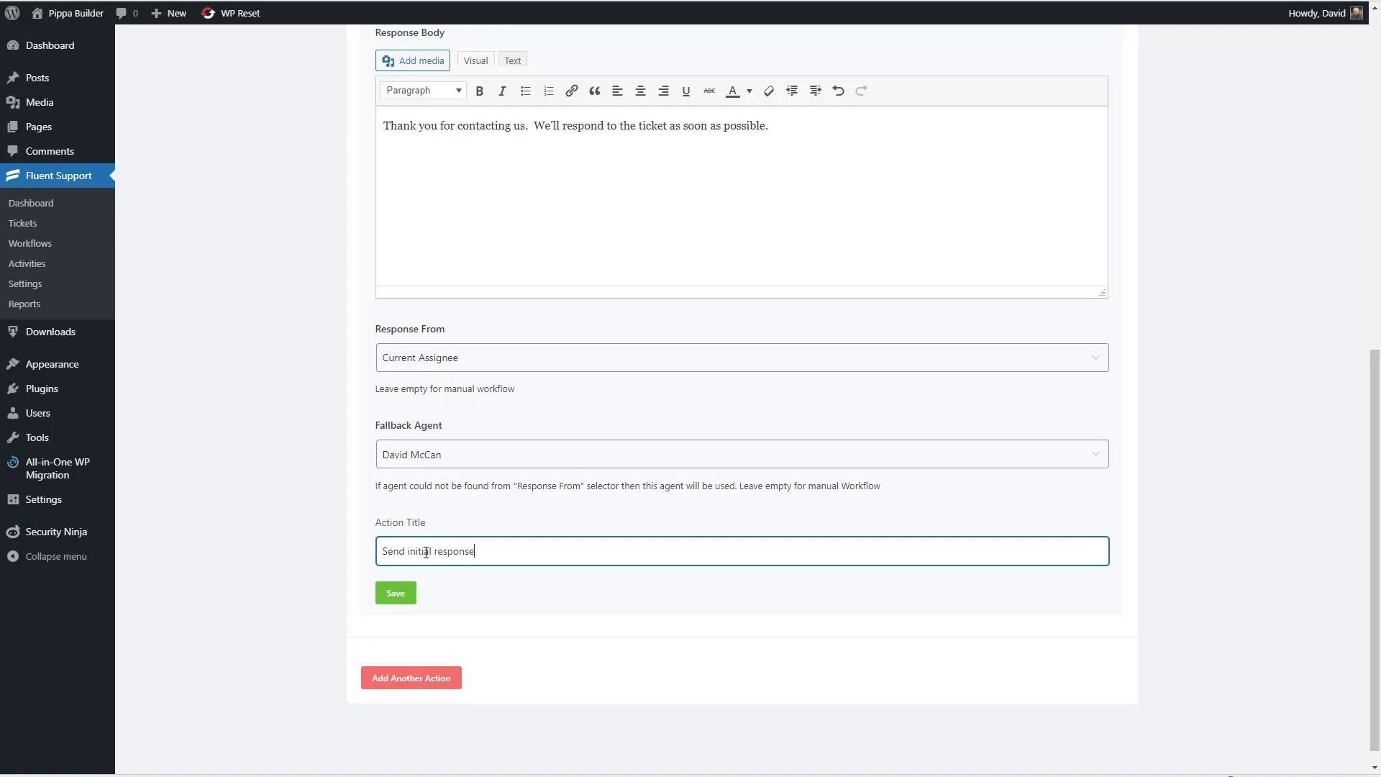
{"action": "left_click", "coordinate": [394, 594]}
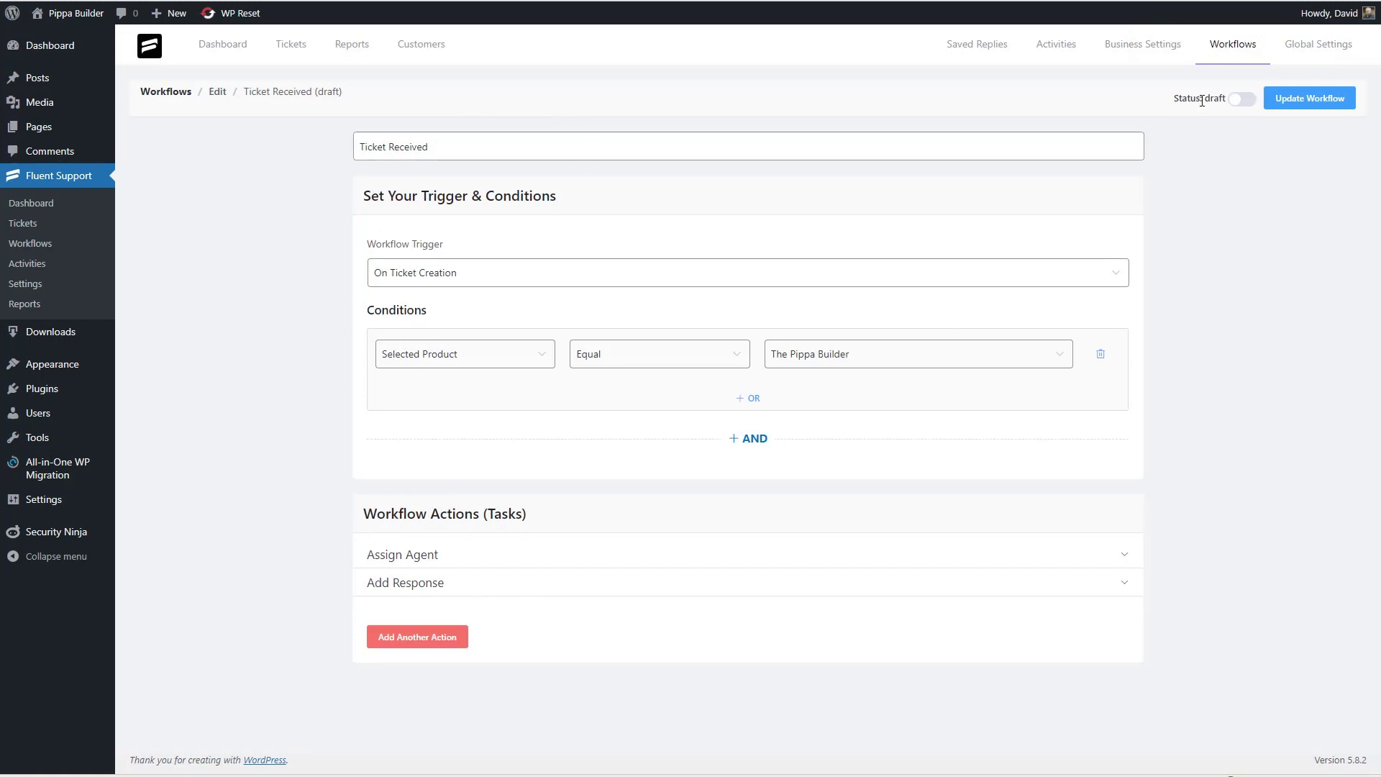
{"action": "left_click", "coordinate": [1246, 102]}
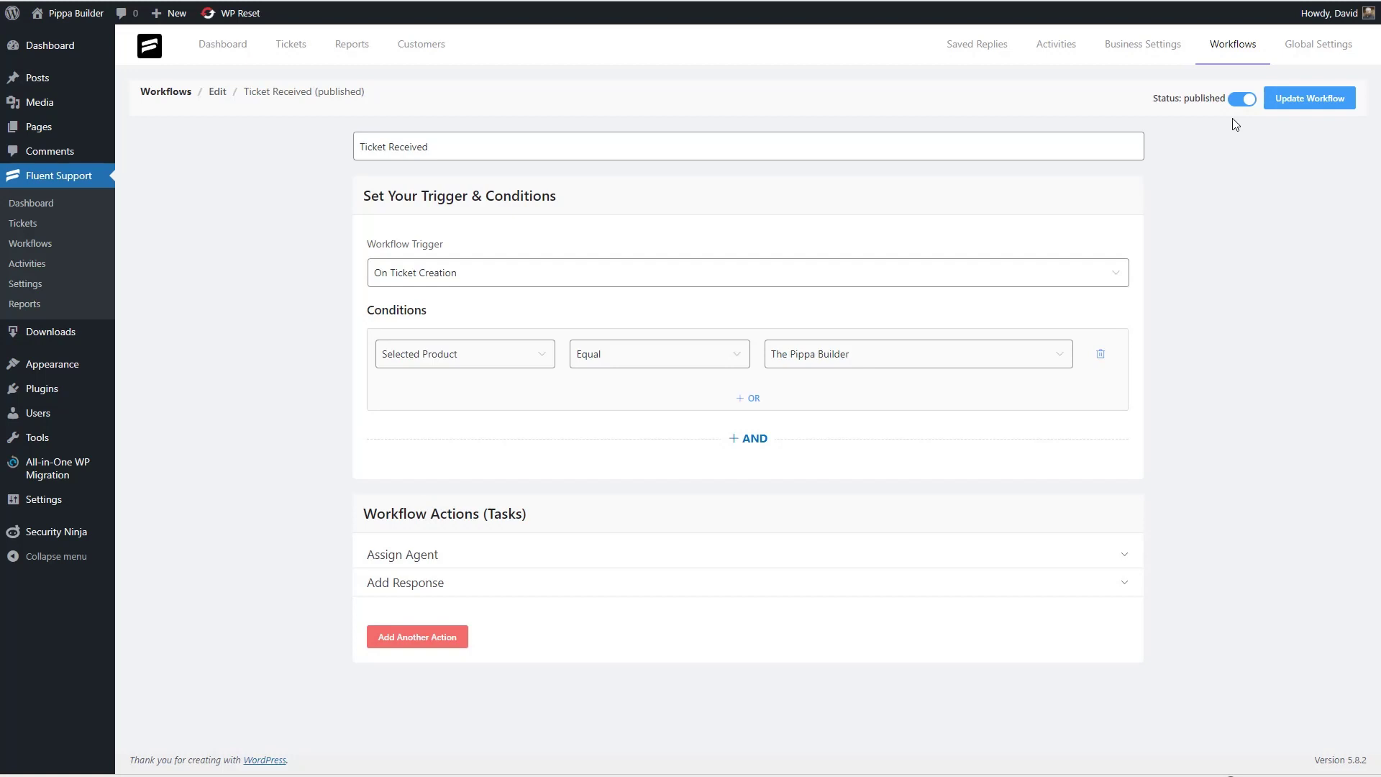
- In the customer portal, start ticket 'Please add a theme builder' describing the missing theme builder
{"action": "mouse_move", "coordinate": [385, 765]}
{"action": "left_click", "coordinate": [379, 741]}
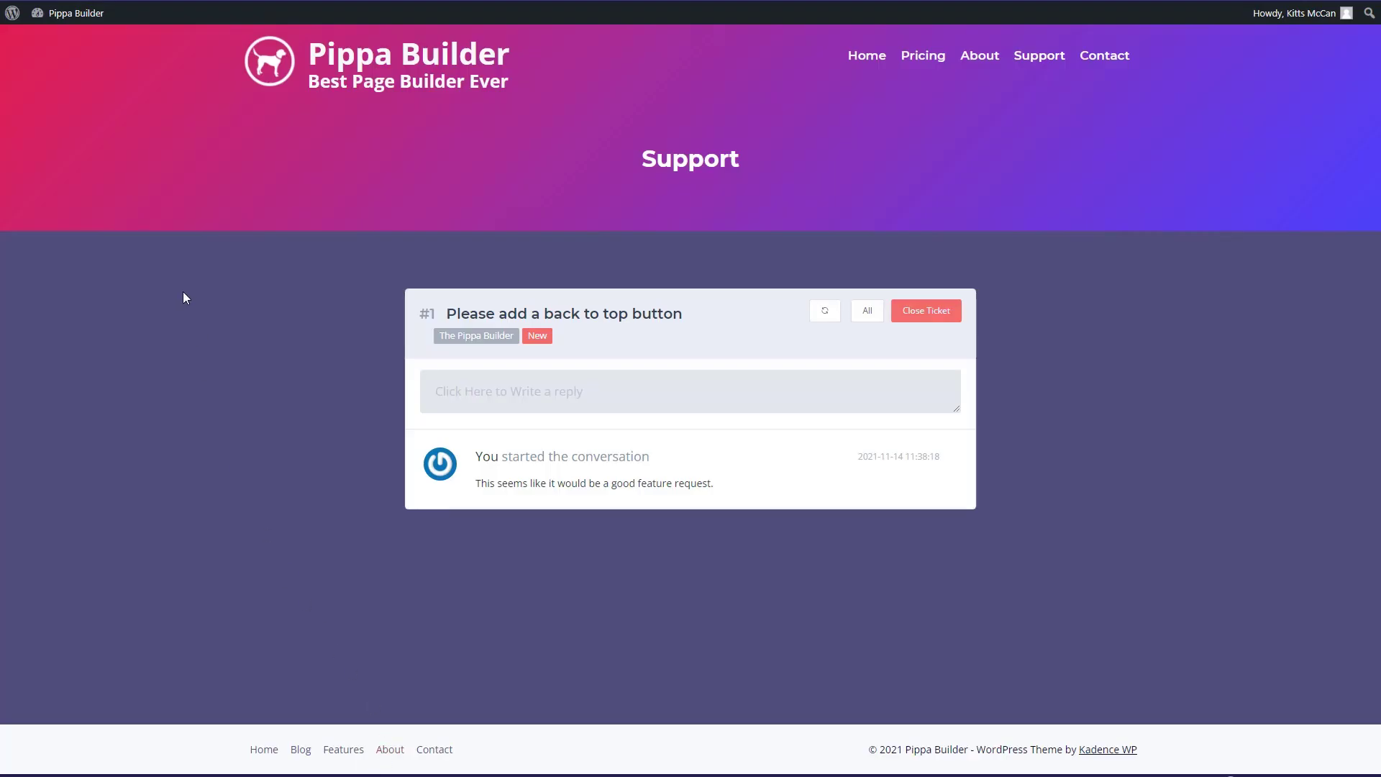
{"action": "left_click", "coordinate": [868, 312]}
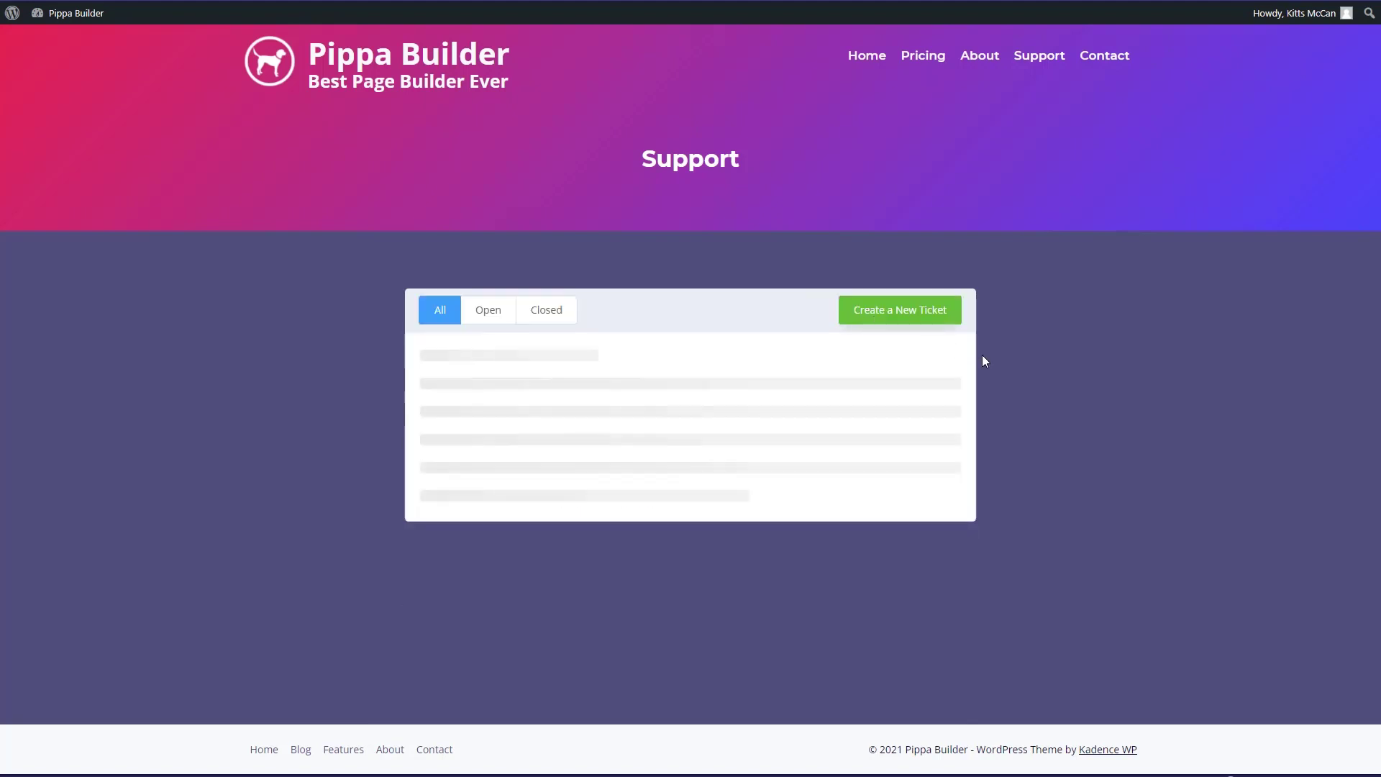
{"action": "left_click", "coordinate": [899, 309]}
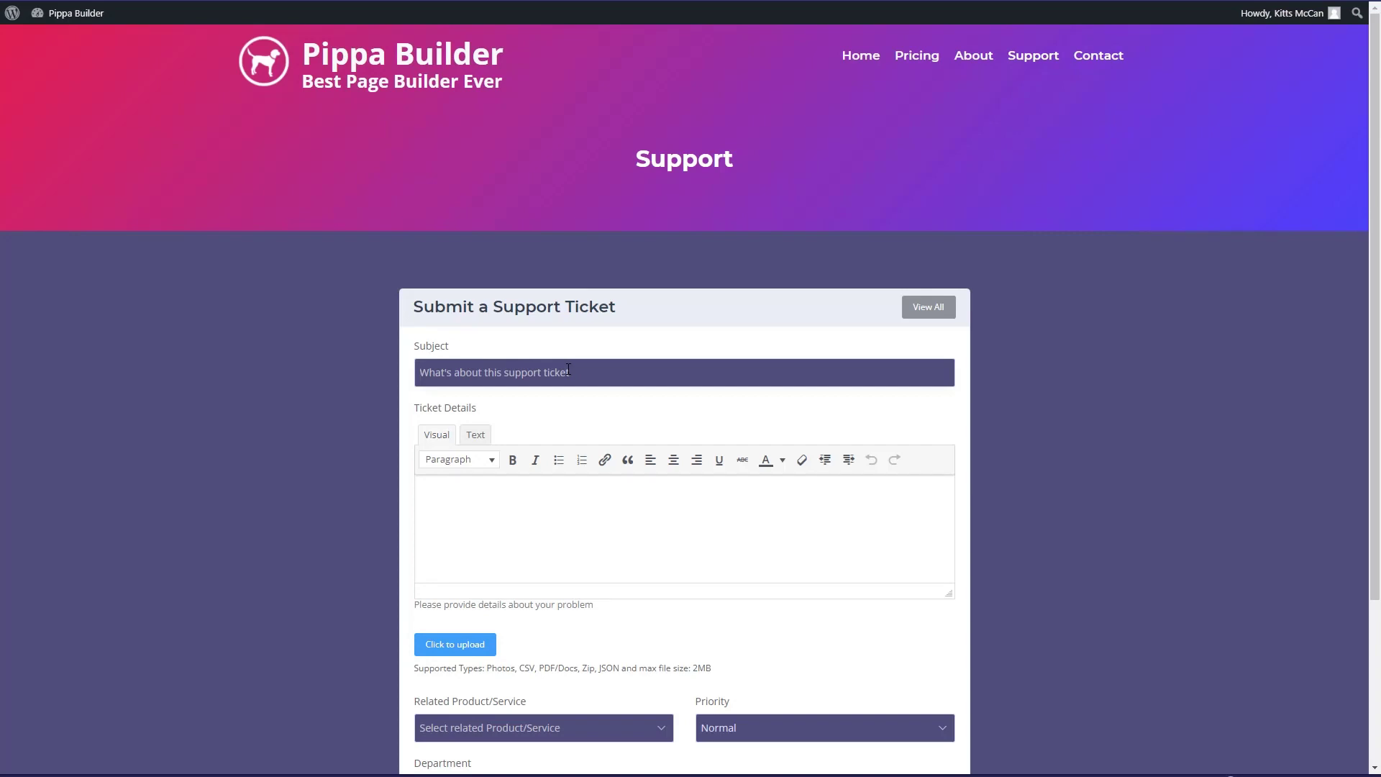
{"action": "type", "text": "Please add a theme builder"}
{"action": "left_click", "coordinate": [515, 536]}
{"action": "type", "text": "I noticed that the "}
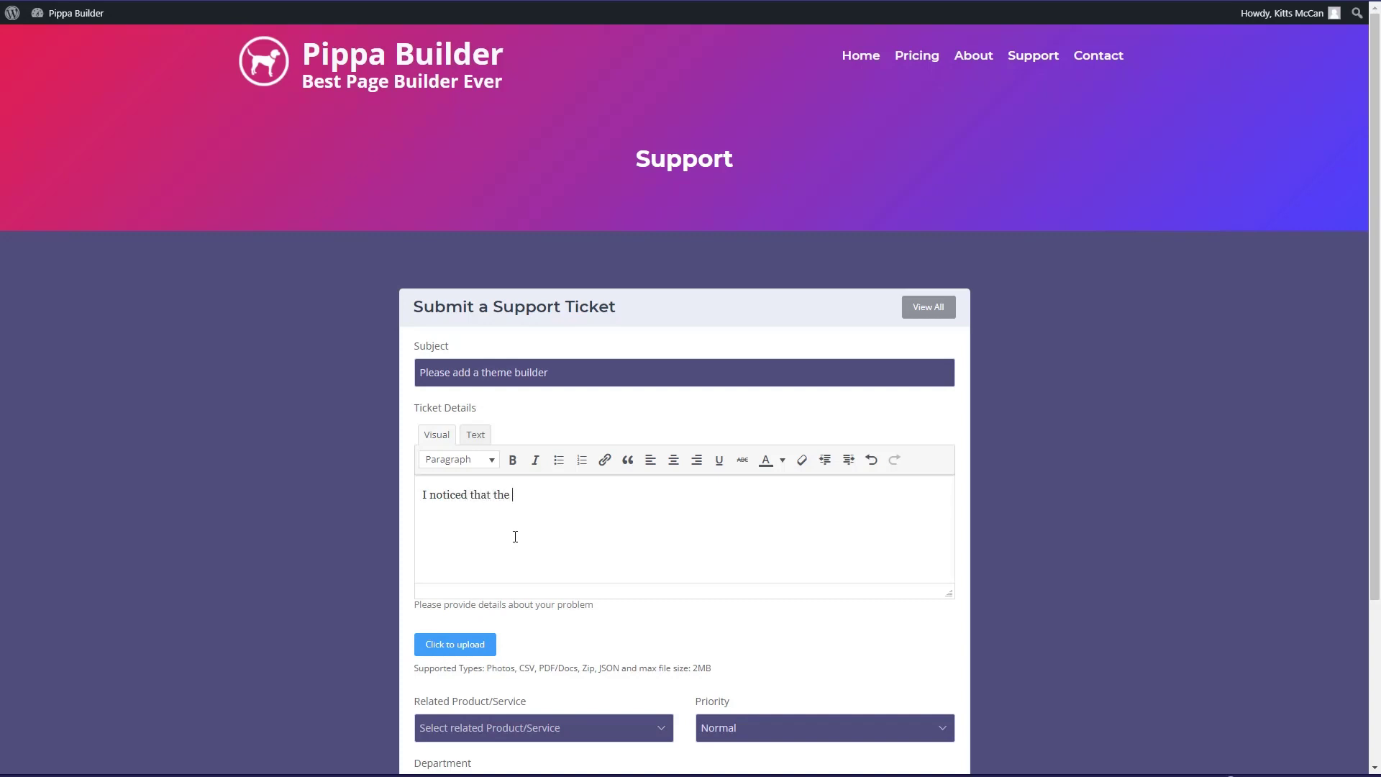
{"action": "type", "text": "Pippa Builder doesn't have a theme builder"}
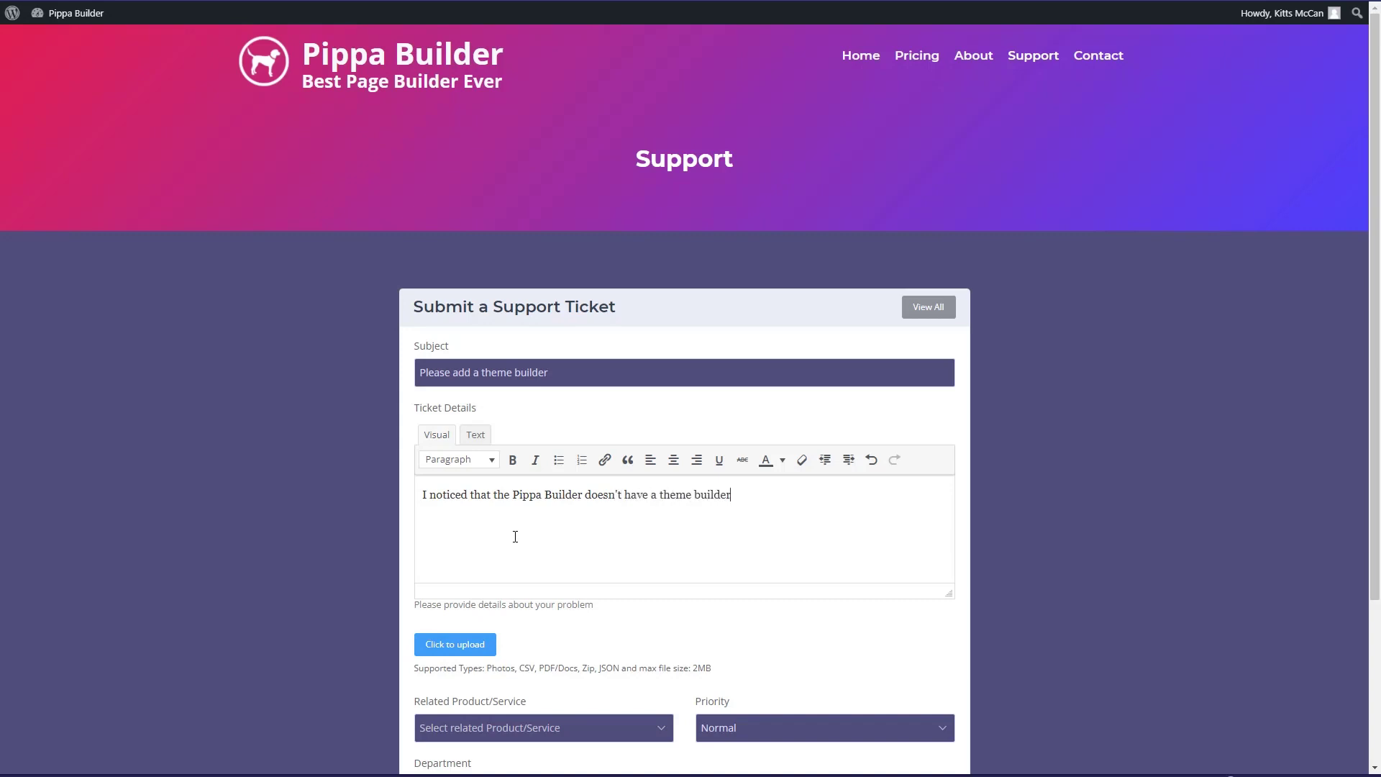
{"action": "type", "text": ".  What do you think?"}
- Set the product to The Pippa Builder and department to Support, then submit the ticket
{"action": "scroll", "coordinate": [539, 561], "scroll_direction": "down", "scroll_amount": 1}
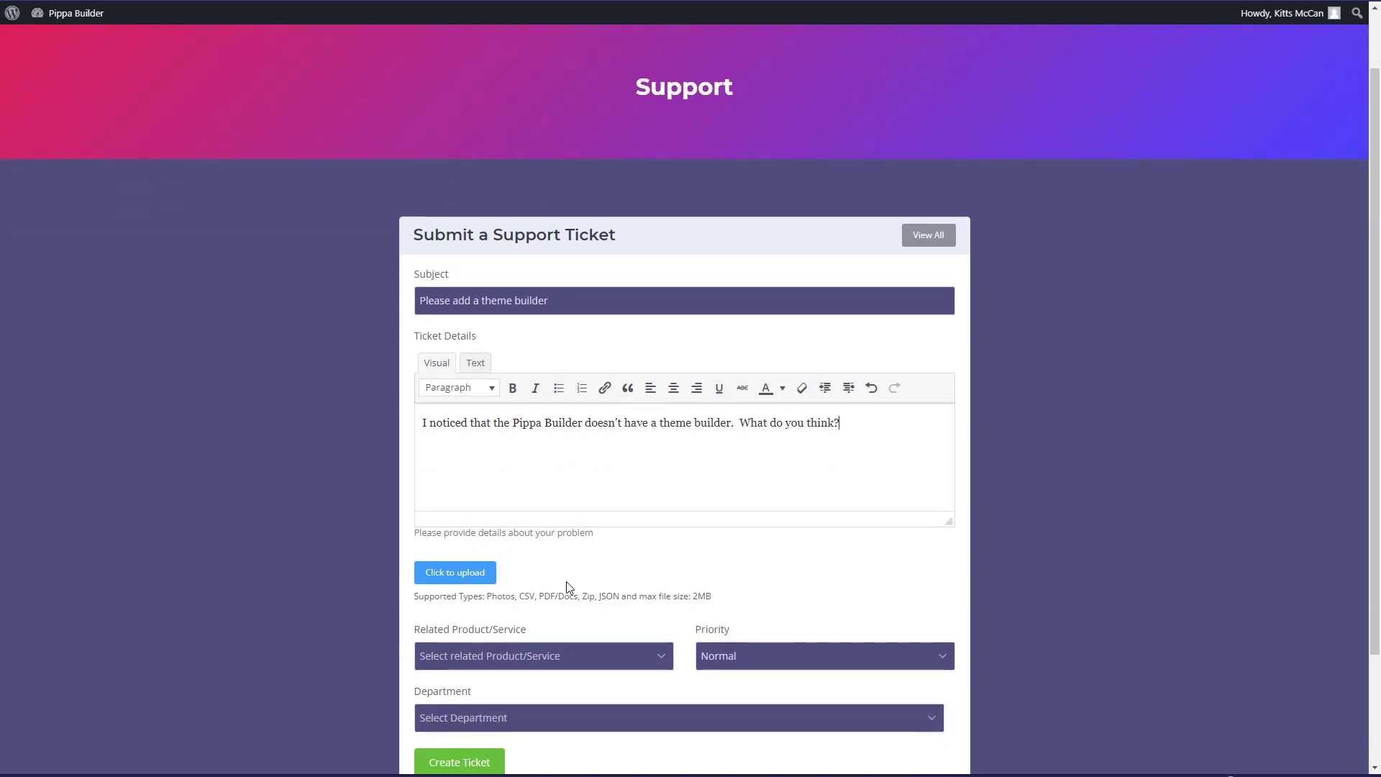
{"action": "left_click", "coordinate": [565, 660]}
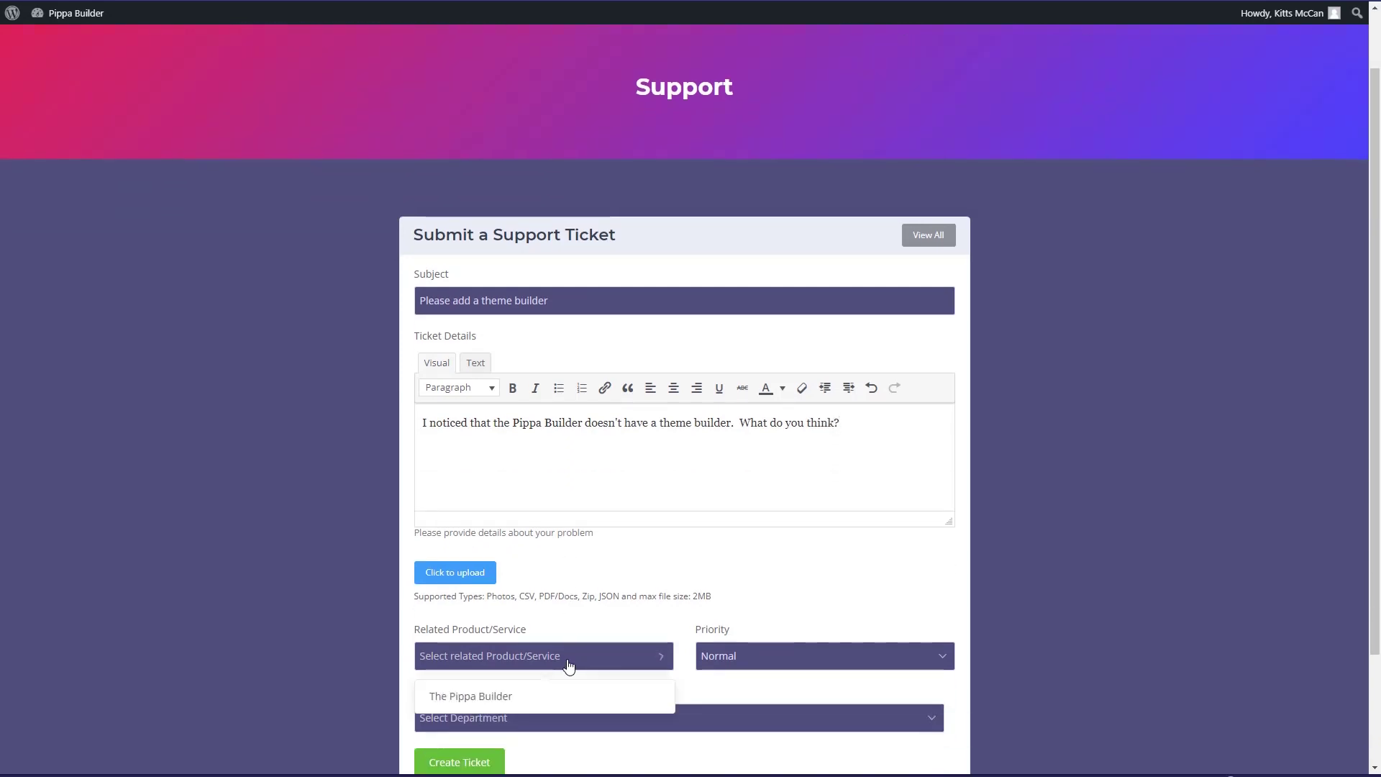
{"action": "left_click", "coordinate": [486, 698]}
{"action": "scroll", "coordinate": [778, 660], "scroll_direction": "down", "scroll_amount": 2}
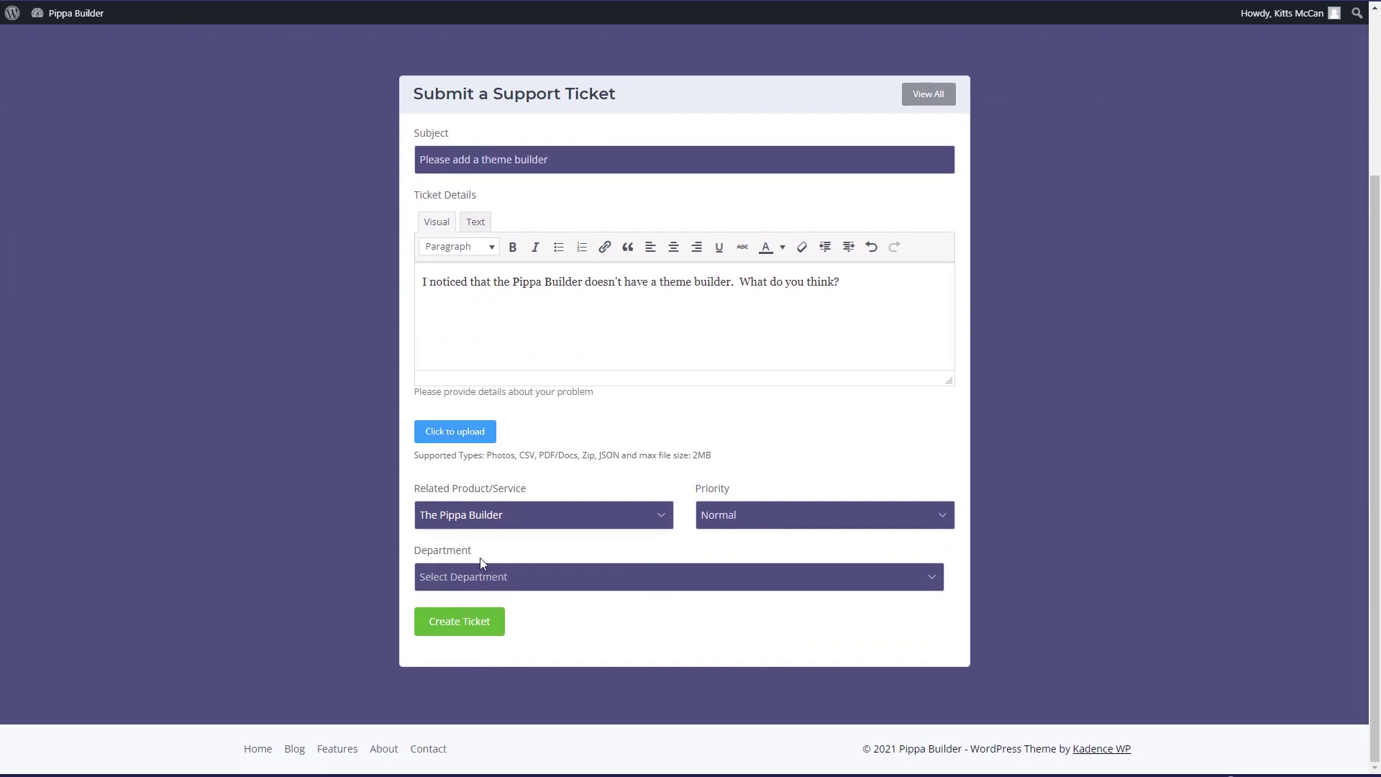
{"action": "left_click", "coordinate": [541, 584]}
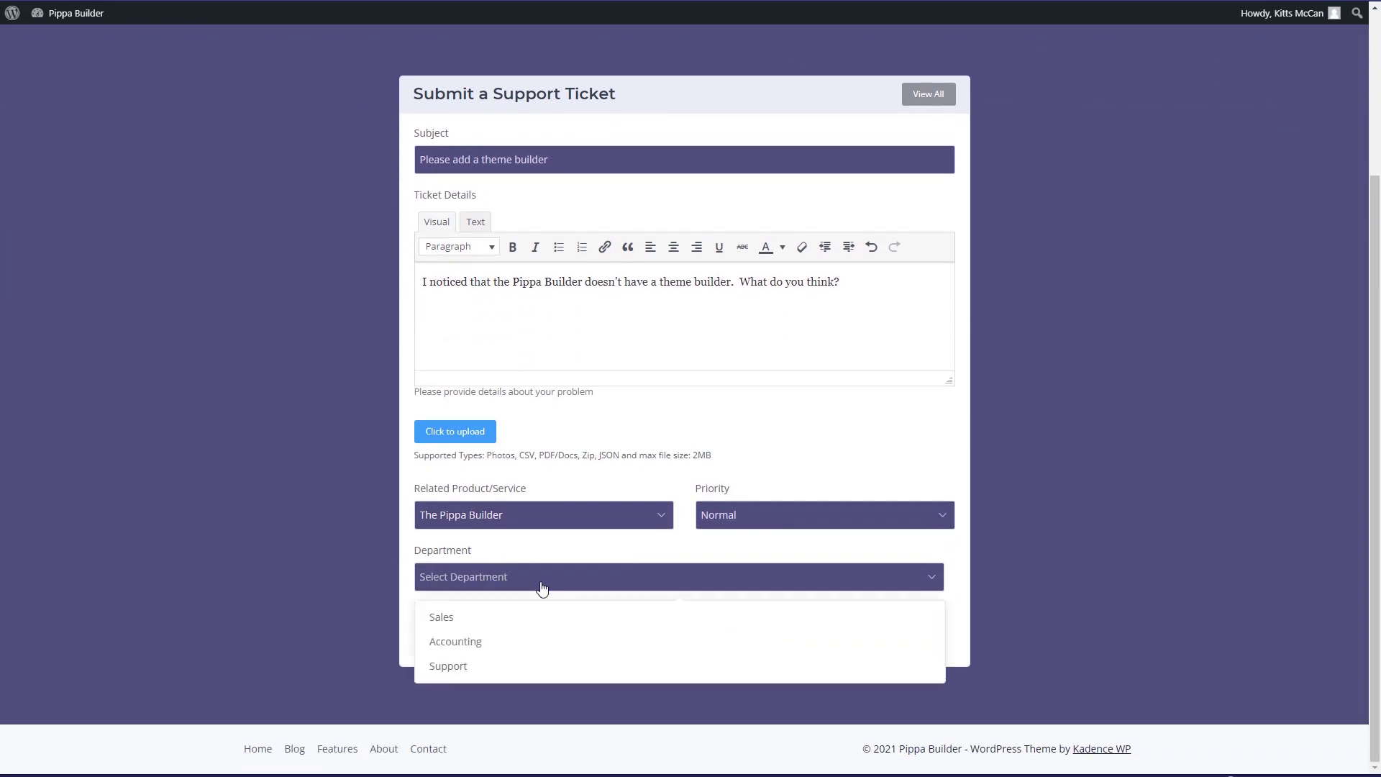
{"action": "left_click", "coordinate": [456, 666]}
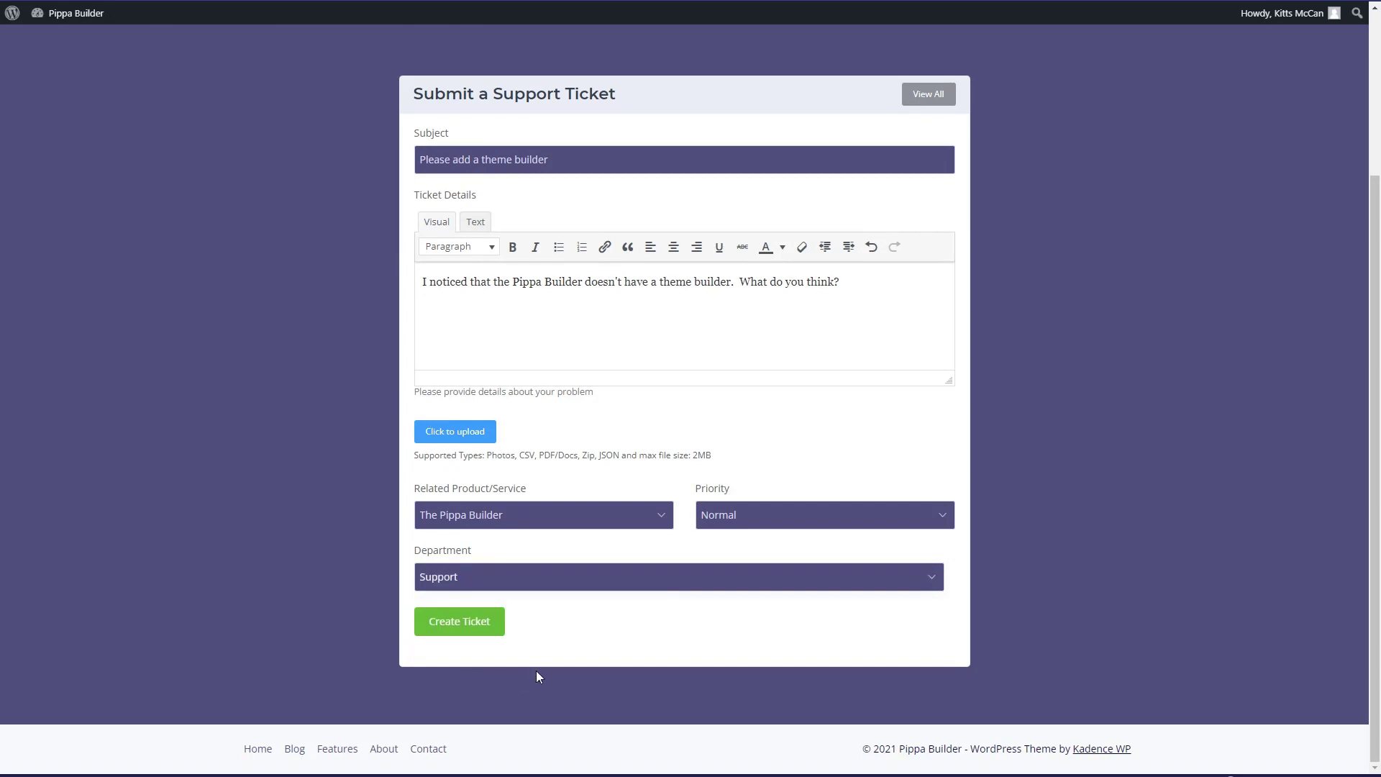
{"action": "left_click", "coordinate": [463, 626]}
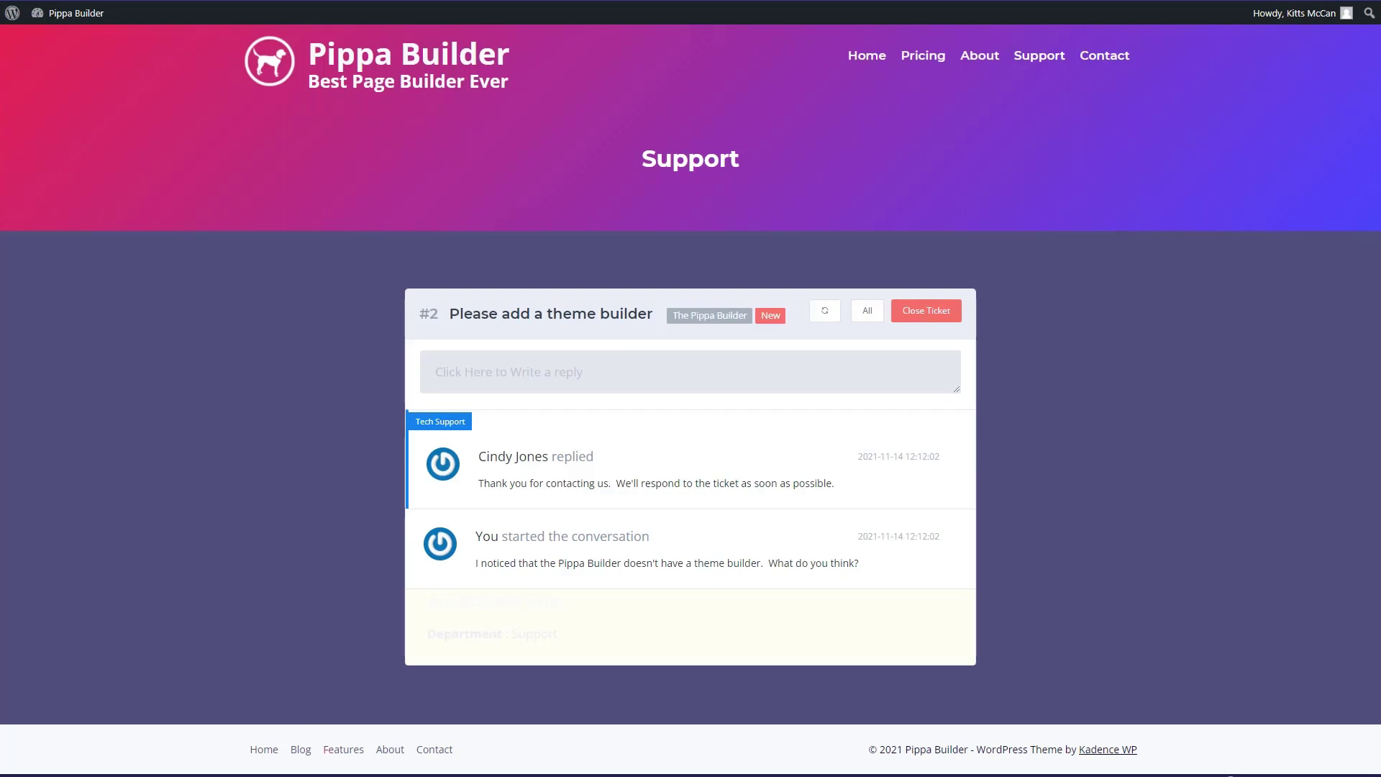
- Reply to ticket #2 'Please add a theme builder' using the Feature Request Accepted template
{"action": "mouse_move", "coordinate": [331, 771]}
{"action": "left_click", "coordinate": [285, 754]}
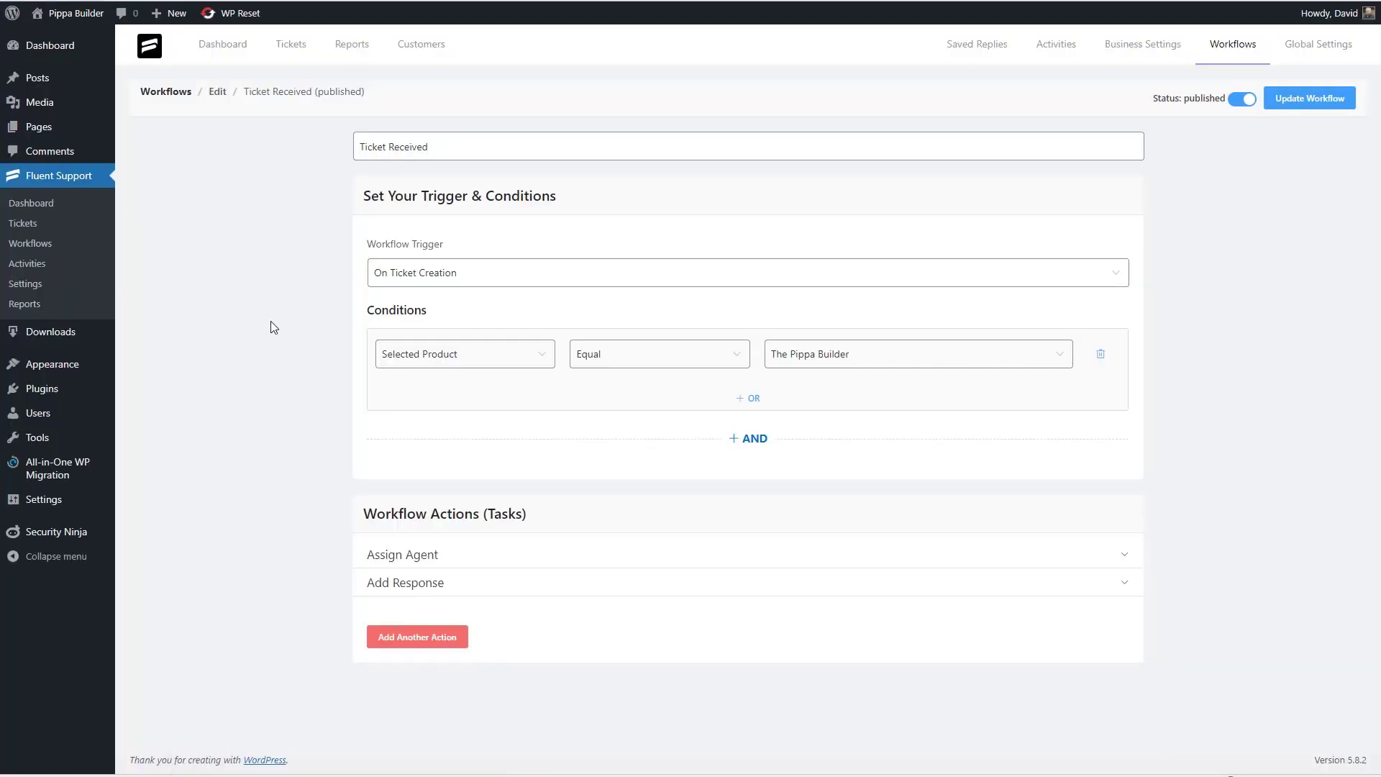
{"action": "left_click", "coordinate": [27, 226]}
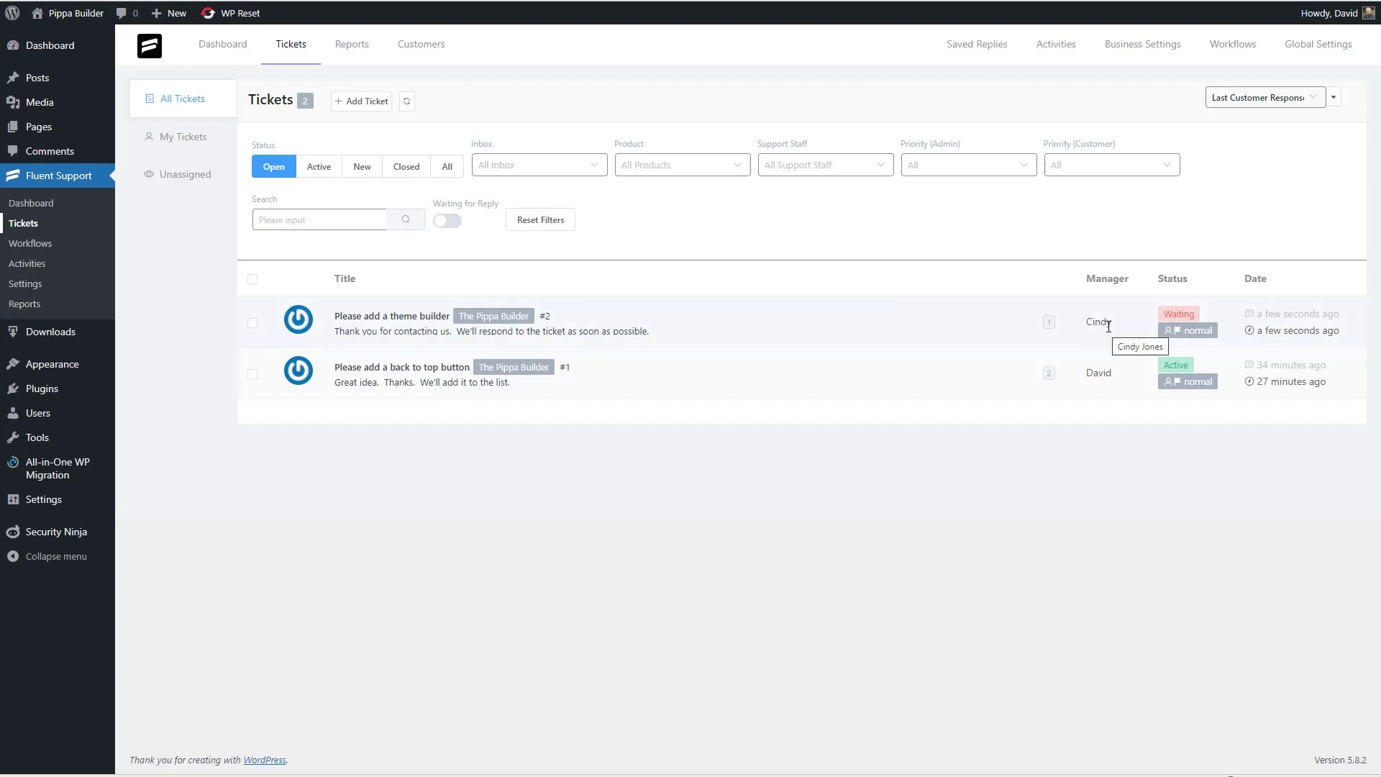
{"action": "left_click", "coordinate": [416, 317]}
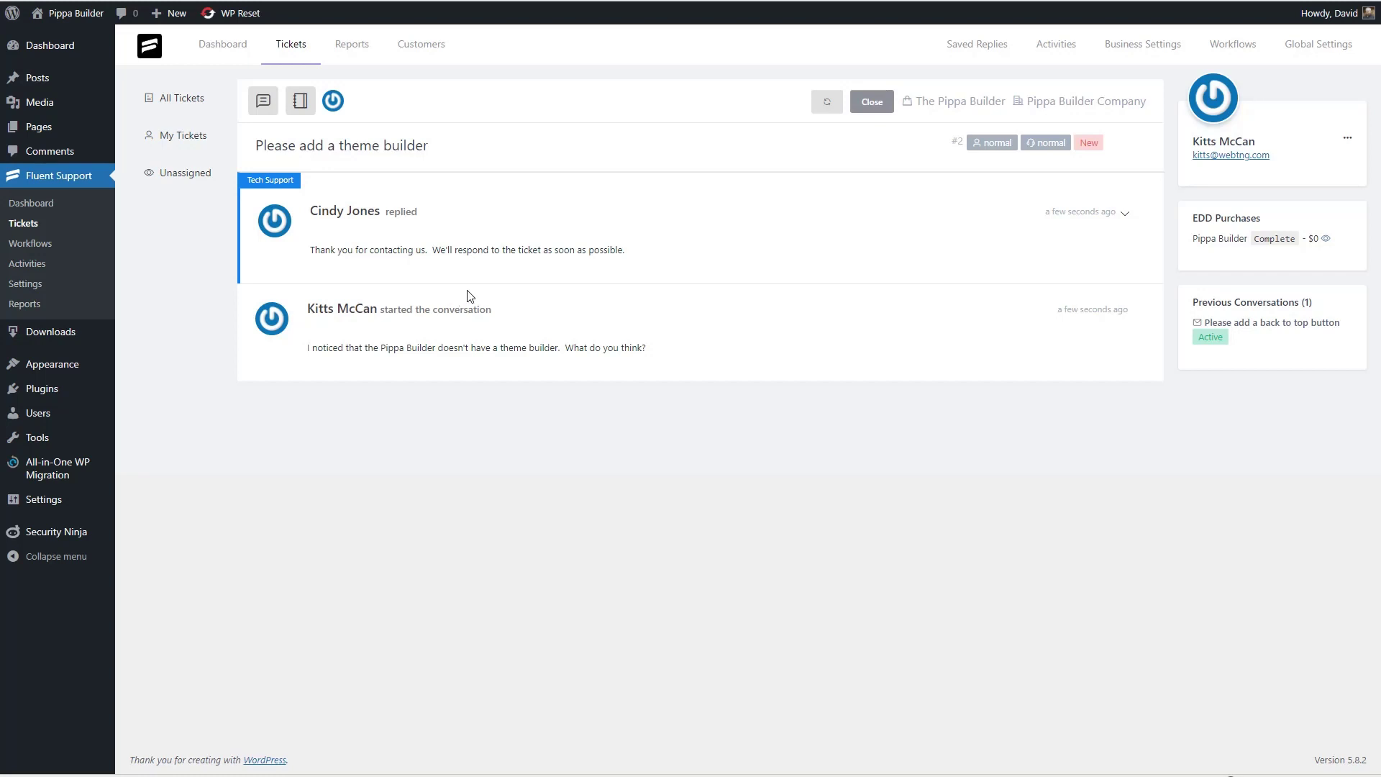
{"action": "left_click", "coordinate": [263, 102]}
{"action": "left_click", "coordinate": [1114, 198]}
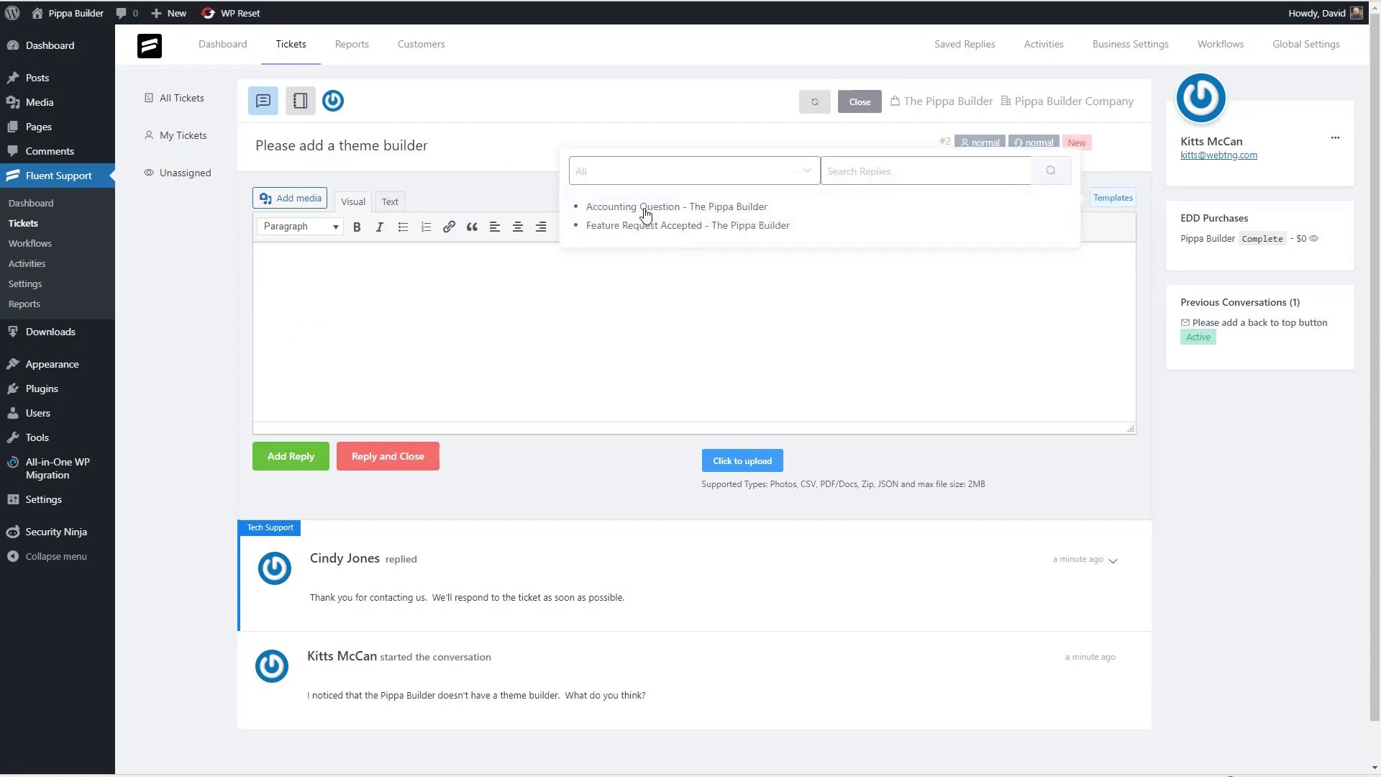
{"action": "left_click", "coordinate": [631, 226]}
{"action": "left_click", "coordinate": [288, 456]}
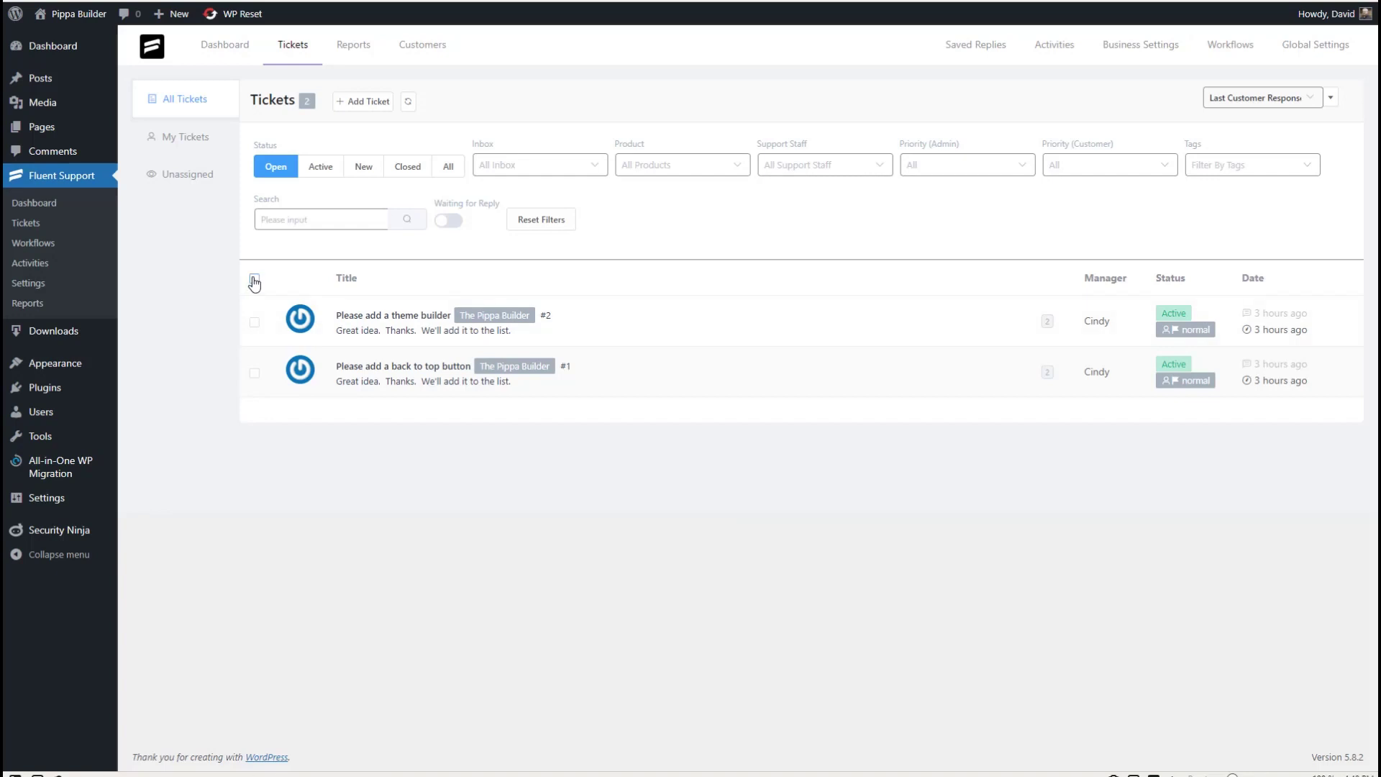
- Select both tickets and bulk-apply the Feature Requests tag
{"action": "left_click", "coordinate": [254, 279]}
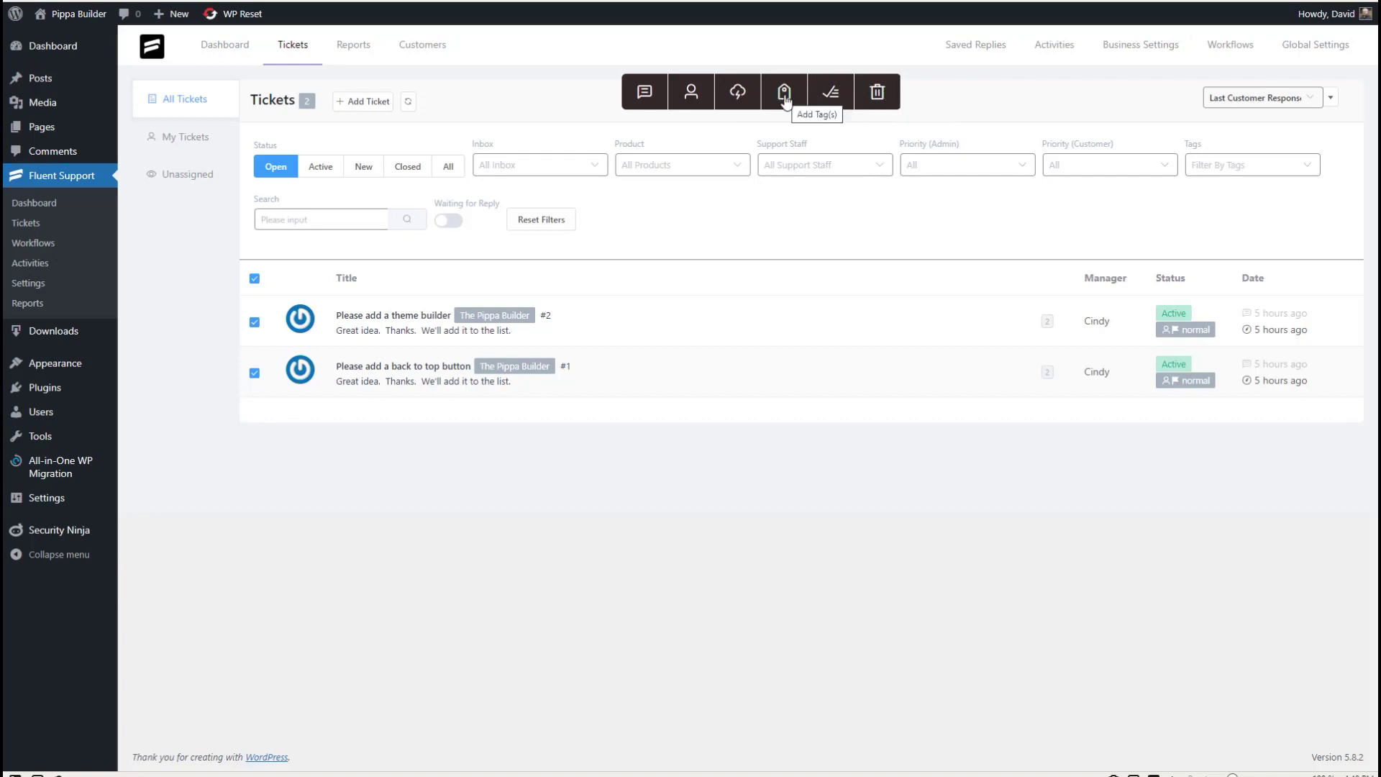
{"action": "left_click", "coordinate": [784, 101]}
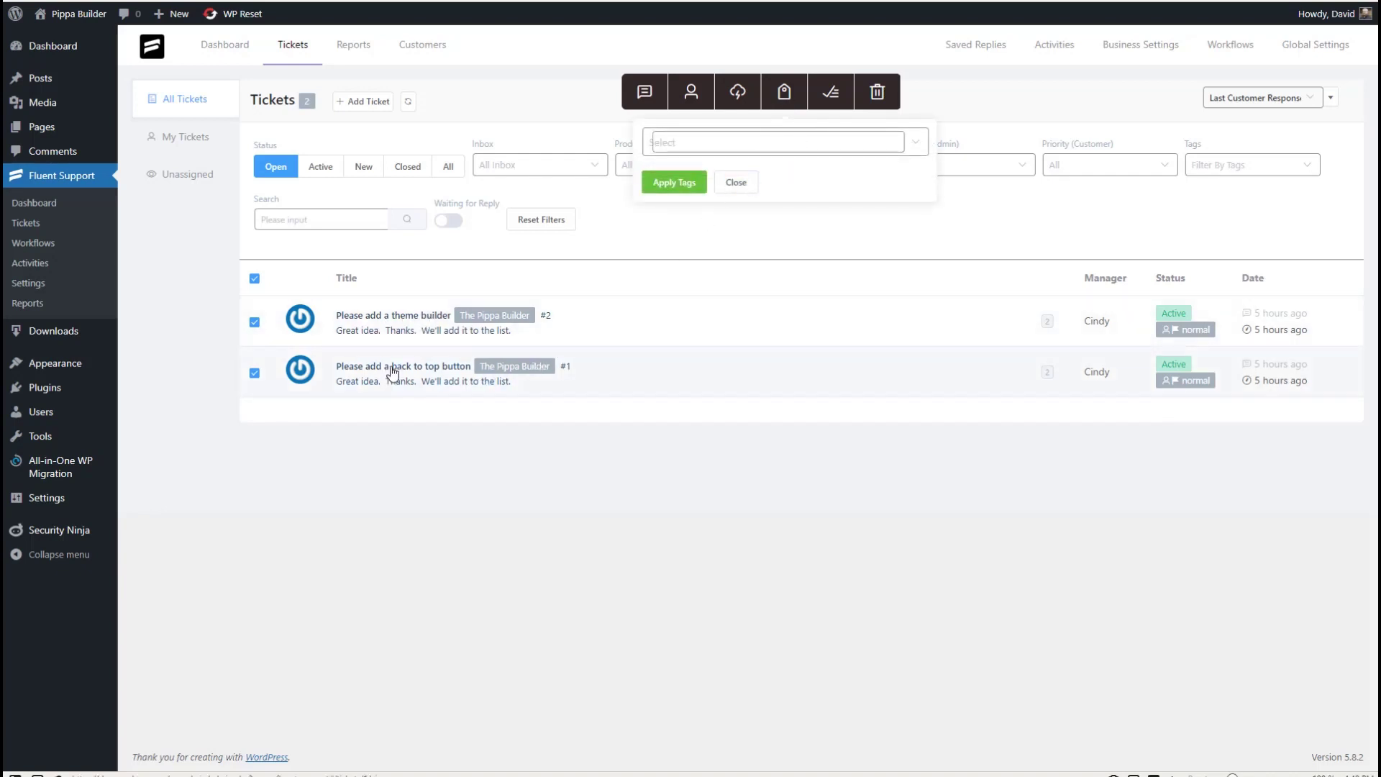
{"action": "left_click", "coordinate": [679, 143]}
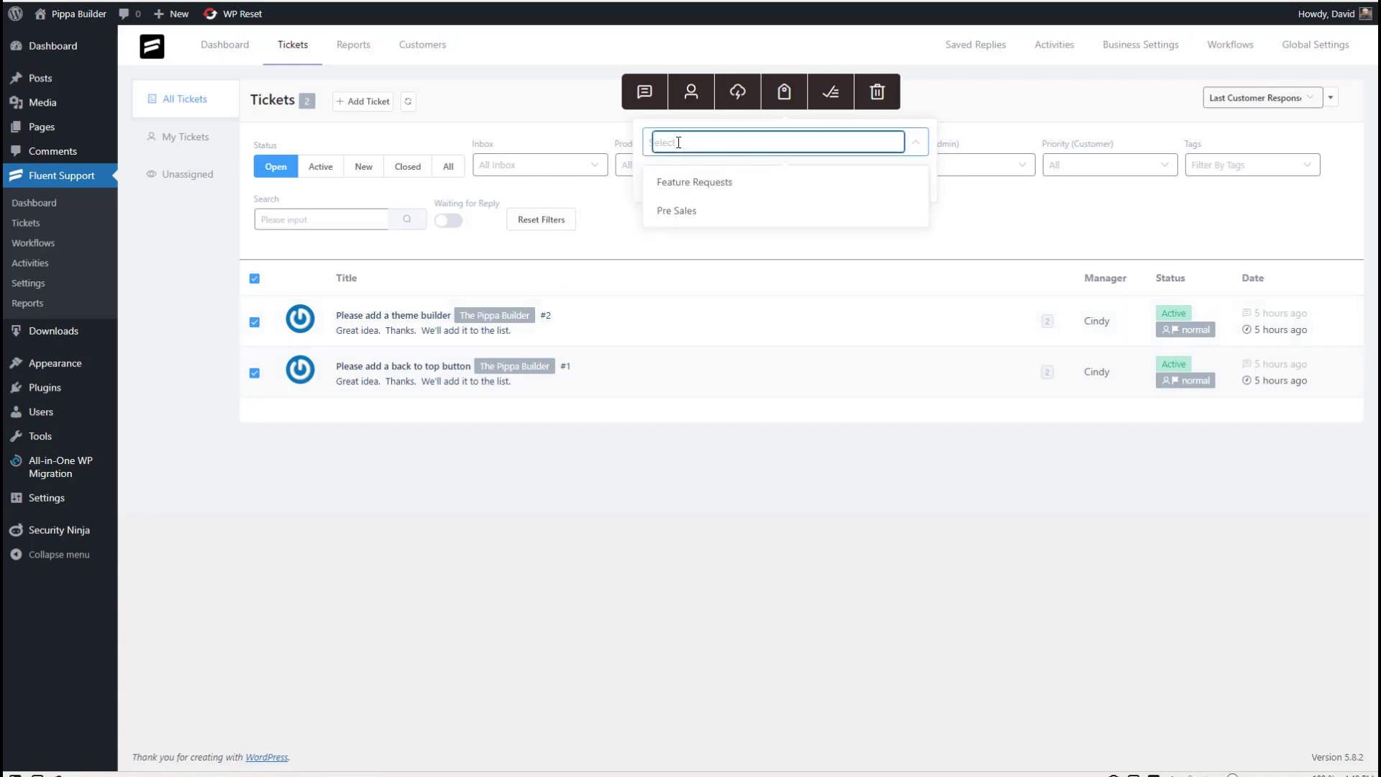
{"action": "left_click", "coordinate": [708, 184]}
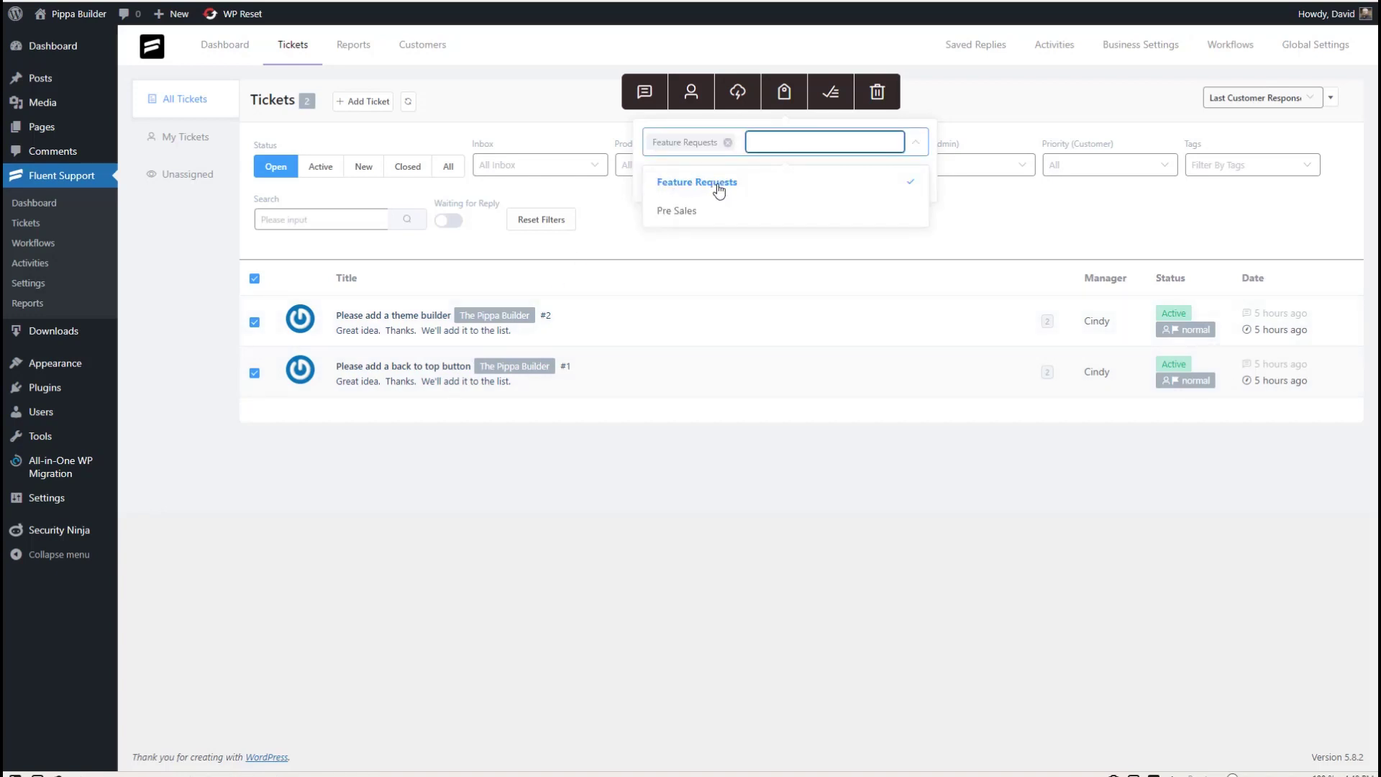
{"action": "left_click", "coordinate": [900, 160]}
{"action": "left_click", "coordinate": [672, 186]}
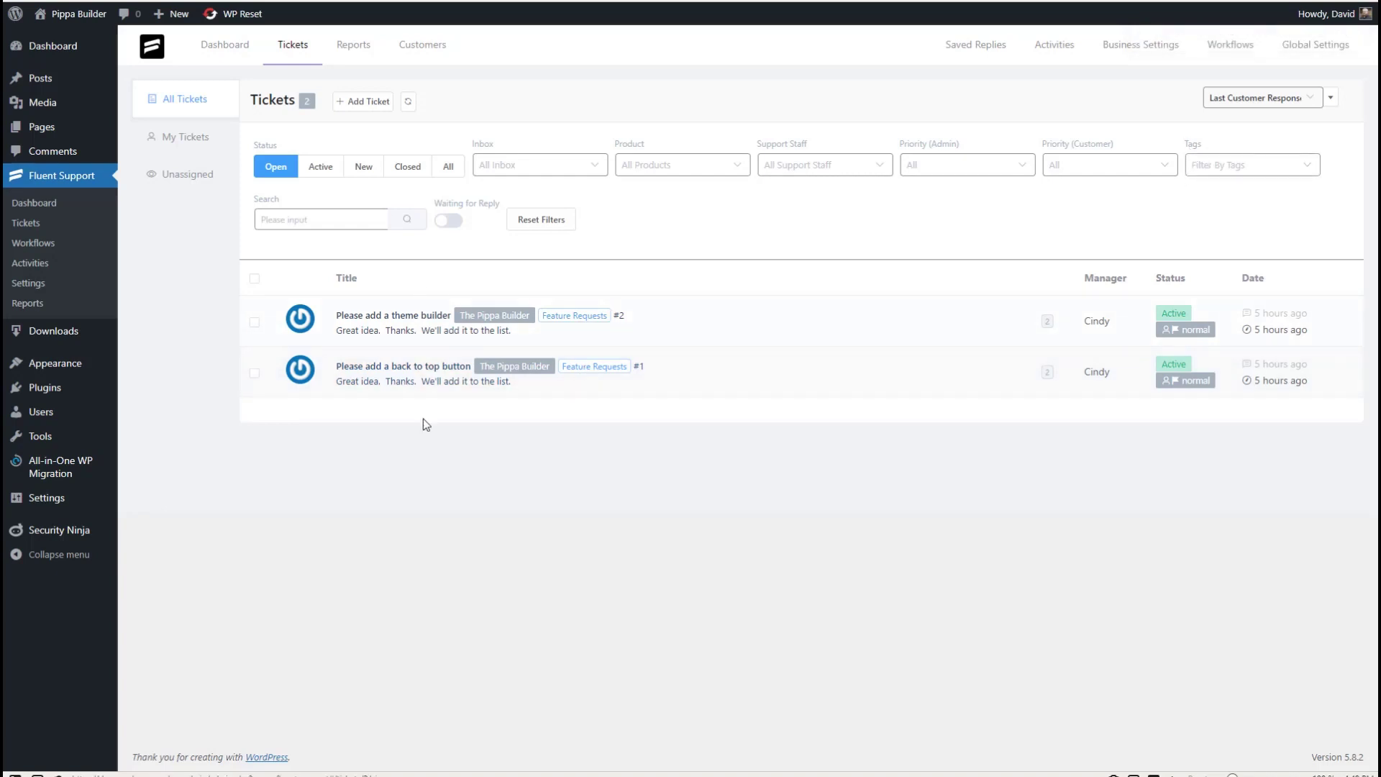
- Filter tickets by the Feature Requests tag and select all listed tickets
{"action": "left_click", "coordinate": [1207, 169]}
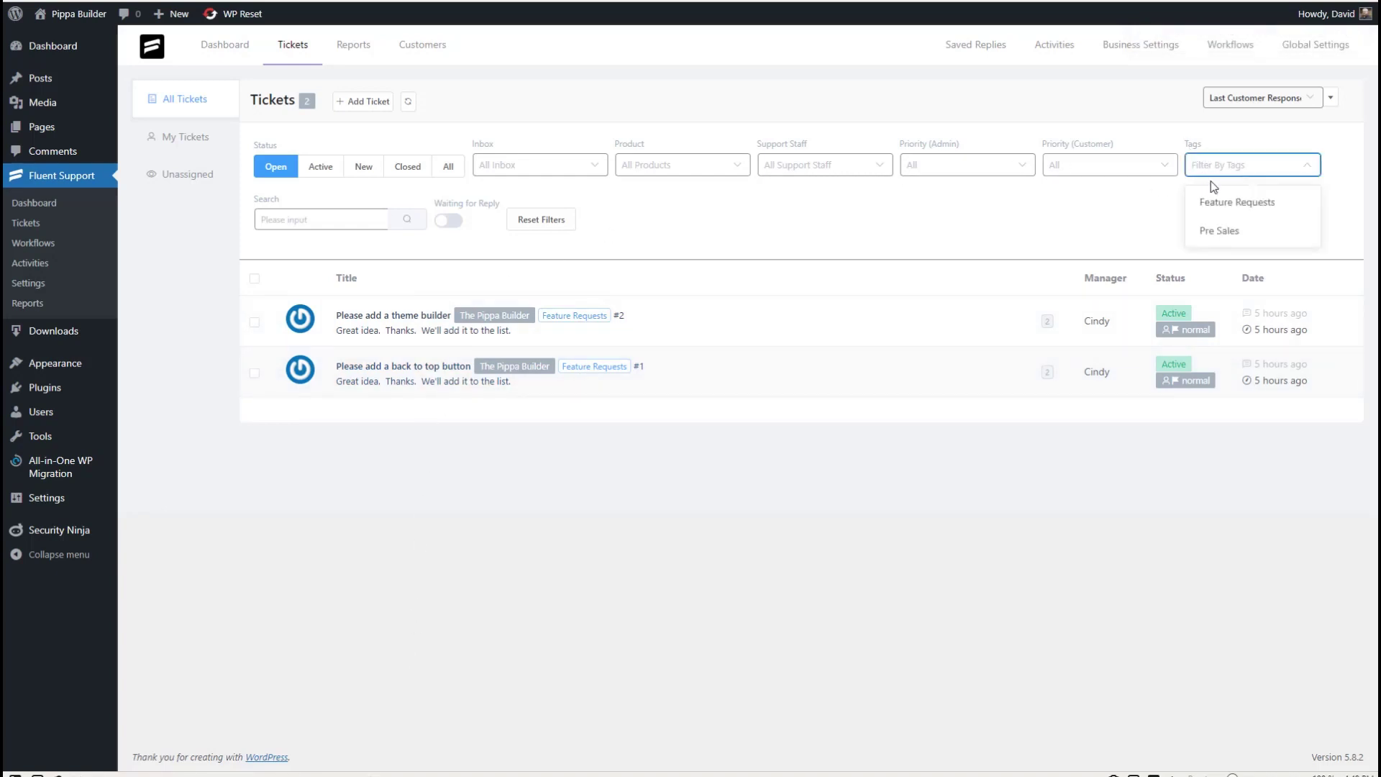
{"action": "left_click", "coordinate": [1223, 203]}
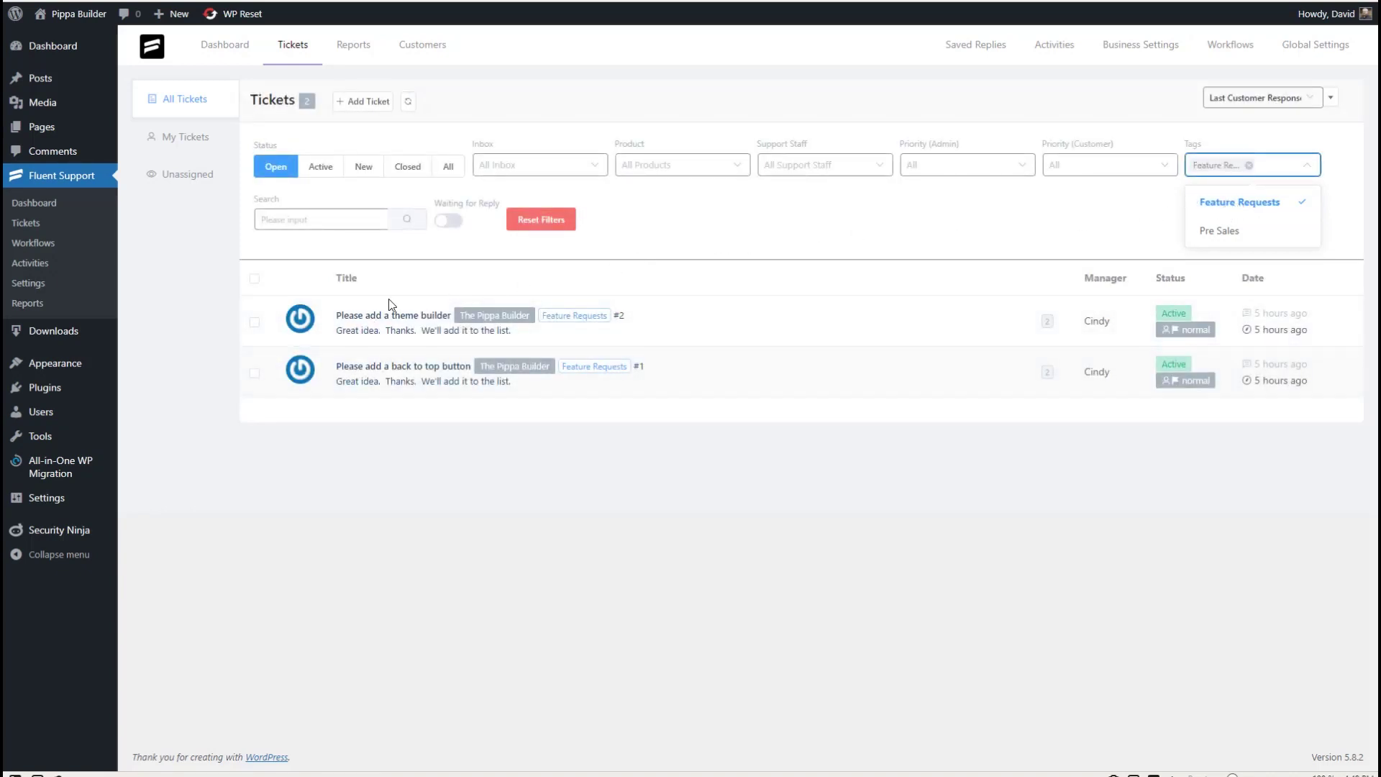
{"action": "left_click", "coordinate": [253, 282]}
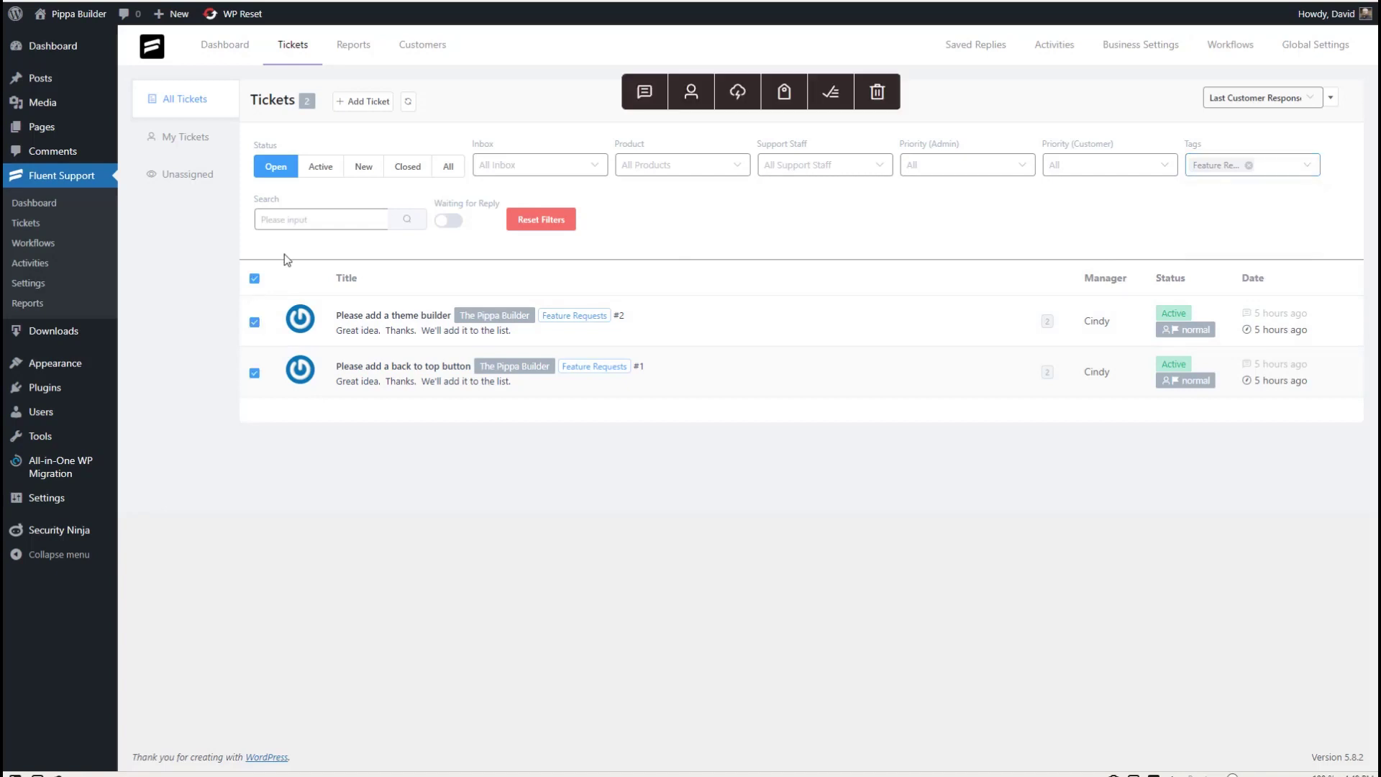
- Run the Feature Implemented workflow on them, check the closed tickets, then go to Reports
{"action": "left_click", "coordinate": [737, 94]}
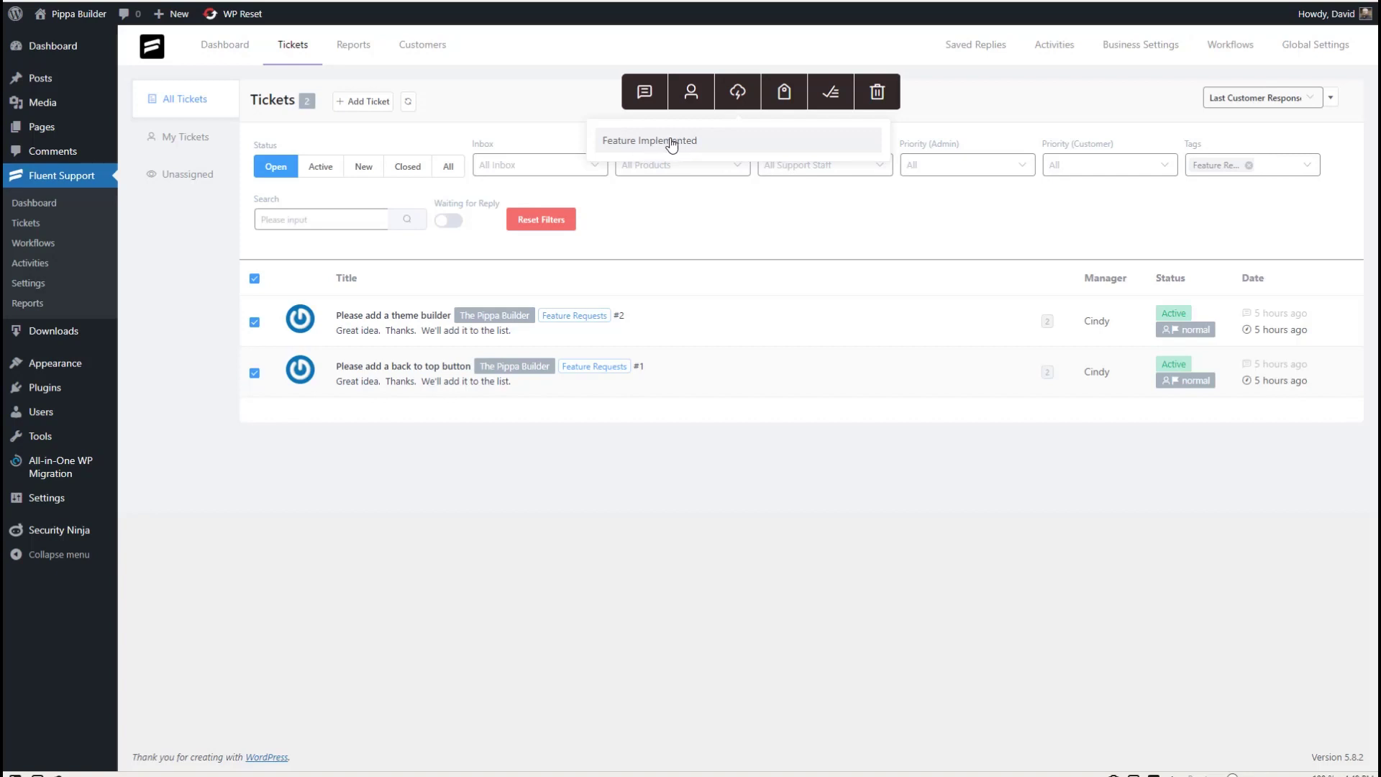
{"action": "left_click", "coordinate": [667, 141]}
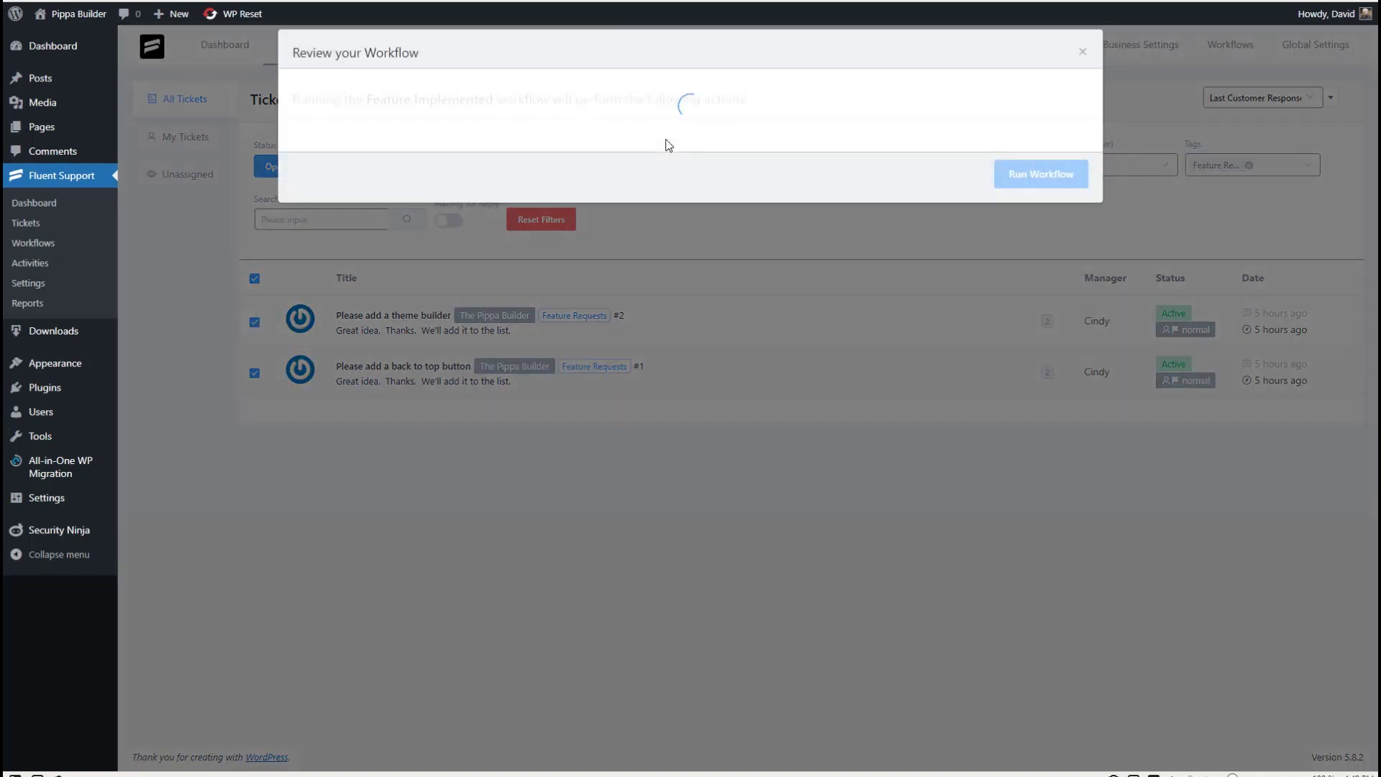
{"action": "left_click", "coordinate": [1041, 230]}
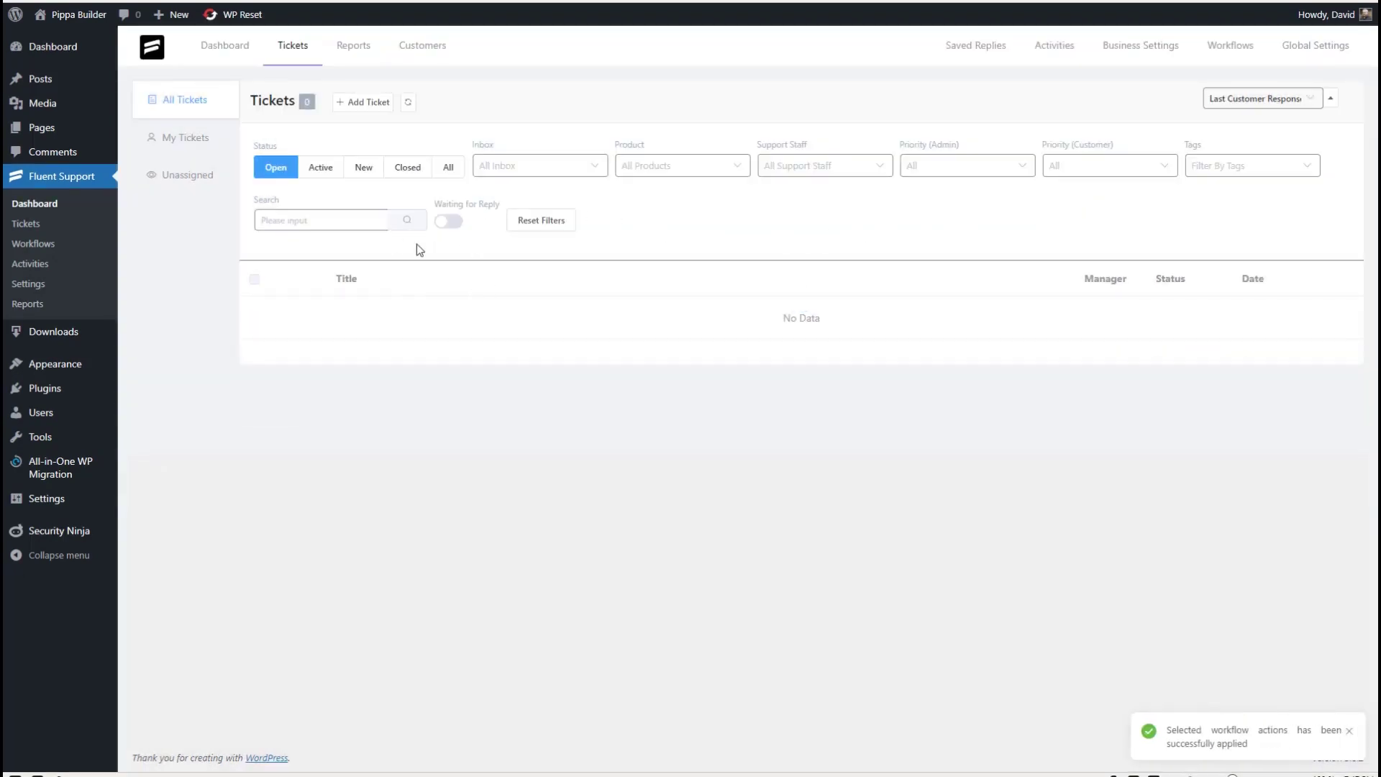
{"action": "left_click", "coordinate": [407, 168]}
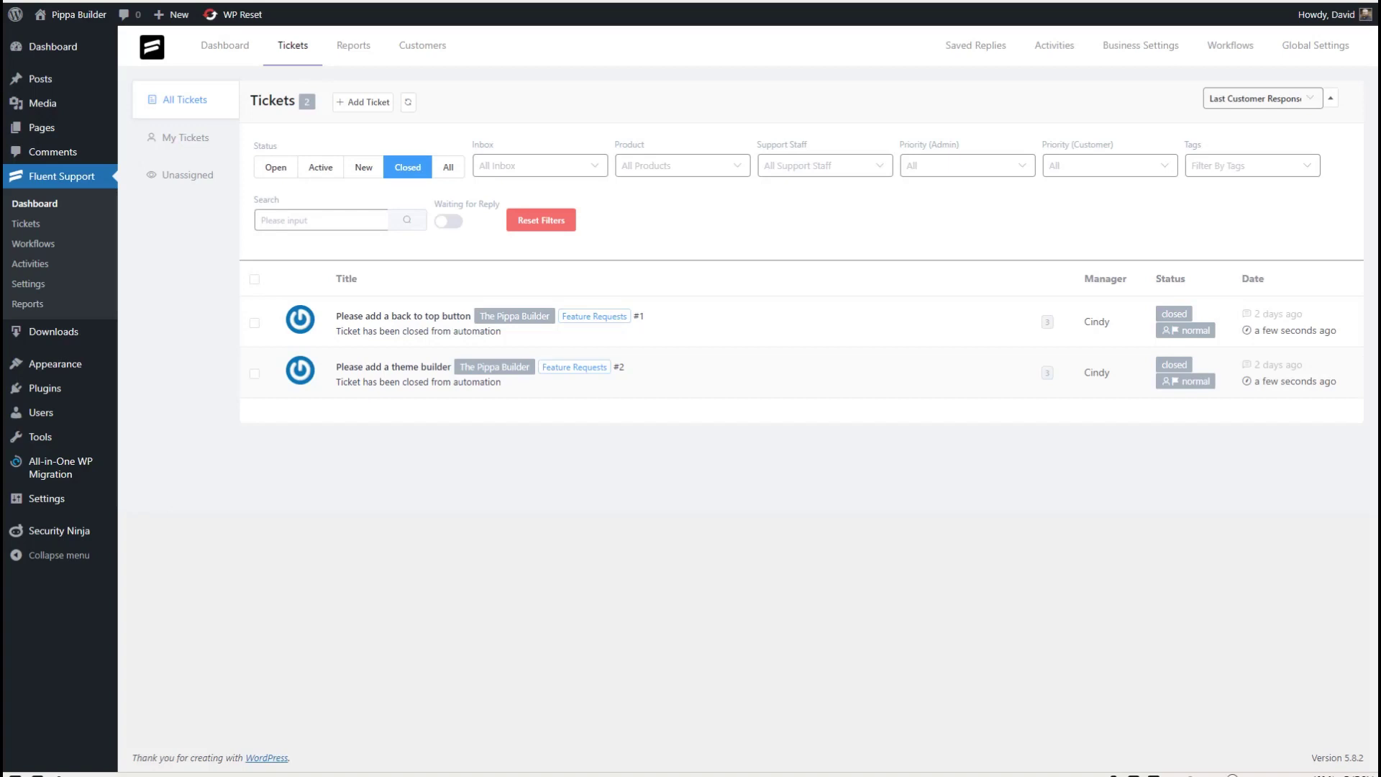
{"action": "left_click", "coordinate": [353, 45]}
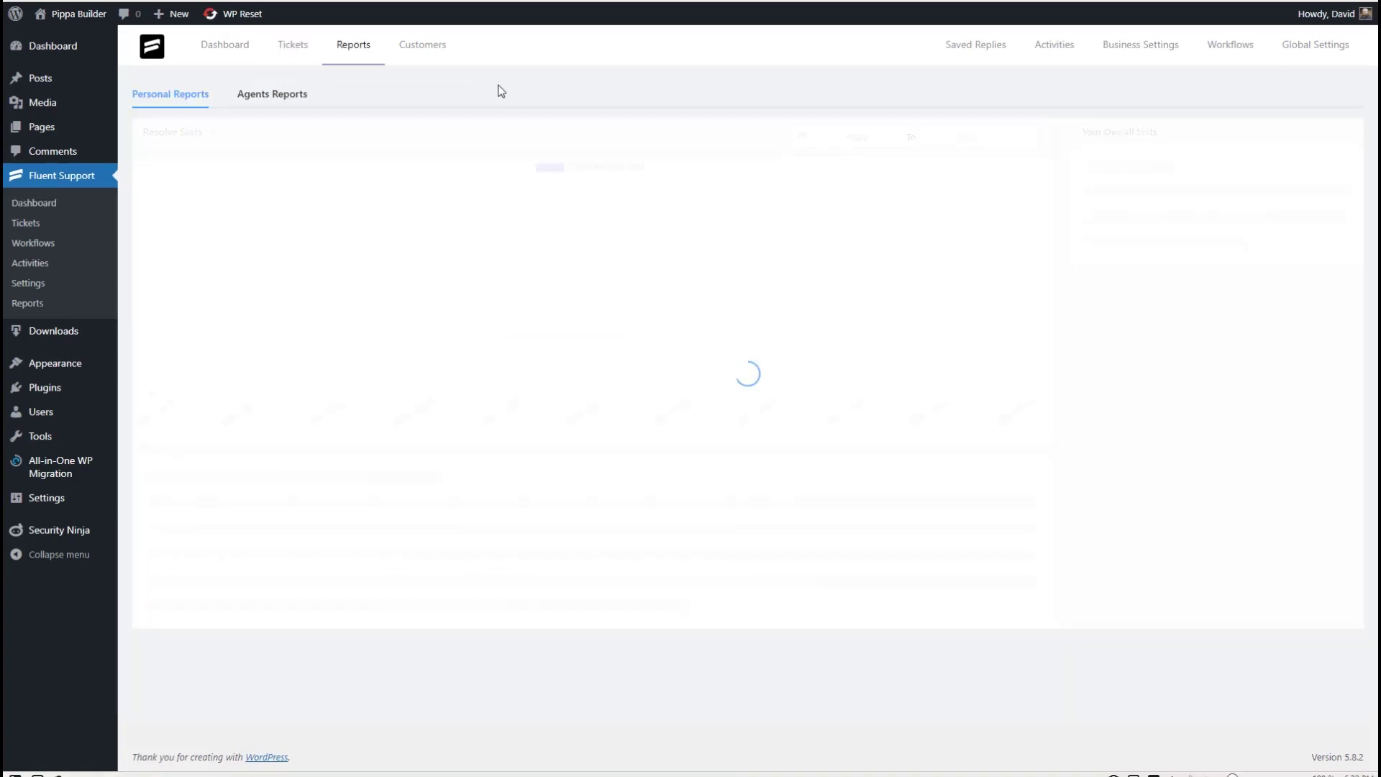
- View the Agents Reports Resolve Stats and Response Stats charts, then go to Business Settings inboxes
{"action": "left_click", "coordinate": [273, 97]}
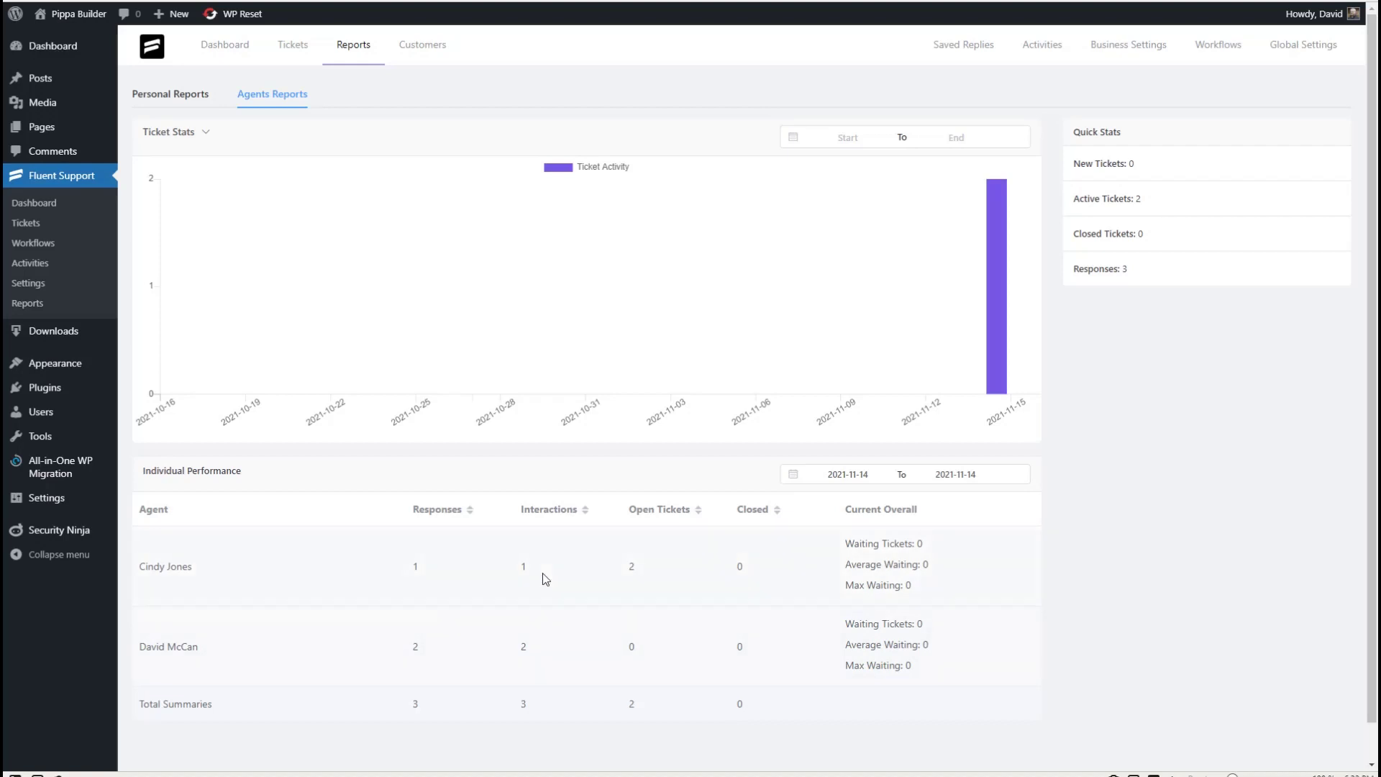
{"action": "left_click", "coordinate": [173, 132]}
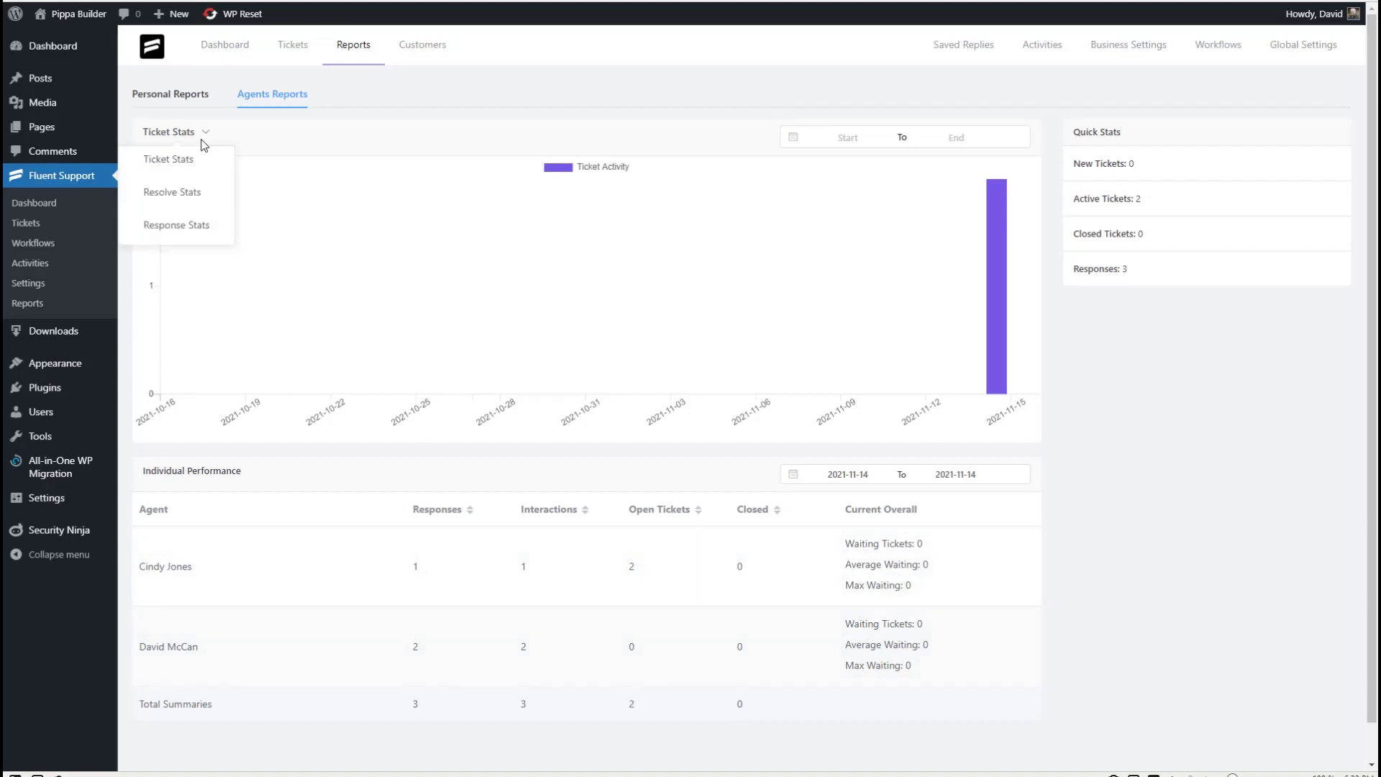
{"action": "left_click", "coordinate": [166, 197]}
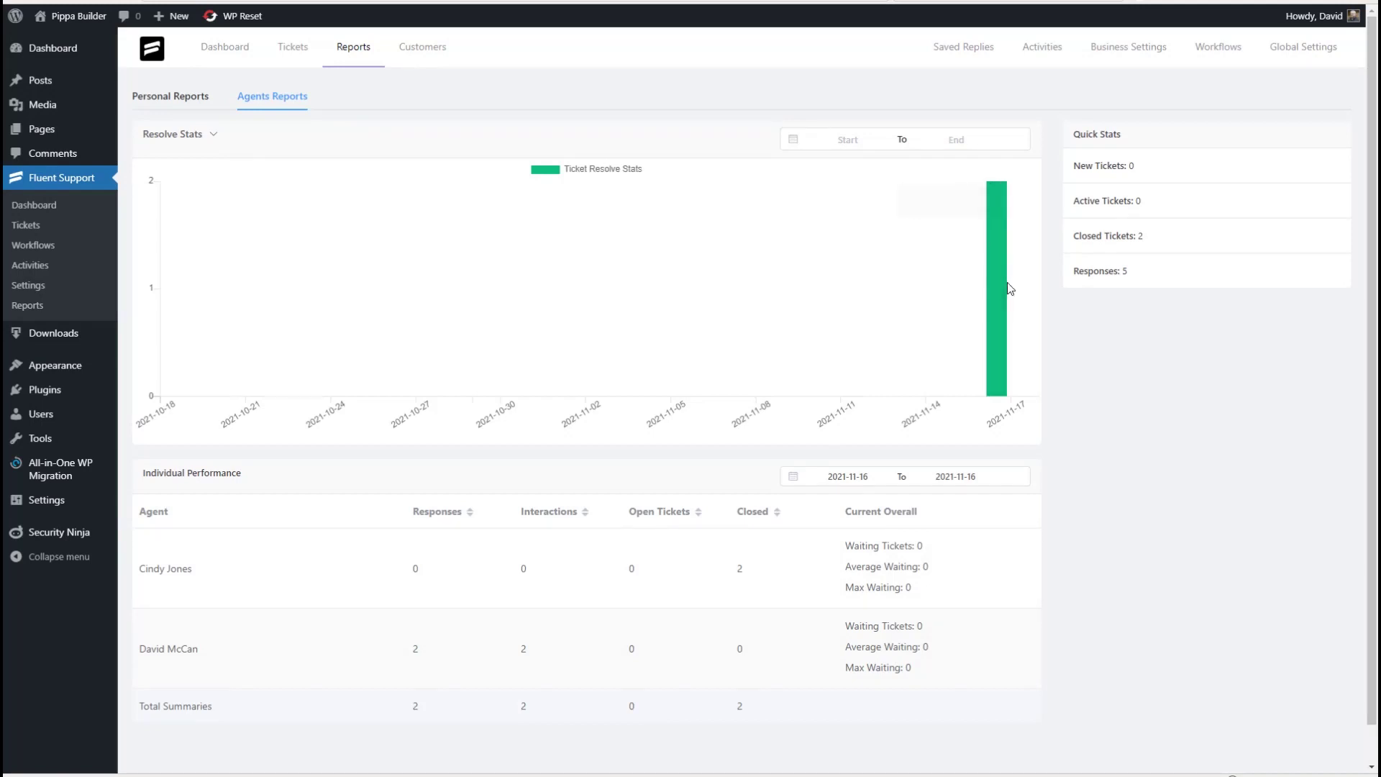
{"action": "left_click", "coordinate": [201, 140]}
{"action": "left_click", "coordinate": [181, 225]}
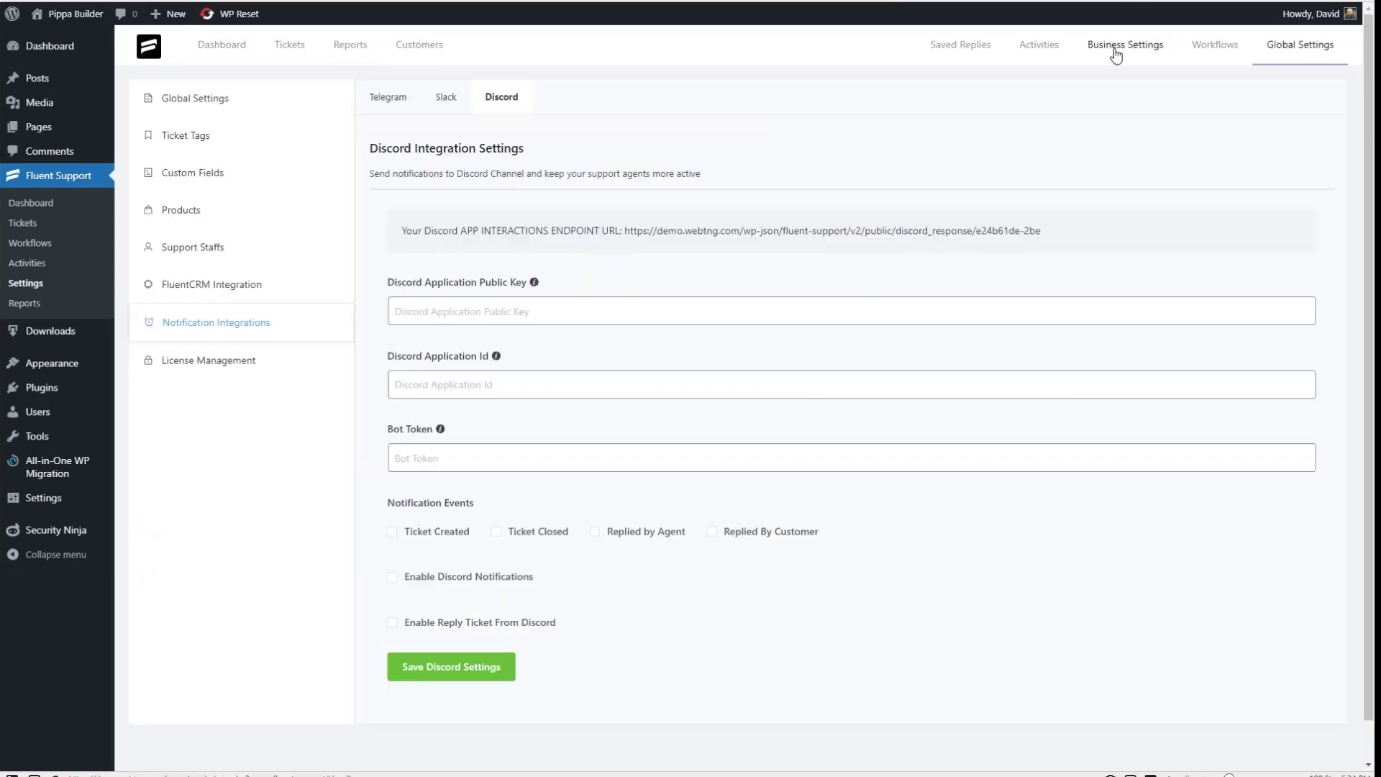
{"action": "left_click", "coordinate": [1122, 47]}
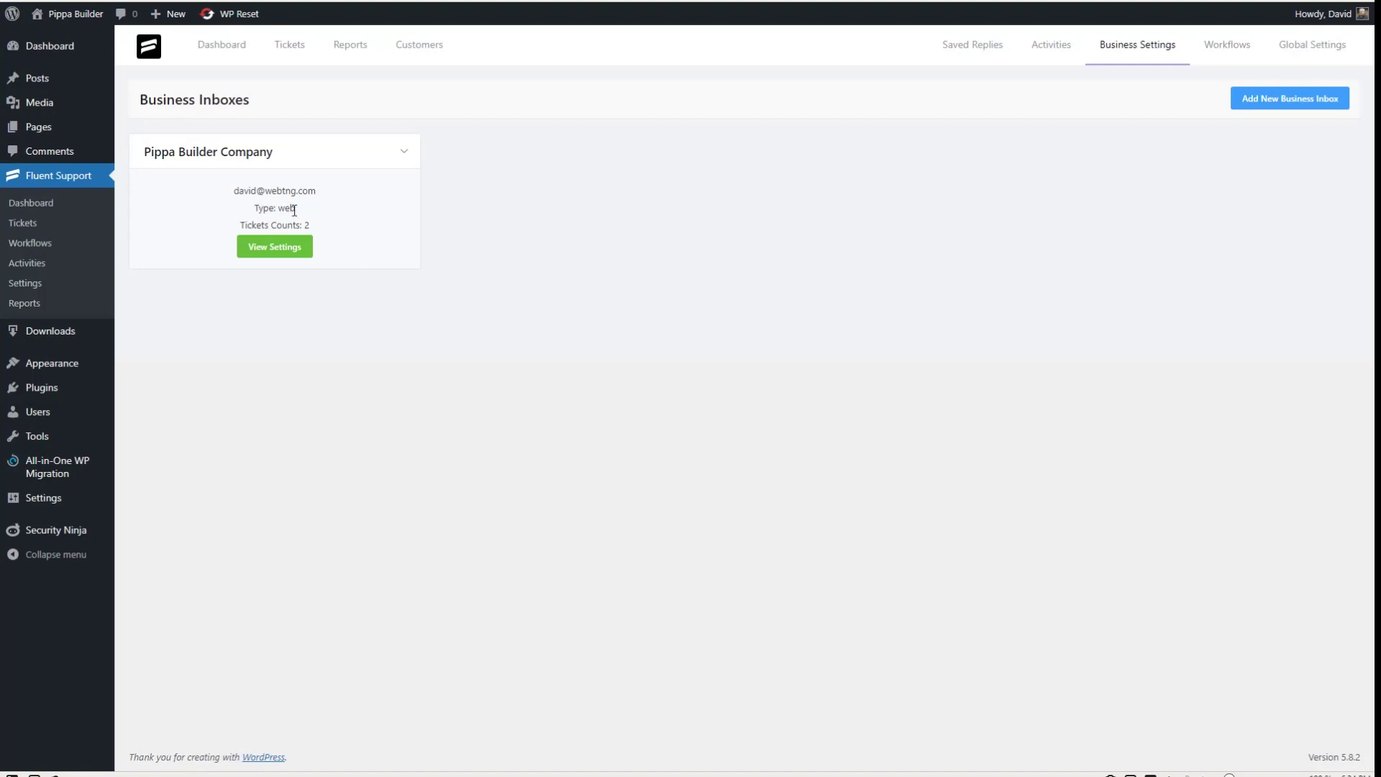
- Check the existing Pippa Builder Company inbox, then start a new inbox named 'Email Submissions'
{"action": "left_click", "coordinate": [277, 249]}
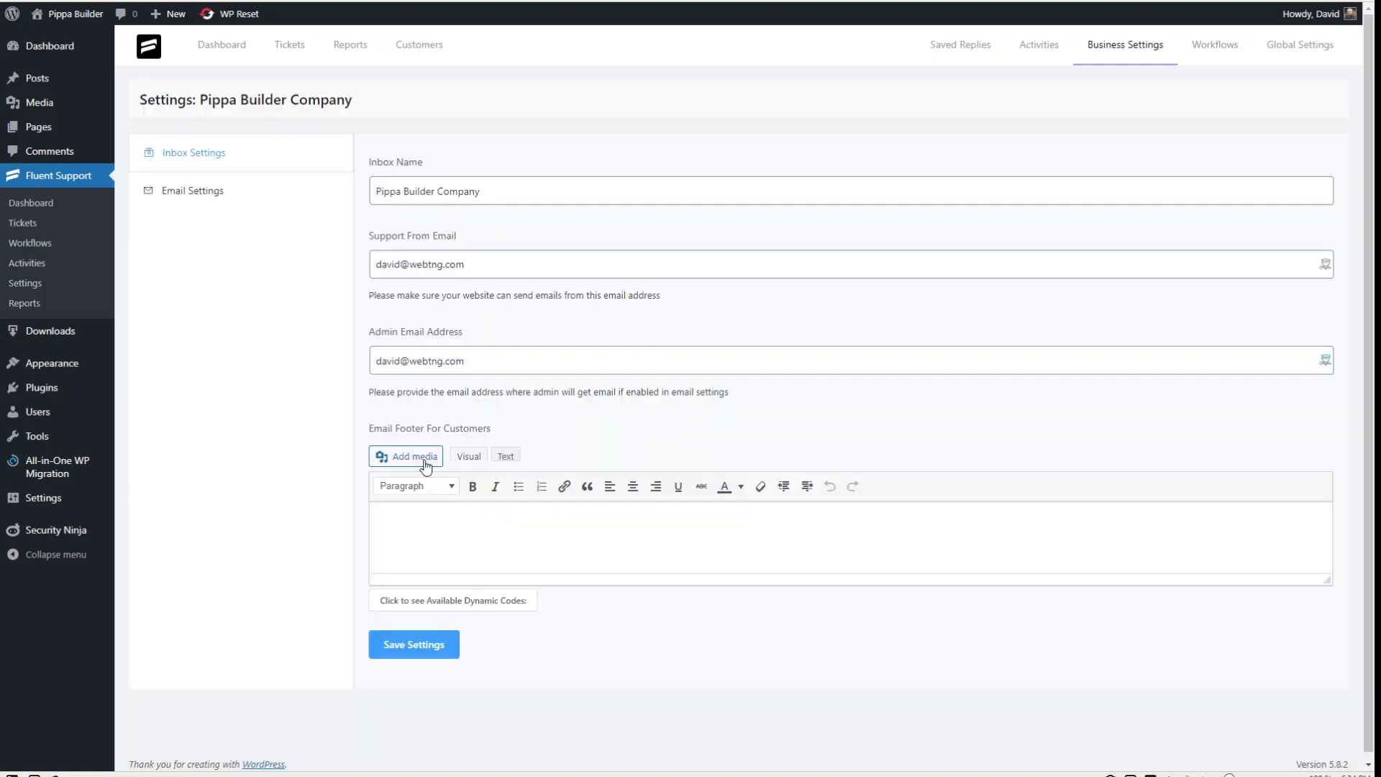
{"action": "left_click", "coordinate": [1108, 47]}
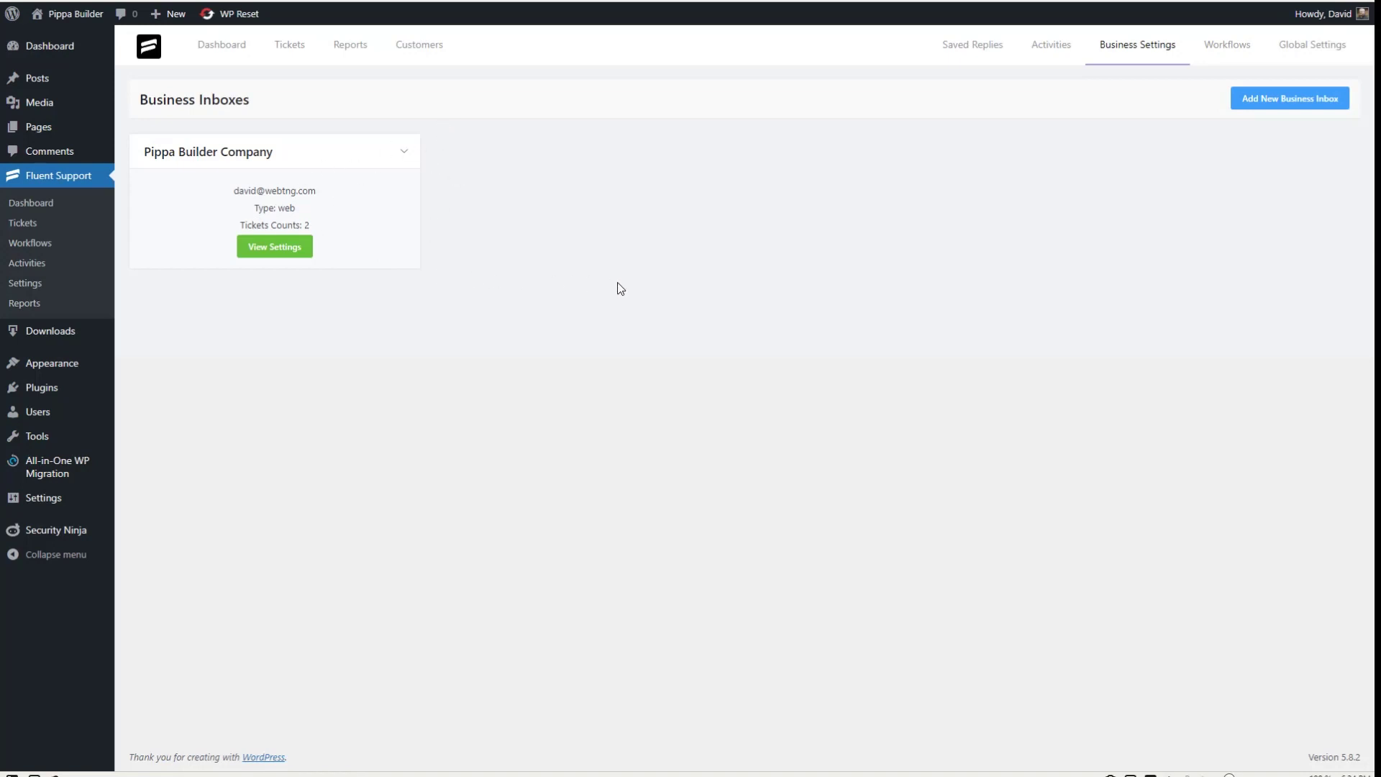
{"action": "left_click", "coordinate": [1259, 99]}
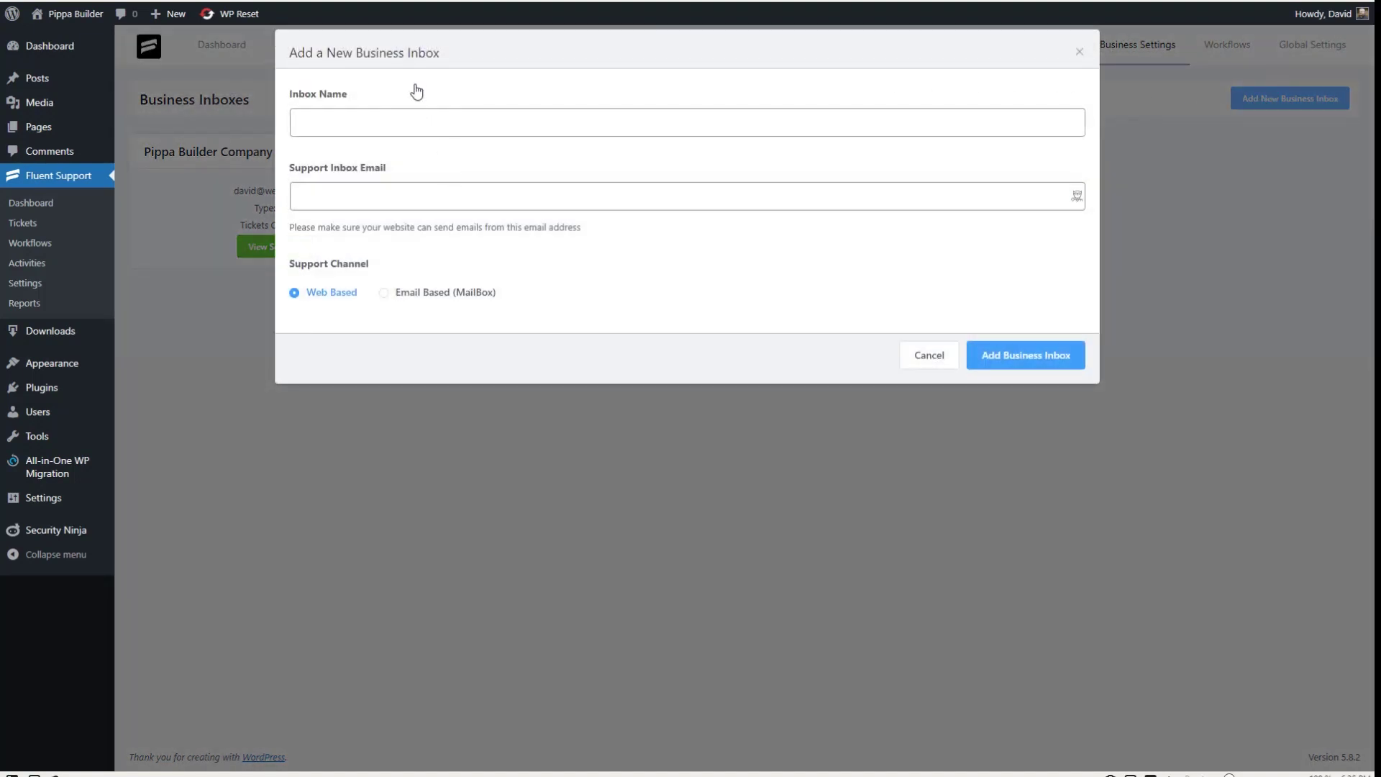
{"action": "left_click", "coordinate": [394, 125]}
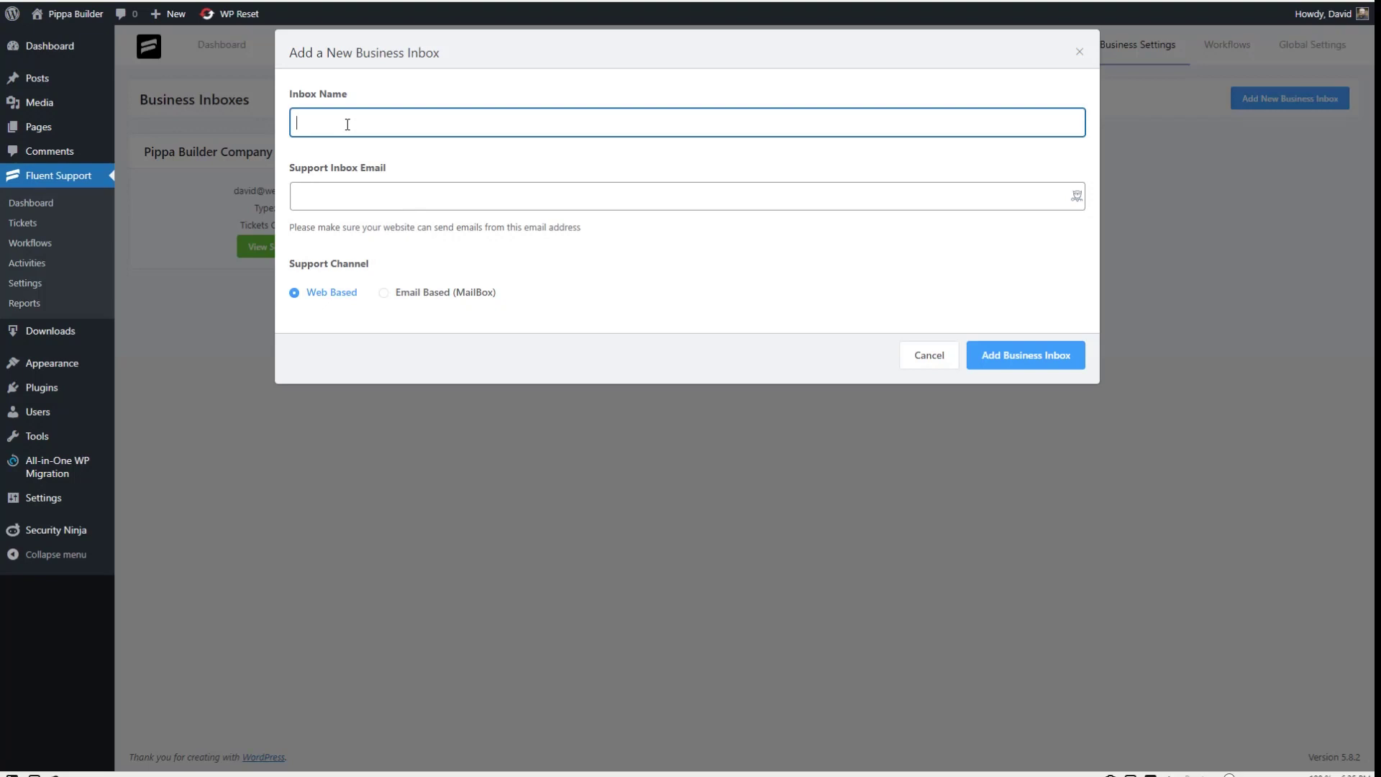
{"action": "type", "text": "Email Submissions"}
- Enter the support email address, make it Email Based (MailBox), create it, and request piping email details
{"action": "left_click", "coordinate": [346, 199]}
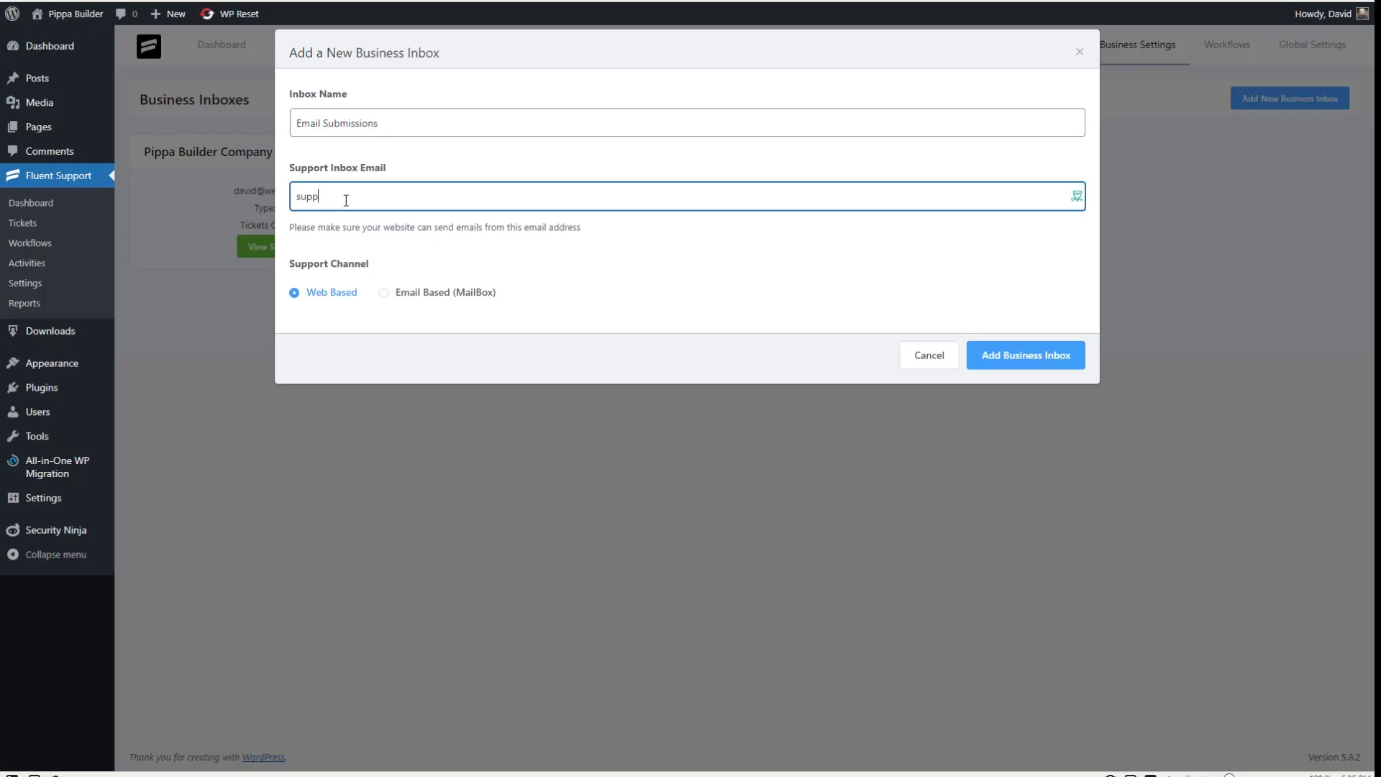
{"action": "left_click", "coordinate": [383, 292]}
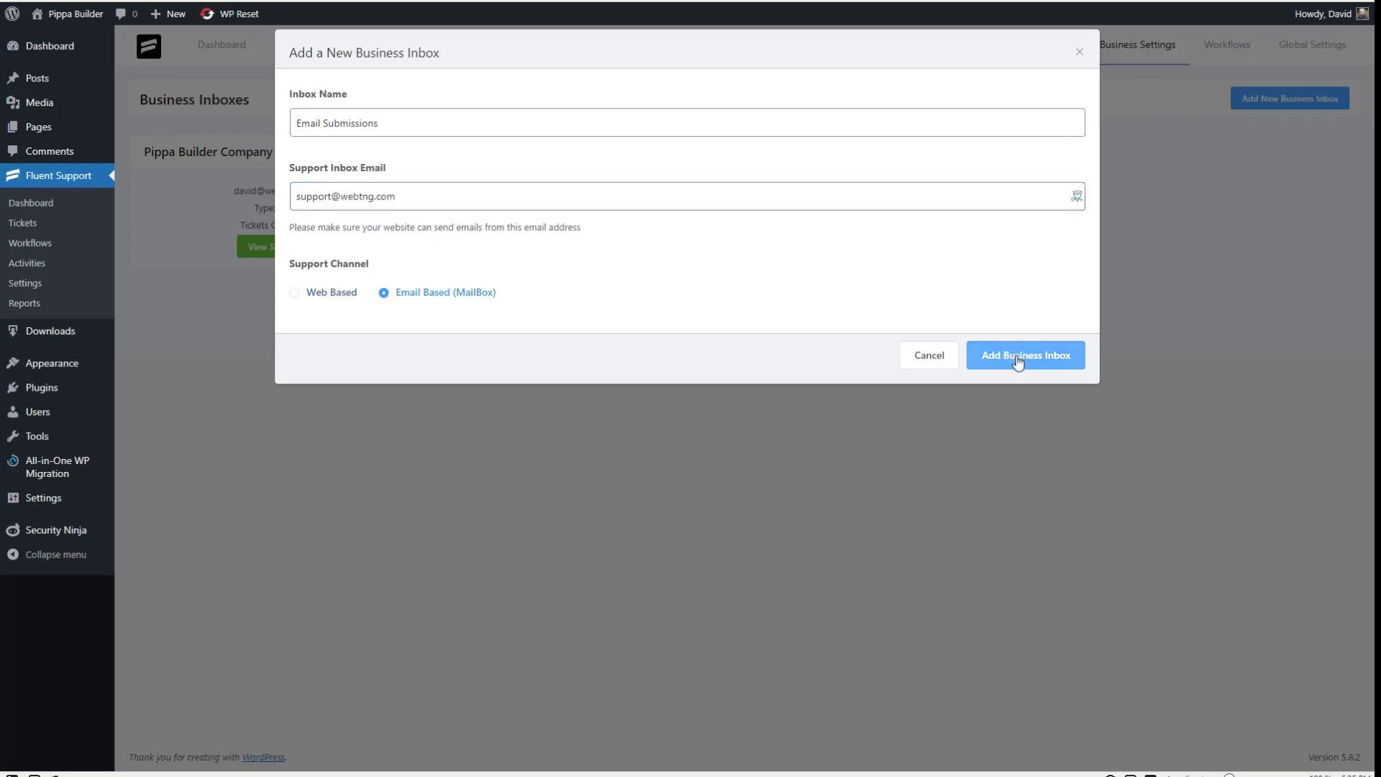
{"action": "left_click", "coordinate": [1005, 355]}
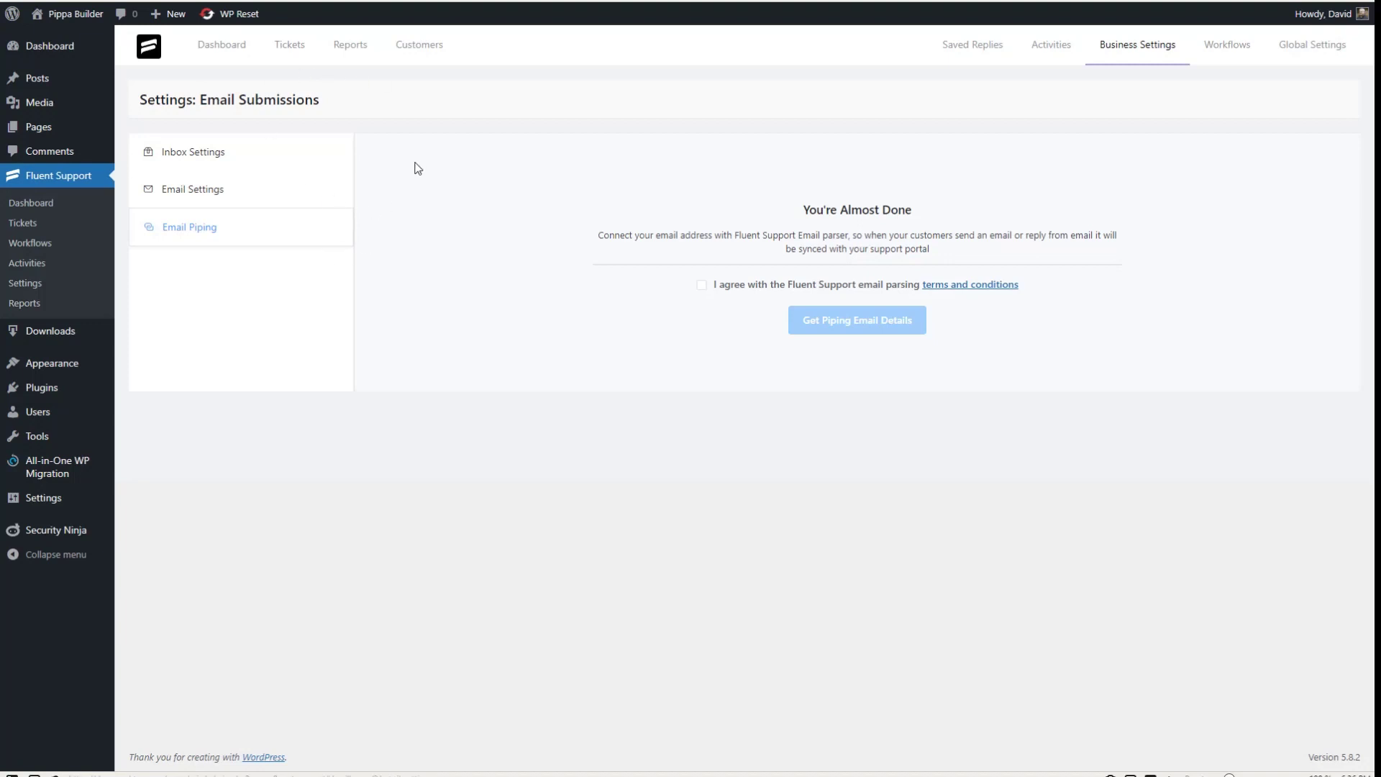
{"action": "left_click", "coordinate": [701, 285]}
{"action": "left_click", "coordinate": [858, 321]}
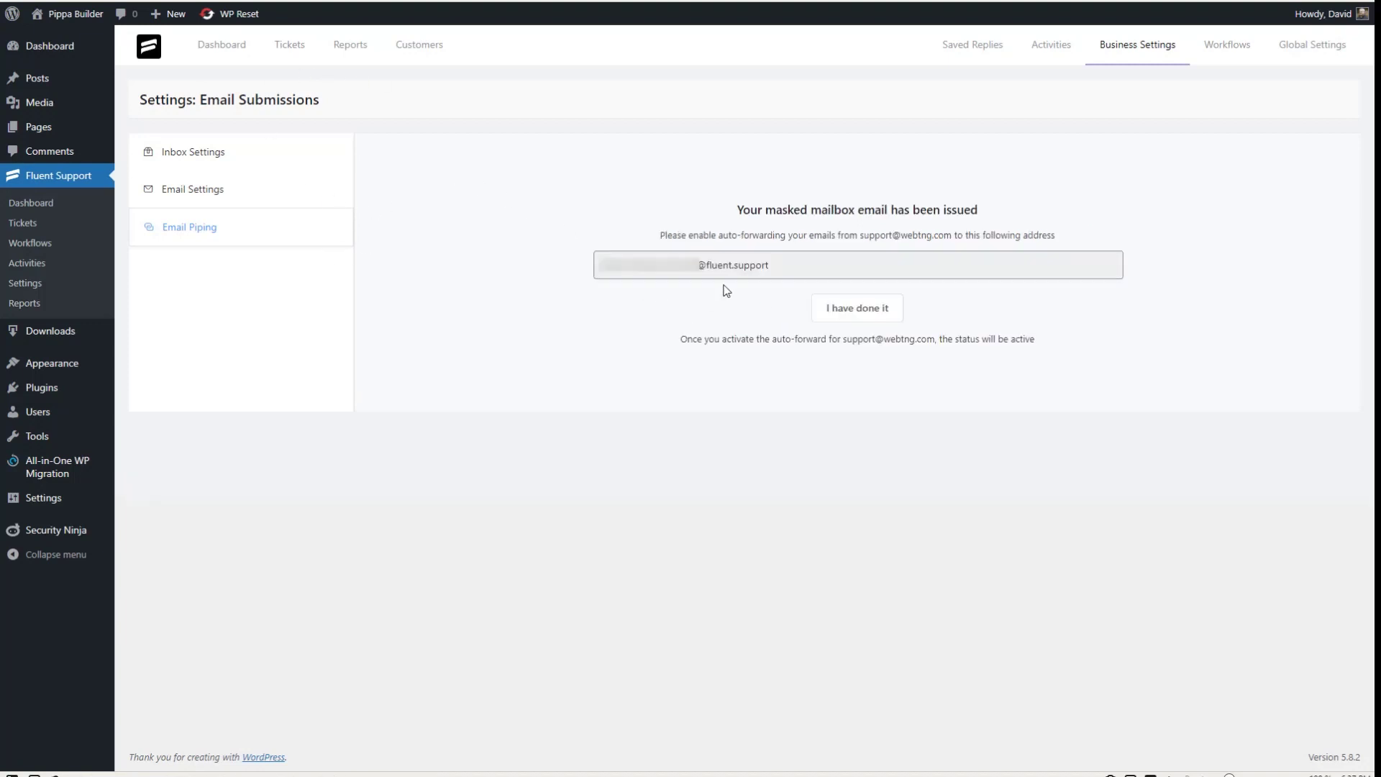